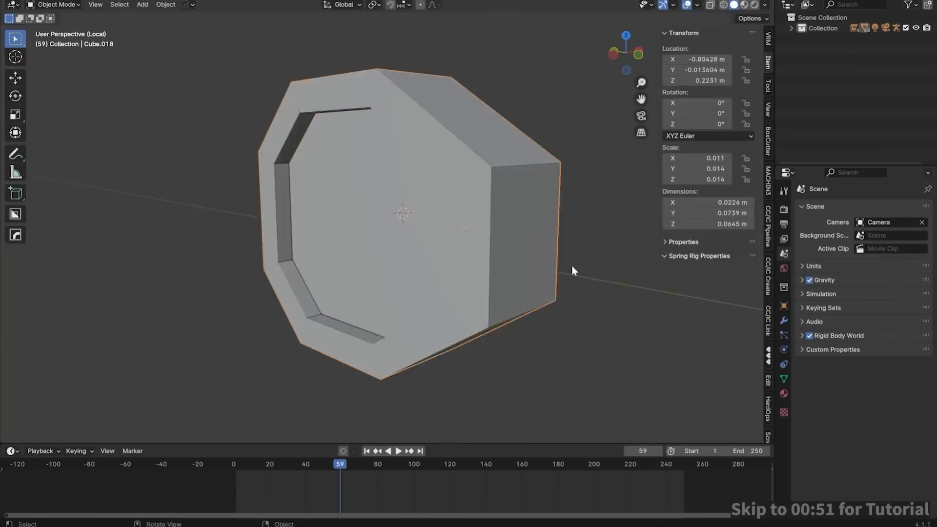
pyautogui.moveTo(572, 265); pyautogui.dragTo(532, 259, button='middle')
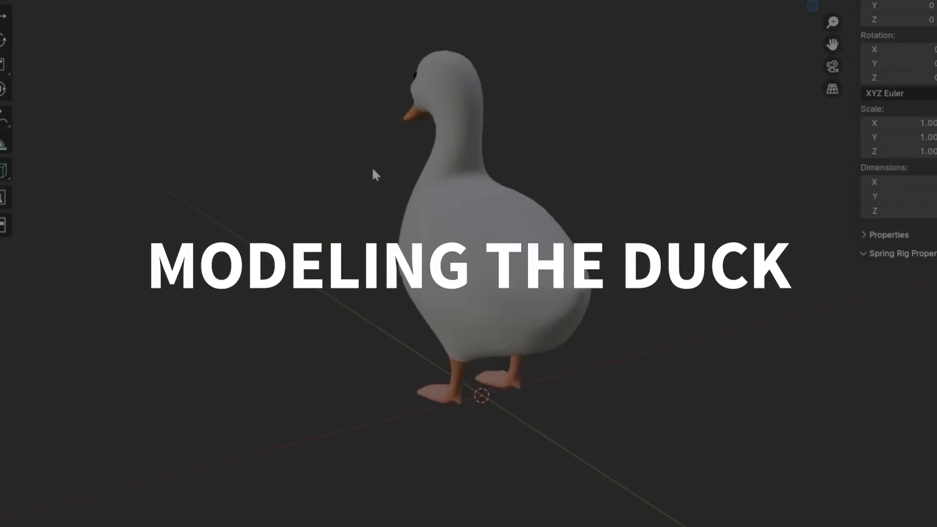
pyautogui.moveTo(373, 170); pyautogui.dragTo(241, 161, button='middle')
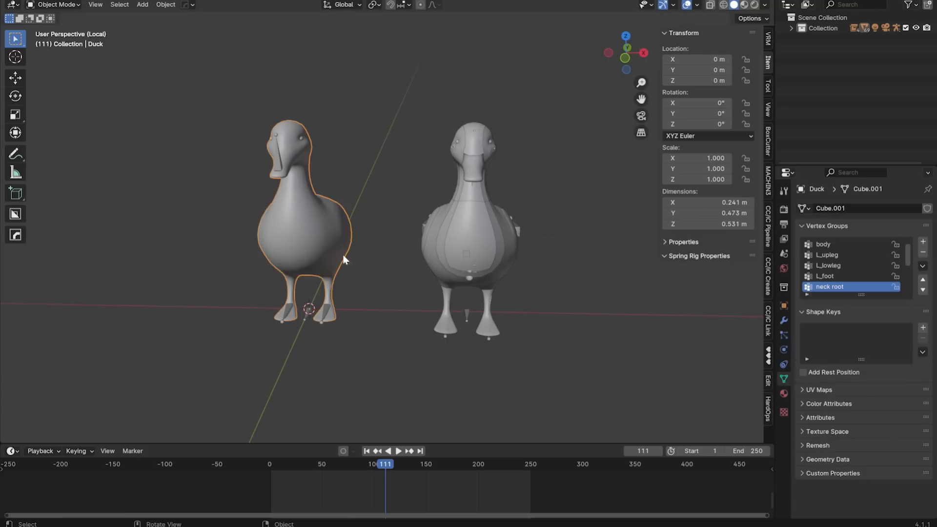
# Step: Play the duck's transformation animation and examine the organic duck beside its mechanical version
pyautogui.moveTo(345, 262); pyautogui.dragTo(395, 276, button='middle')
pyautogui.press('Tab')
pyautogui.click(401, 235)
pyautogui.press('Tab')
pyautogui.press('space')
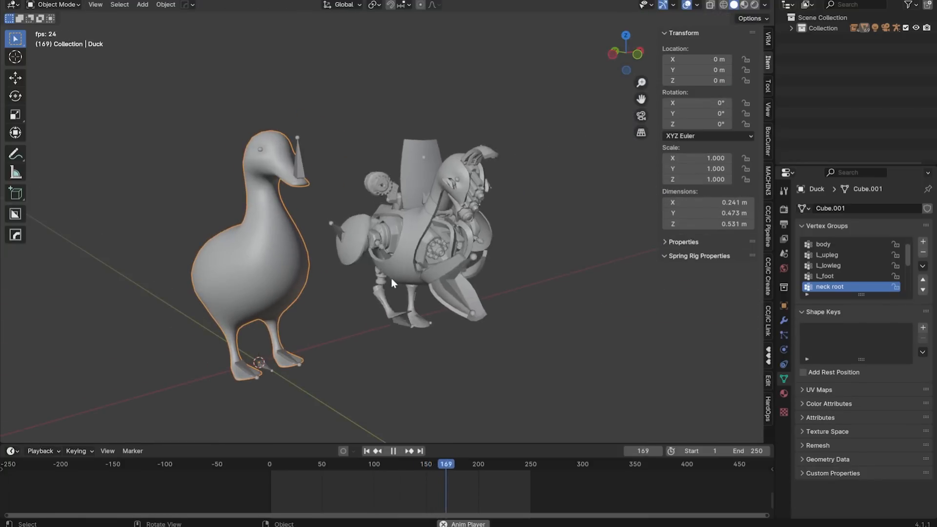
pyautogui.press('space')
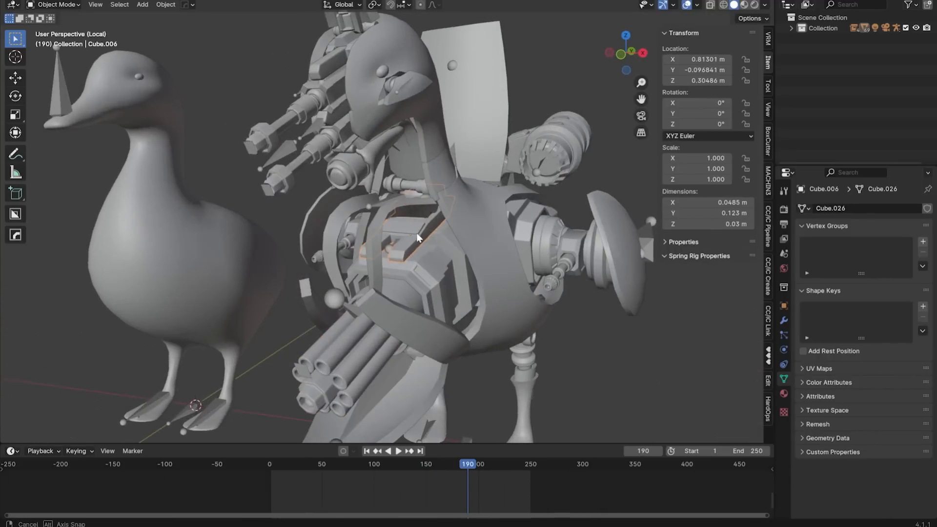
pyautogui.moveTo(417, 237); pyautogui.dragTo(461, 211, button='middle')
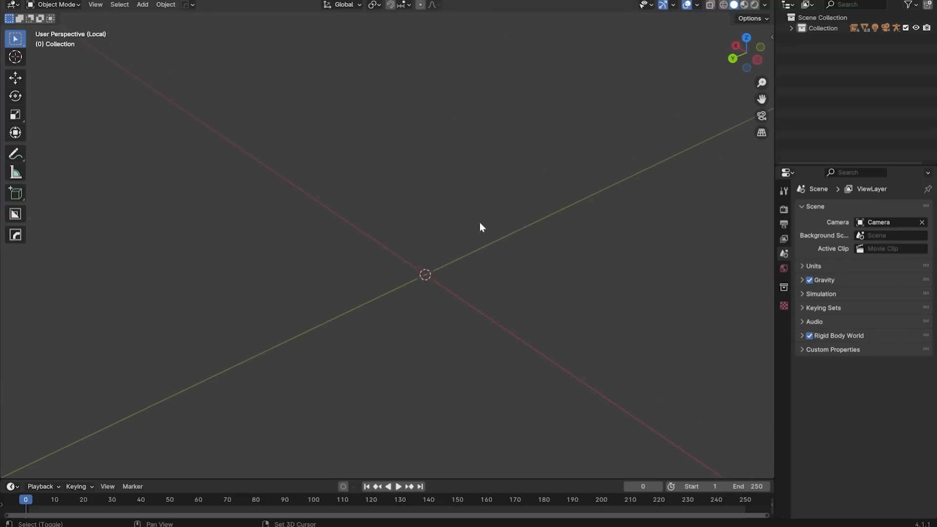
# Step: Add a cube at the world origin and give it a Subdivision modifier at level 2
pyautogui.hotkey('shift', 'a')
pyautogui.click(540, 227)
pyautogui.scroll(-2, 463, 264)
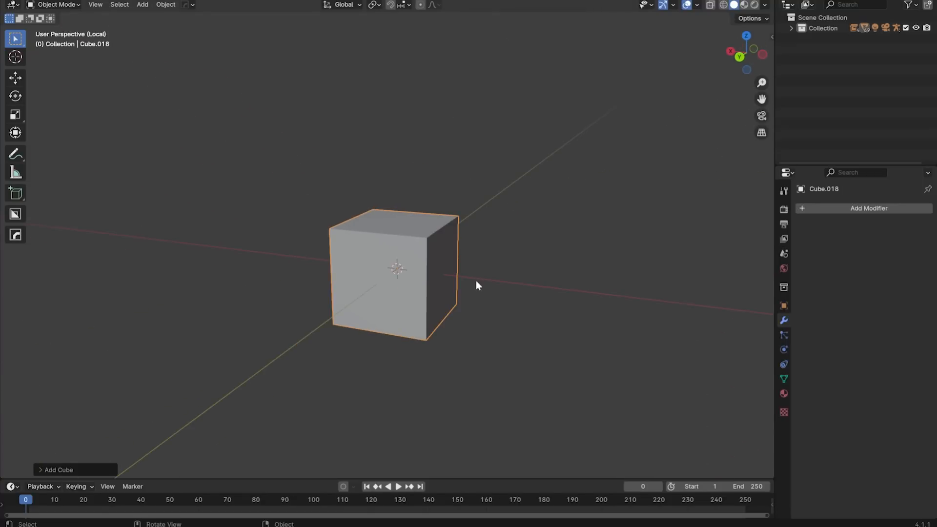
pyautogui.hotkey('ctrl', '2')
# Step: Cut edge loops through the cube for the duck's body and mirror it across the Y axis with bisect
pyautogui.press('Tab')
pyautogui.hotkey('ctrl', 'r')
pyautogui.click(368, 228)
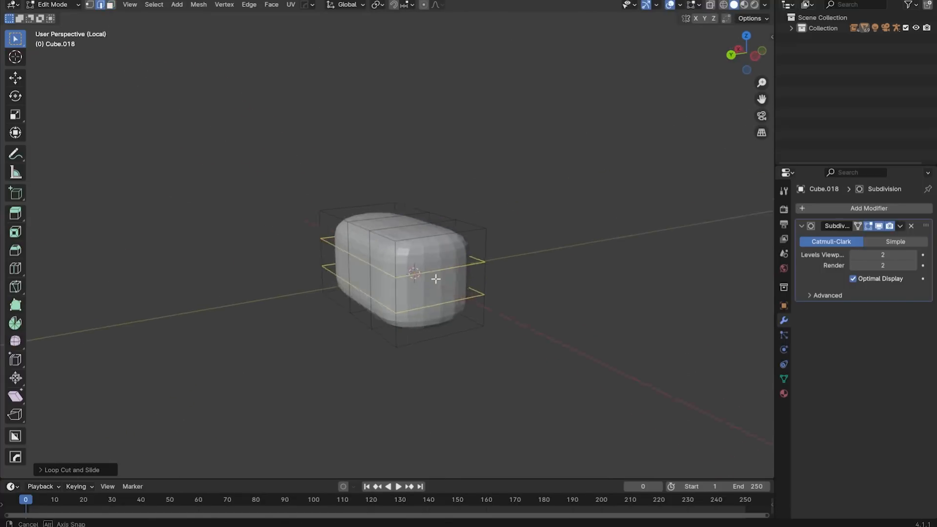
pyautogui.moveTo(465, 240); pyautogui.dragTo(417, 255, button='middle')
pyautogui.hotkey('alt', 'x')
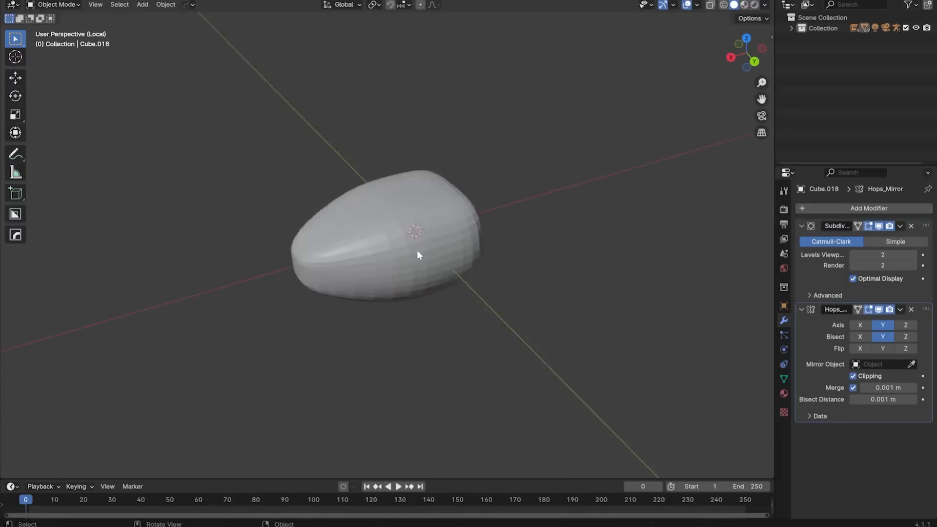
pyautogui.click(487, 289)
# Step: Extrude the front top of the body upward to form the duck's neck and head
pyautogui.press('Tab')
pyautogui.press('e')
pyautogui.press('e')
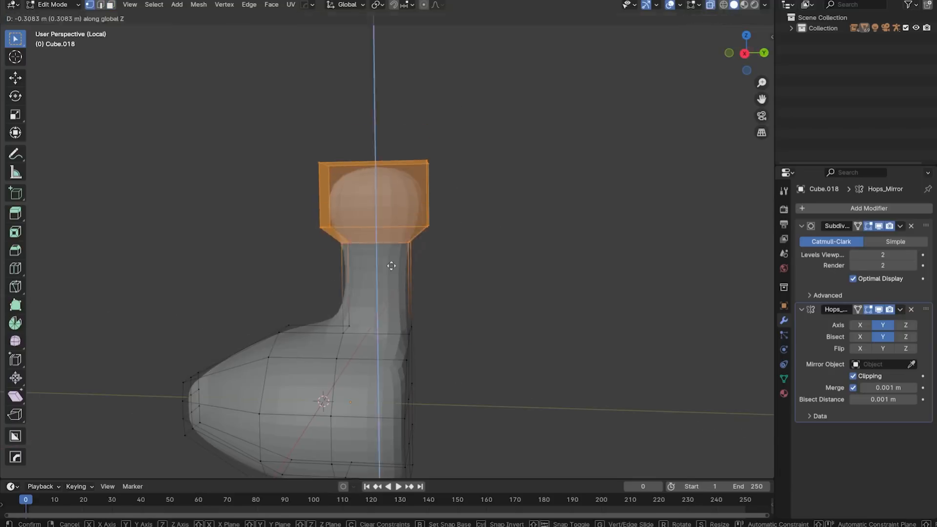
pyautogui.press('e')
pyautogui.moveTo(524, 276); pyautogui.dragTo(454, 230, button='middle')
# Step: Build the mesh into a full duck by adding the beak, legs and feet and refining the body's silhouette
pyautogui.press('Tab')
pyautogui.press('Tab')
pyautogui.press('1')
pyautogui.press('Tab')
pyautogui.press('Tab')
pyautogui.press('3')
pyautogui.click(350, 253)
pyautogui.press('1')
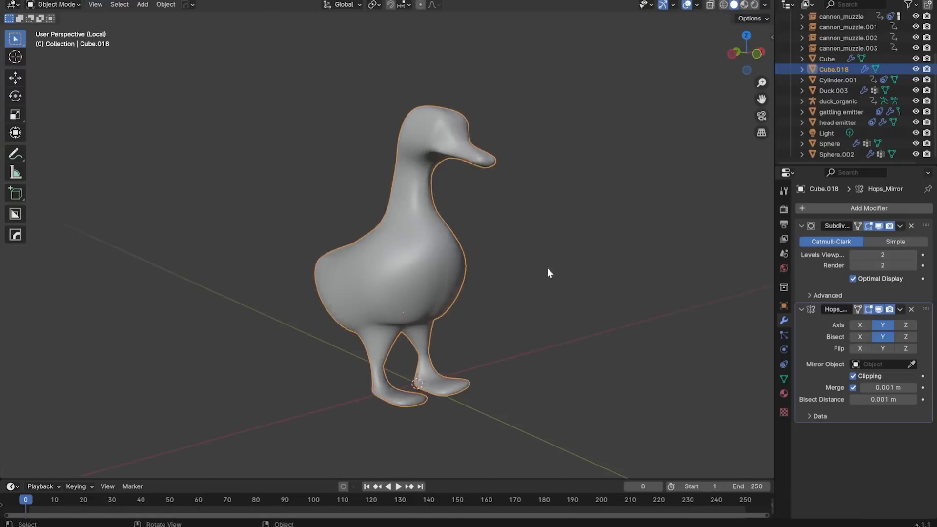
pyautogui.moveTo(548, 272); pyautogui.dragTo(522, 326, button='middle')
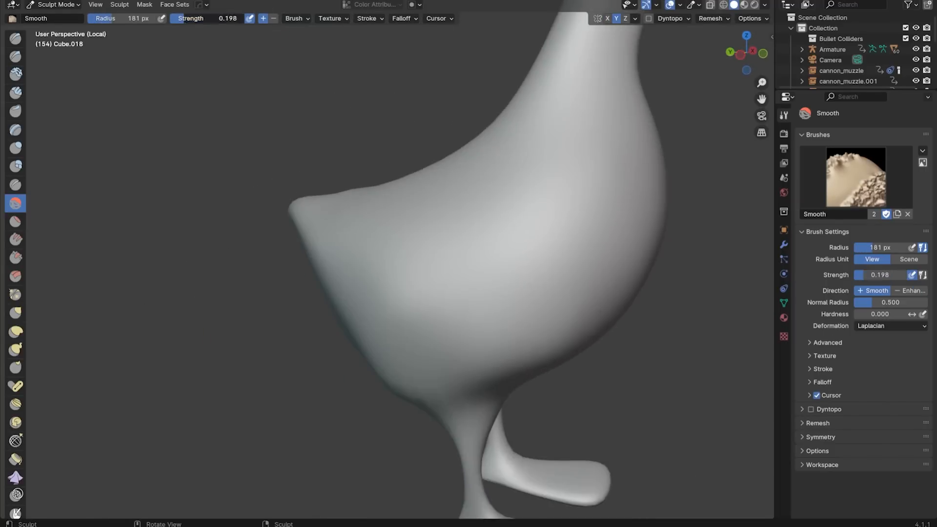
# Step: Reshape the duck's head and beak with the Grab sculpting brush
pyautogui.scroll(-6, 439, 293)
pyautogui.moveTo(440, 292)
pyautogui.mouseDown(button='middle')
pyautogui.moveTo(429, 293)
pyautogui.moveTo(468, 376)
pyautogui.moveTo(454, 342)
pyautogui.mouseUp(button='middle')
pyautogui.scroll(4, 429, 293)
pyautogui.press('g')
pyautogui.scroll(-5, 467, 377)
pyautogui.scroll(5, 481, 247)
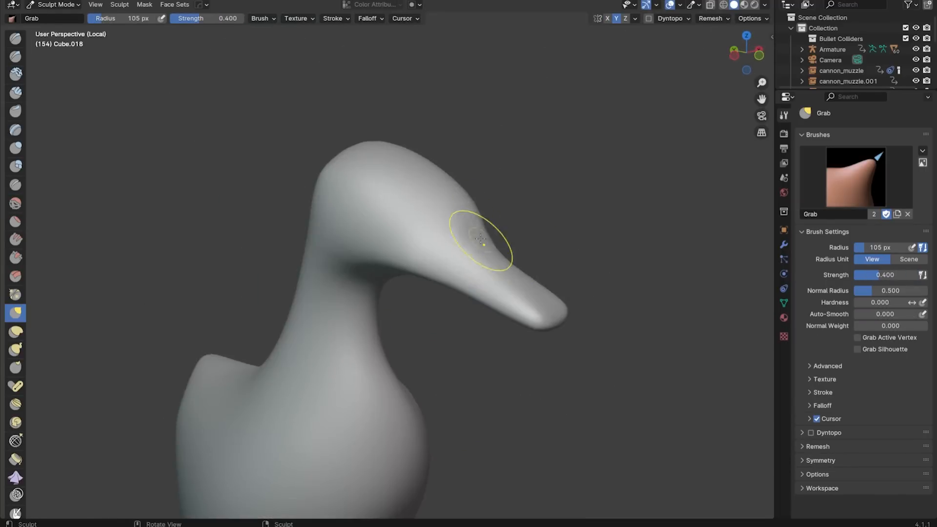
pyautogui.moveTo(481, 246); pyautogui.dragTo(484, 257, button='middle')
# Step: Even out the sculpted head surface with the Smooth brush
pyautogui.press('x')
pyautogui.scroll(-5, 483, 257)
pyautogui.scroll(3, 535, 295)
pyautogui.hotkey('shift', 's')
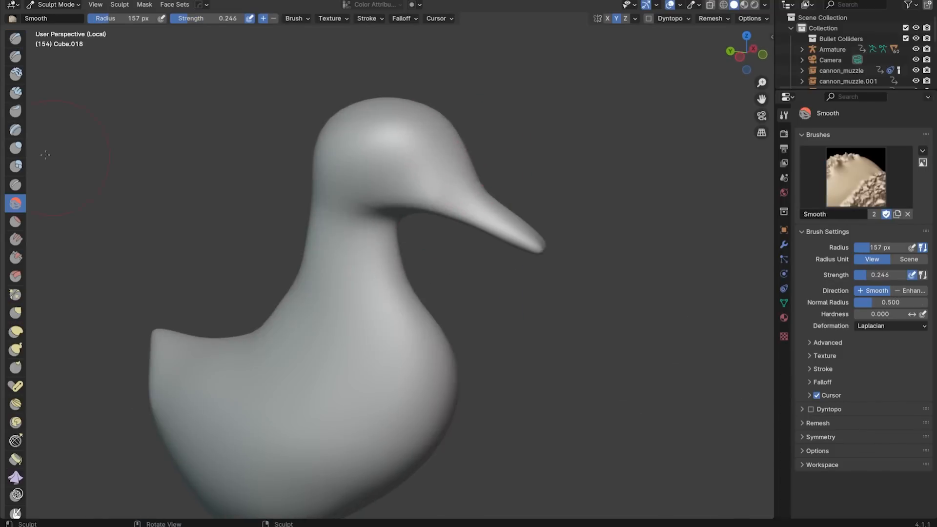
pyautogui.moveTo(391, 155); pyautogui.dragTo(422, 175, button='middle')
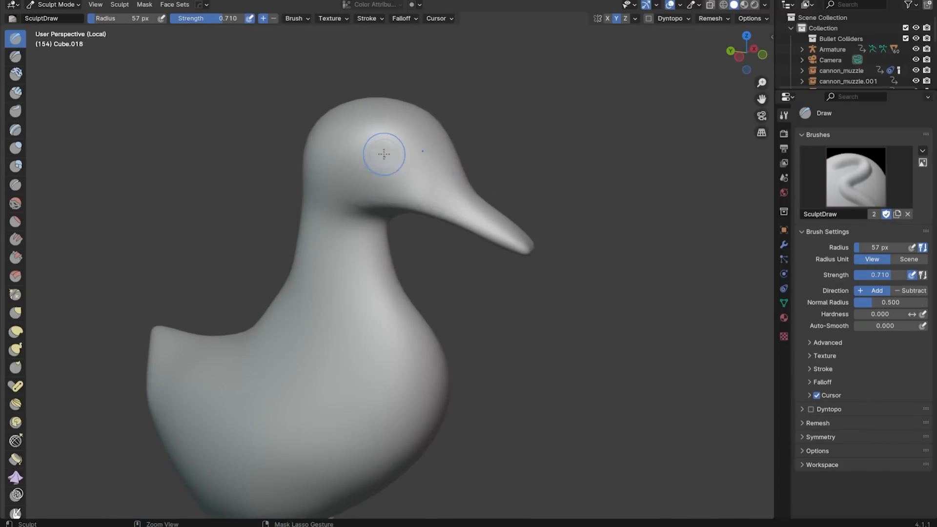
# Step: Carve an eye socket into the head with the Draw brush in subtract direction and adjust the beak tip with Grab
pyautogui.keyDown('ctrl'); pyautogui.moveTo(383, 154); pyautogui.dragTo(396, 156); pyautogui.keyUp('ctrl')
pyautogui.moveTo(396, 155)
pyautogui.keyDown('ctrl'); pyautogui.mouseDown(button='middle')
pyautogui.moveTo(477, 167)
pyautogui.moveTo(395, 165)
pyautogui.moveTo(474, 184)
pyautogui.moveTo(429, 190)
pyautogui.mouseUp(button='middle'); pyautogui.keyUp('ctrl')
pyautogui.press('g')
pyautogui.moveTo(531, 208); pyautogui.dragTo(533, 204)
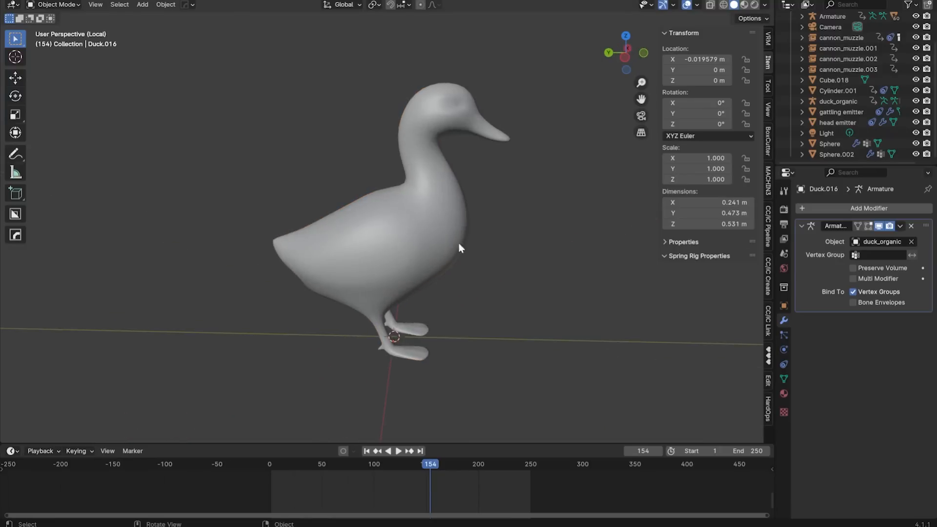
# Step: Inspect the retopologized duck's mesh by selecting the face loop around its eye
pyautogui.press('Tab')
pyautogui.moveTo(483, 239); pyautogui.dragTo(413, 246, button='middle')
pyautogui.keyDown('alt'); pyautogui.click(430, 235); pyautogui.keyUp('alt')
pyautogui.keyDown('shift'); pyautogui.moveTo(498, 111); pyautogui.dragTo(437, 203, button='middle'); pyautogui.keyUp('shift')
pyautogui.scroll(1, 437, 203)
pyautogui.scroll(2, 437, 203)
pyautogui.click(443, 165)
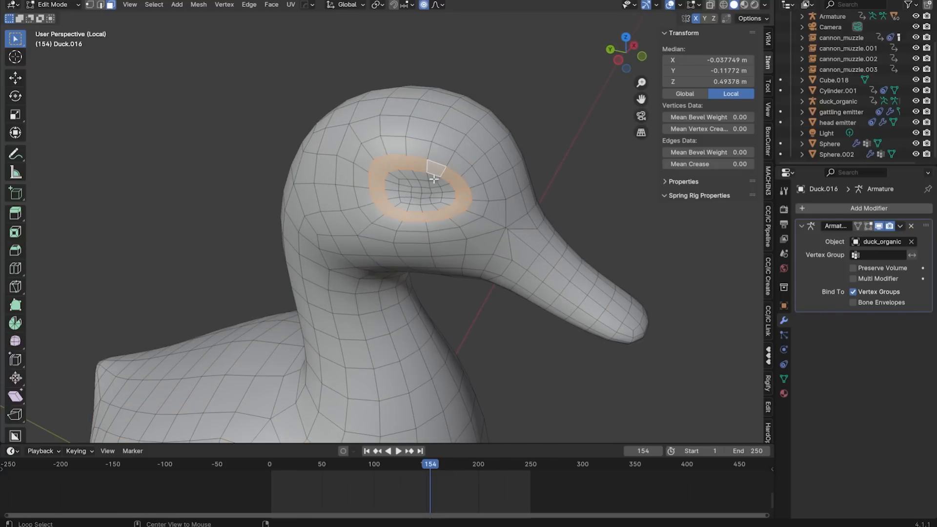
# Step: Inspect the topology between the eye and beak and select the face loop around the beak's base
pyautogui.click(499, 189)
pyautogui.scroll(-1, 506, 195)
pyautogui.moveTo(506, 195); pyautogui.dragTo(433, 184, button='middle')
pyautogui.scroll(-2, 433, 184)
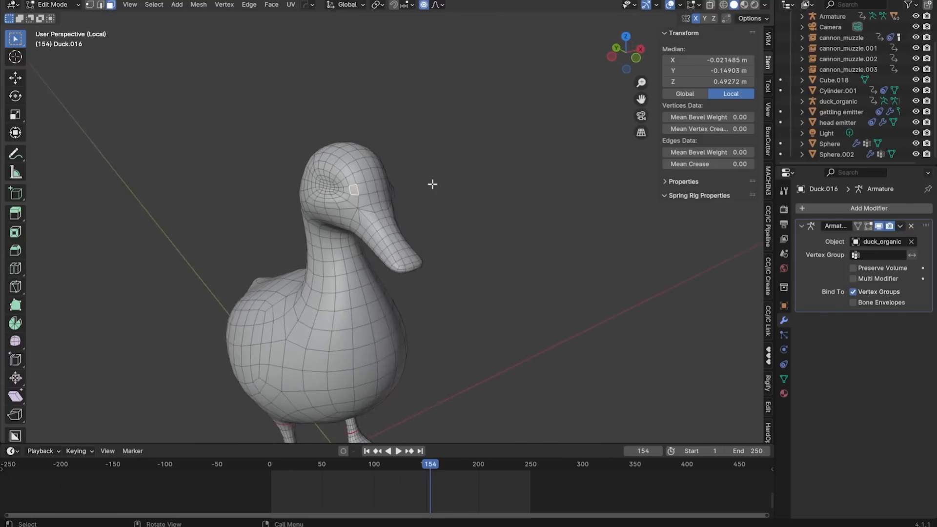
pyautogui.scroll(4, 410, 191)
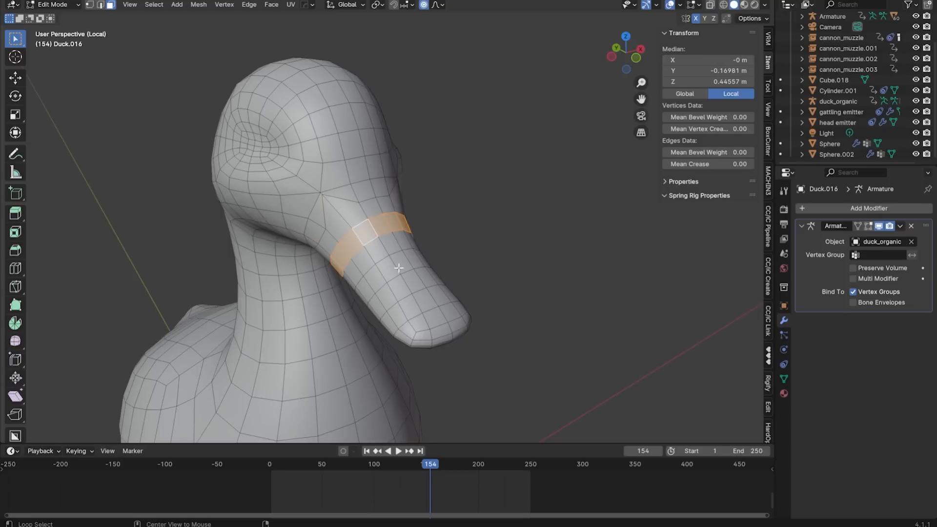
pyautogui.scroll(-3, 394, 250)
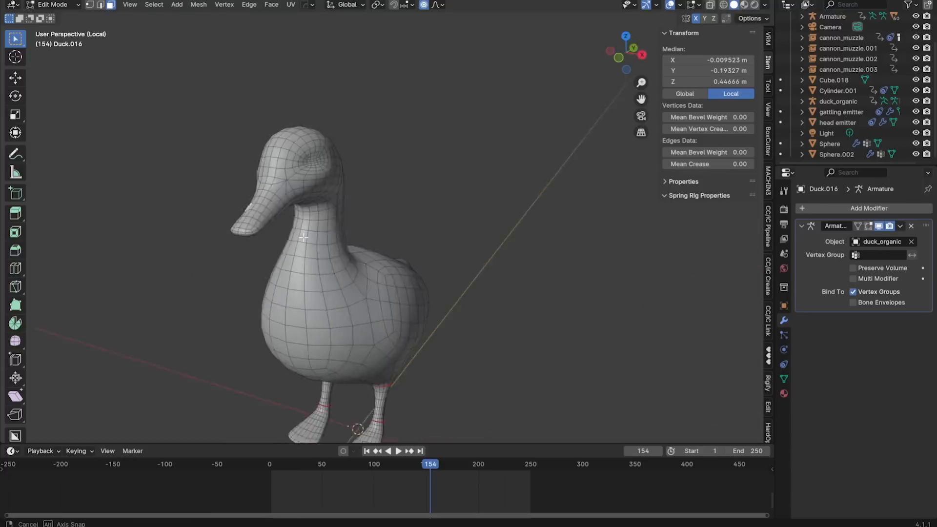
# Step: Examine the edge flow and marked seams on the duck's lower body, legs and feet
pyautogui.moveTo(394, 249); pyautogui.dragTo(262, 225, button='middle')
pyautogui.press('Tab')
pyautogui.moveTo(365, 179); pyautogui.dragTo(494, 293, button='middle')
pyautogui.keyDown('shift'); pyautogui.moveTo(494, 292); pyautogui.dragTo(459, 185, button='middle'); pyautogui.keyUp('shift')
pyautogui.press('Tab')
pyautogui.scroll(2, 459, 205)
pyautogui.moveTo(468, 253); pyautogui.dragTo(367, 229, button='middle')
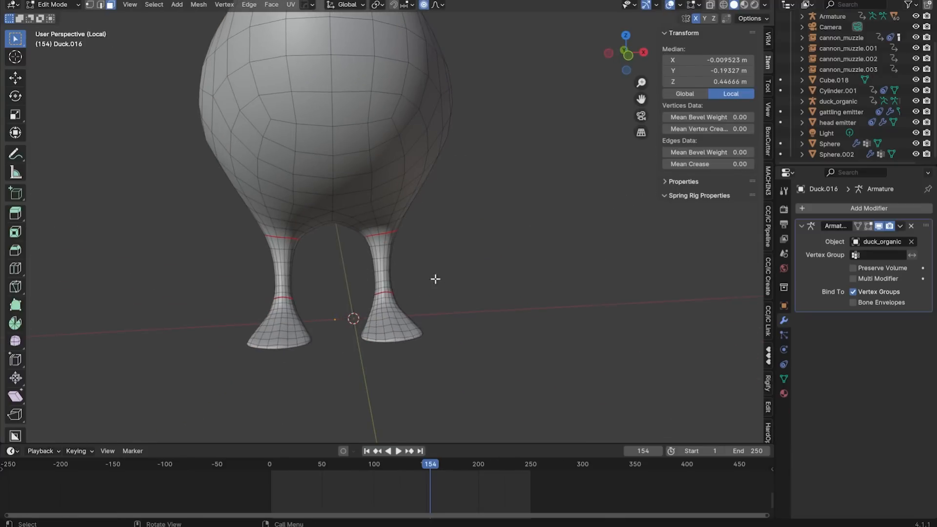
pyautogui.moveTo(435, 279); pyautogui.dragTo(566, 243, button='middle')
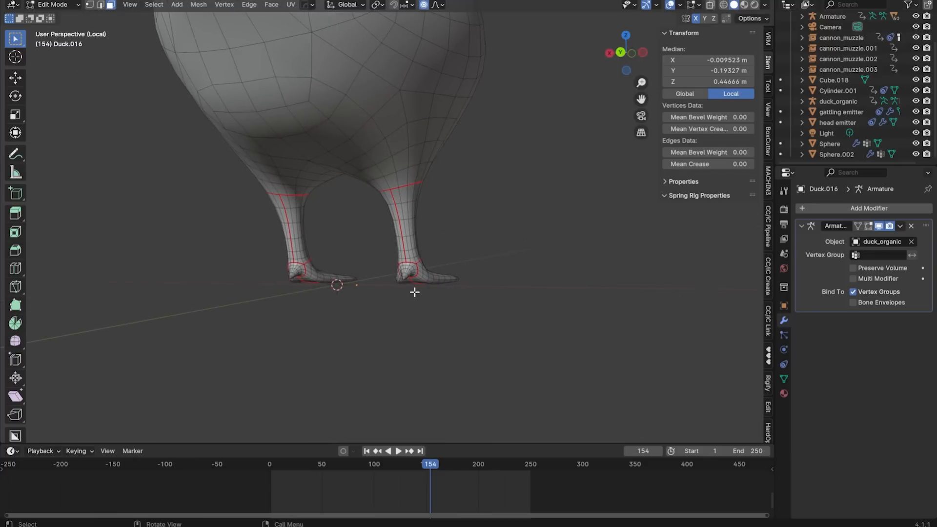
pyautogui.scroll(-3, 438, 271)
pyautogui.press('Tab')
pyautogui.moveTo(274, 280); pyautogui.dragTo(442, 213, button='middle')
pyautogui.press('Tab')
pyautogui.press('Tab')
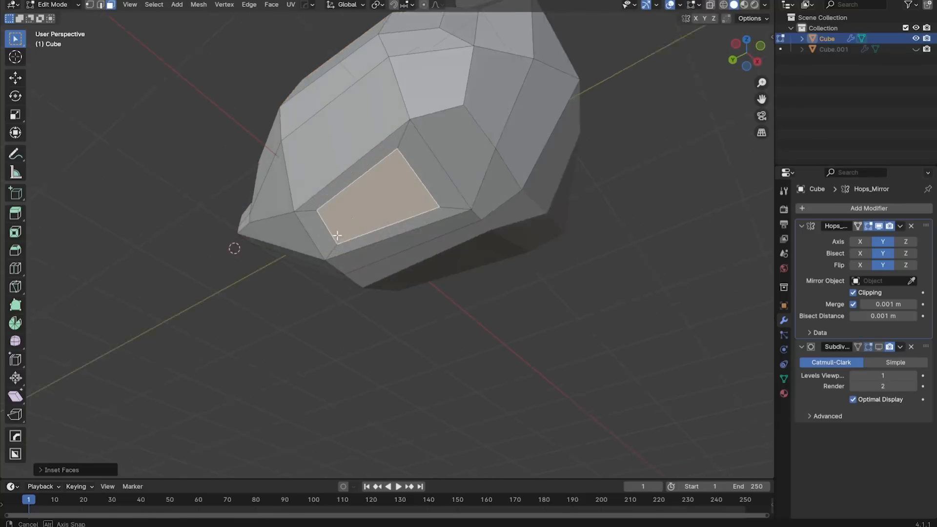
# Step: Adjust the inset face under the low-poly body and extrude it downward into a leg
pyautogui.press('g')
pyautogui.press('g')
pyautogui.press('e')
pyautogui.click(476, 278)
pyautogui.moveTo(541, 258); pyautogui.dragTo(556, 274, button='middle')
# Step: Flatten the leg's bottom face along the Z axis and scale it down to slim the leg
pyautogui.press('s')
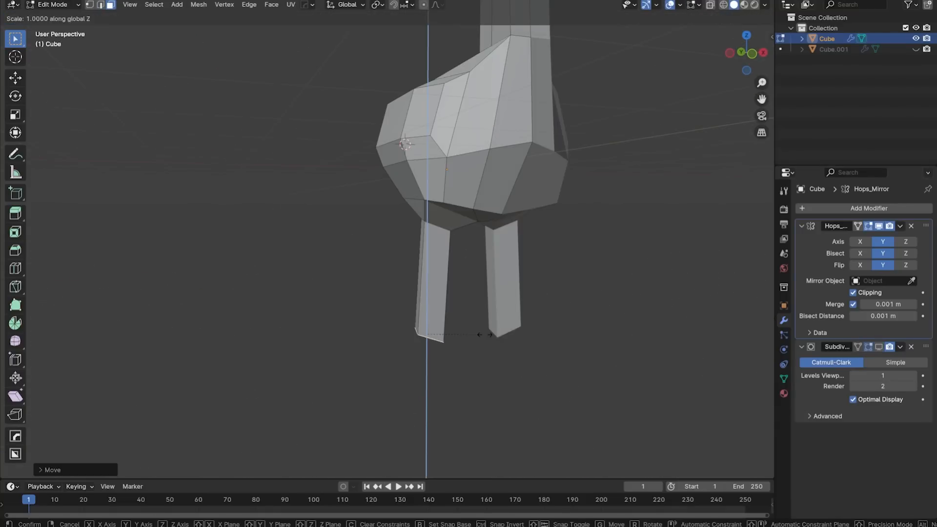
pyautogui.press('s')
pyautogui.click(502, 312)
pyautogui.moveTo(502, 311); pyautogui.dragTo(513, 288, button='middle')
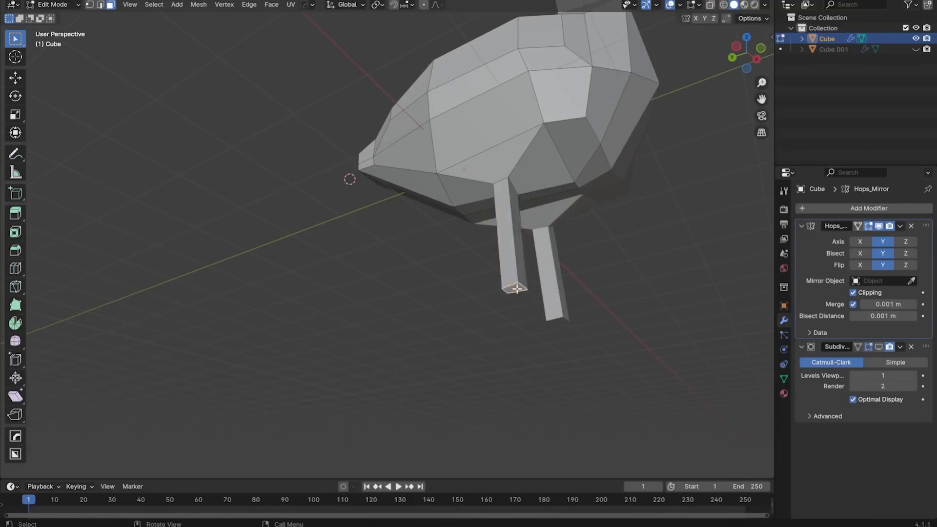
# Step: Add an edge loop around the leg and leave mesh editing
pyautogui.moveTo(493, 249); pyautogui.dragTo(509, 314, button='middle')
pyautogui.scroll(2, 483, 295)
pyautogui.hotkey('ctrl', 'r')
pyautogui.click(491, 285)
pyautogui.press('Tab')
pyautogui.moveTo(509, 314); pyautogui.dragTo(469, 302, button='middle')
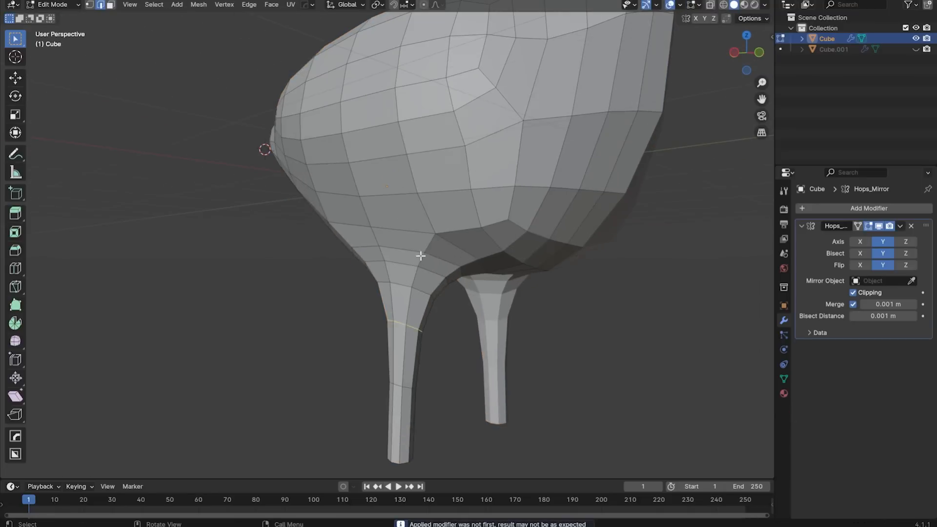
# Step: Select face loops above the leg, on the body's side and around the neck's base to examine the edge flow
pyautogui.moveTo(419, 263); pyautogui.dragTo(498, 276, button='middle')
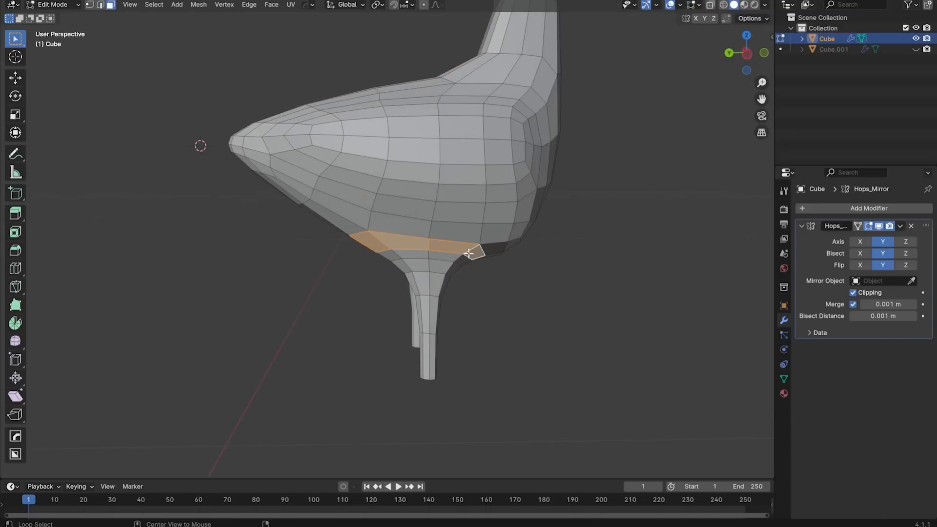
pyautogui.keyDown('alt'); pyautogui.click(431, 220); pyautogui.keyUp('alt')
pyautogui.moveTo(430, 318); pyautogui.dragTo(503, 191, button='middle')
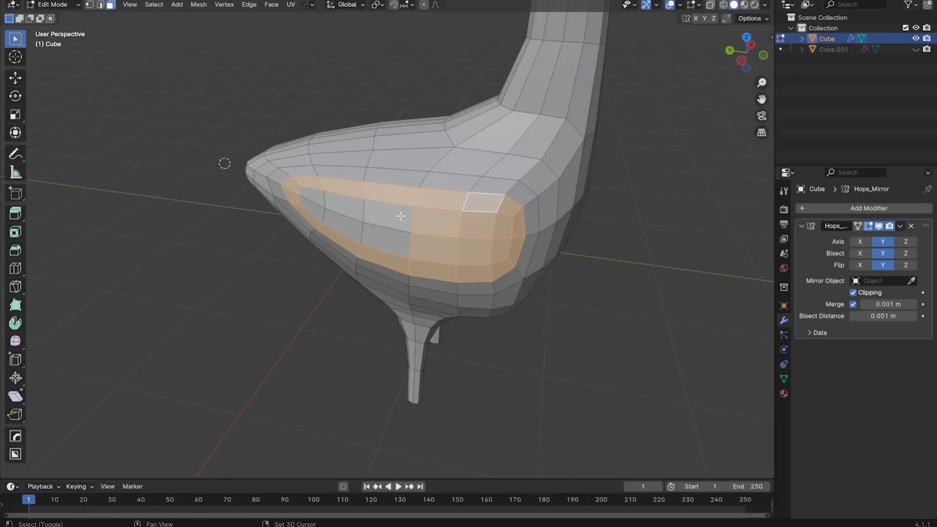
pyautogui.moveTo(331, 197); pyautogui.dragTo(352, 233, button='middle')
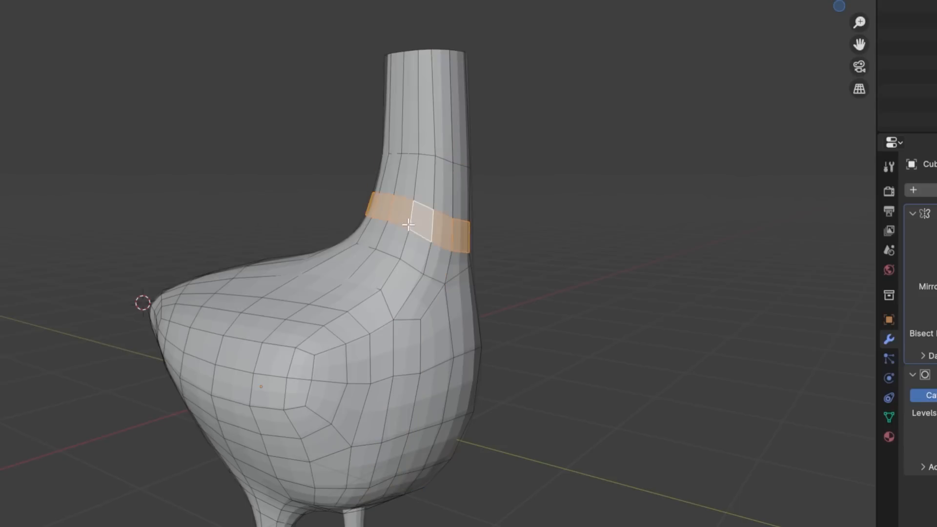
pyautogui.rightClick(392, 245)
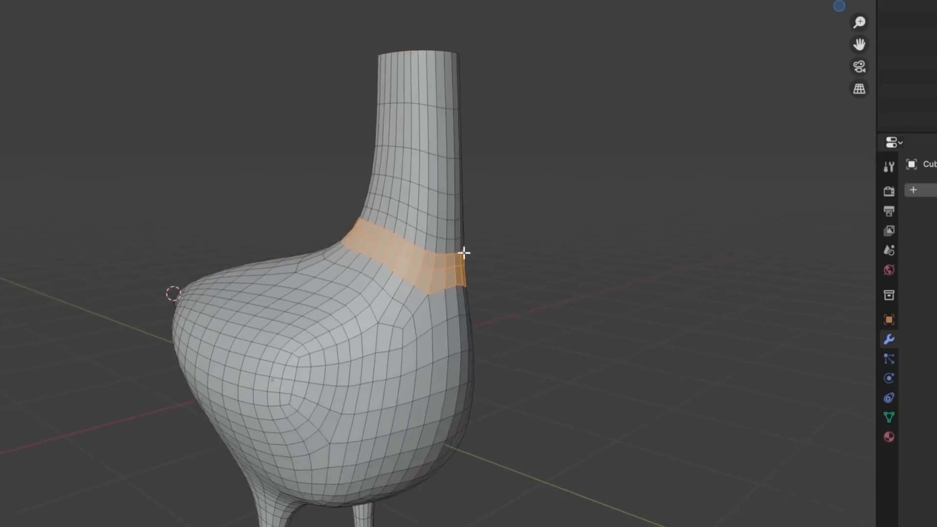
pyautogui.scroll(2, 445, 279)
pyautogui.press('g')
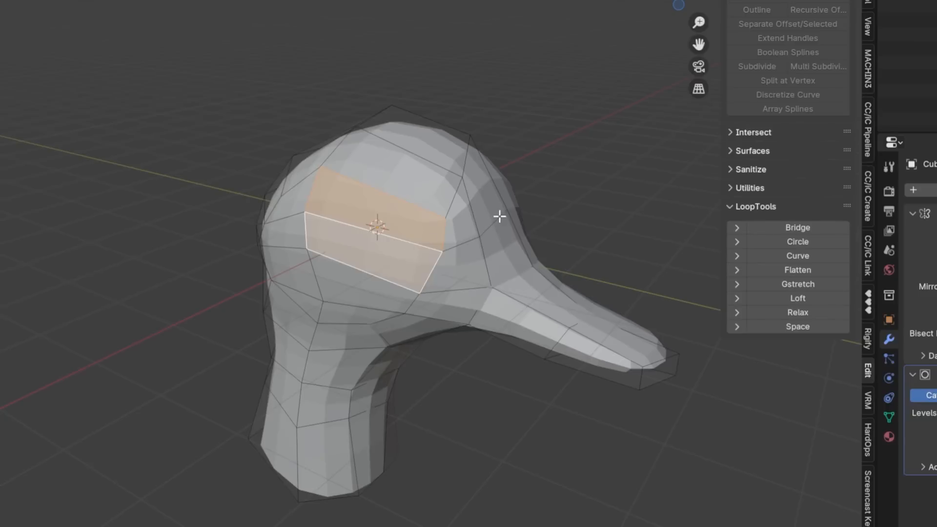
# Step: Select the two faces in the head's eye area and round them with the LoopTools Circle operation
pyautogui.press('Tab')
pyautogui.press('Tab')
pyautogui.click(410, 228)
pyautogui.keyDown('shift'); pyautogui.click(401, 259); pyautogui.keyUp('shift')
pyautogui.rightClick(400, 259)
pyautogui.moveTo(401, 261)
pyautogui.click(459, 275)
pyautogui.scroll(1, 529, 247)
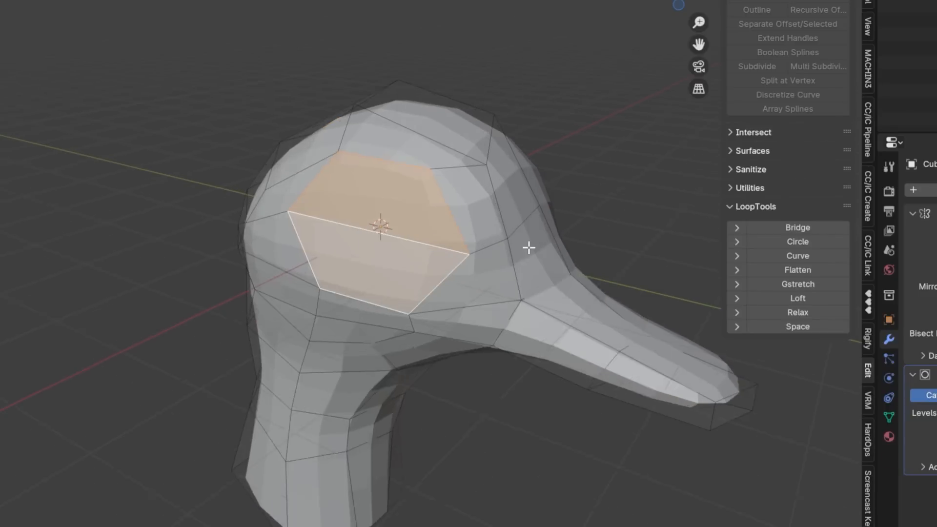
# Step: Sink the rounded eye faces into the head and scale them to form an eye socket
pyautogui.moveTo(529, 247); pyautogui.dragTo(610, 210, button='middle')
pyautogui.moveTo(468, 237); pyautogui.dragTo(506, 243, button='middle')
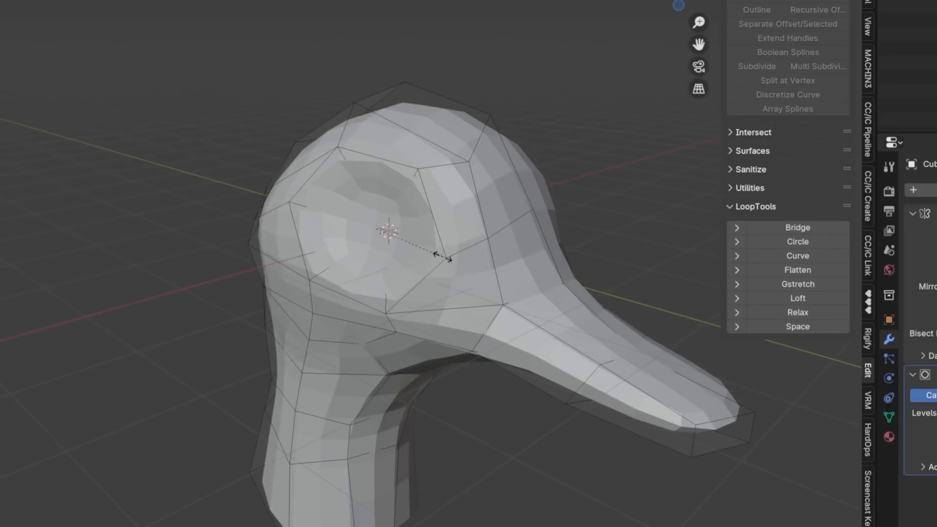
pyautogui.moveTo(406, 242); pyautogui.dragTo(447, 245, button='middle')
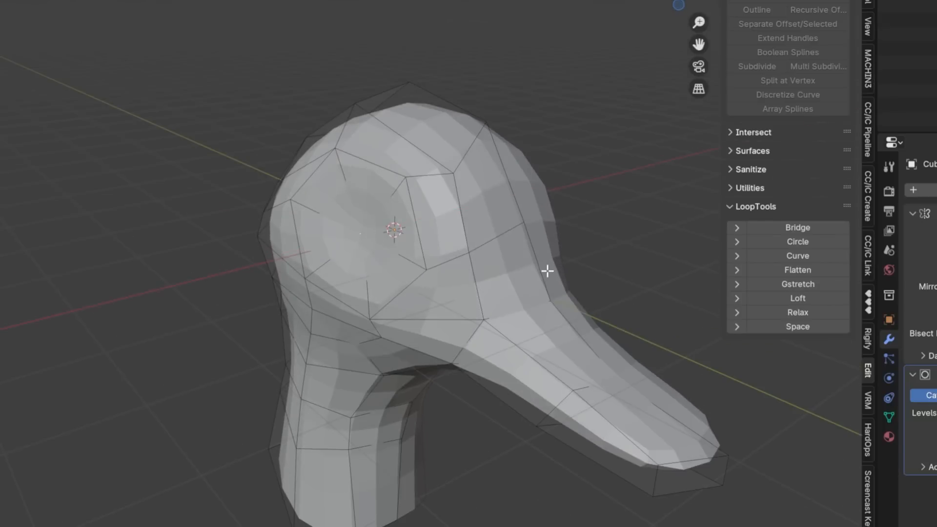
pyautogui.press('Tab')
pyautogui.scroll(-2, 553, 285)
pyautogui.moveTo(553, 285); pyautogui.dragTo(534, 262, button='middle')
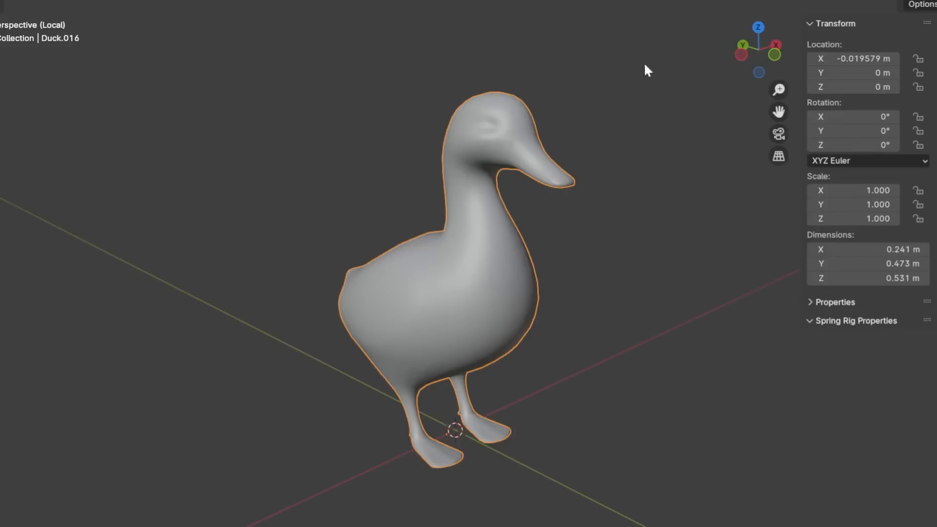
pyautogui.moveTo(644, 69); pyautogui.dragTo(567, 298, button='middle')
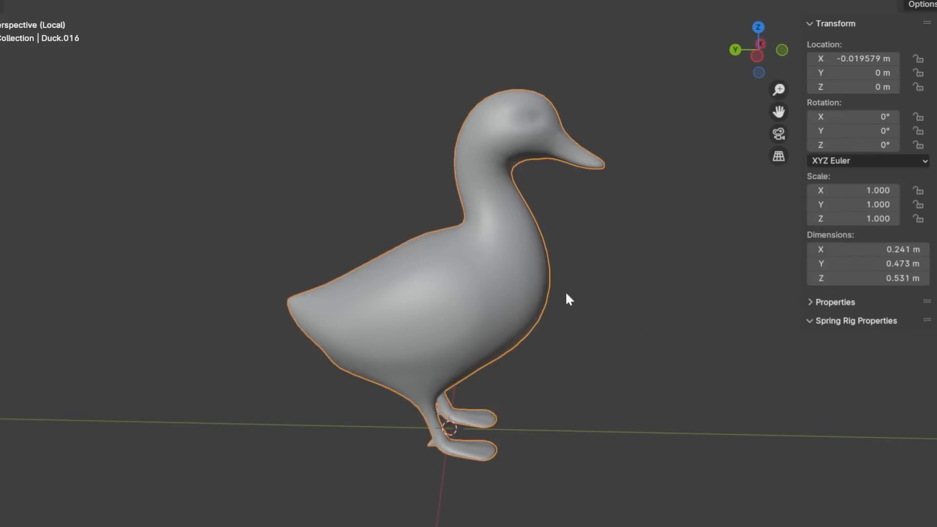
# Step: Select a face loop on the duck's body in the mesh to examine its finished edge flow
pyautogui.press('Tab')
pyautogui.scroll(4, 567, 297)
pyautogui.keyDown('alt'); pyautogui.click(443, 298); pyautogui.keyUp('alt')
pyautogui.moveTo(442, 298); pyautogui.dragTo(488, 282, button='middle')
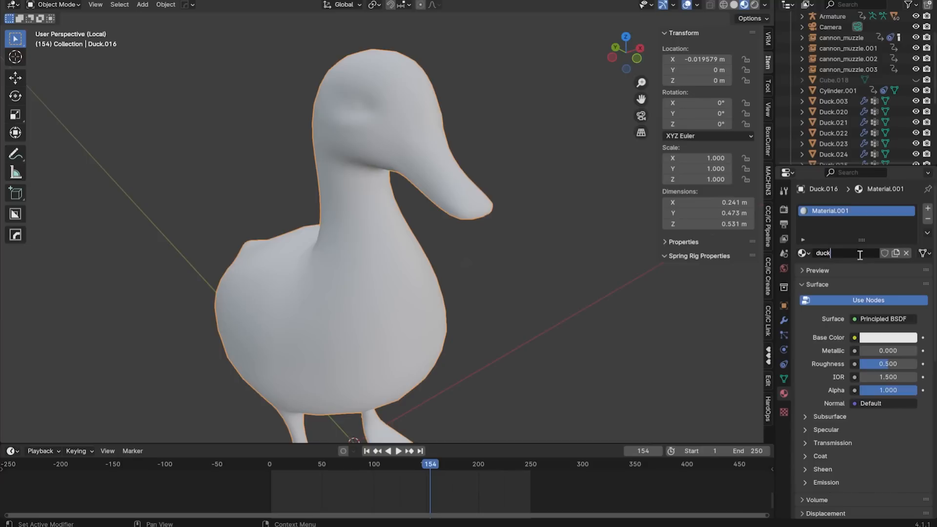
# Step: Select the beak's faces and give them a new orange material named beak
pyautogui.keyDown('alt'); pyautogui.click(437, 151); pyautogui.keyUp('alt')
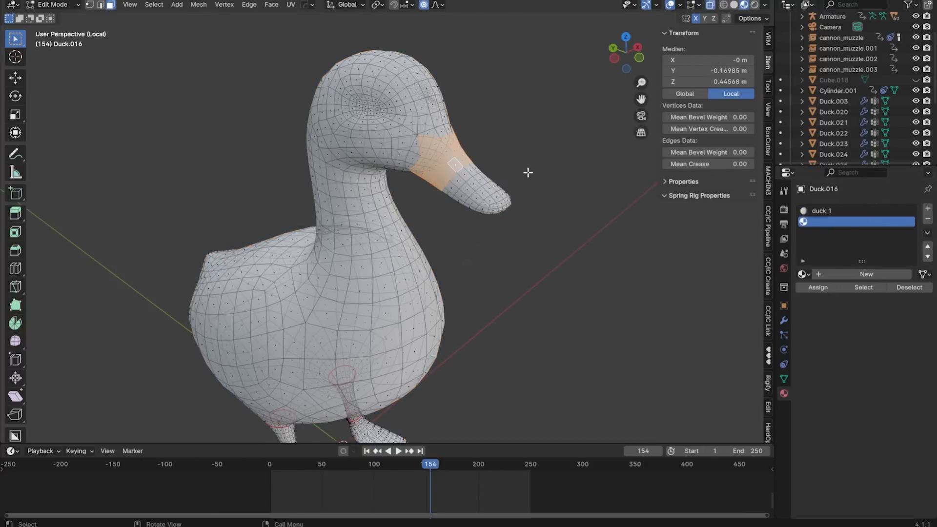
pyautogui.click(862, 274)
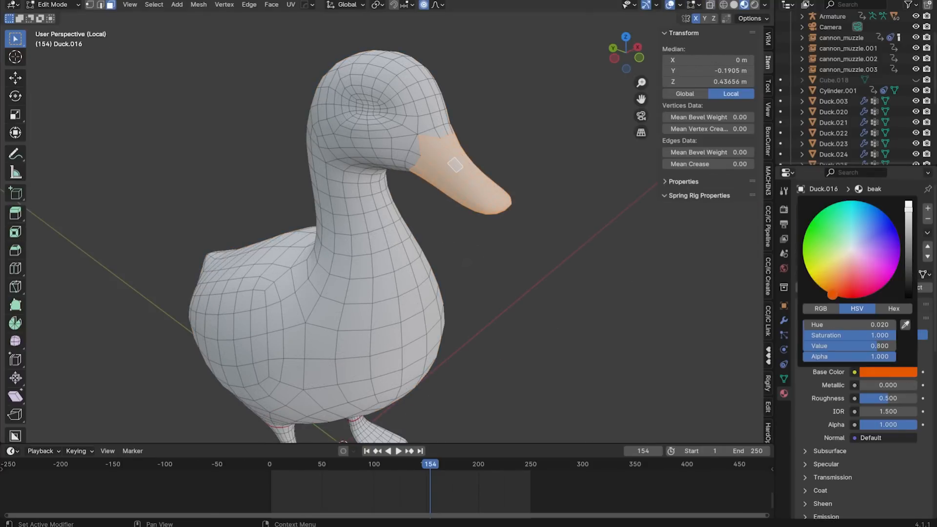
pyautogui.press('Tab')
pyautogui.scroll(-2, 502, 278)
# Step: Select the faces of both legs and feet and give them a new light-orange material named peet
pyautogui.press('Tab')
pyautogui.moveTo(463, 296); pyautogui.dragTo(414, 252, button='middle')
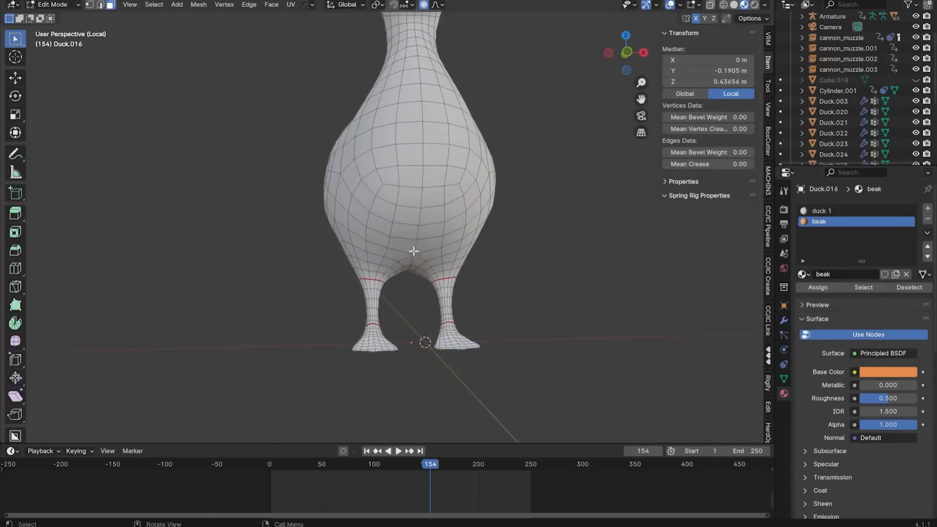
pyautogui.moveTo(421, 291); pyautogui.dragTo(631, 303, button='middle')
pyautogui.keyDown('shift'); pyautogui.click(576, 280); pyautogui.keyUp('shift')
pyautogui.hotkey('alt', 'z')
pyautogui.moveTo(532, 297)
pyautogui.mouseDown(button='middle')
pyautogui.moveTo(585, 308)
pyautogui.moveTo(537, 274)
pyautogui.mouseUp(button='middle')
pyautogui.keyDown('ctrl'); pyautogui.moveTo(517, 249); pyautogui.dragTo(561, 275); pyautogui.keyUp('ctrl')
pyautogui.moveTo(561, 275); pyautogui.dragTo(586, 301, button='middle')
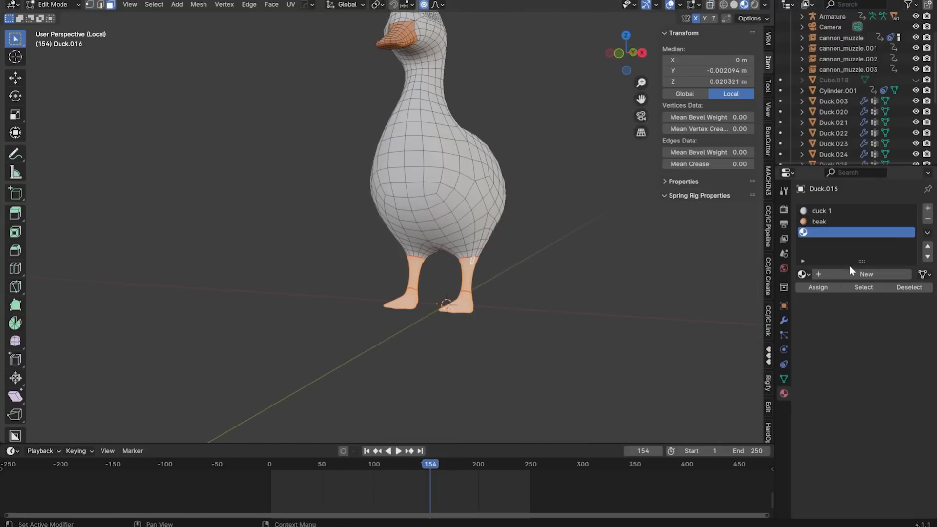
pyautogui.click(850, 266)
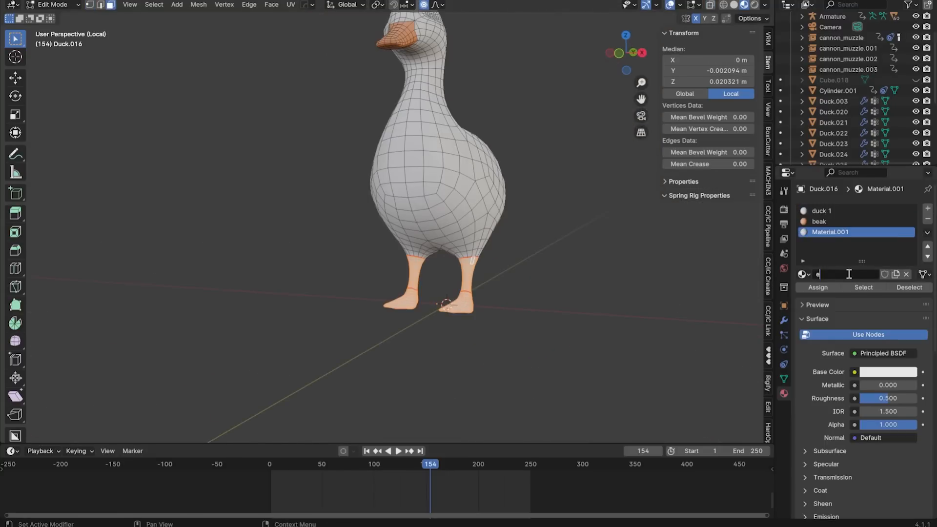
pyautogui.click(888, 372)
pyautogui.press('Tab')
pyautogui.moveTo(546, 280); pyautogui.dragTo(610, 291, button='middle')
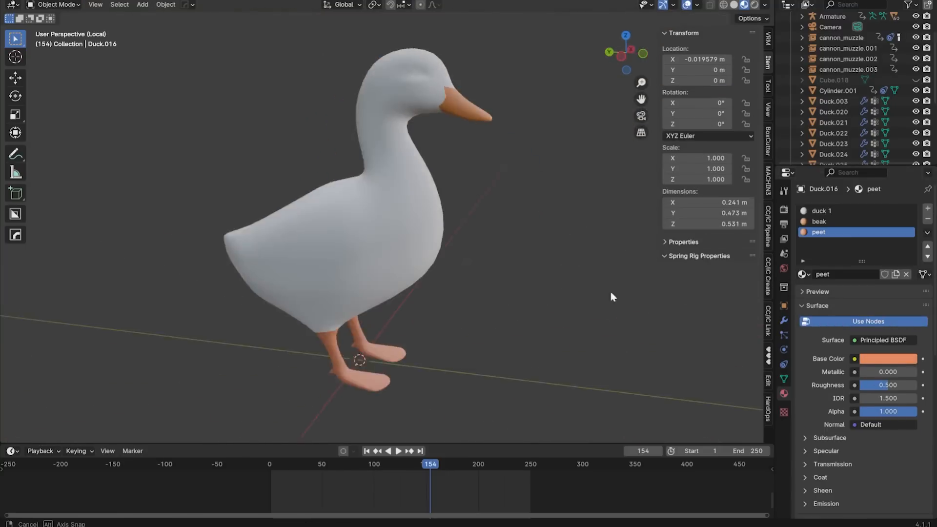
# Step: Add a UV sphere for the eye and scale it to about 0.016 m across in the eye socket
pyautogui.hotkey('shift', 'a')
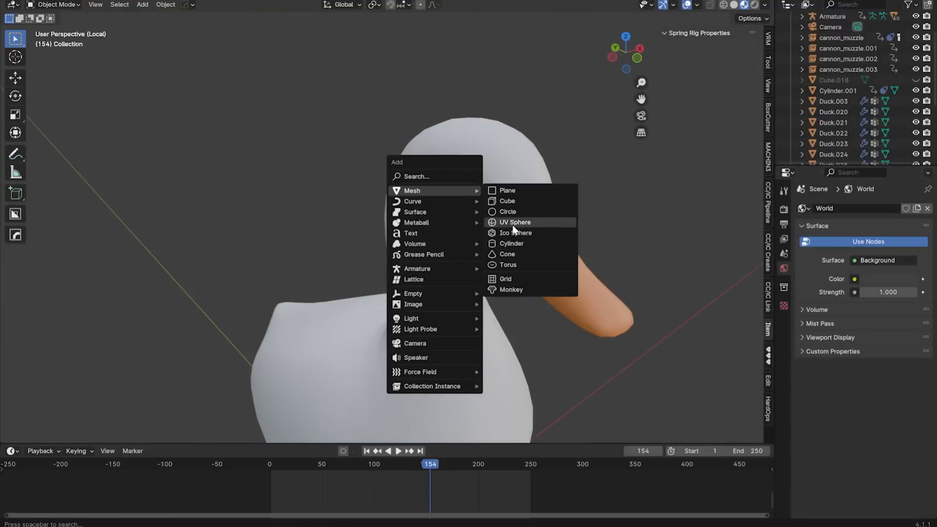
pyautogui.click(532, 226)
pyautogui.click(141, 319)
pyautogui.write('1')
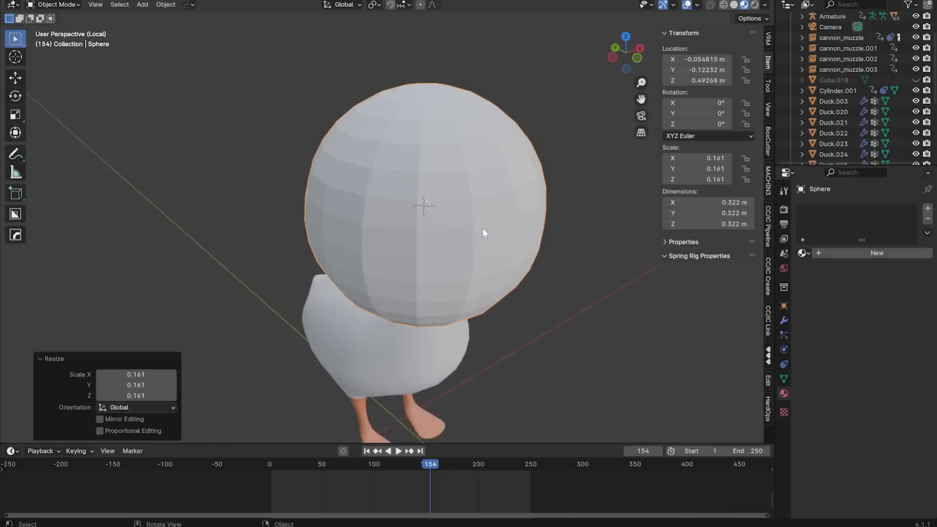
pyautogui.scroll(5, 483, 227)
pyautogui.press('s')
pyautogui.click(503, 195)
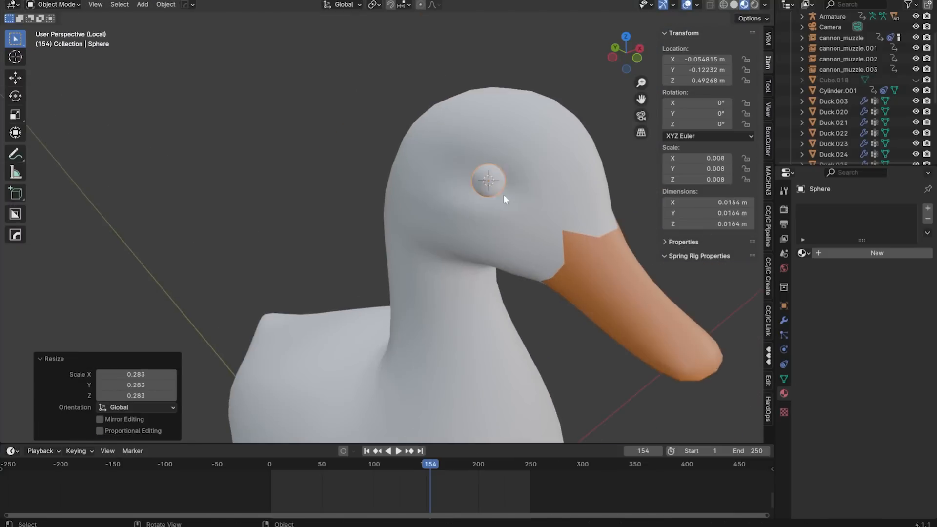
pyautogui.click(586, 199)
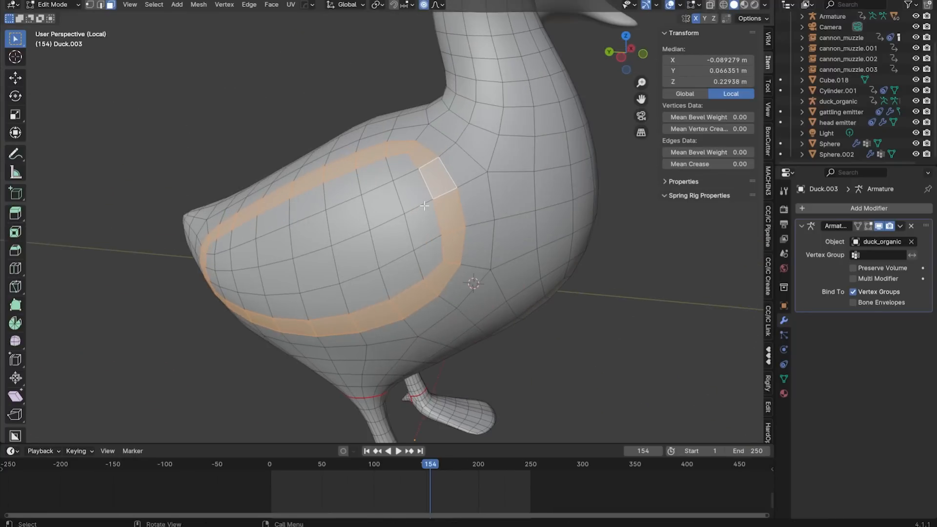
# Step: Try to separate the looped face region on the duck's side from the body mesh
pyautogui.scroll(-3, 425, 206)
pyautogui.scroll(2, 425, 205)
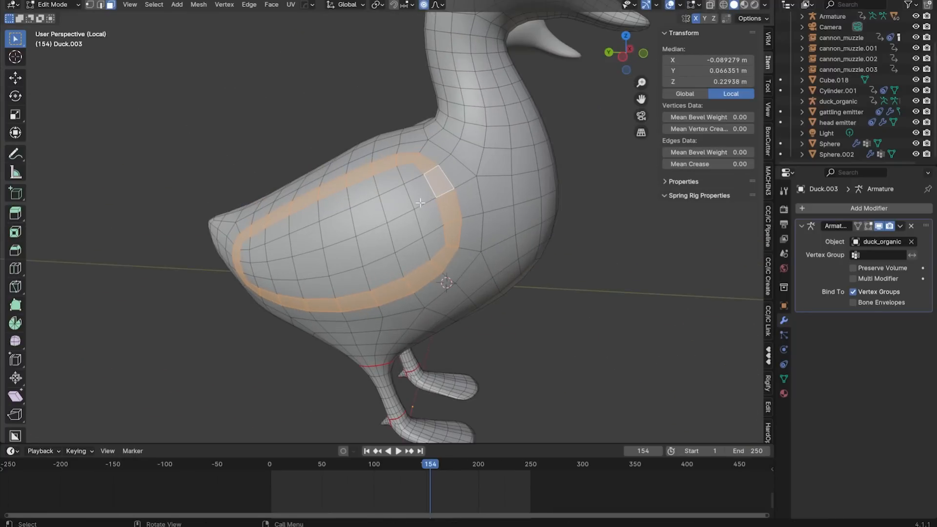
pyautogui.click(420, 203)
pyautogui.moveTo(421, 203); pyautogui.dragTo(472, 180, button='middle')
pyautogui.moveTo(304, 251); pyautogui.dragTo(341, 231, button='middle')
pyautogui.press('p')
pyautogui.click(343, 231)
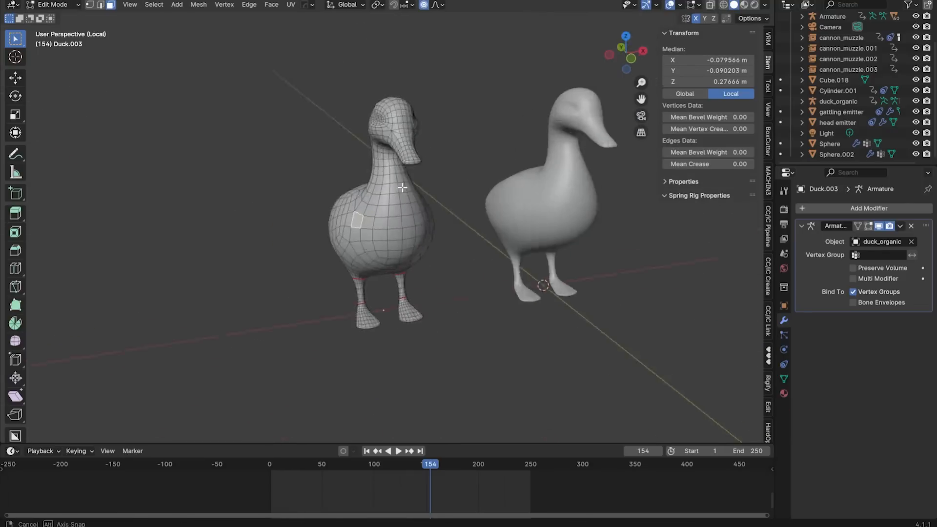
# Step: Delete one half of the duck's mesh from the front view and mirror the remaining half across the X axis with the HardOps mirror
pyautogui.moveTo(489, 48); pyautogui.dragTo(379, 353)
pyautogui.press('3')
pyautogui.keyDown('shift'); pyautogui.moveTo(412, 150); pyautogui.dragTo(421, 197, button='middle'); pyautogui.keyUp('shift')
pyautogui.scroll(3, 421, 197)
pyautogui.scroll(-3, 457, 157)
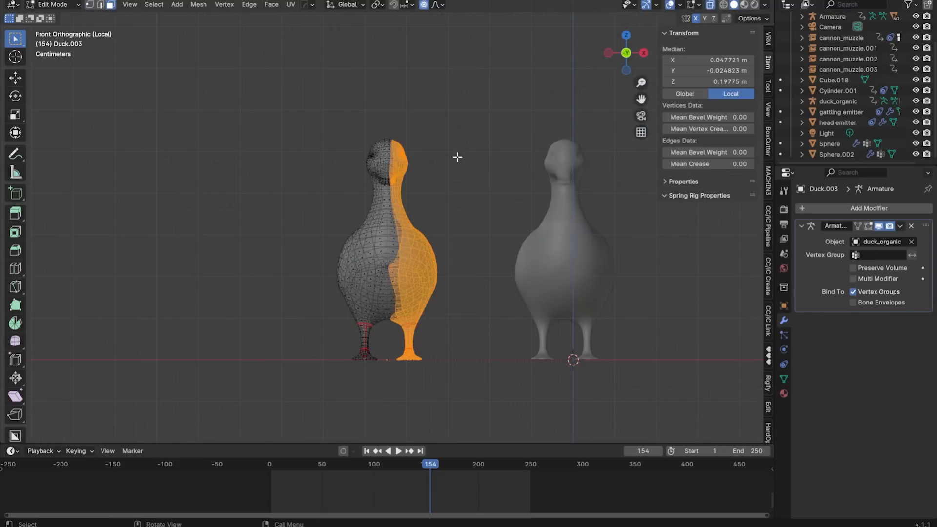
pyautogui.scroll(3, 400, 345)
pyautogui.press('x')
pyautogui.press('f')
pyautogui.scroll(4, 413, 240)
pyautogui.scroll(-6, 397, 139)
pyautogui.hotkey('alt', 'z')
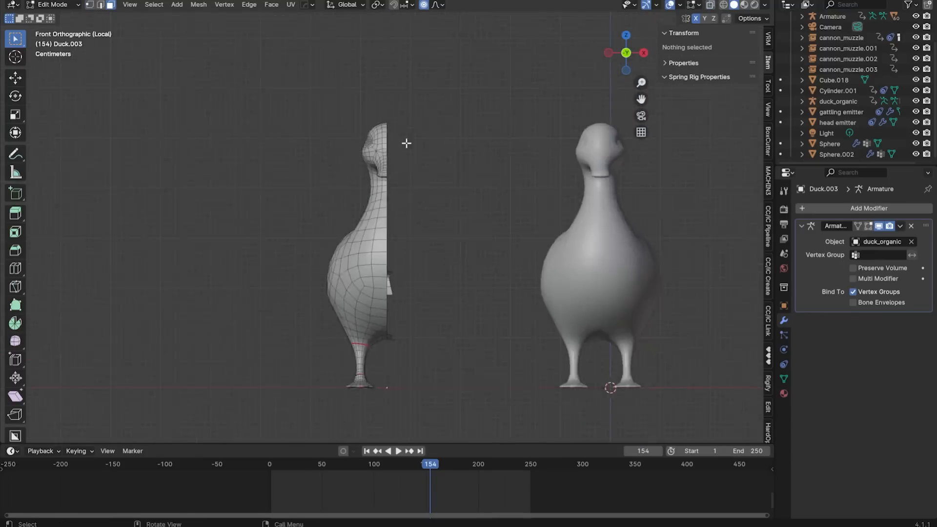
pyautogui.moveTo(406, 142); pyautogui.dragTo(355, 224, button='middle')
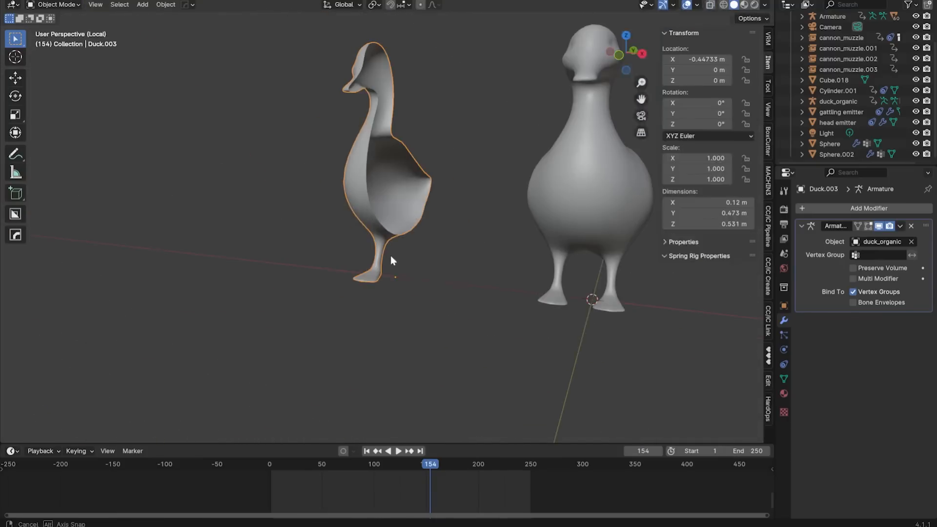
pyautogui.hotkey('alt', 'x')
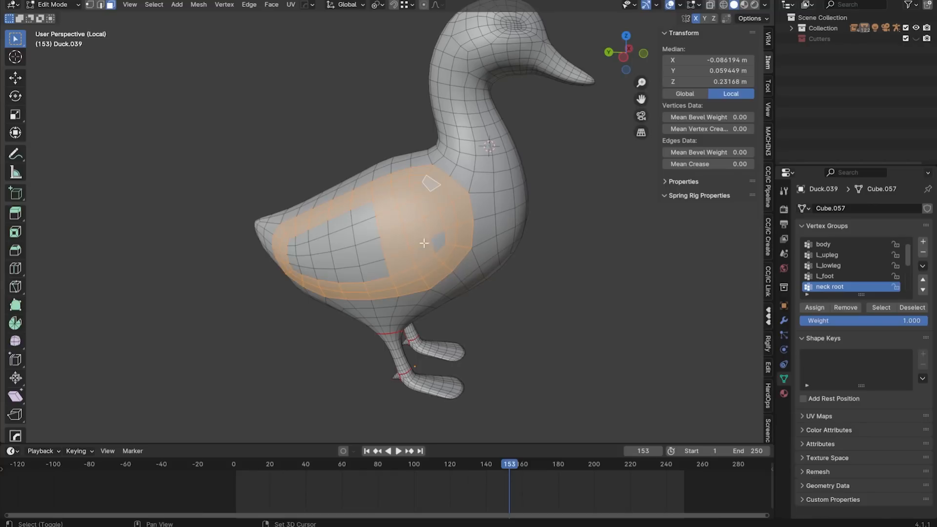
# Step: Complete the face selection on the duck's side and separate it into its own object
pyautogui.keyDown('shift'); pyautogui.moveTo(319, 259); pyautogui.dragTo(287, 236); pyautogui.keyUp('shift')
pyautogui.press('p')
pyautogui.click(406, 251)
pyautogui.press('Tab')
pyautogui.click(424, 244)
pyautogui.moveTo(423, 245); pyautogui.dragTo(394, 243, button='middle')
pyautogui.scroll(-2, 395, 243)
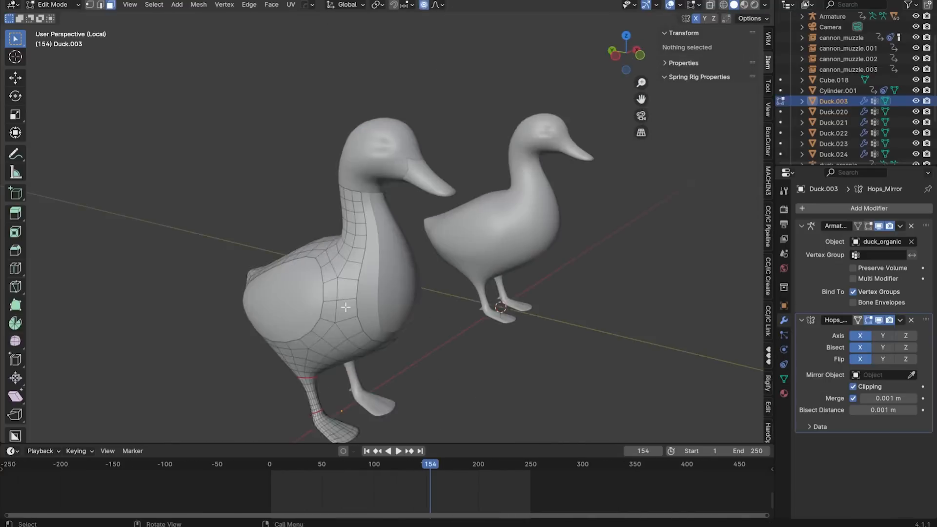
# Step: Select the block of faces running along the duck's upper back behind the neck
pyautogui.moveTo(370, 234); pyautogui.dragTo(418, 240, button='middle')
pyautogui.scroll(3, 418, 241)
pyautogui.click(409, 221)
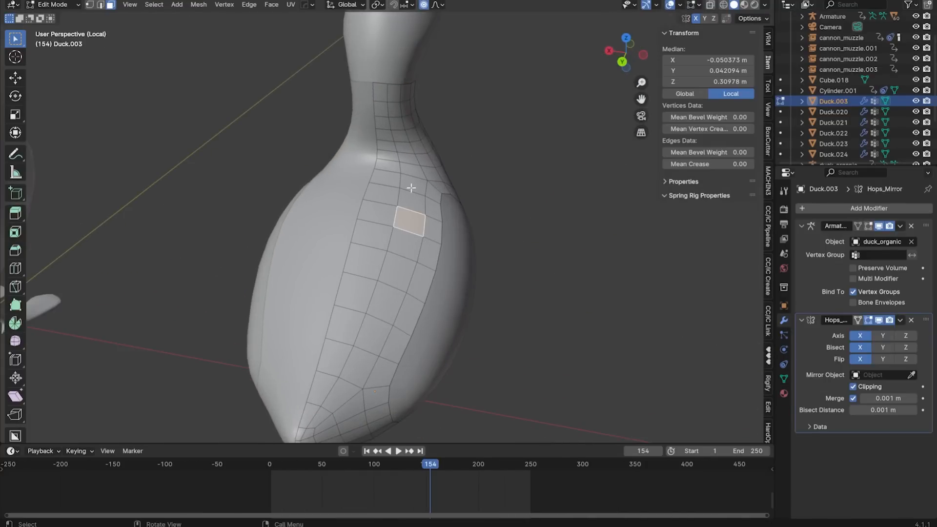
pyautogui.keyDown('shift'); pyautogui.click(413, 203); pyautogui.keyUp('shift')
pyautogui.keyDown('shift'); pyautogui.moveTo(392, 287); pyautogui.dragTo(361, 326); pyautogui.keyUp('shift')
pyautogui.keyDown('shift'); pyautogui.moveTo(360, 335); pyautogui.dragTo(377, 288, button='middle'); pyautogui.keyUp('shift')
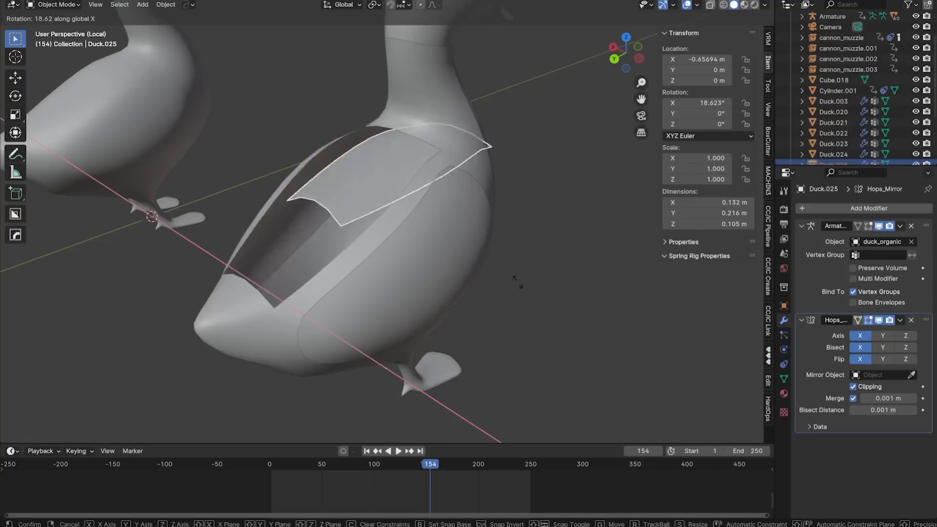
# Step: Try rotating the separated back panel by about 18.6° around the global X axis
pyautogui.click(347, 218)
pyautogui.press('KP_Decimal')
pyautogui.moveTo(354, 247); pyautogui.dragTo(416, 147, button='middle')
pyautogui.press('Tab')
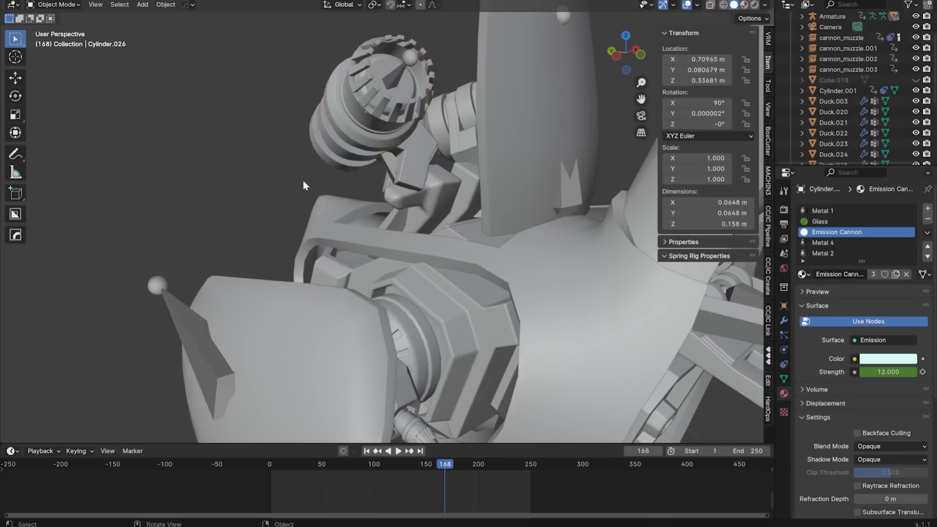
# Step: Examine the mechanical duck's cannon and gatling gun up close by toggling local view
pyautogui.moveTo(303, 181); pyautogui.dragTo(341, 195, button='middle')
pyautogui.press('KP_Divide')
pyautogui.moveTo(395, 239); pyautogui.dragTo(482, 236, button='middle')
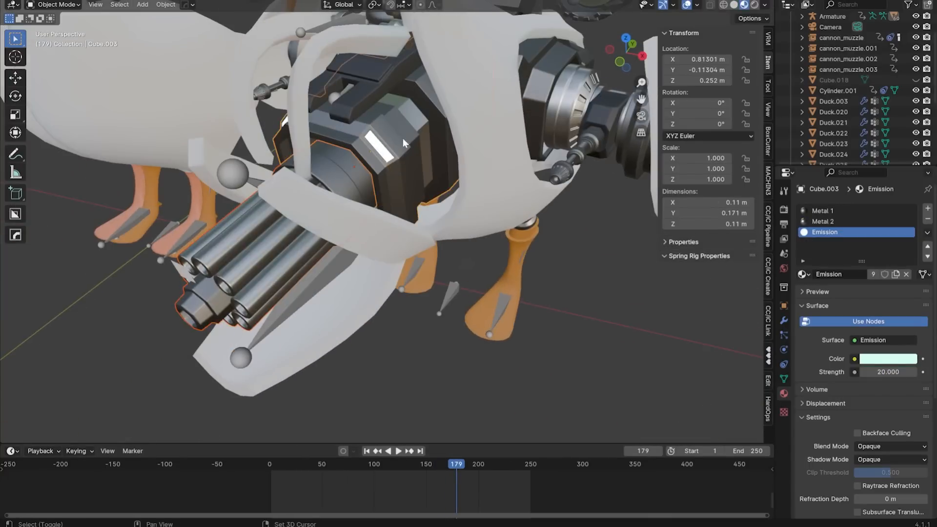
pyautogui.moveTo(403, 138)
pyautogui.mouseDown(button='middle')
pyautogui.moveTo(411, 170)
pyautogui.moveTo(390, 150)
pyautogui.mouseUp(button='middle')
pyautogui.press('KP_Divide')
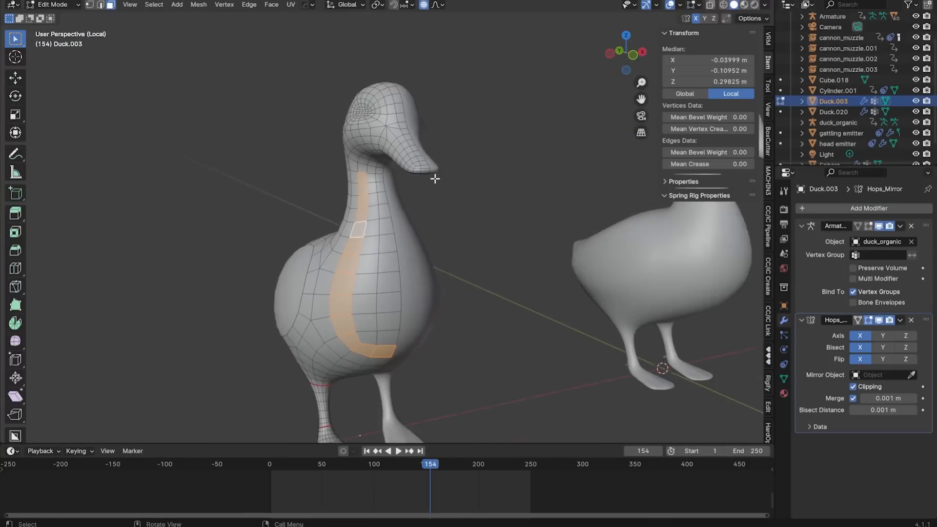
# Step: Clear the neck-to-chest strip selection and select the central face strip from the beak's base up over the head
pyautogui.moveTo(435, 178); pyautogui.dragTo(428, 342, button='middle')
pyautogui.hotkey('alt', 'a')
pyautogui.click(429, 343)
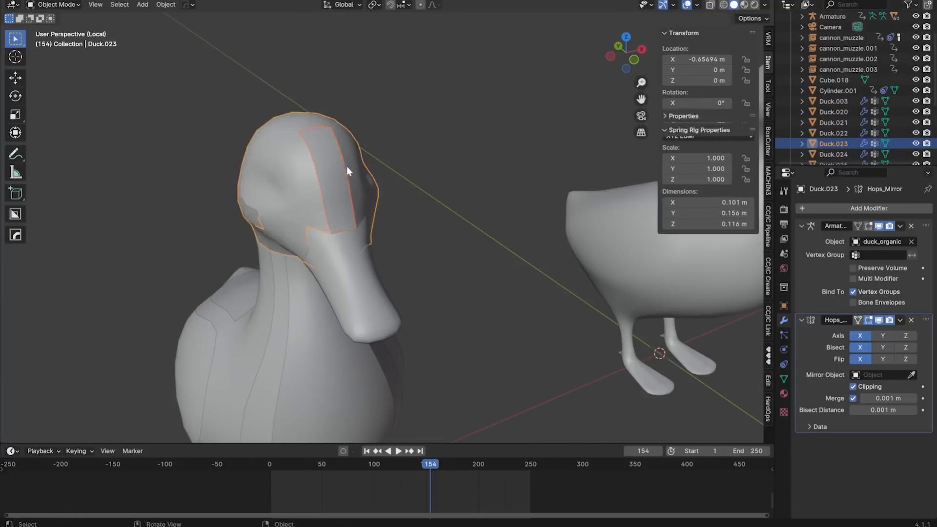
pyautogui.press('Tab')
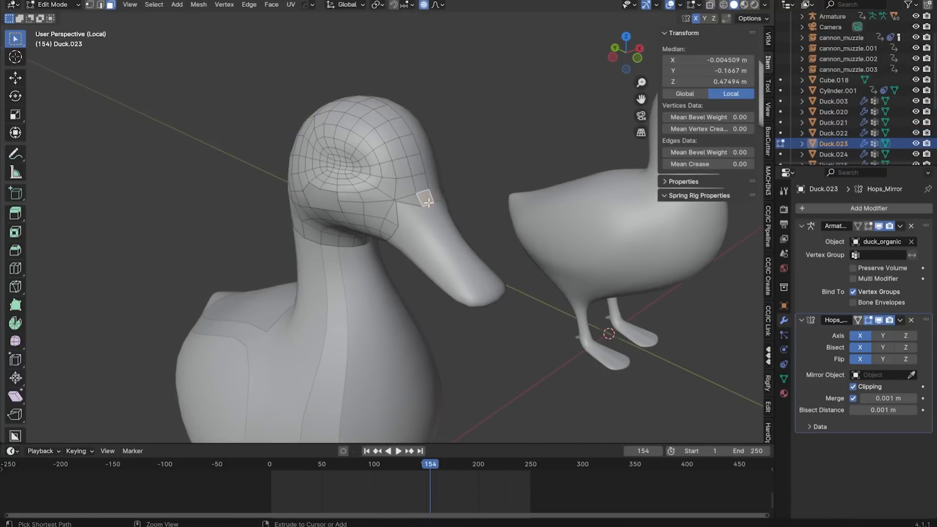
pyautogui.click(381, 122)
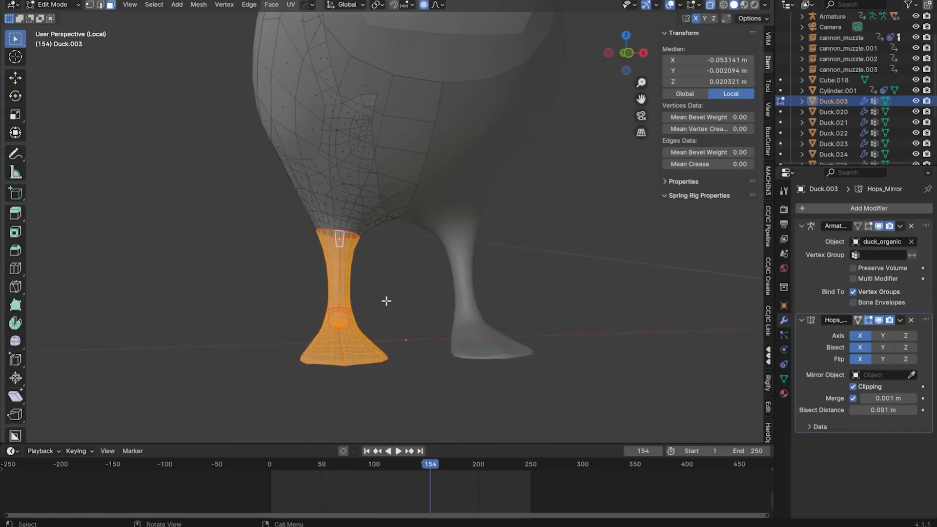
# Step: Select the duck's whole head and beak and separate them from the body into their own object
pyautogui.scroll(-3, 386, 301)
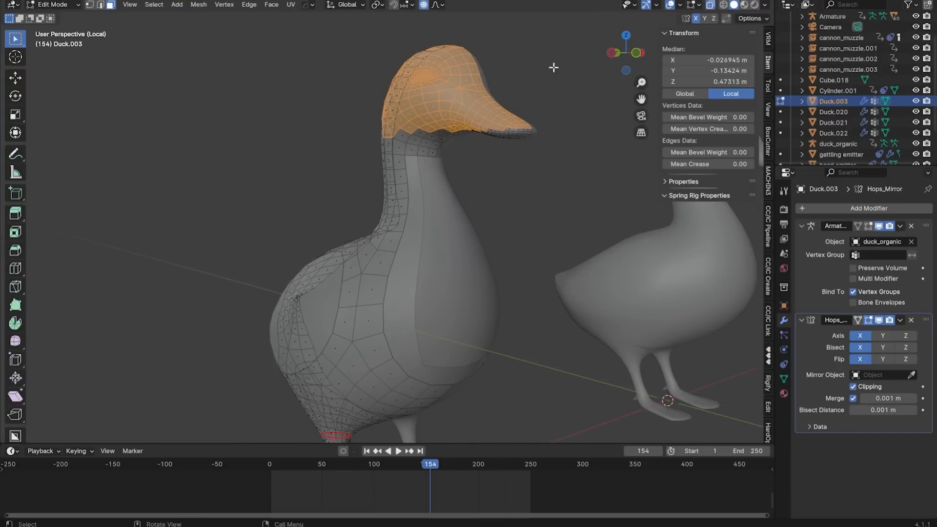
pyautogui.moveTo(548, 25); pyautogui.dragTo(354, 160)
pyautogui.press('p')
pyautogui.click(369, 153)
pyautogui.press('Tab')
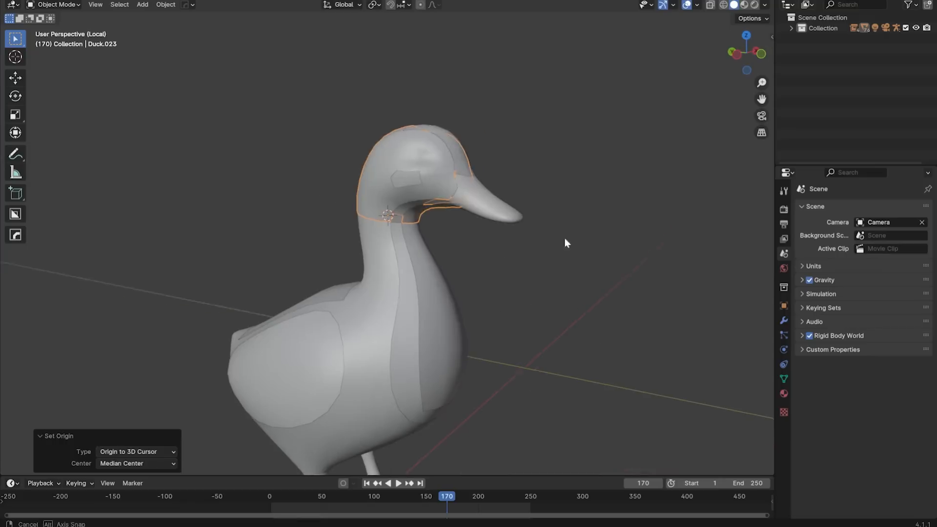
# Step: Set the transform pivot point to the 3D cursor at the neck joint
pyautogui.press('r')
pyautogui.press('Escape')
pyautogui.click(374, 5)
pyautogui.click(400, 42)
# Step: Try rotating the head and beak by 47.5° around the Z axis to check the seam at the neck
pyautogui.press('r')
pyautogui.press('z')
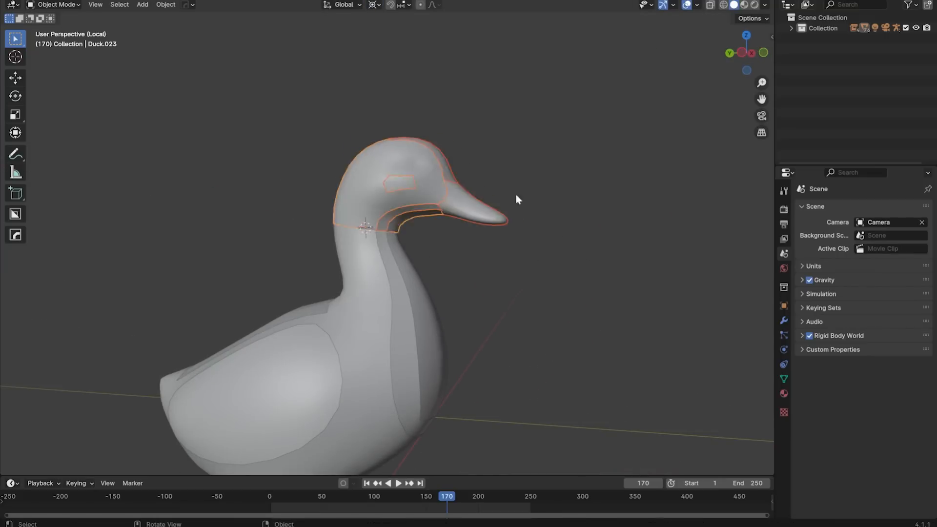
pyautogui.keyDown('alt'); pyautogui.scroll(5, 514, 198); pyautogui.keyUp('alt')
pyautogui.keyDown('alt'); pyautogui.scroll(-2, 630, 186); pyautogui.keyUp('alt')
pyautogui.press('z')
pyautogui.press('z')
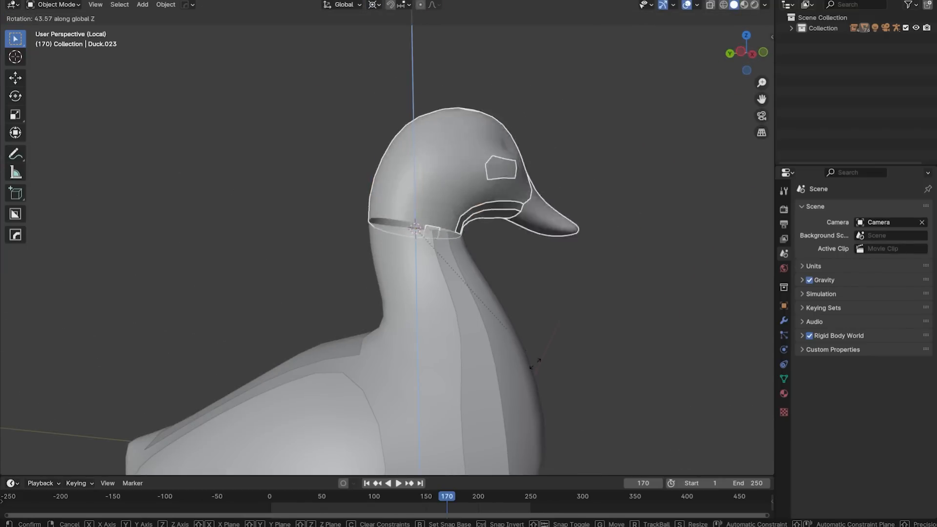
pyautogui.keyDown('alt'); pyautogui.moveTo(630, 185); pyautogui.dragTo(499, 282, button='middle'); pyautogui.keyUp('alt')
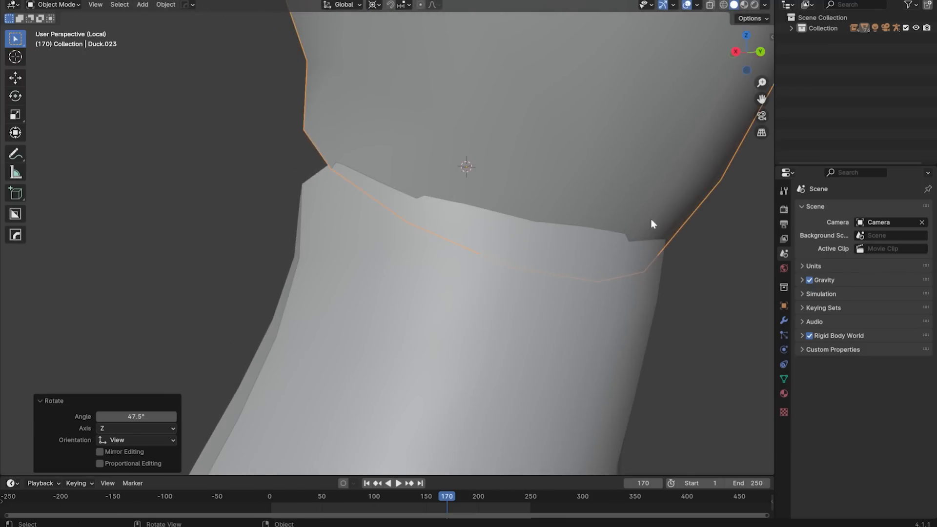
pyautogui.scroll(-5, 446, 285)
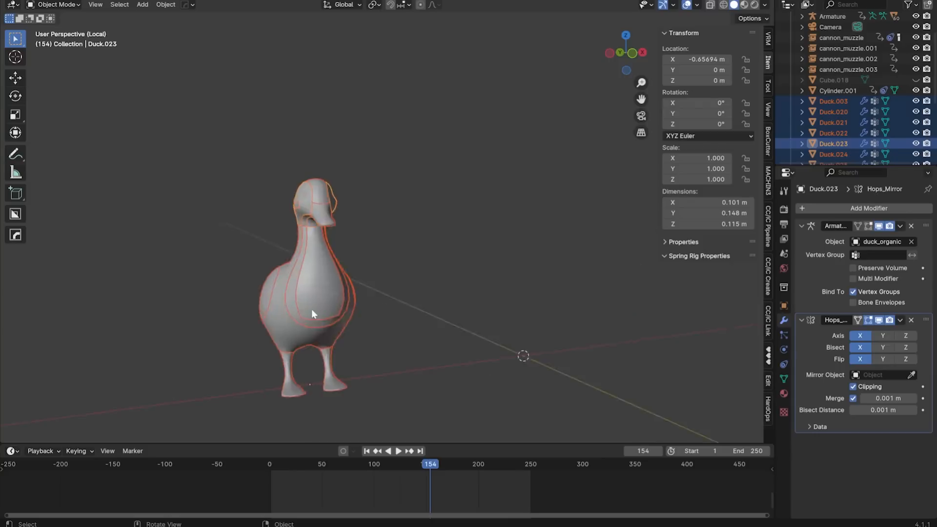
# Step: Use the Apply command on the duck's side body panel
pyautogui.moveTo(314, 309); pyautogui.dragTo(545, 125, button='middle')
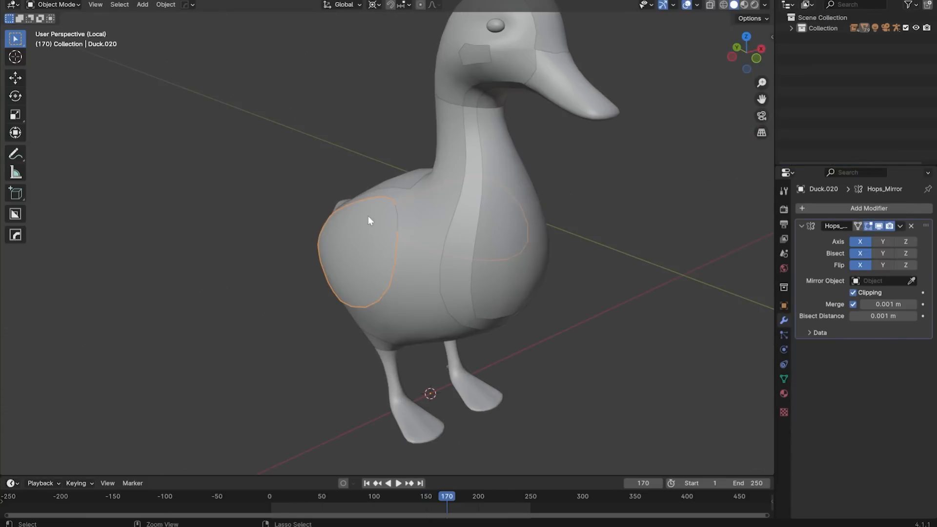
pyautogui.hotkey('ctrl', 'a')
pyautogui.click(366, 250)
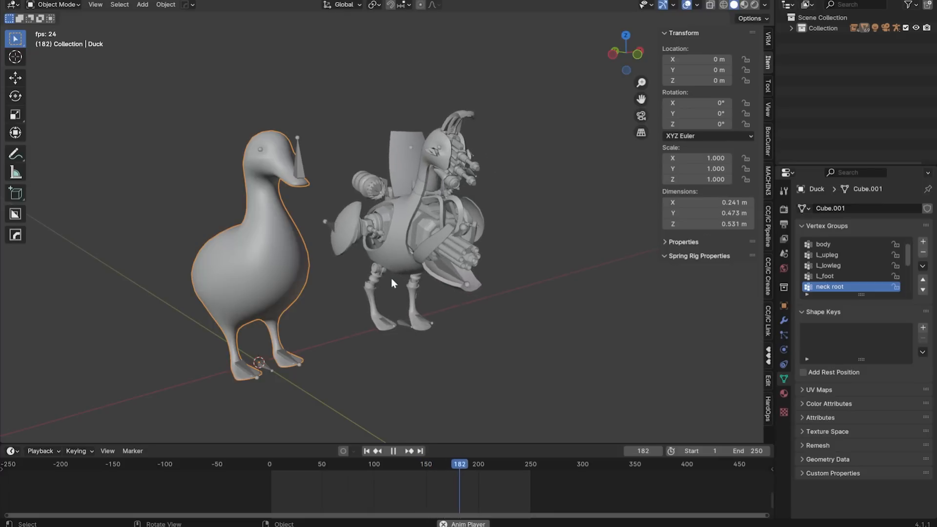
# Step: Stop the animation playback of the organic and mechanical ducks
pyautogui.press('space')
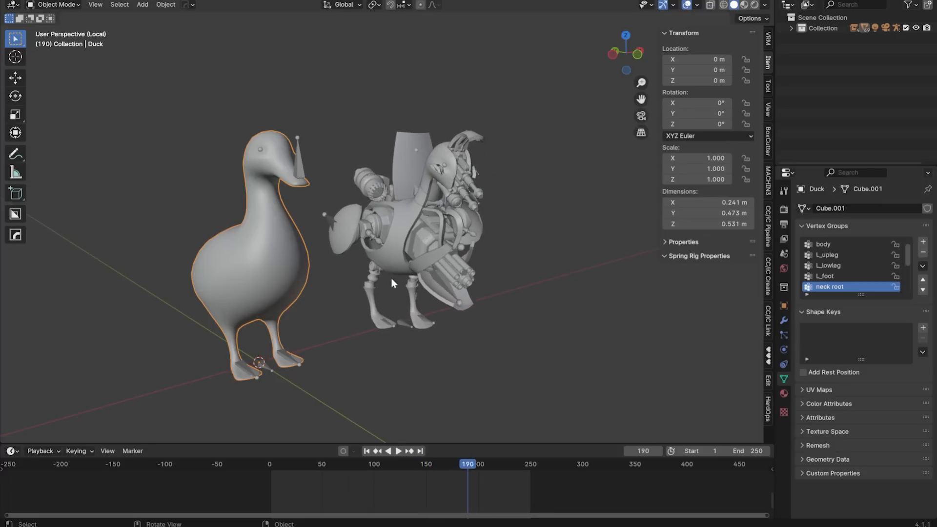
# Step: Set the origins of all the duck's parts to their own geometry
pyautogui.moveTo(461, 271); pyautogui.dragTo(438, 274, button='middle')
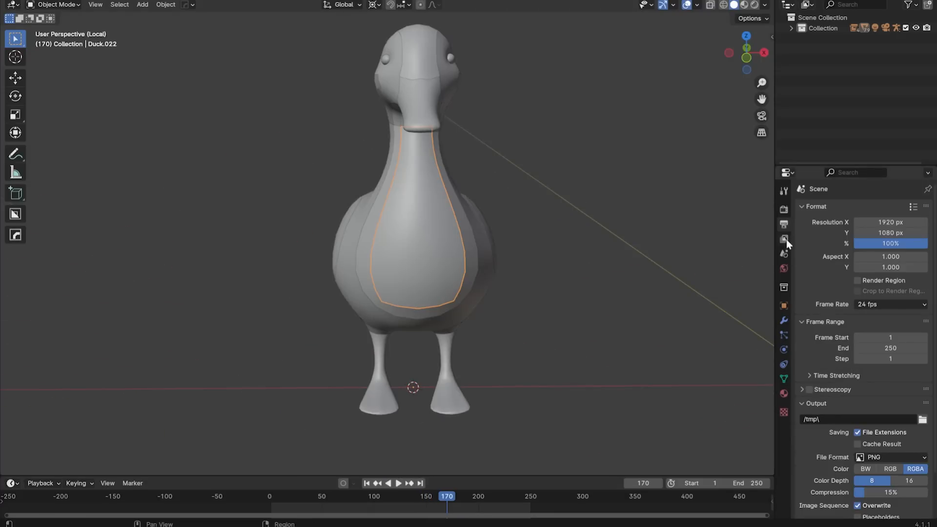
pyautogui.click(784, 253)
pyautogui.moveTo(591, 248); pyautogui.dragTo(443, 249, button='middle')
pyautogui.click(468, 207)
pyautogui.scroll(-5, 488, 127)
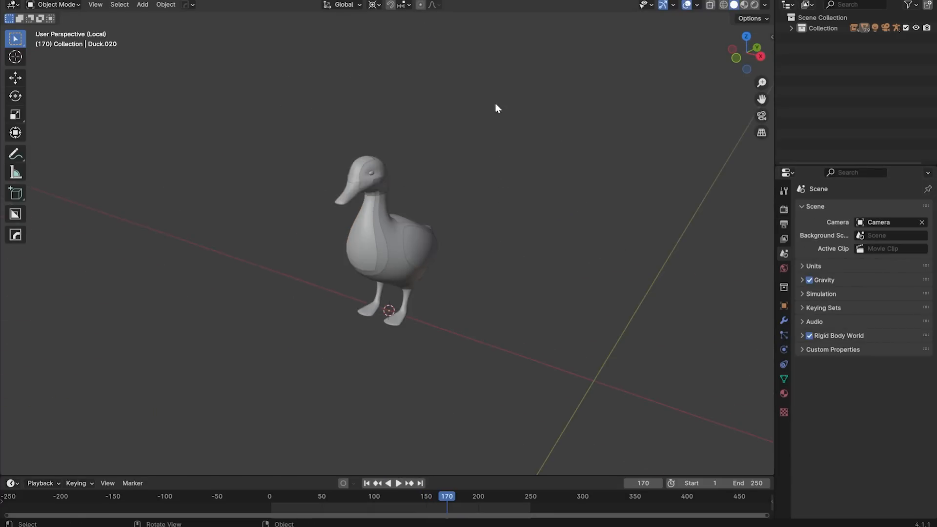
pyautogui.press('a')
pyautogui.rightClick(349, 254)
pyautogui.moveTo(349, 258)
pyautogui.click(418, 254)
pyautogui.click(415, 253)
# Step: Reposition the inner chest panel's origin at its lower edge and test its rotation around the X axis
pyautogui.moveTo(446, 246); pyautogui.dragTo(396, 265, button='middle')
pyautogui.scroll(4, 433, 258)
pyautogui.scroll(3, 465, 237)
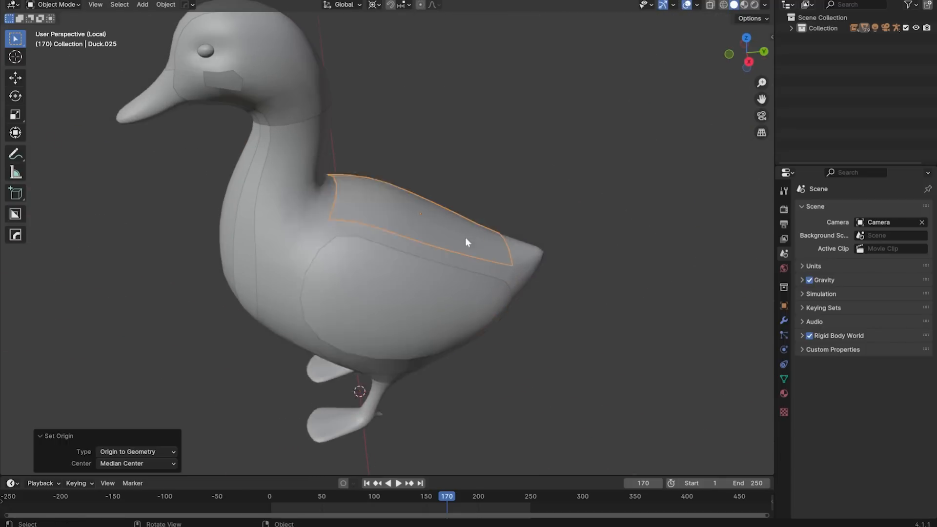
pyautogui.rightClick(465, 239)
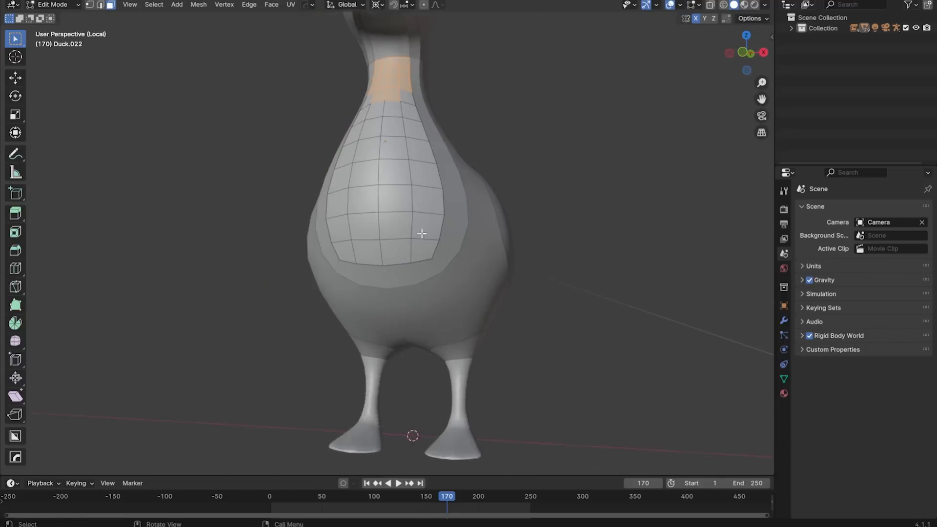
pyautogui.scroll(-2, 422, 234)
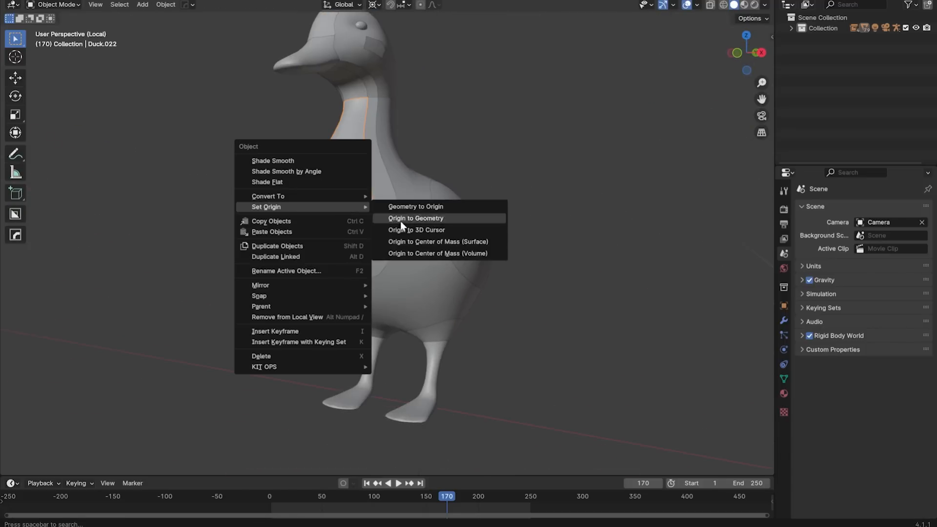
pyautogui.click(429, 216)
pyautogui.press('r')
pyautogui.press('x')
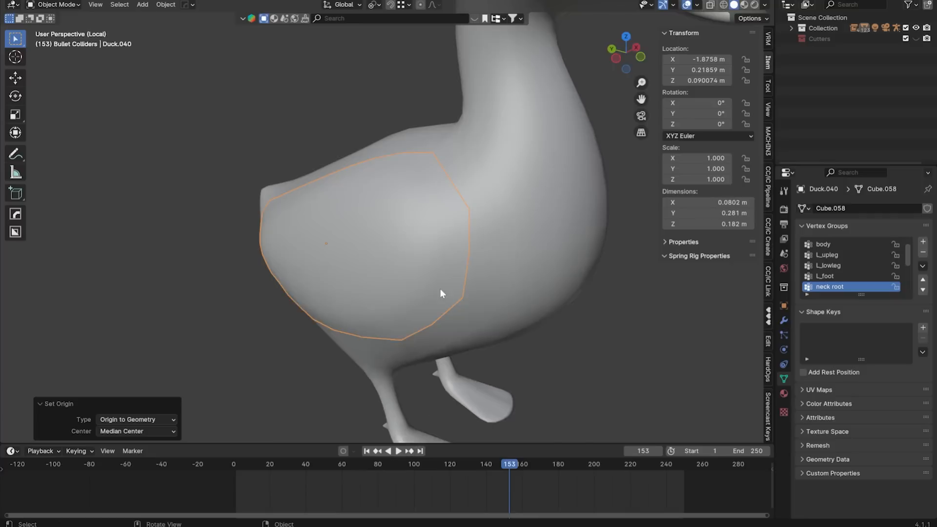
# Step: Try freely rotating the duck's side body panel about its centred origin
pyautogui.moveTo(440, 288); pyautogui.dragTo(464, 278, button='middle')
pyautogui.press('Escape')
pyautogui.press('g')
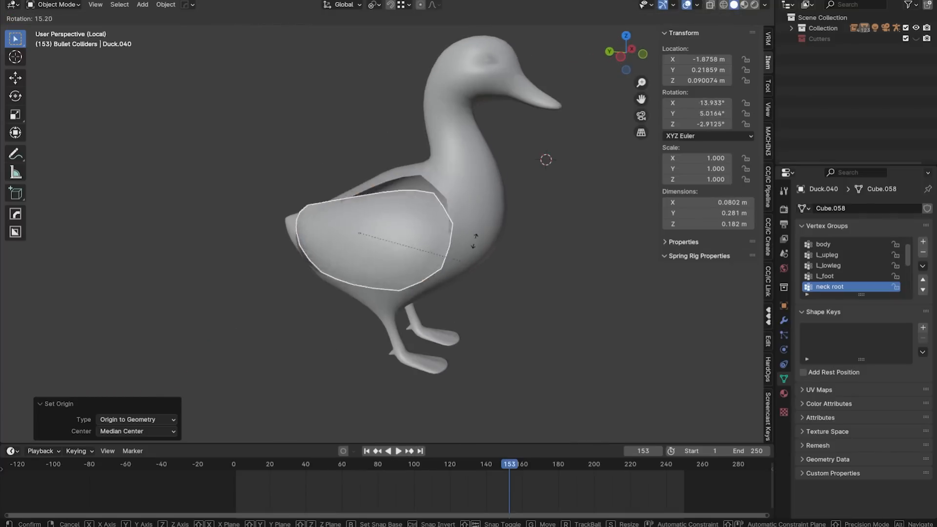
pyautogui.press('Escape')
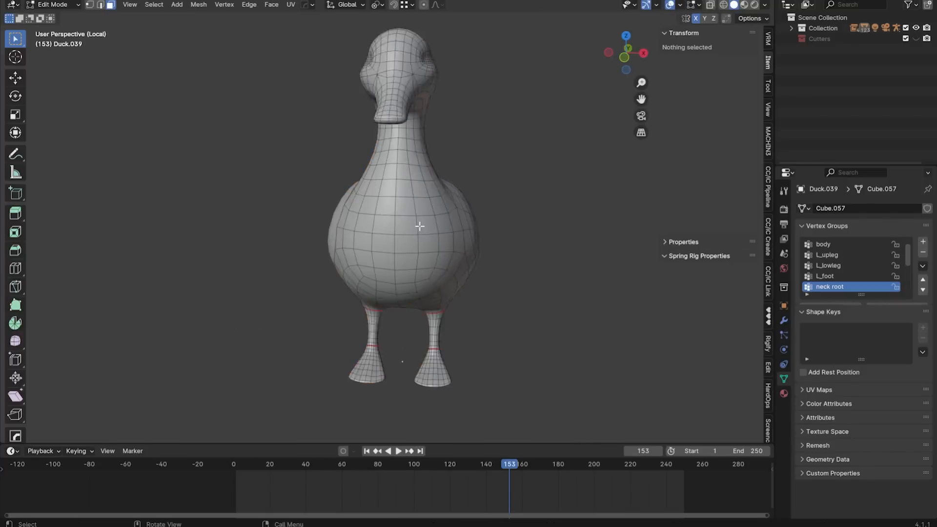
# Step: Open the separated one-piece chest panel for mesh editing and select its bottom centre vertex
pyautogui.scroll(3, 419, 226)
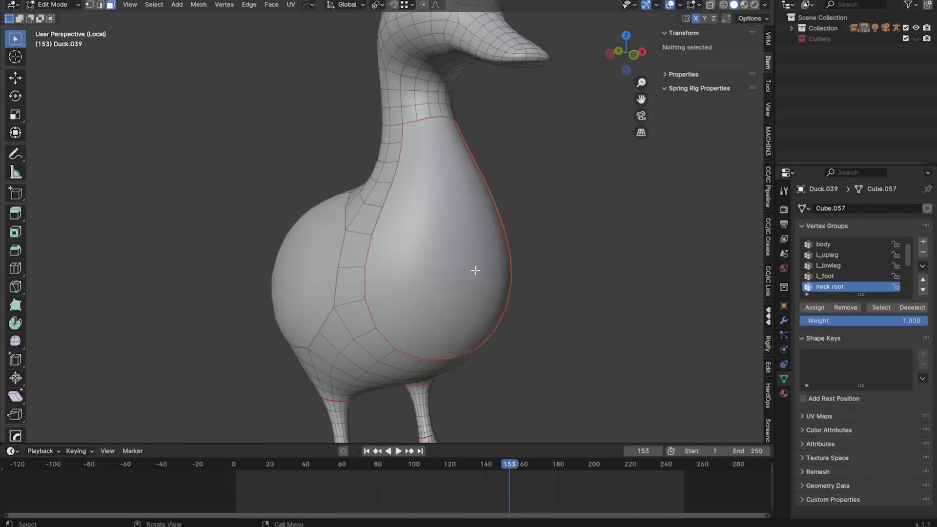
pyautogui.click(477, 268)
pyautogui.moveTo(467, 273); pyautogui.dragTo(469, 285, button='middle')
pyautogui.press('Tab')
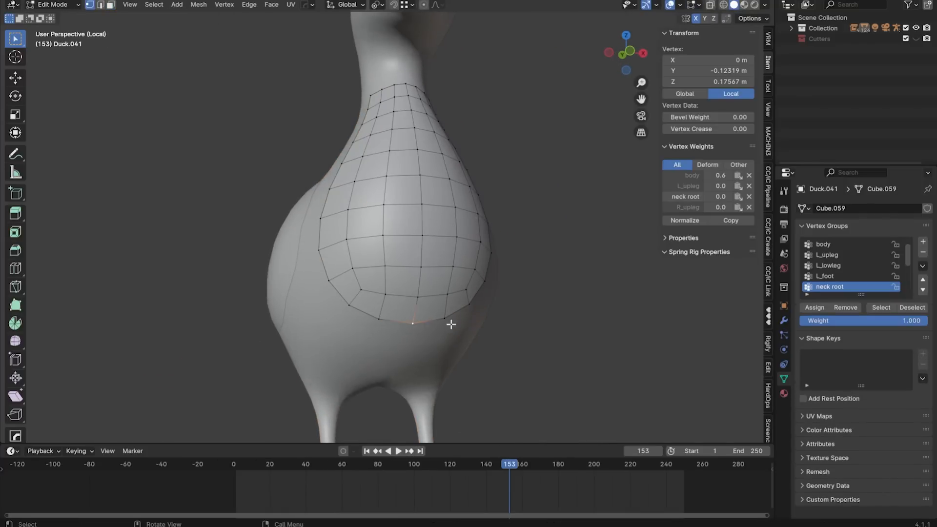
# Step: Set the chest panel's origin to the 3D cursor at its bottom vertex and swing it open about 29° around X
pyautogui.scroll(2, 422, 291)
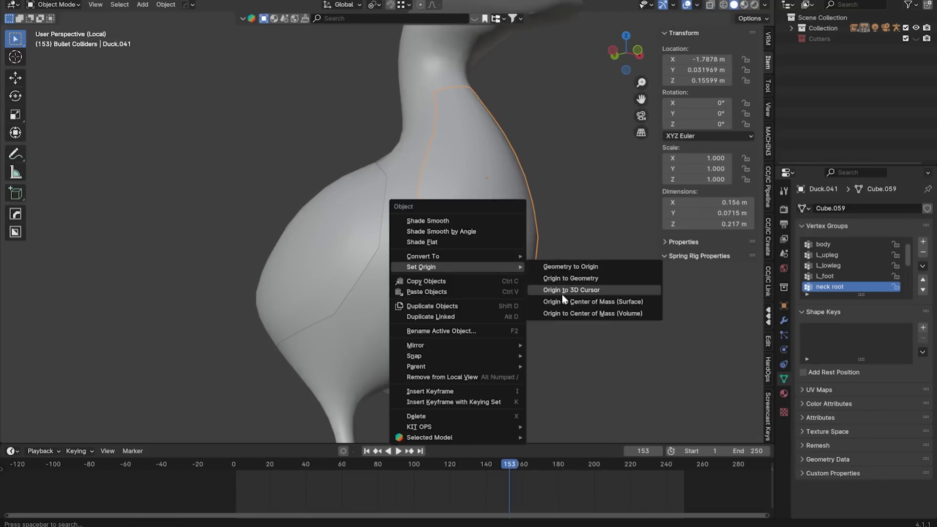
pyautogui.click(571, 290)
pyautogui.press('r')
pyautogui.press('x')
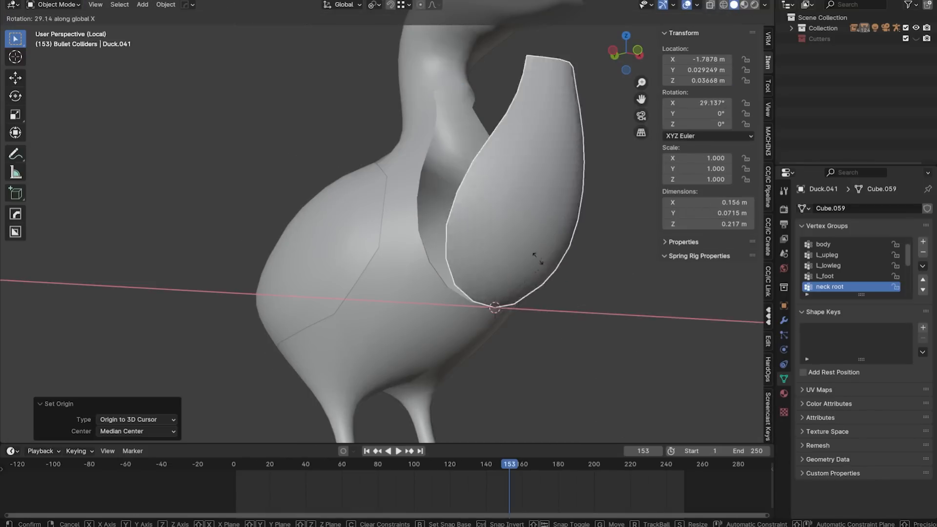
pyautogui.scroll(-3, 536, 238)
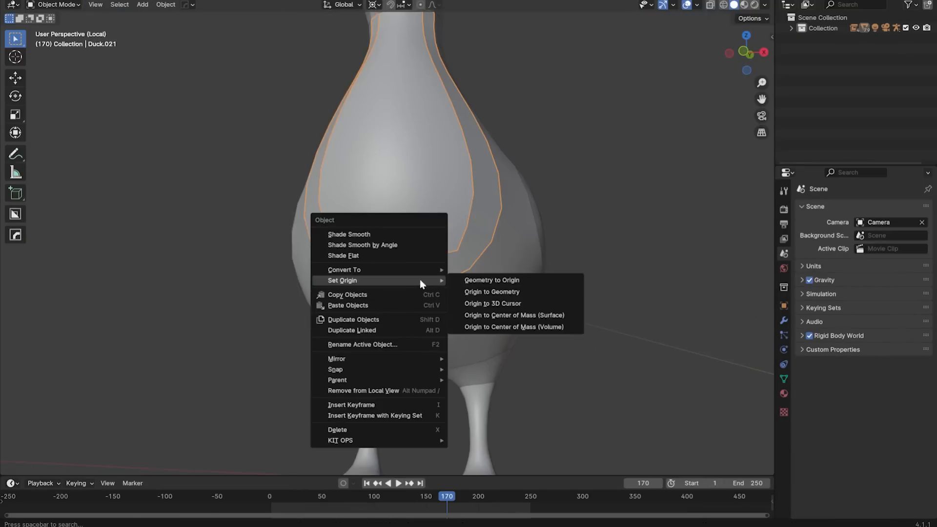
# Step: Set the outer chest band's origin to the 3D cursor at its lower edge and rotate the band around X
pyautogui.click(447, 303)
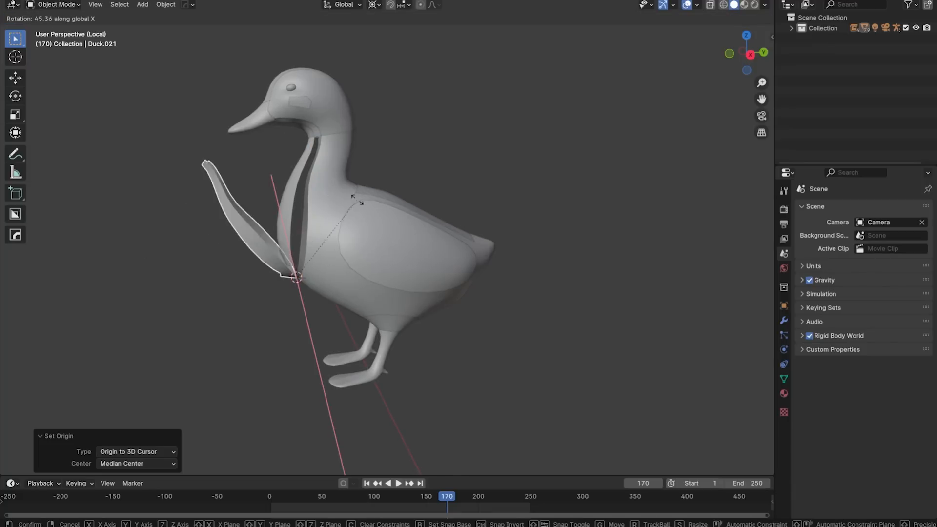
pyautogui.click(320, 220)
pyautogui.hotkey('alt', 'a')
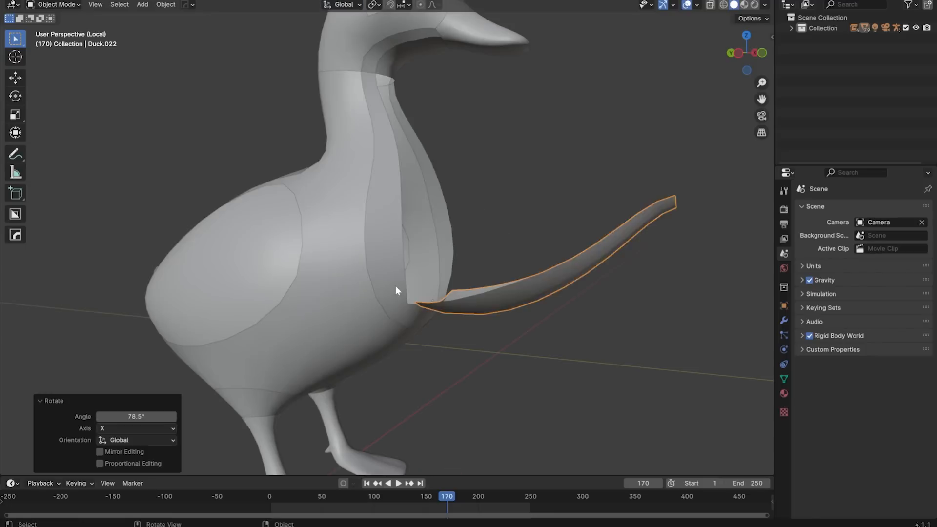
# Step: Try swinging the outer chest band open by 95.7° around the global X axis
pyautogui.press('r')
pyautogui.press('x')
pyautogui.click(511, 315)
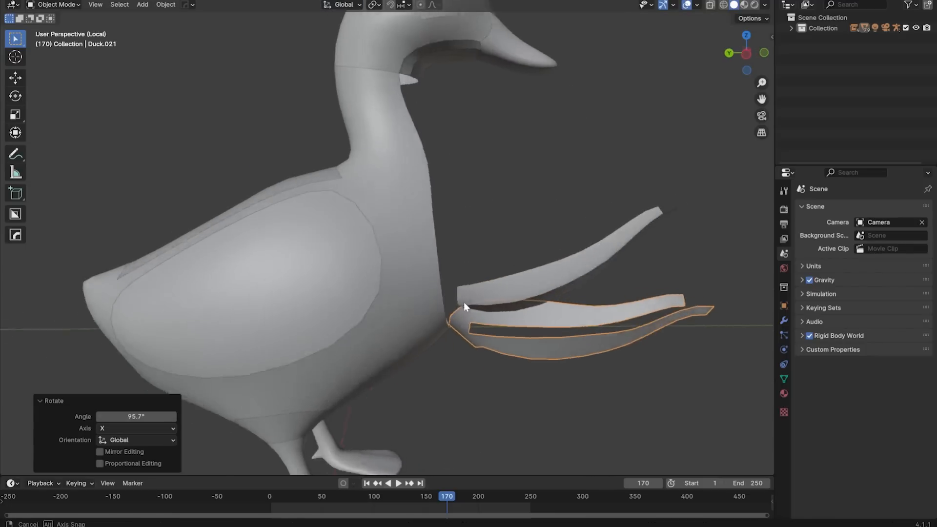
pyautogui.scroll(4, 461, 307)
pyautogui.moveTo(464, 303); pyautogui.dragTo(523, 287, button='middle')
pyautogui.scroll(-5, 400, 297)
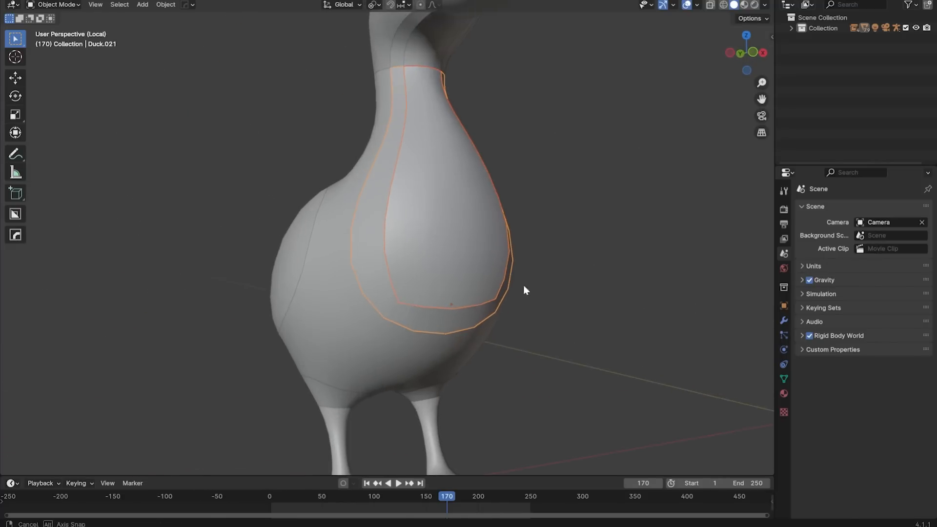
# Step: Try rotating both chest panels open around X, with the inner panel swung about 55° further than the outer band
pyautogui.press('r')
pyautogui.press('x')
pyautogui.click(560, 396)
pyautogui.keyDown('shift'); pyautogui.moveTo(576, 324); pyautogui.dragTo(561, 249, button='middle'); pyautogui.keyUp('shift')
pyautogui.click(556, 229)
pyautogui.press('r')
pyautogui.press('x')
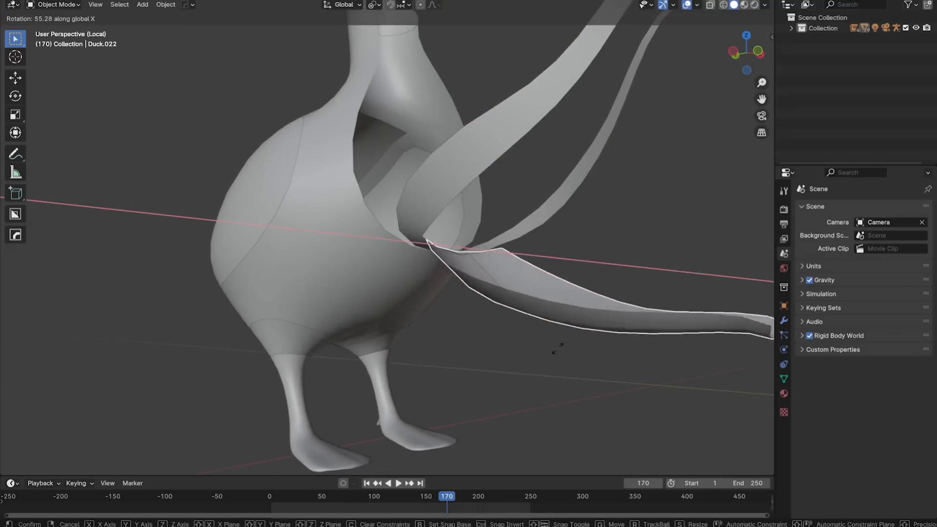
pyautogui.click(556, 347)
pyautogui.moveTo(556, 347); pyautogui.dragTo(536, 291, button='middle')
pyautogui.click(540, 290)
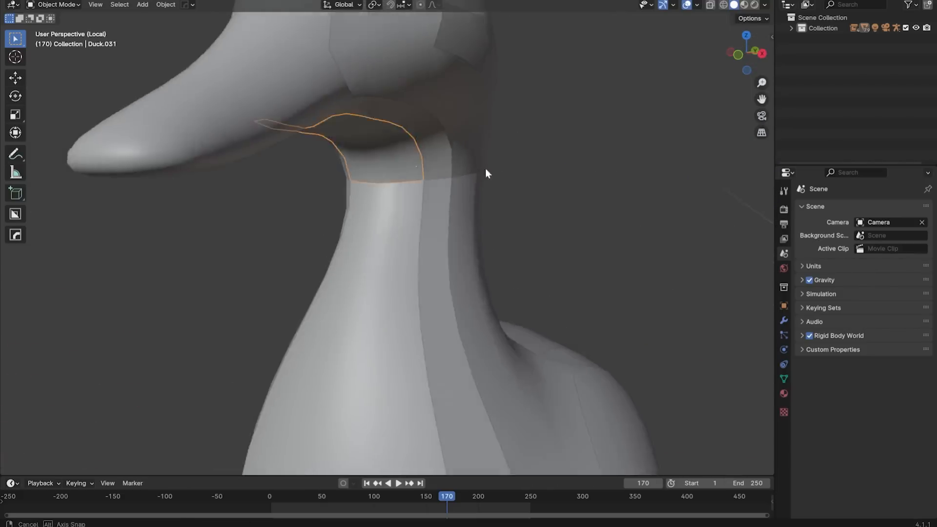
# Step: Set the inner throat panel's origin to the 3D cursor at the beak end and test its rotation around X
pyautogui.moveTo(486, 168); pyautogui.dragTo(335, 121, button='middle')
pyautogui.press('Tab')
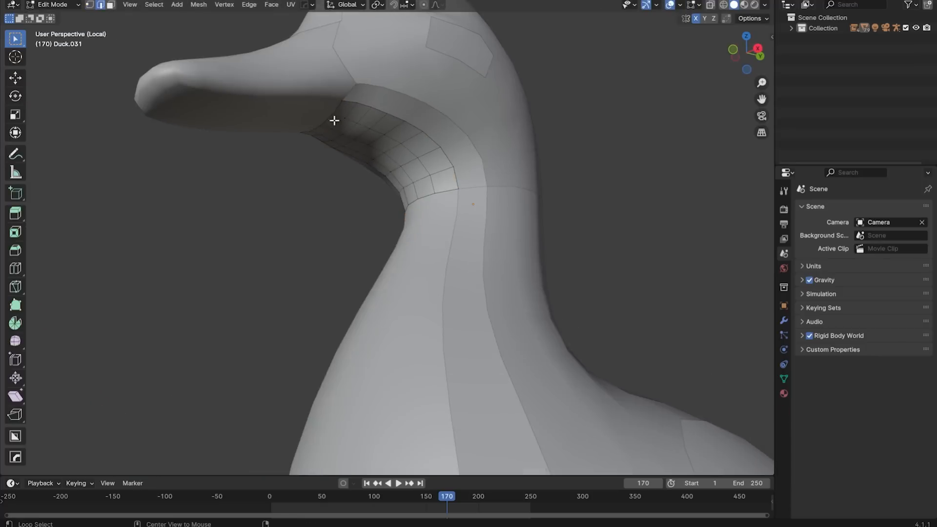
pyautogui.press('Tab')
pyautogui.rightClick(336, 113)
pyautogui.click(458, 175)
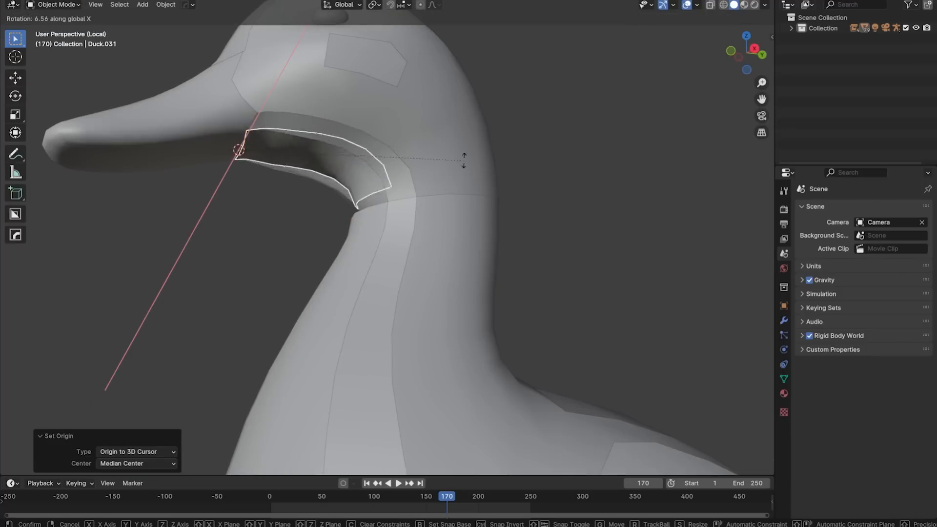
pyautogui.click(464, 159)
# Step: Set the outer throat strip's origin to the 3D cursor at the beak end and test its rotation around X
pyautogui.click(393, 166)
pyautogui.press('r')
pyautogui.press('x')
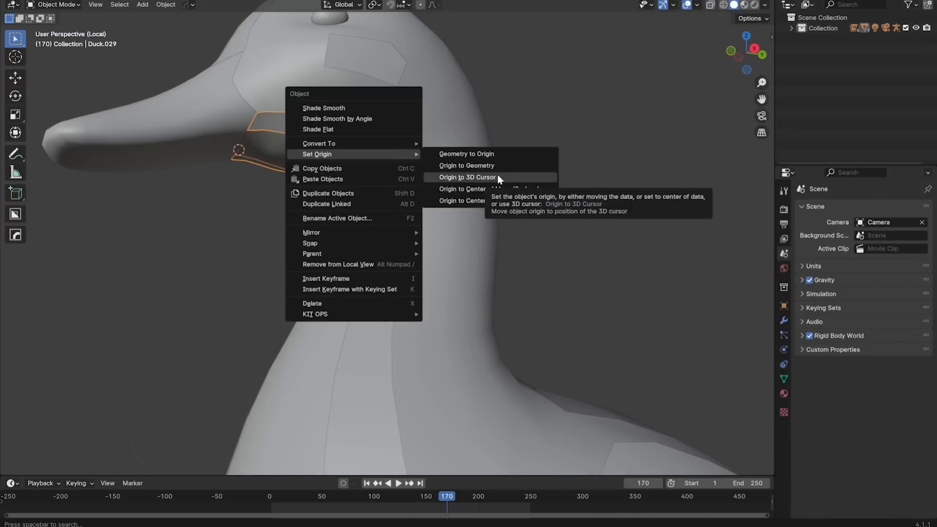
pyautogui.click(483, 165)
pyautogui.moveTo(450, 169); pyautogui.dragTo(461, 191, button='middle')
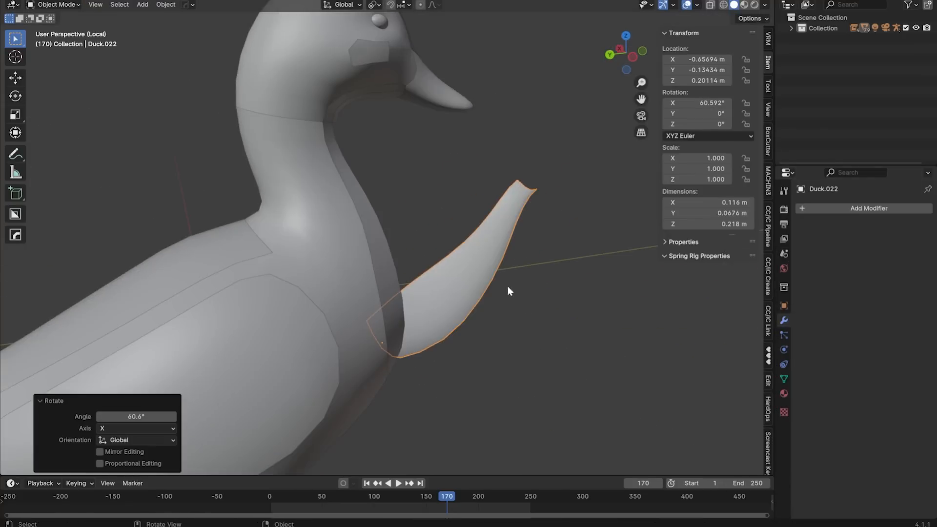
# Step: Thicken the inner chest panel with a Solidify modifier and add a 30° Bevel to its edges
pyautogui.press('q')
pyautogui.moveTo(468, 359)
pyautogui.click(573, 370)
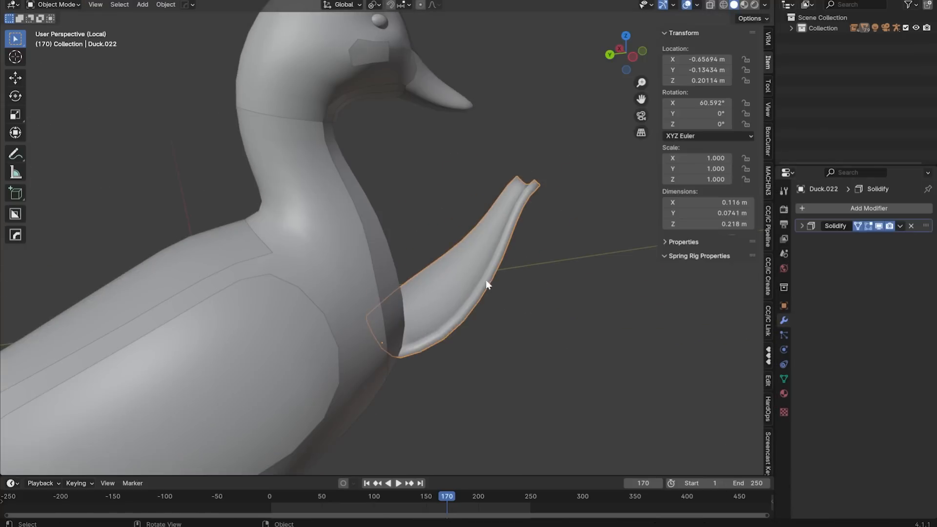
pyautogui.press('q')
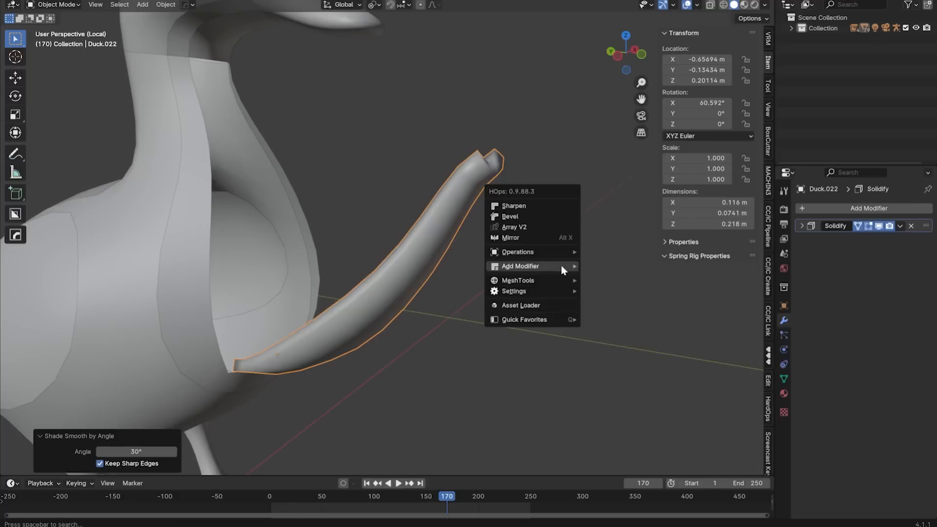
pyautogui.click(560, 266)
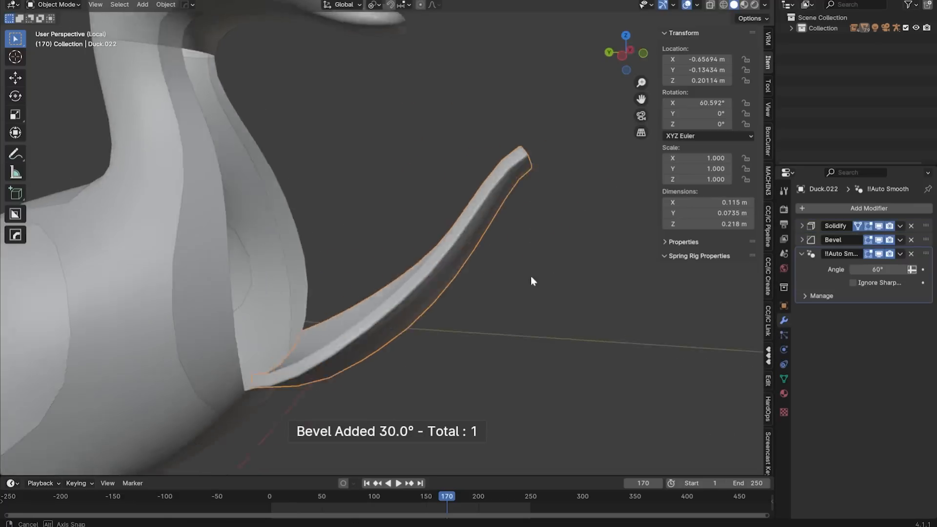
# Step: Rotate the outer chest band 28.6° around X and give it thickness with a Solidify modifier
pyautogui.press('r')
pyautogui.press('x')
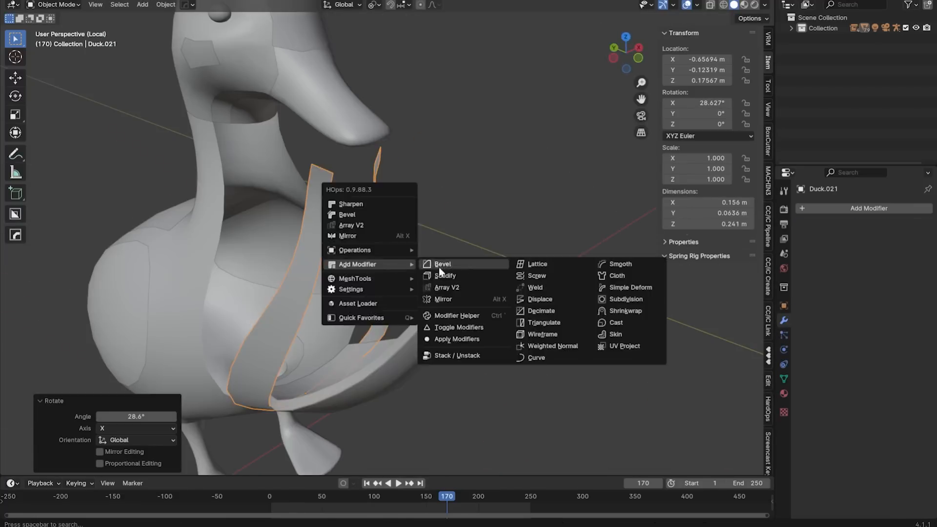
pyautogui.press('q')
pyautogui.click(442, 215)
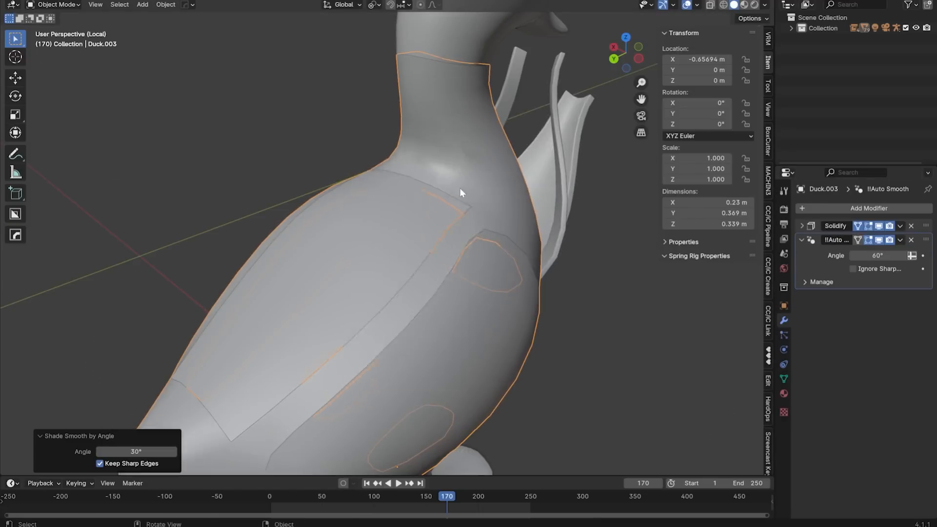
# Step: Set the back panel's origin to the 3D cursor at the neck base and swing the panel open to 57.267° around X
pyautogui.rightClick(400, 296)
pyautogui.click(508, 308)
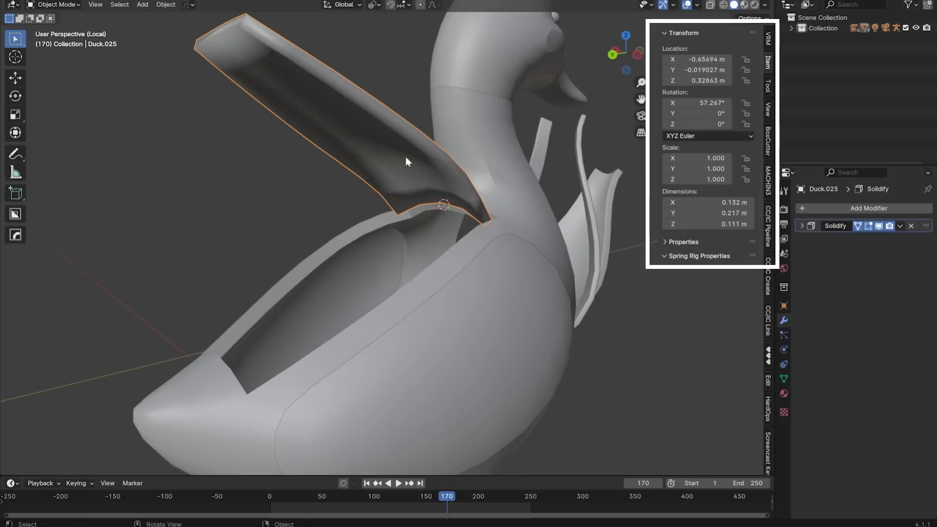
pyautogui.moveTo(405, 158); pyautogui.dragTo(474, 165, button='middle')
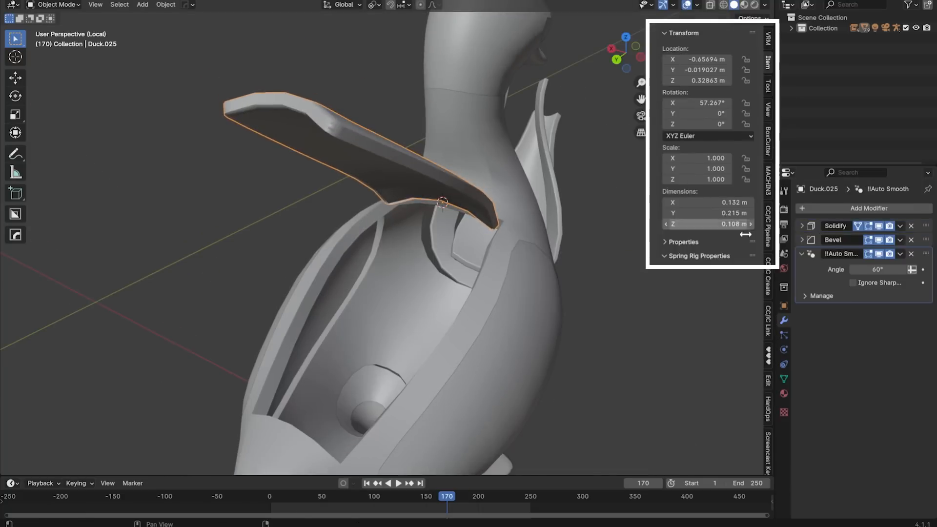
# Step: Make the duck's left lower leg its own object and set its origin to its geometry
pyautogui.scroll(-8, 434, 201)
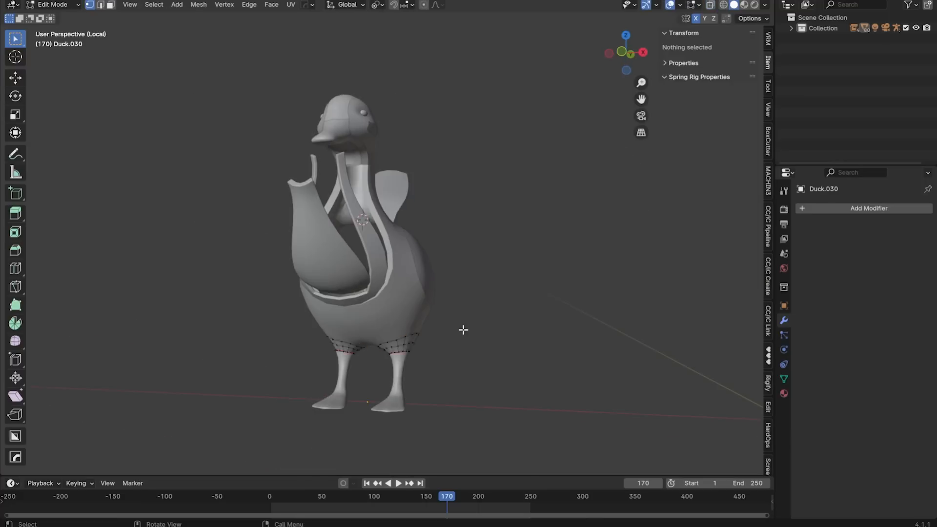
pyautogui.click(401, 385)
pyautogui.press('Tab')
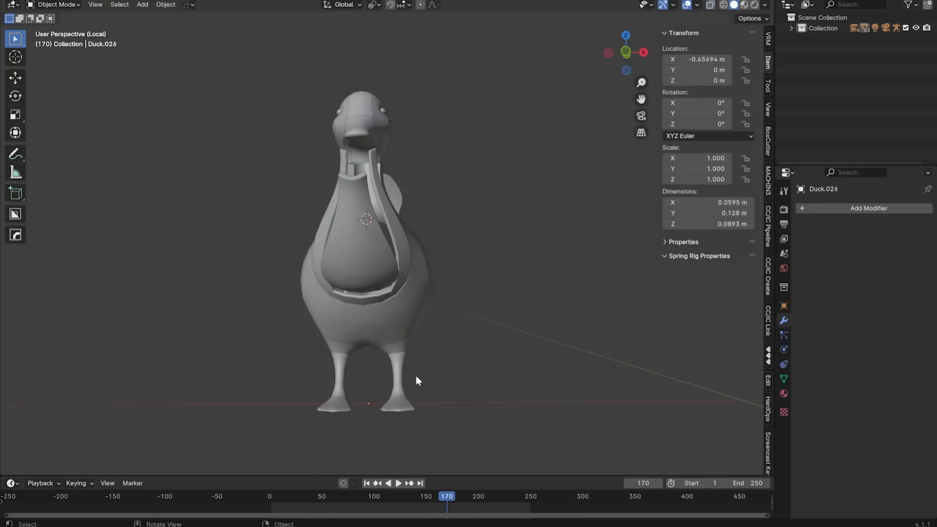
pyautogui.rightClick(416, 380)
pyautogui.click(476, 361)
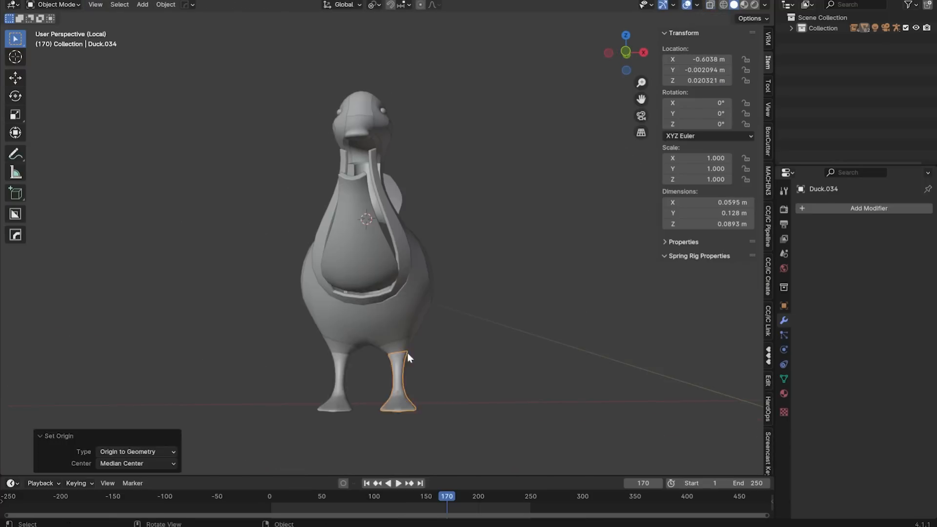
# Step: Set the origin of the duck's side wing panel to its geometry
pyautogui.rightClick(408, 353)
pyautogui.moveTo(393, 358)
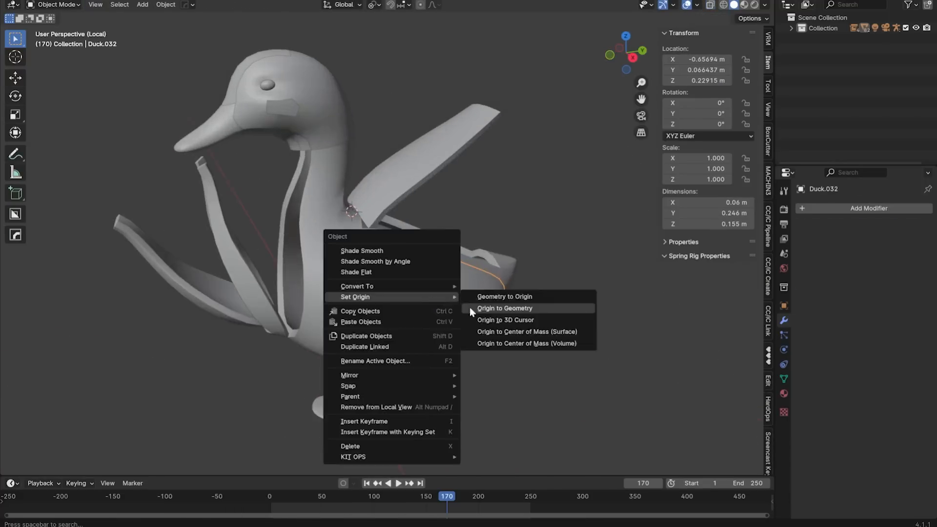
pyautogui.click(504, 308)
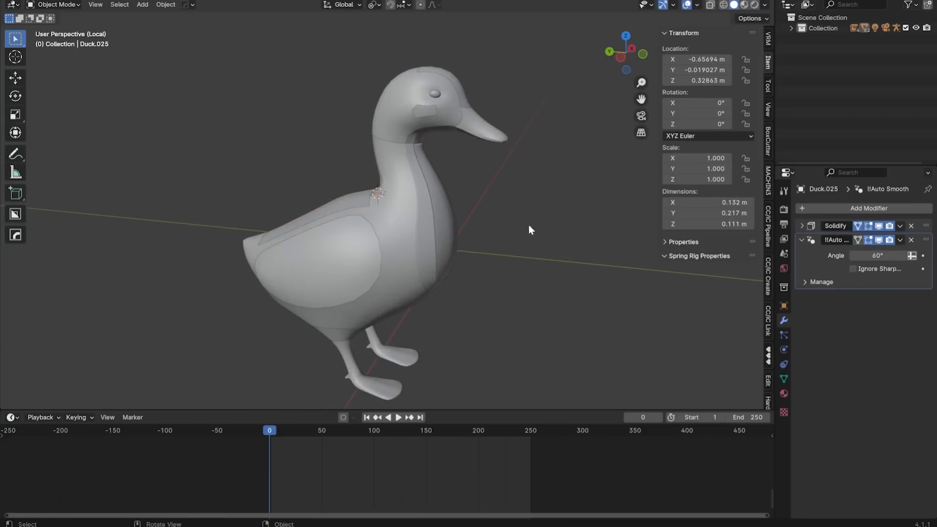
# Step: Select all the duck parts and keyframe their closed pose at frame 0
pyautogui.moveTo(529, 229); pyautogui.dragTo(390, 230, button='middle')
pyautogui.moveTo(423, 310); pyautogui.dragTo(464, 57, button='middle')
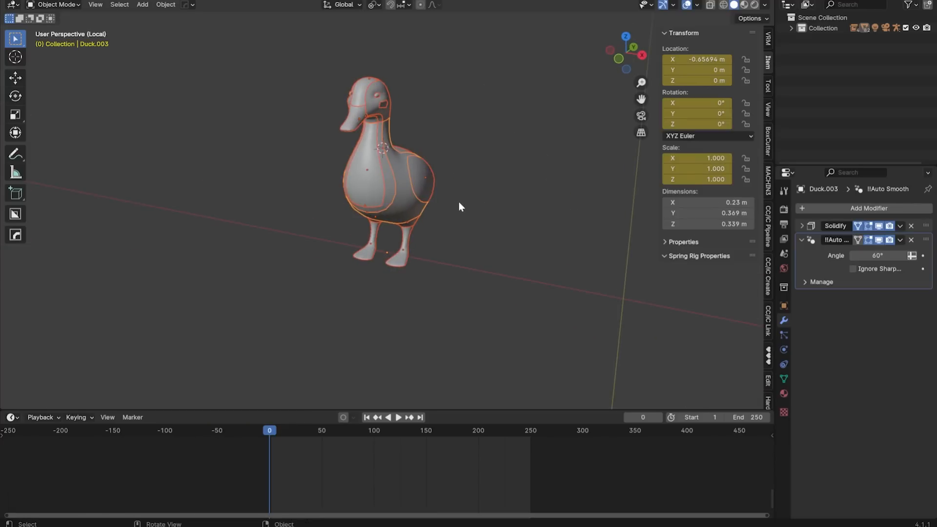
pyautogui.keyDown('shift'); pyautogui.moveTo(470, 206); pyautogui.dragTo(486, 254, button='middle'); pyautogui.keyUp('shift')
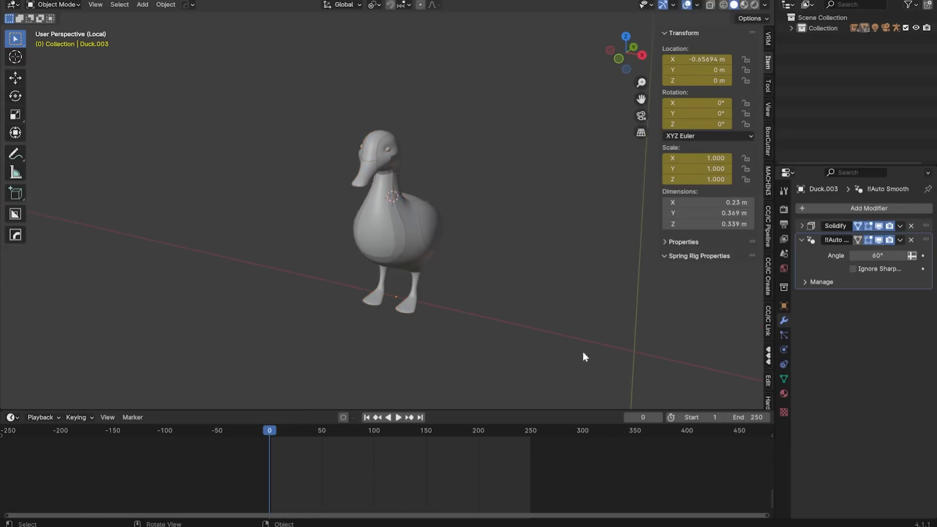
pyautogui.moveTo(414, 457); pyautogui.dragTo(426, 459, button='middle')
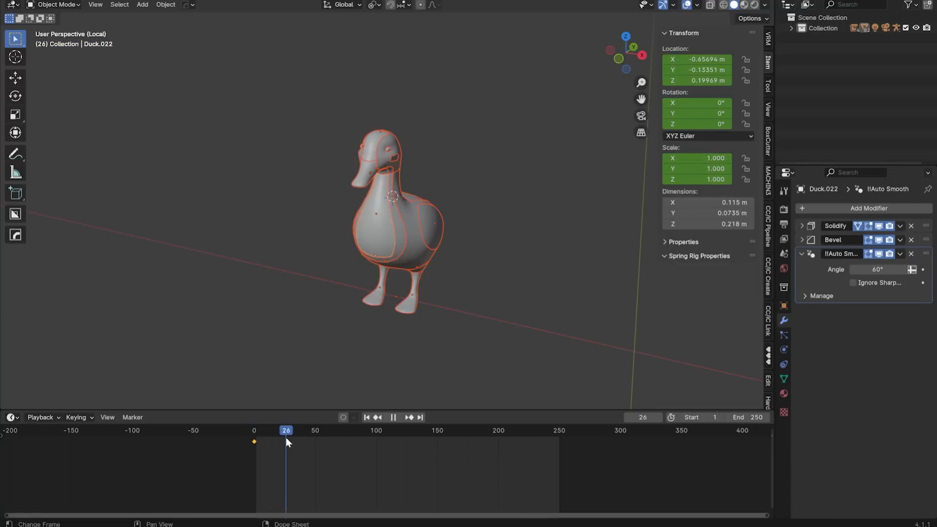
# Step: At frame 26, spread the duck's panels into an open pose and move the small cheek piece outward about 0.01 m along X
pyautogui.moveTo(295, 461); pyautogui.dragTo(244, 436)
pyautogui.press('t')
pyautogui.click(224, 420)
pyautogui.scroll(2, 430, 292)
pyautogui.click(451, 244)
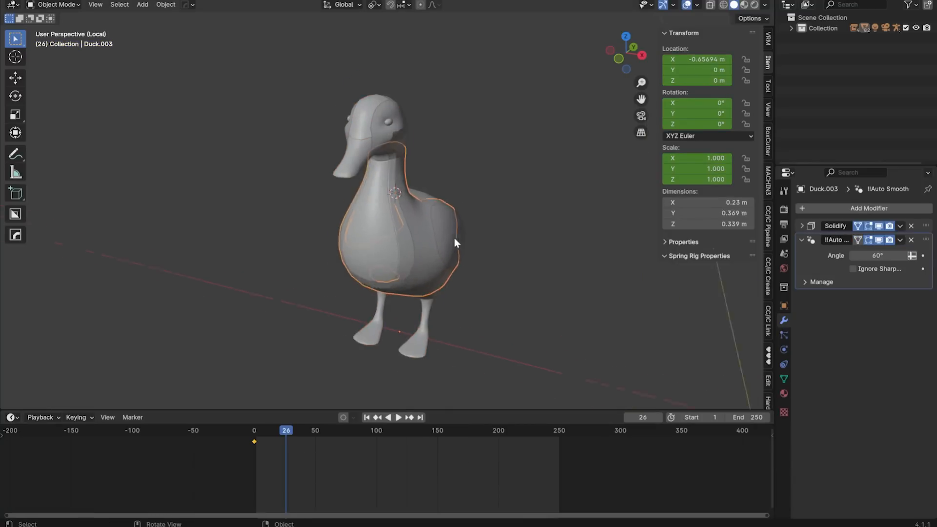
pyautogui.scroll(1, 454, 243)
pyautogui.moveTo(455, 243); pyautogui.dragTo(475, 244, button='middle')
pyautogui.click(453, 237)
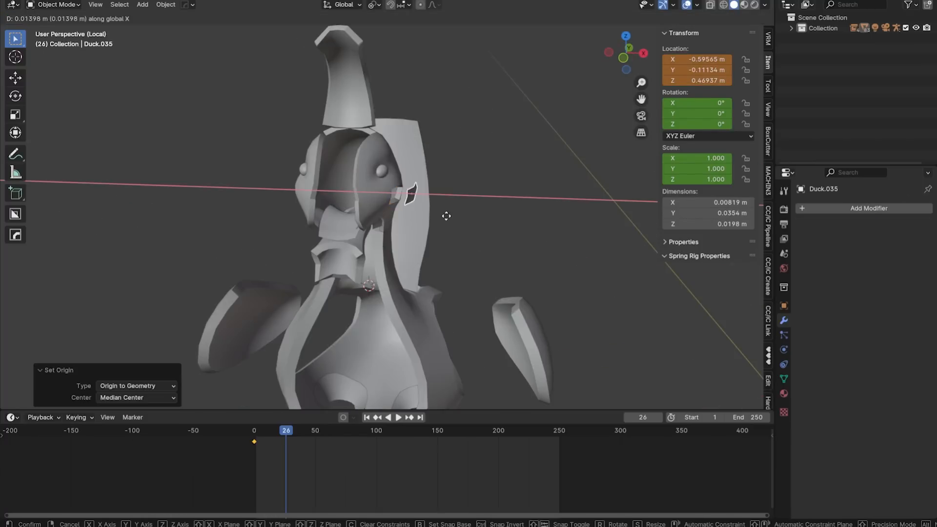
pyautogui.press('Return')
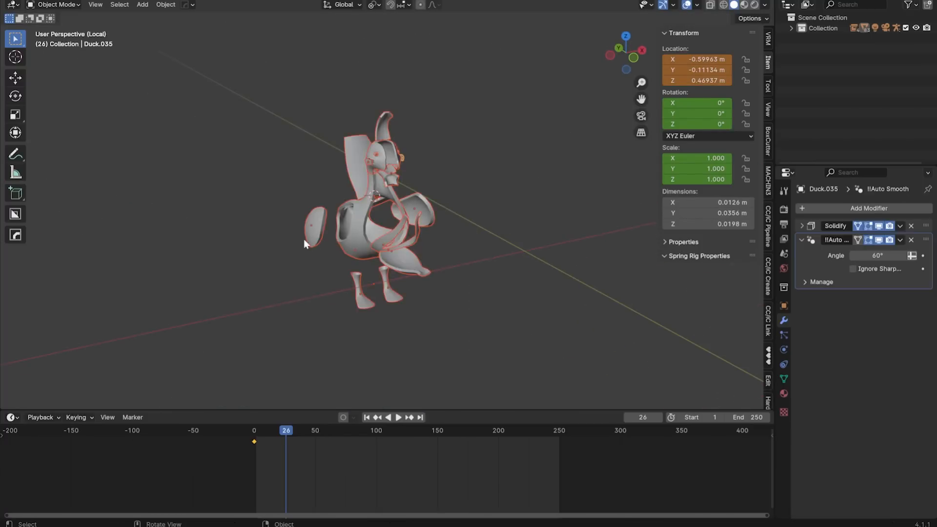
# Step: Keyframe the open pose of all duck parts at frame 26 and scrub the timeline to preview the transformation
pyautogui.moveTo(352, 273); pyautogui.dragTo(374, 265, button='middle')
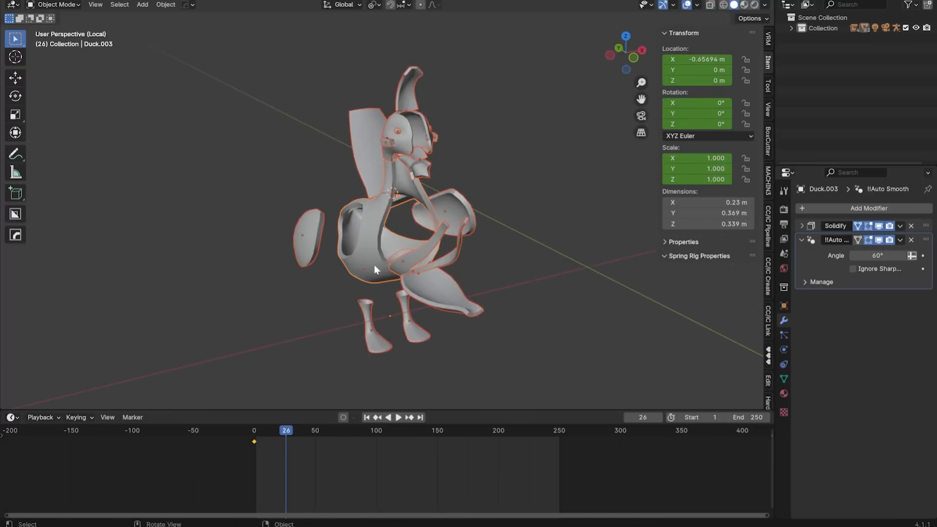
pyautogui.click(366, 386)
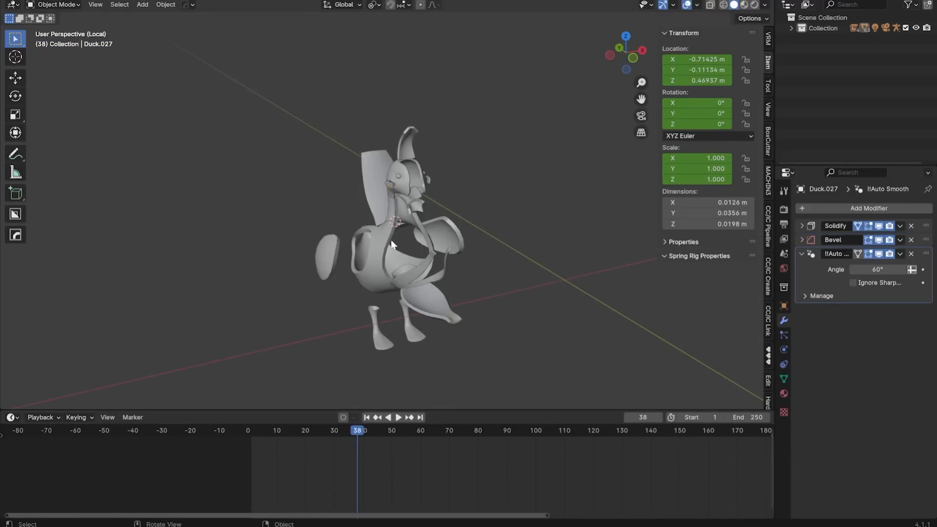
pyautogui.click(384, 473)
pyautogui.click(462, 318)
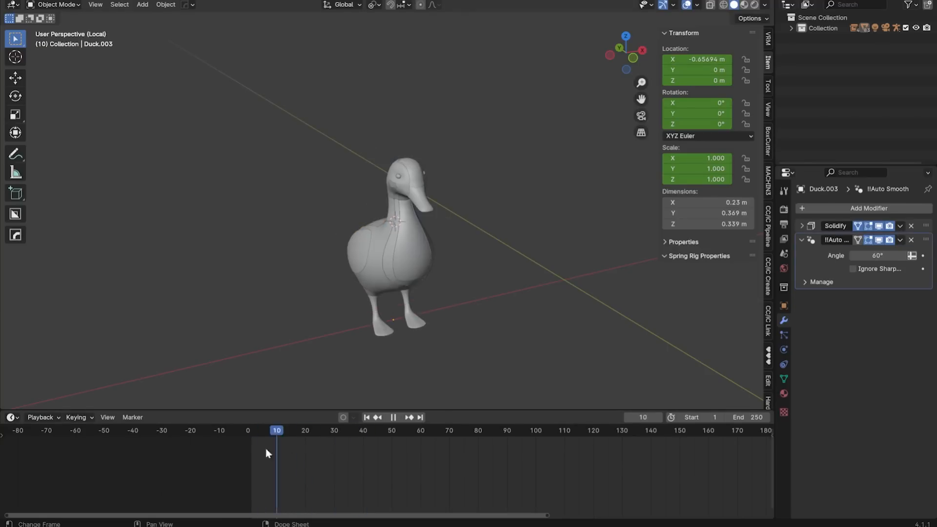
pyautogui.moveTo(460, 263); pyautogui.dragTo(372, 252, button='middle')
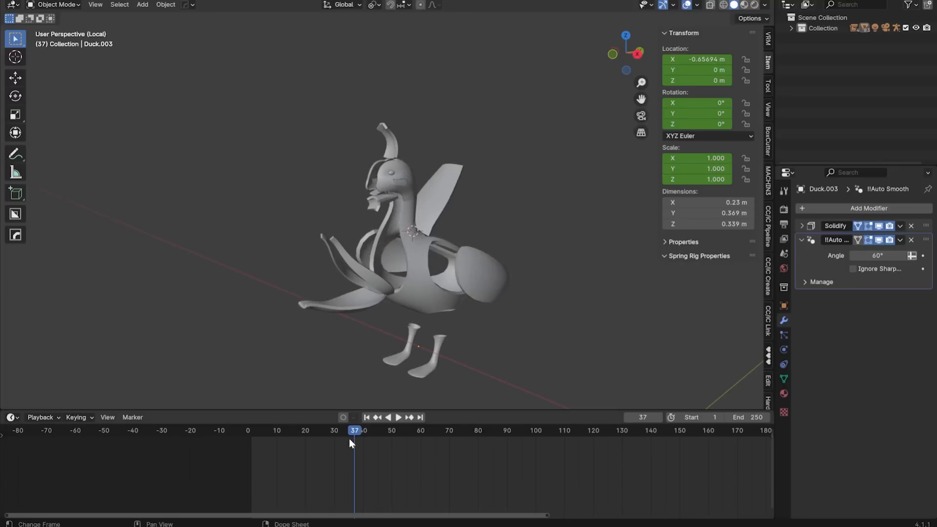
pyautogui.moveTo(253, 439); pyautogui.dragTo(382, 448)
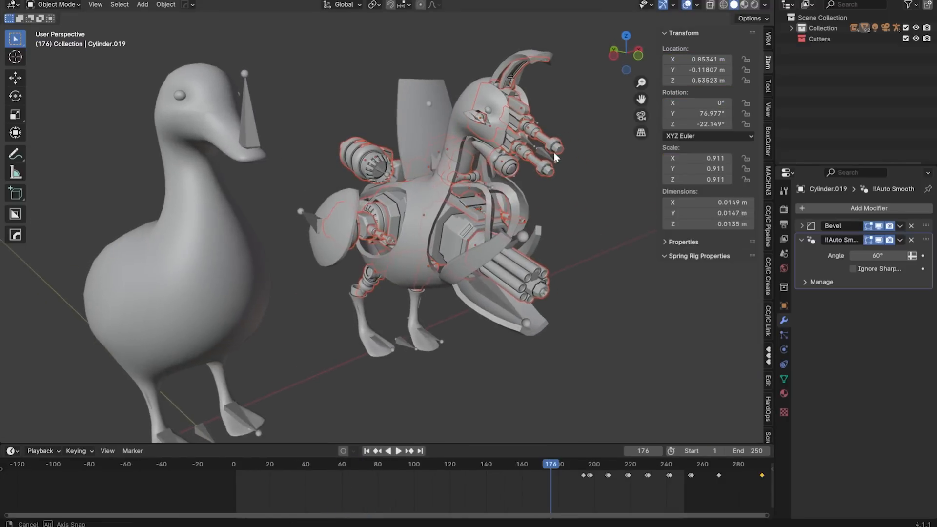
# Step: Retract the chest Gatling gun along Y, moving the barrels and top block about 0.119 m and the gun assembly about 0.11 m
pyautogui.moveTo(553, 151); pyautogui.dragTo(393, 172, button='middle')
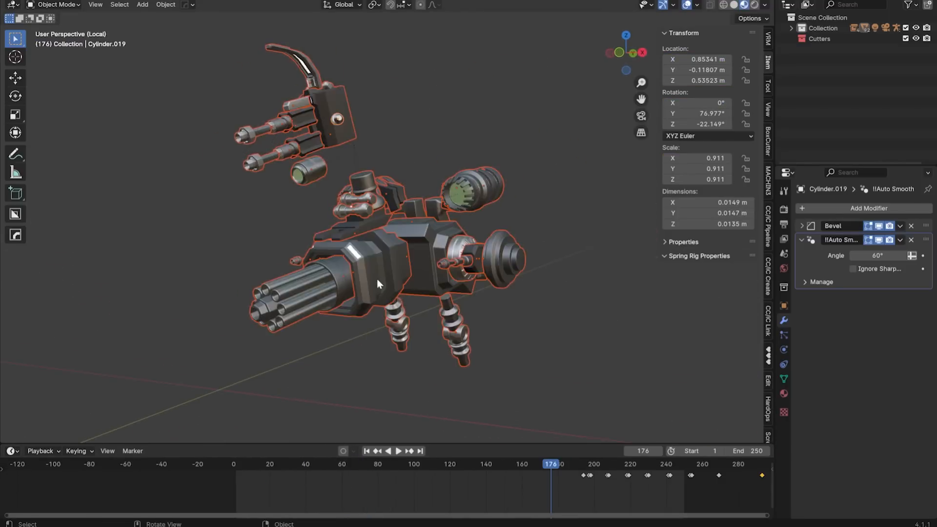
pyautogui.moveTo(376, 279)
pyautogui.mouseDown(button='middle')
pyautogui.moveTo(451, 290)
pyautogui.moveTo(449, 260)
pyautogui.moveTo(367, 242)
pyautogui.moveTo(464, 273)
pyautogui.mouseUp(button='middle')
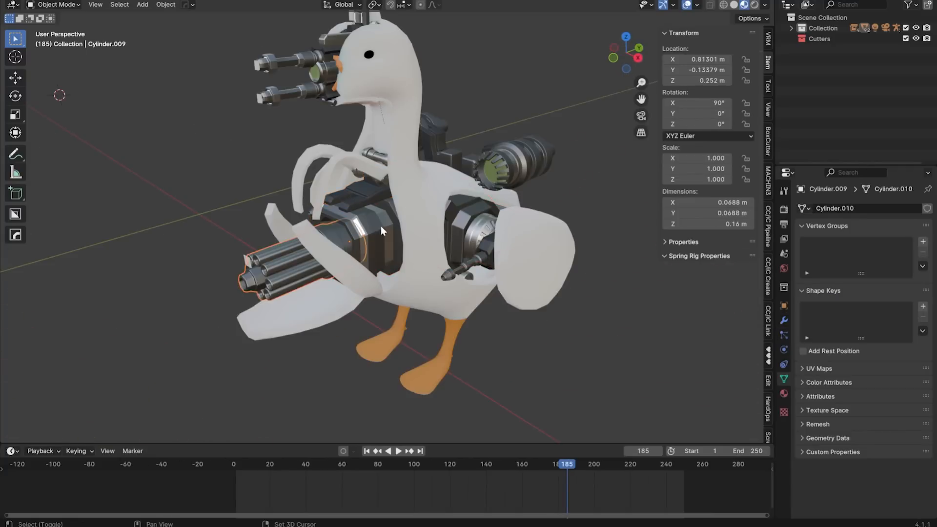
pyautogui.press('/')
pyautogui.click(351, 230)
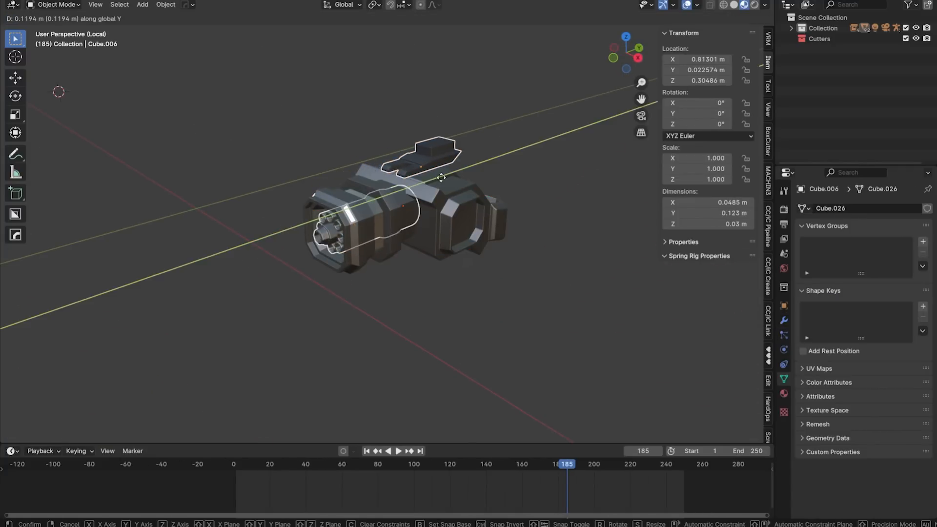
pyautogui.click(441, 177)
pyautogui.press('/')
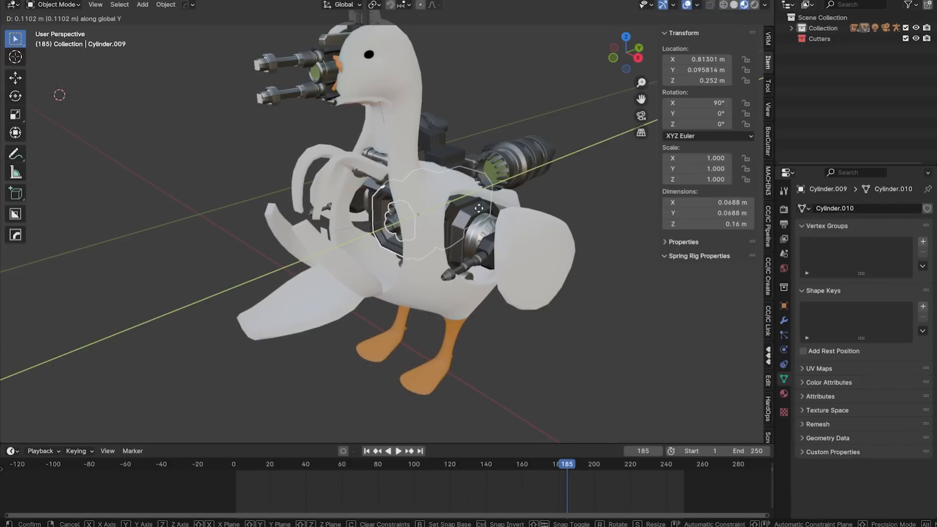
pyautogui.click(479, 208)
# Step: Add a cube inside the duck's open body, loop-cut it down the middle and mirror the remaining half across X
pyautogui.click(367, 292)
pyautogui.click(371, 388)
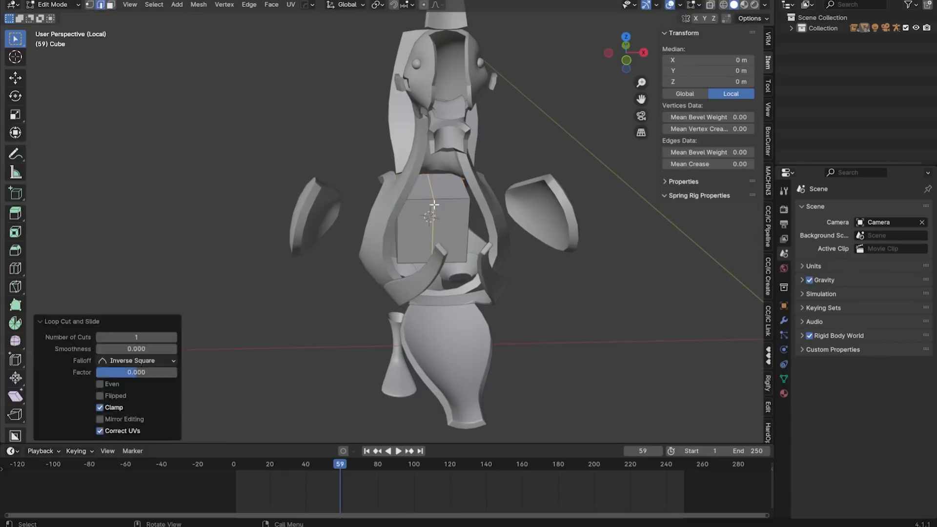
pyautogui.click(434, 204)
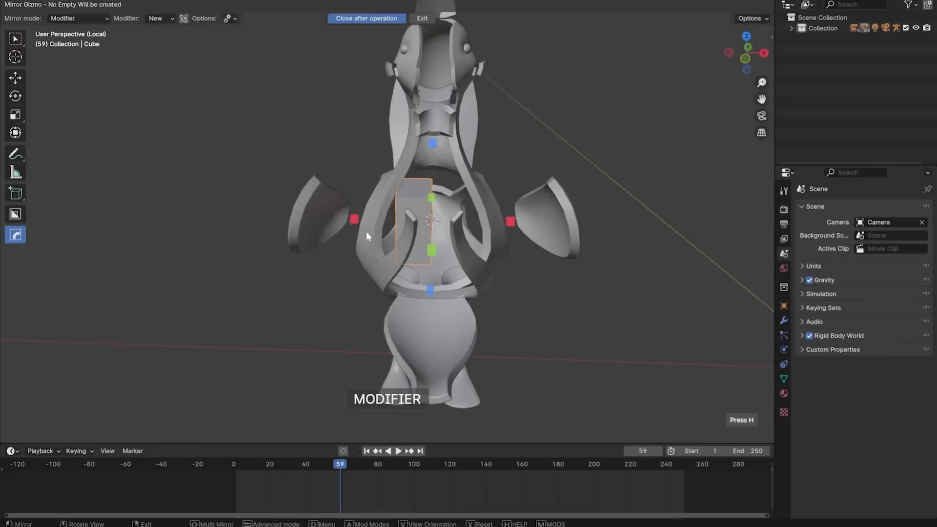
# Step: Shape the mirrored block into a faceted housing by adjusting its edges along Z and Y, and bevel it around a recessed side face
pyautogui.press('g')
pyautogui.press('z')
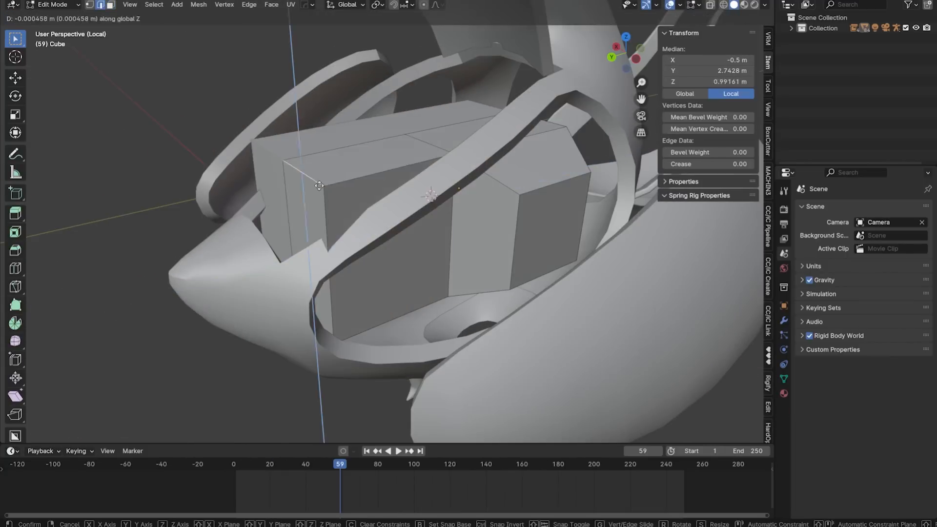
pyautogui.press('g')
pyautogui.press('y')
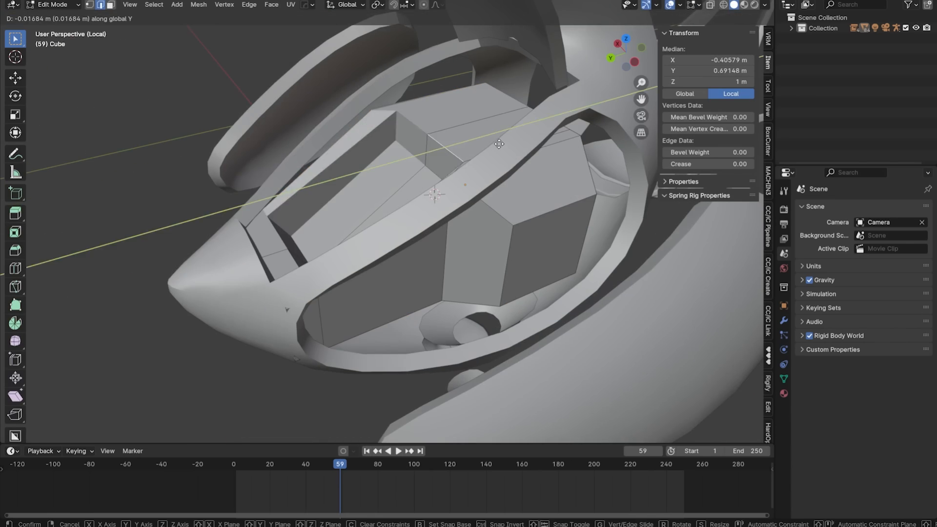
pyautogui.hotkey('ctrl', 'b')
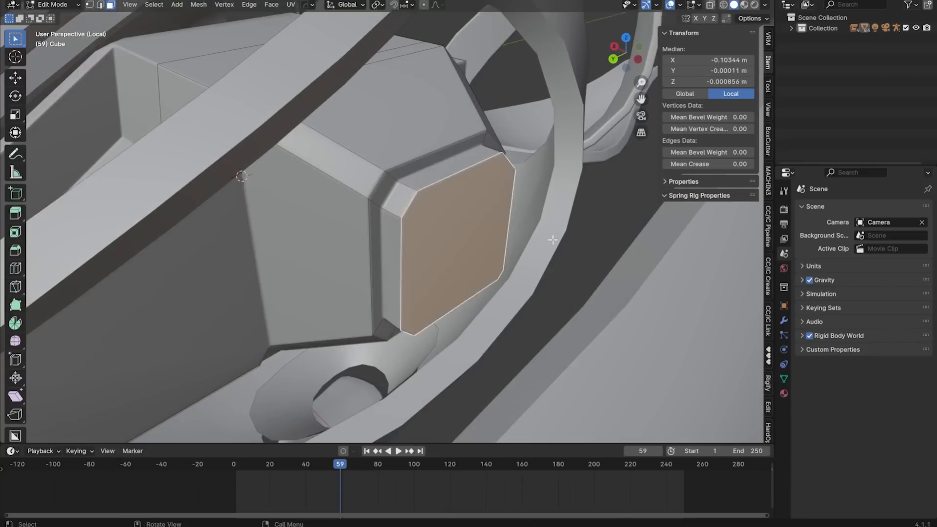
pyautogui.press('s')
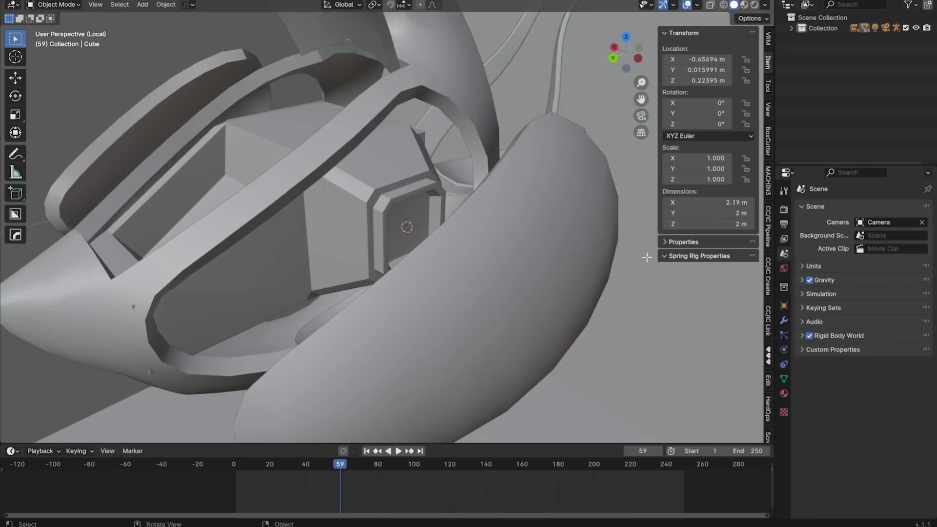
# Step: Add a cylinder about 0.05 m wide, rotated 90° around Y, and move it along X at the housing's side recess
pyautogui.hotkey('shift', 'a')
pyautogui.moveTo(391, 245)
pyautogui.click(502, 314)
pyautogui.press('s')
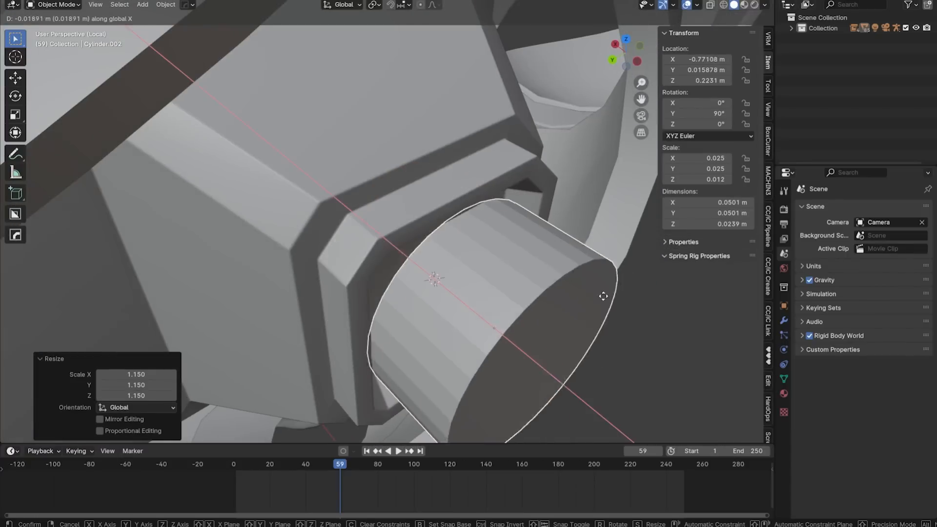
pyautogui.press('g')
pyautogui.press('x')
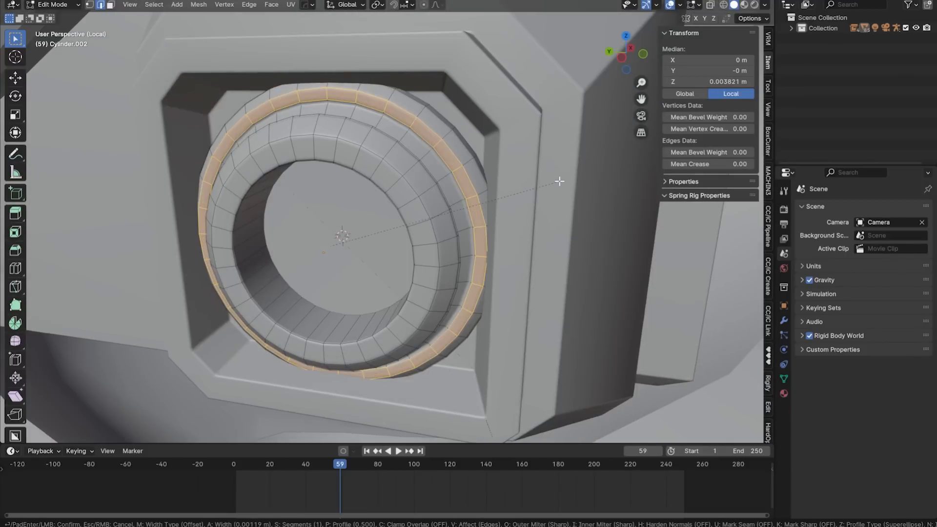
# Step: Bevel and inset the concentric ring faces on the cylinder's hollow outer end and return to Object Mode
pyautogui.press('i')
pyautogui.click(604, 190)
pyautogui.press('Tab')
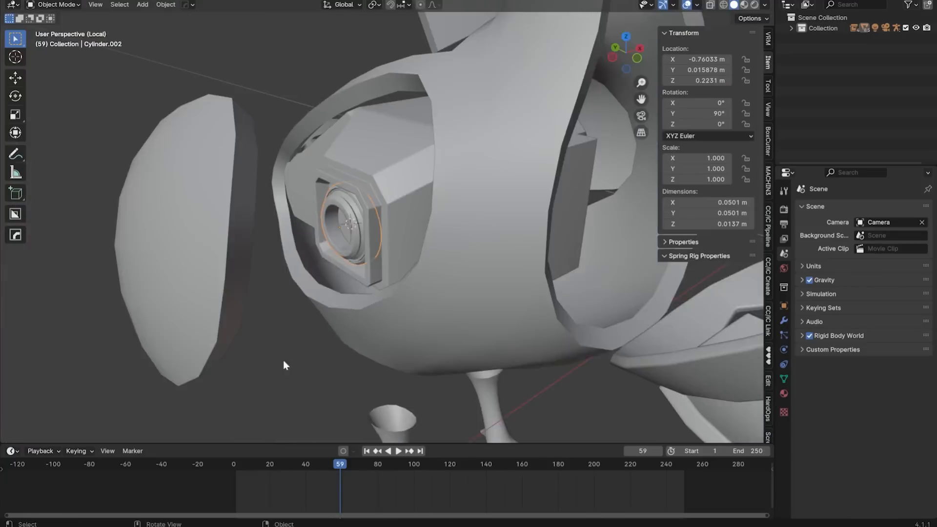
# Step: Cut evenly spaced teeth around the arm cylinder's flange and slide the arm parts 0.074008 m along X
pyautogui.moveTo(283, 360); pyautogui.dragTo(532, 212, button='middle')
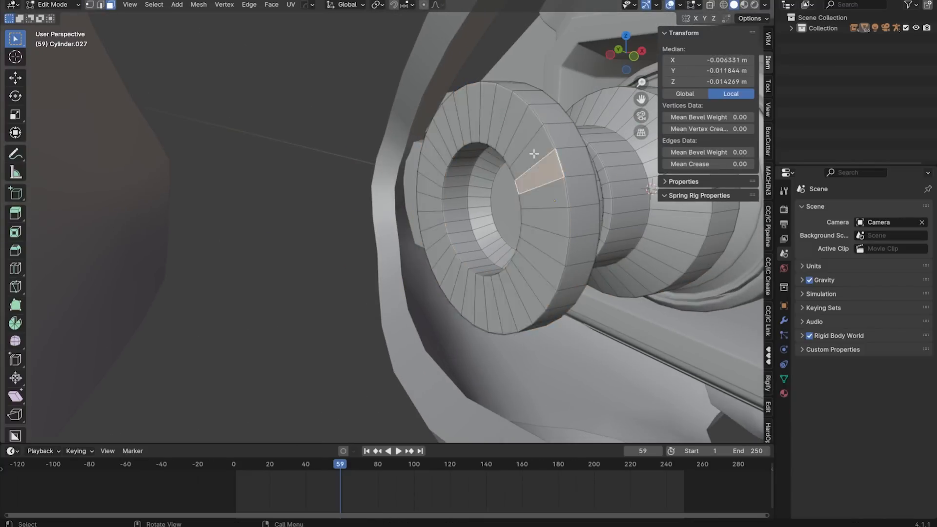
pyautogui.click(153, 4)
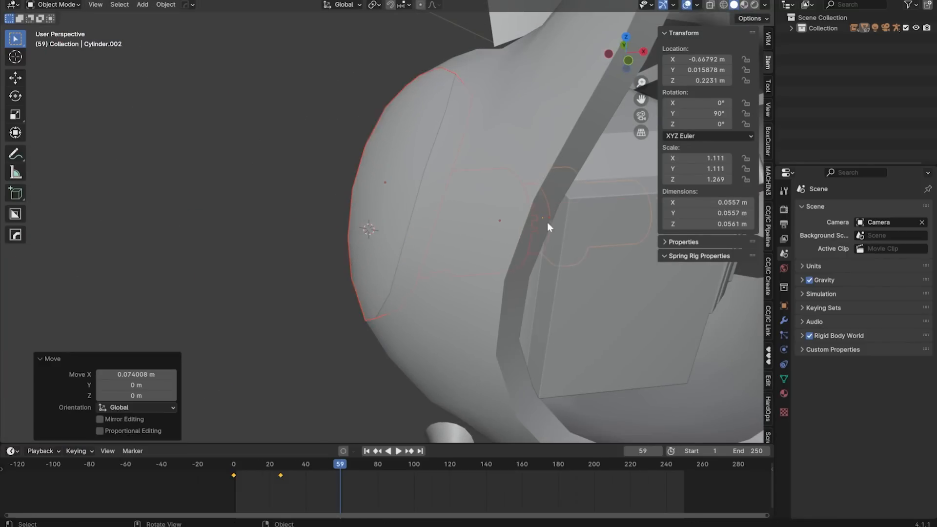
pyautogui.moveTo(485, 223); pyautogui.dragTo(517, 257, button='middle')
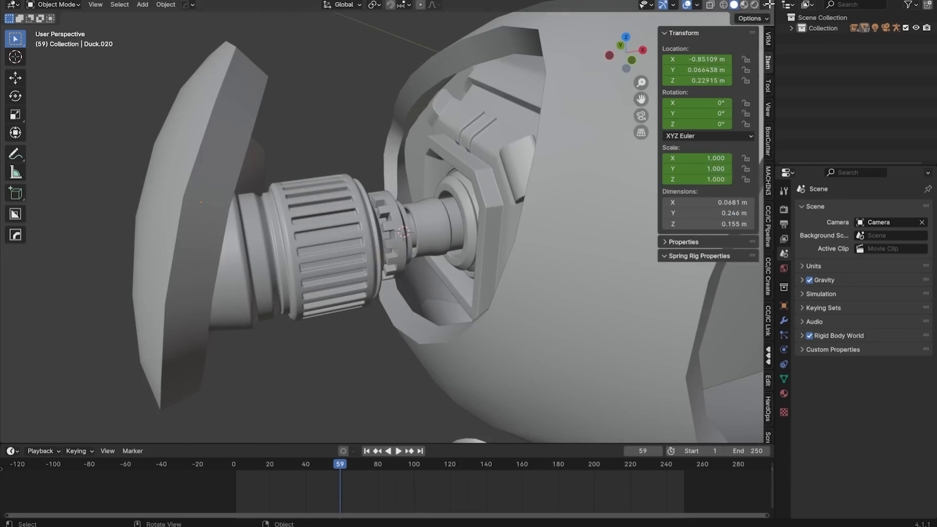
# Step: Scale the outer cylinder section of the side arm by 0.838 and reposition it along Y
pyautogui.click(413, 252)
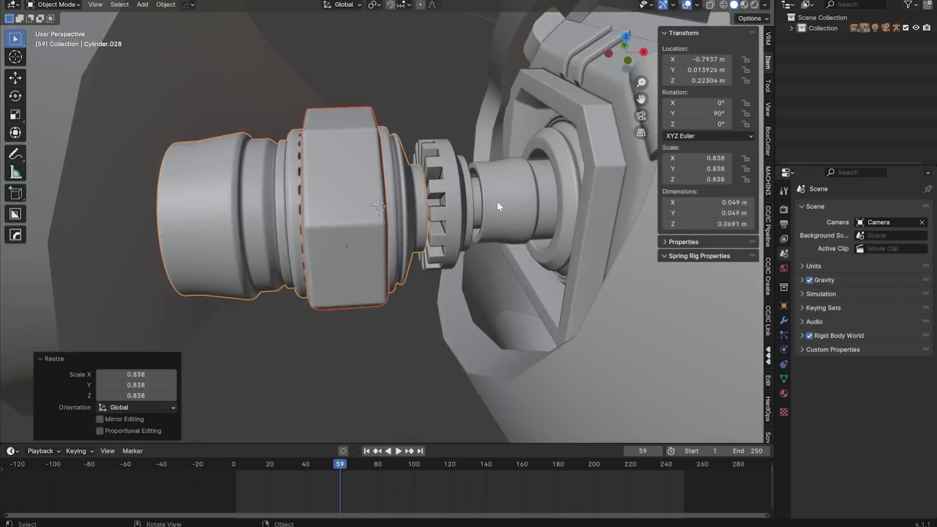
pyautogui.press('g')
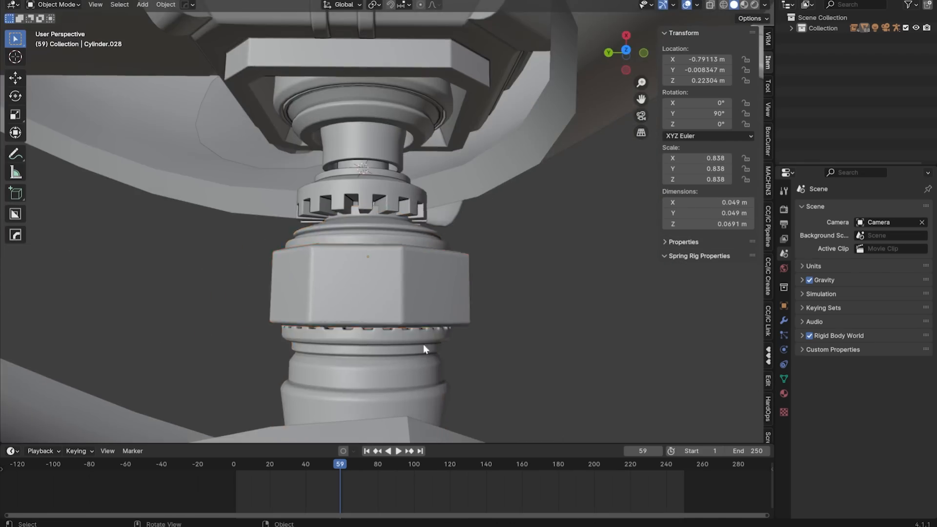
pyautogui.press('g')
pyautogui.press('y')
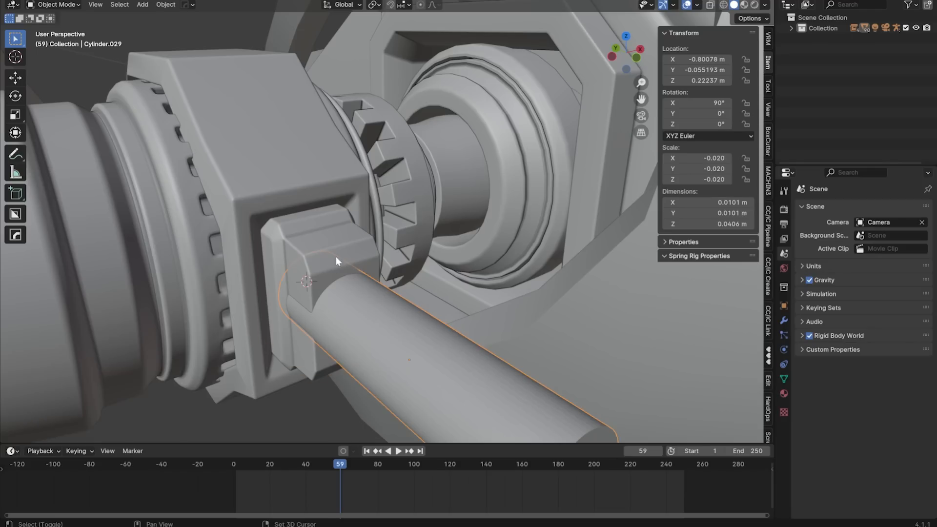
# Step: Align the small cylinder along X with the hexagonal collar's side mount and use it as a cutter for a round socket
pyautogui.press('g')
pyautogui.press('x')
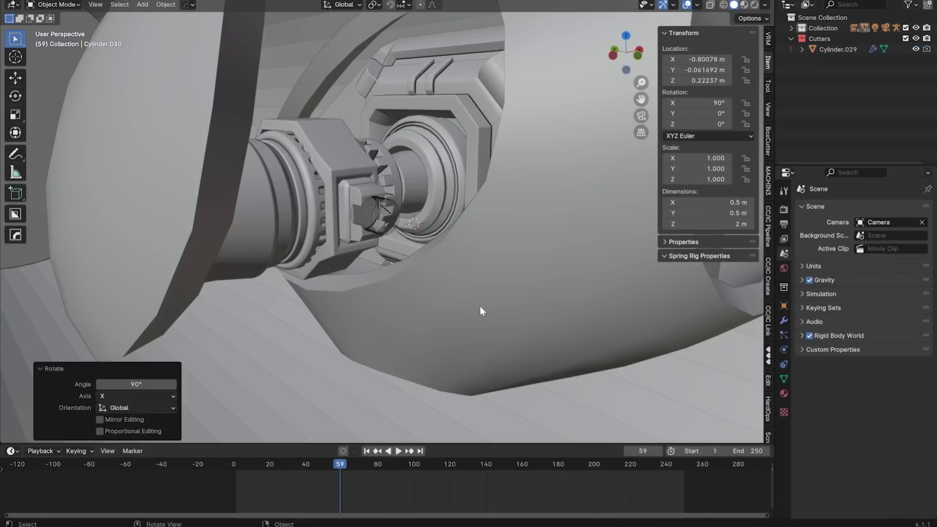
# Step: Scale the new cylinder into a slim gun barrel and cut crossed slots in its tip with two thin box cutters
pyautogui.press('s')
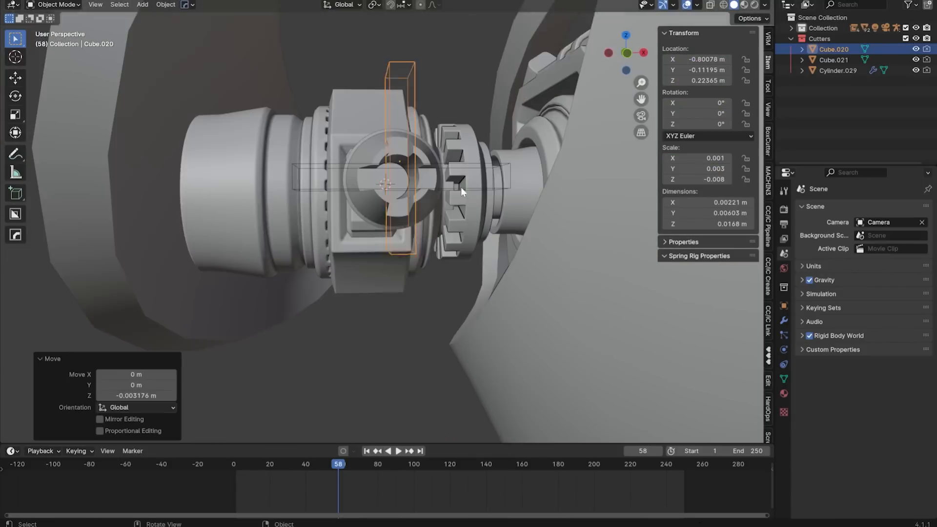
pyautogui.keyDown('shift'); pyautogui.click(490, 197); pyautogui.keyUp('shift')
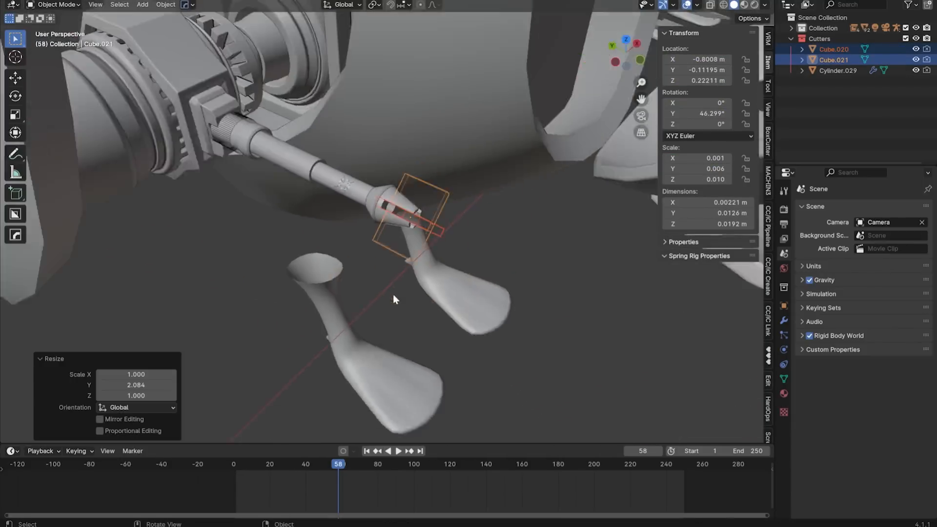
pyautogui.click(480, 243)
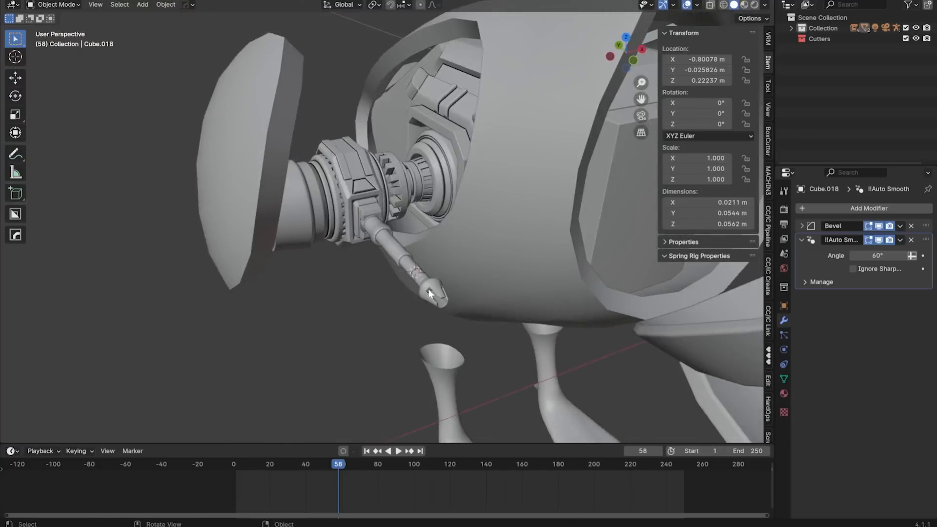
# Step: Slide the side gun's slotted tip and its slim barrel cylinder about 0.024 m along Y
pyautogui.click(428, 288)
pyautogui.scroll(3, 410, 281)
pyautogui.moveTo(428, 288)
pyautogui.mouseDown(button='middle')
pyautogui.moveTo(410, 282)
pyautogui.moveTo(430, 277)
pyautogui.mouseUp(button='middle')
pyautogui.keyDown('shift'); pyautogui.click(430, 277); pyautogui.keyUp('shift')
pyautogui.press('g')
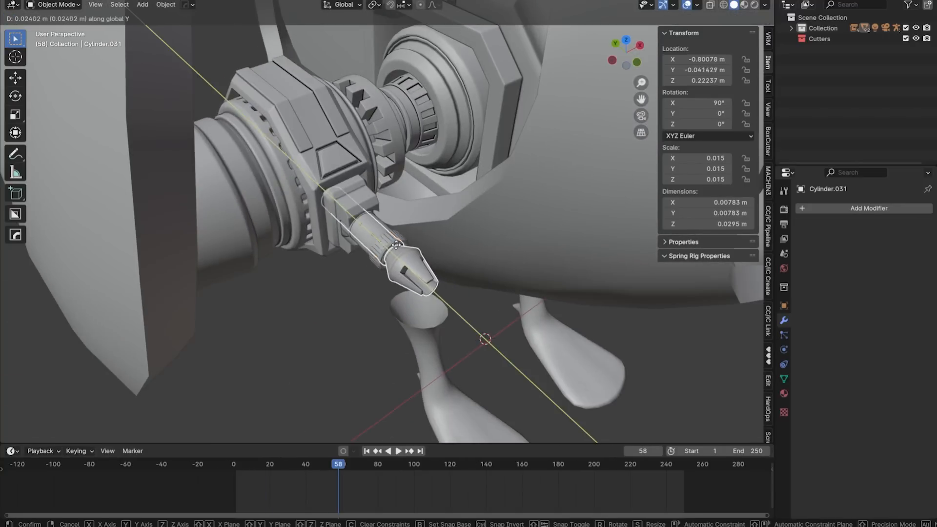
pyautogui.click(387, 216)
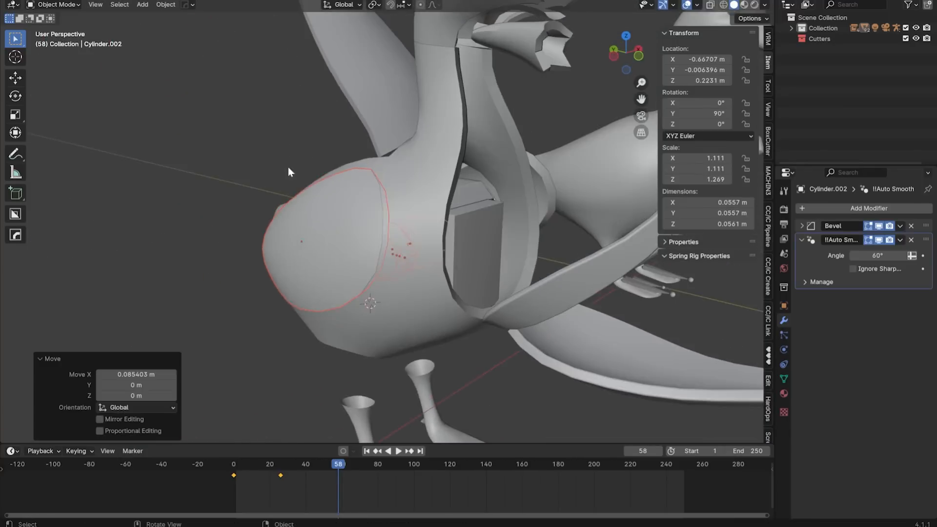
# Step: Shape the block inside the duck's chest opening by extending and scaling its chamfered front face
pyautogui.moveTo(288, 167); pyautogui.dragTo(339, 249, button='middle')
pyautogui.moveTo(354, 288); pyautogui.dragTo(279, 207, button='middle')
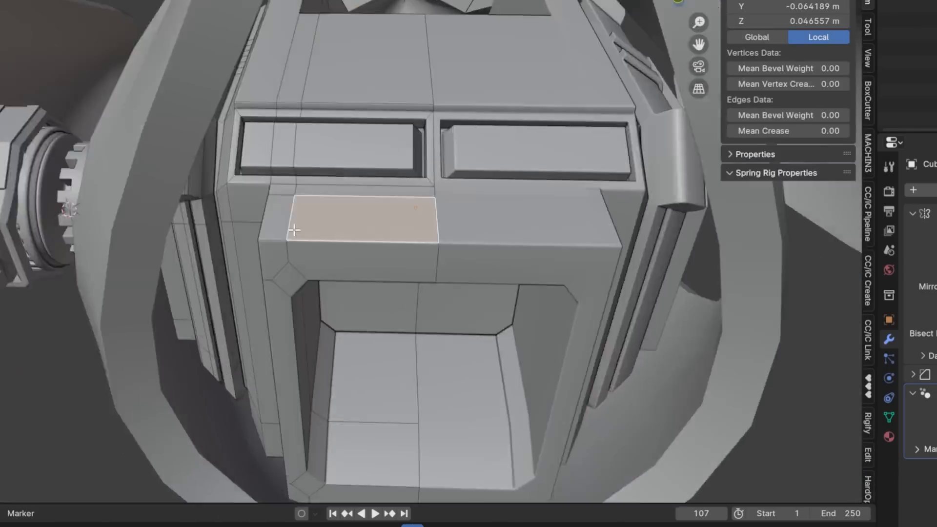
pyautogui.moveTo(371, 273); pyautogui.dragTo(272, 193, button='middle')
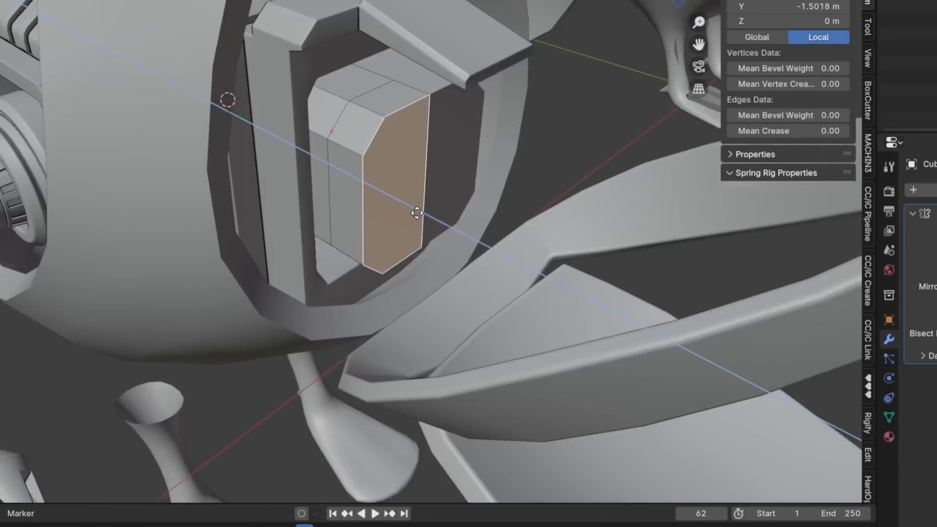
pyautogui.press('s')
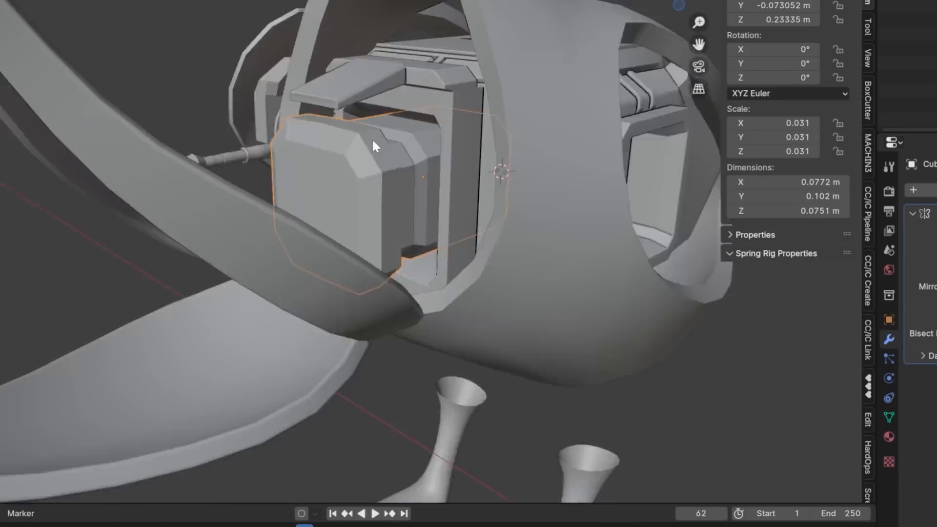
# Step: Add an eight-sided circle with an inset inner face, centred on the round front gun mount
pyautogui.hotkey('shift', 'a')
pyautogui.click(419, 325)
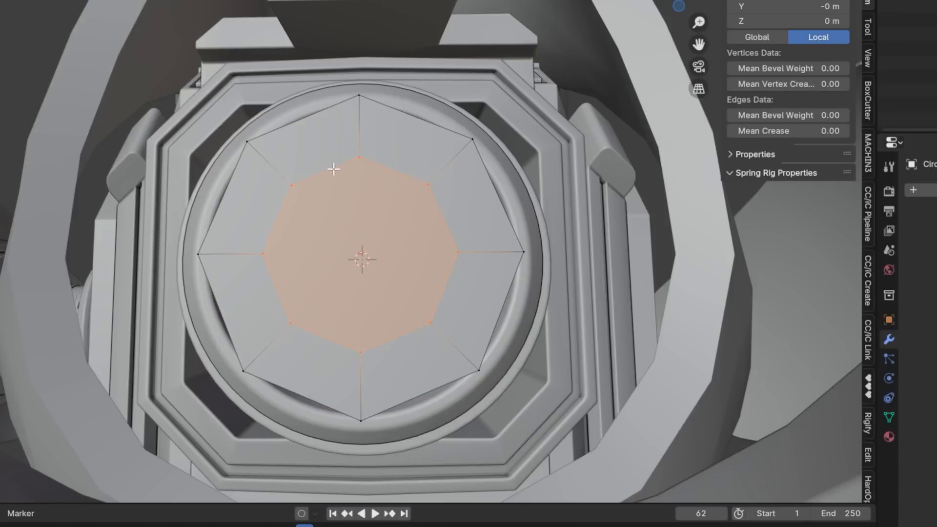
pyautogui.press('q')
pyautogui.click(326, 245)
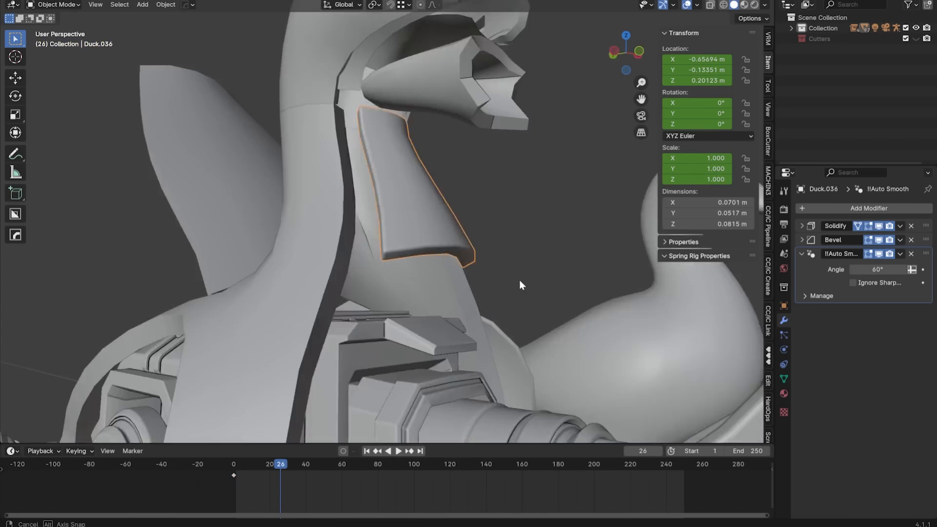
# Step: Reset the origin of the front neck panel and rotate the panel about X at frame 26
pyautogui.moveTo(520, 280); pyautogui.dragTo(512, 254, button='middle')
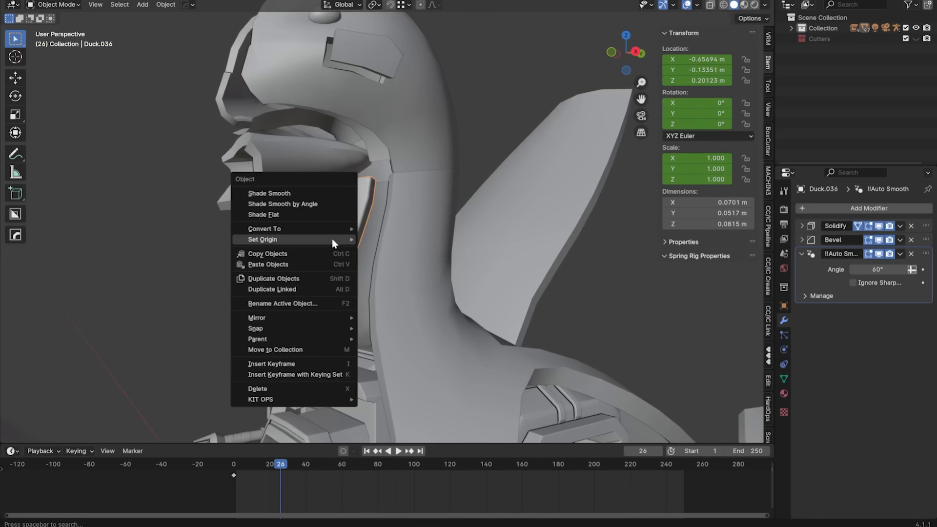
pyautogui.press('r')
pyautogui.press('x')
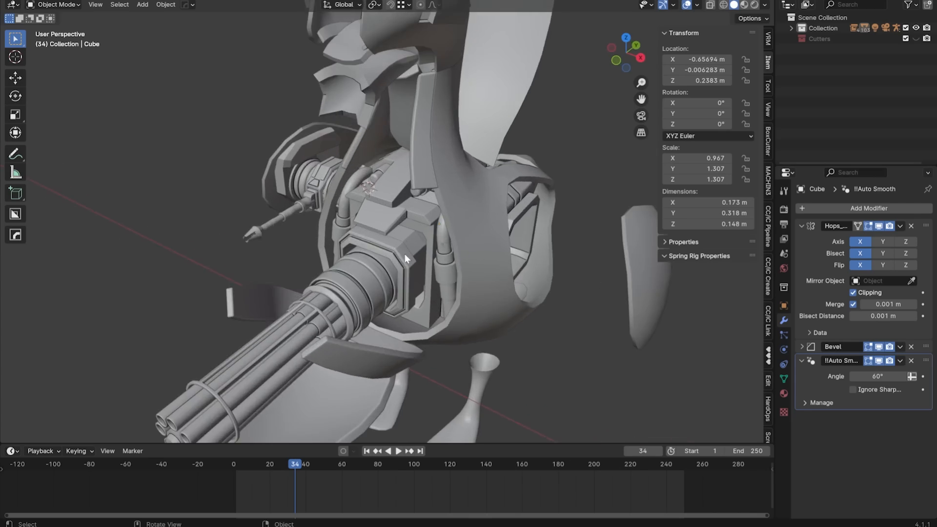
# Step: Slide the head's paired gun barrels along Y and duplicate them along the same axis
pyautogui.moveTo(405, 253); pyautogui.dragTo(482, 244, button='middle')
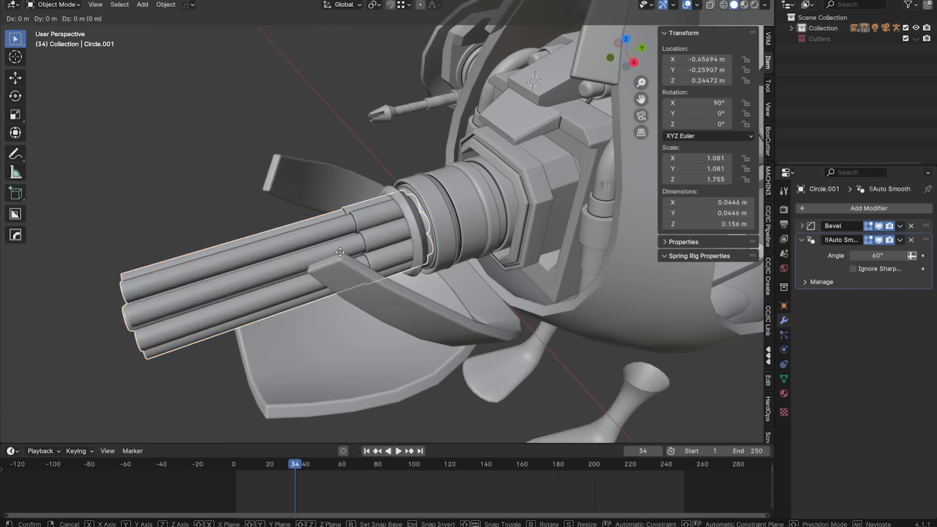
pyautogui.moveTo(563, 233); pyautogui.dragTo(553, 215, button='middle')
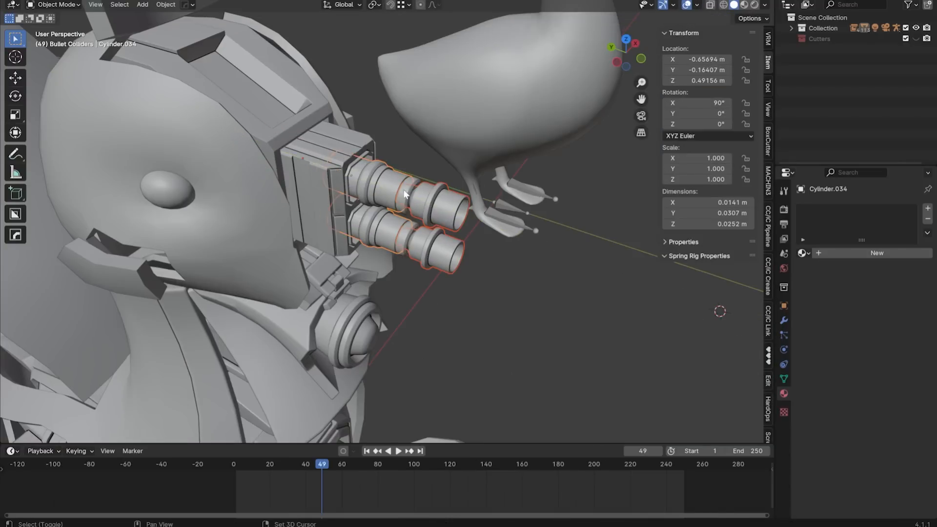
pyautogui.press('g')
pyautogui.press('y')
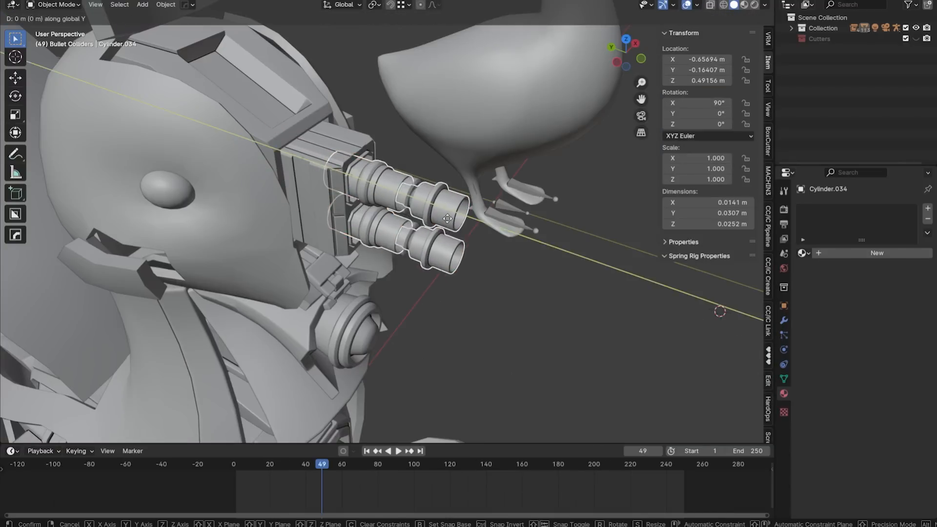
pyautogui.hotkey('shift', 'd')
pyautogui.press('y')
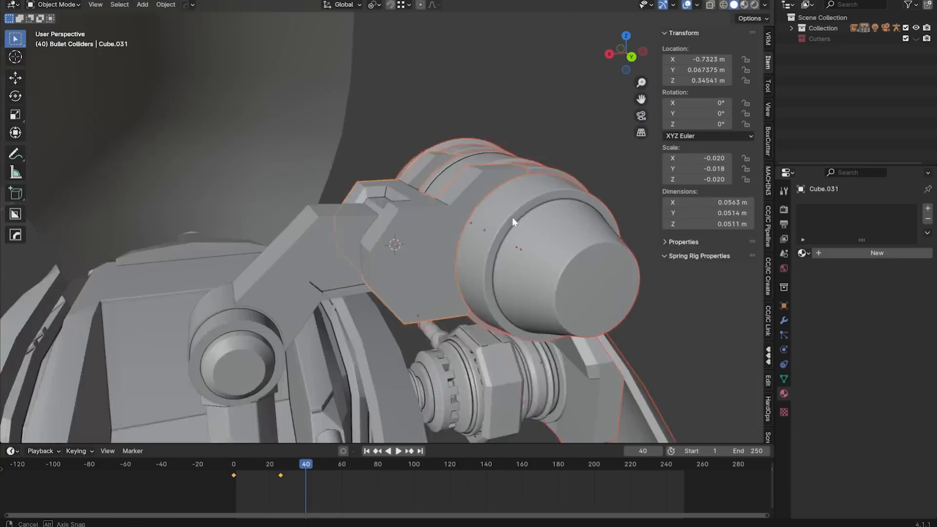
# Step: Try rotating the shoulder cannon -82.1° about Y around its mounting bracket
pyautogui.press('r')
pyautogui.press('x')
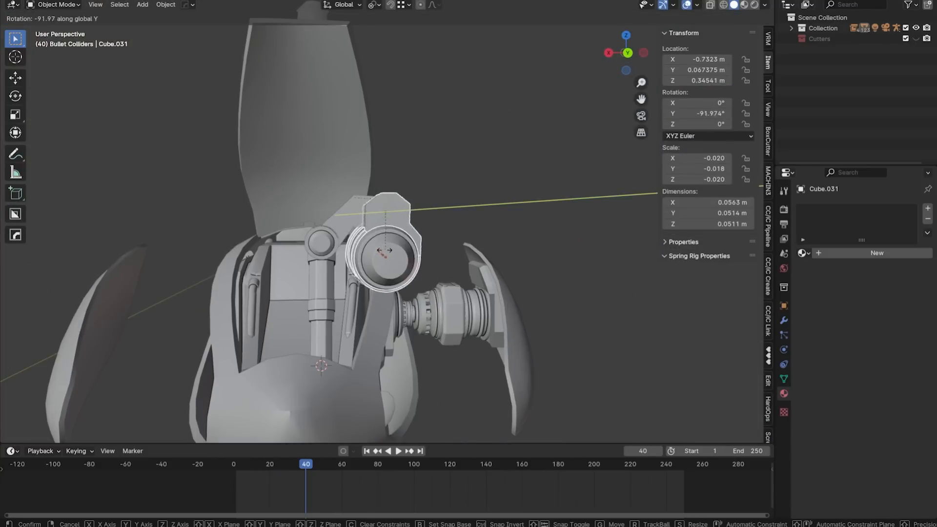
pyautogui.click(384, 247)
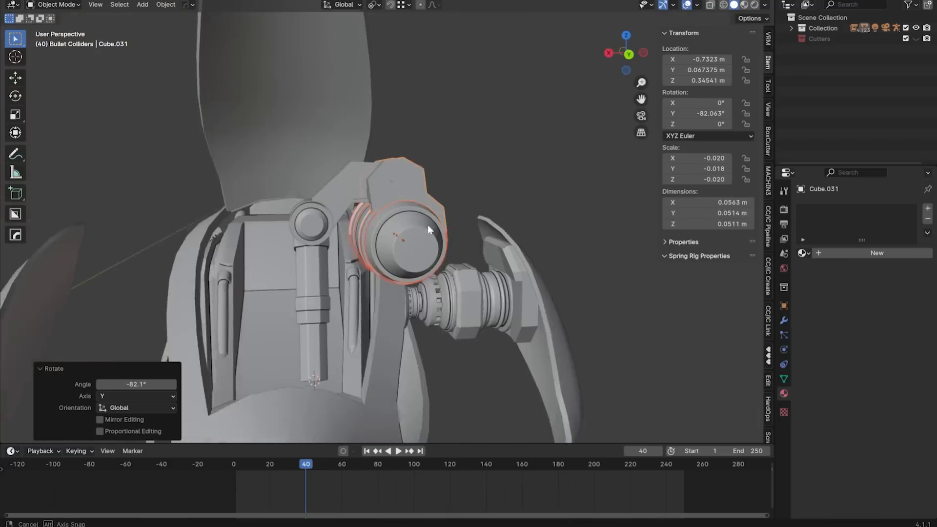
# Step: Try rotating the shoulder cannon with its arm about Y around the base joint, at 107° and 71.7°
pyautogui.press('r')
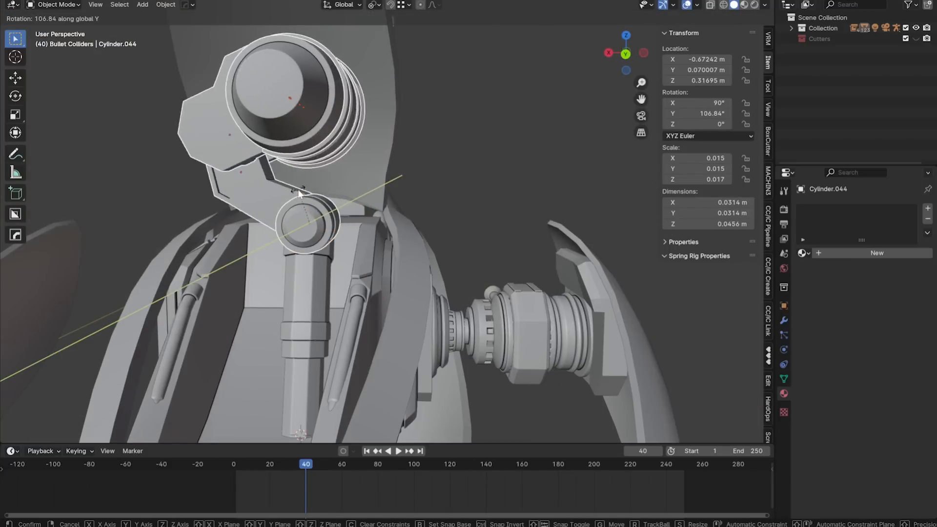
pyautogui.click(299, 193)
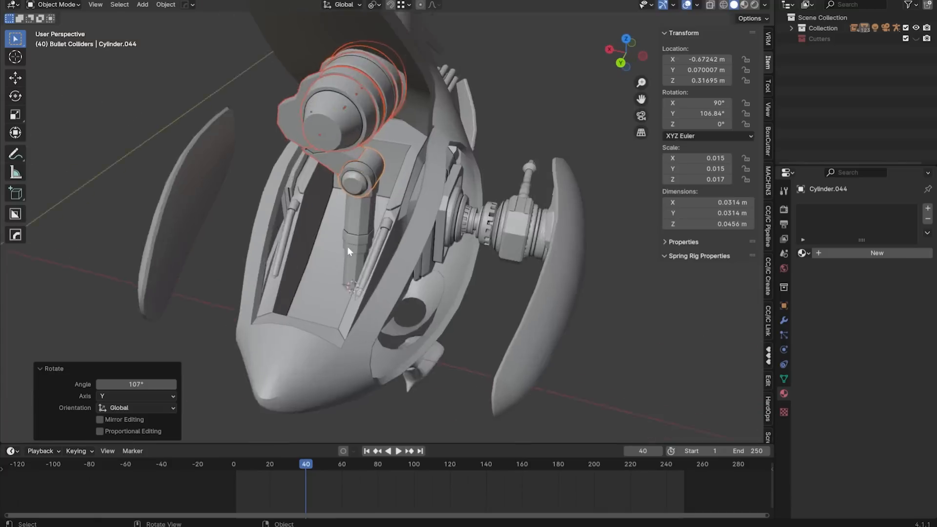
pyautogui.scroll(5, 349, 245)
pyautogui.moveTo(360, 254); pyautogui.dragTo(400, 225, button='middle')
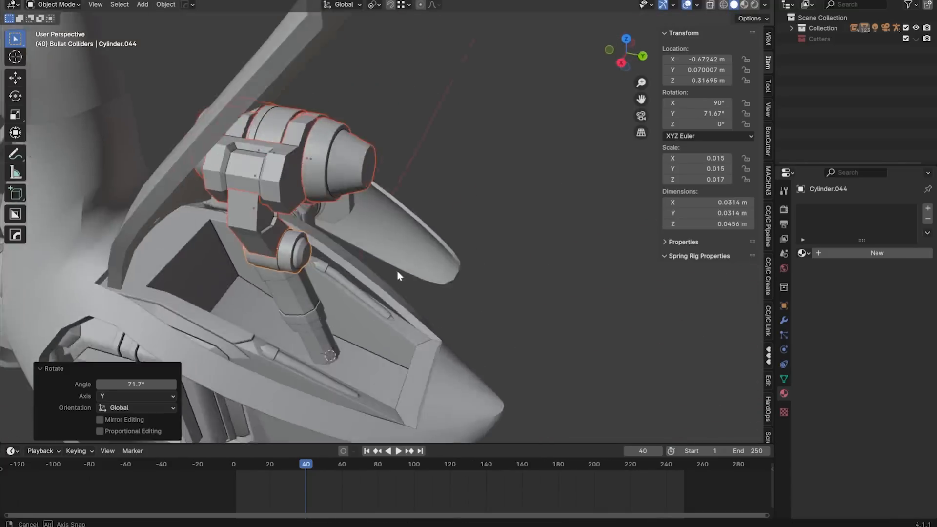
pyautogui.moveTo(397, 271); pyautogui.dragTo(470, 227, button='middle')
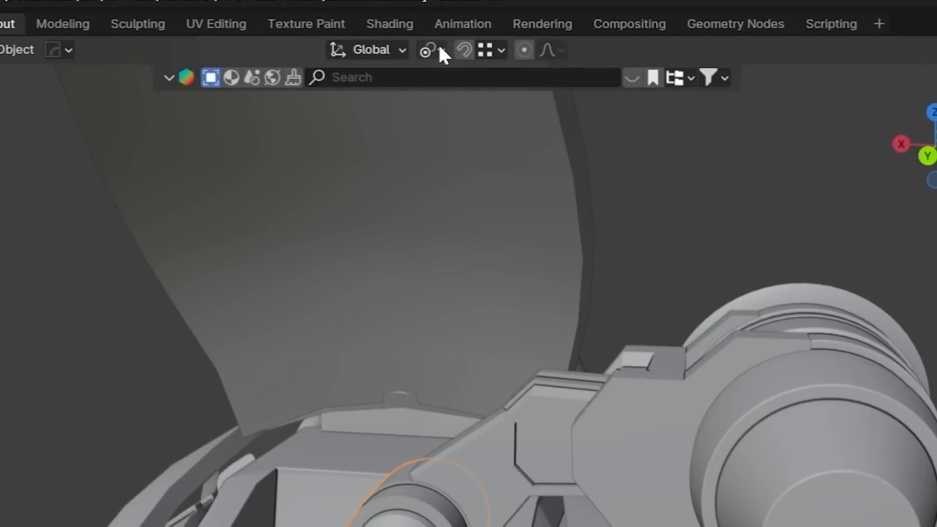
# Step: Set the transform pivot point to Active Element and test-rotate the cannon and arm 62.7° about Y
pyautogui.click(439, 49)
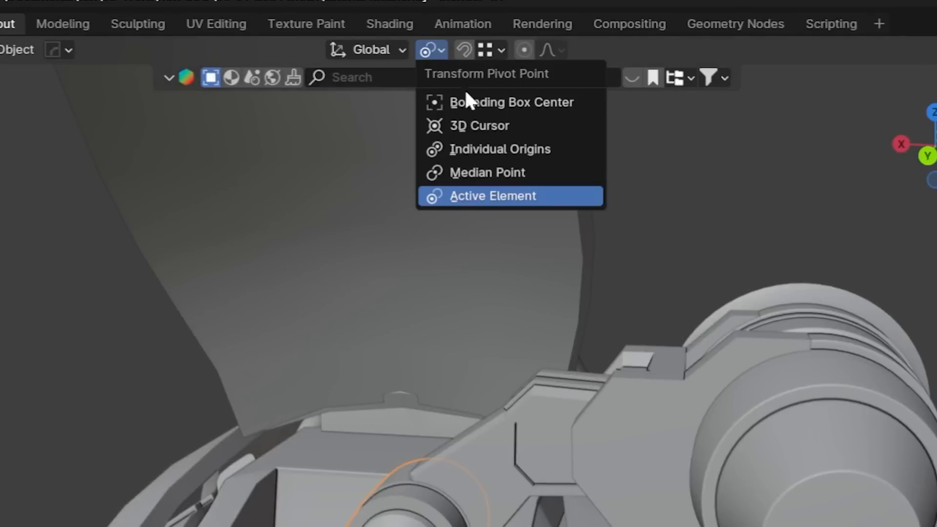
pyautogui.click(434, 196)
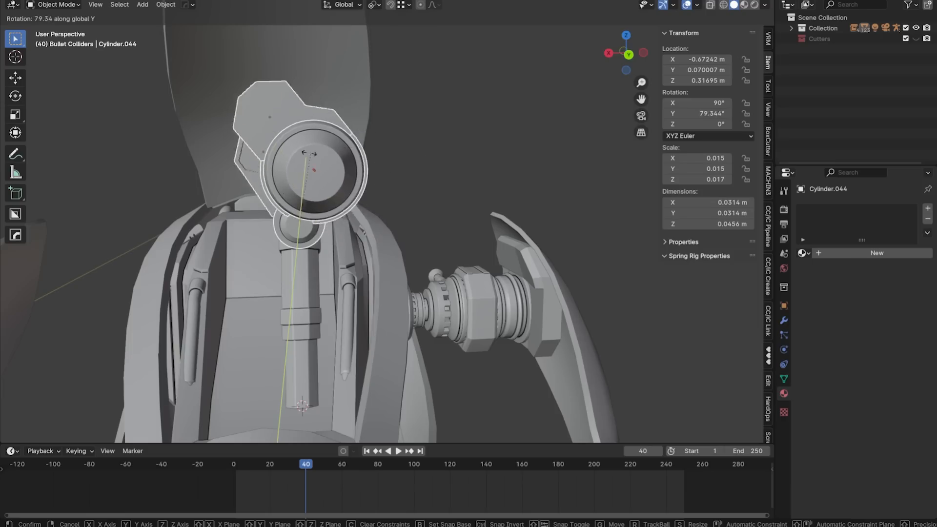
pyautogui.moveTo(314, 191); pyautogui.dragTo(88, 188, button='middle')
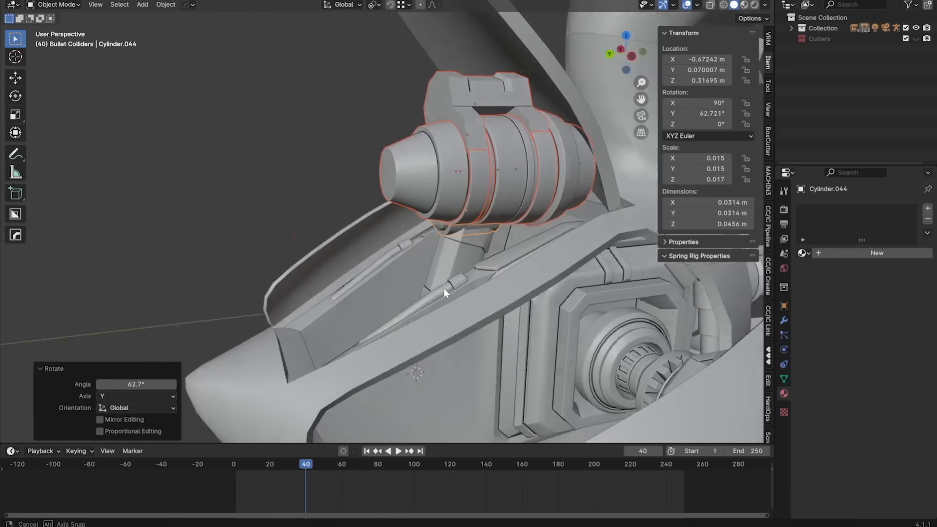
pyautogui.click(444, 288)
pyautogui.press('g')
pyautogui.press('y')
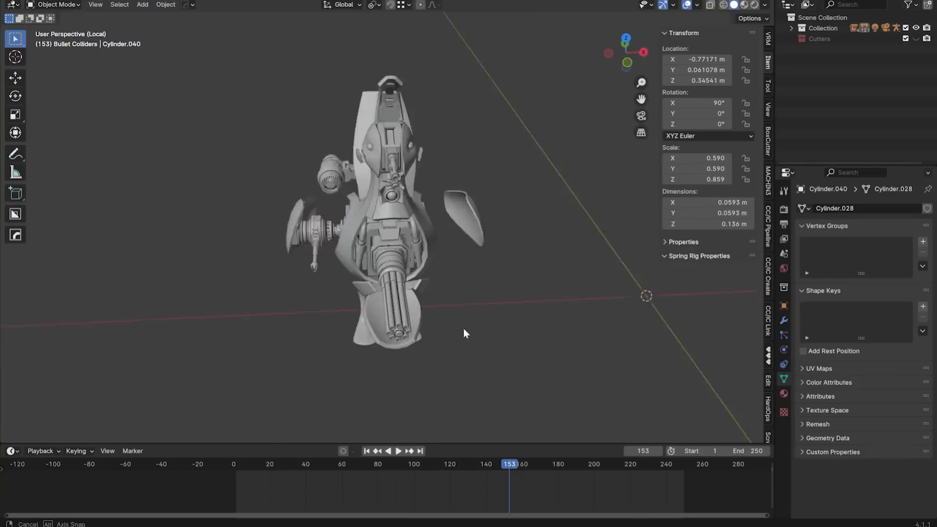
# Step: Extrude a block into a stepped upper leg strut and fit a scaled cylinder collar at the hip opening
pyautogui.moveTo(465, 331); pyautogui.dragTo(451, 280, button='middle')
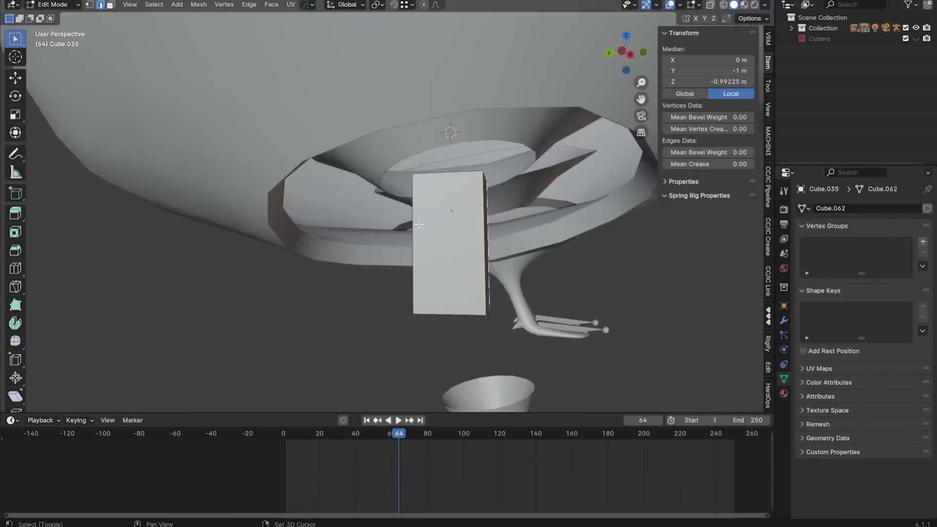
pyautogui.hotkey('alt', 'e')
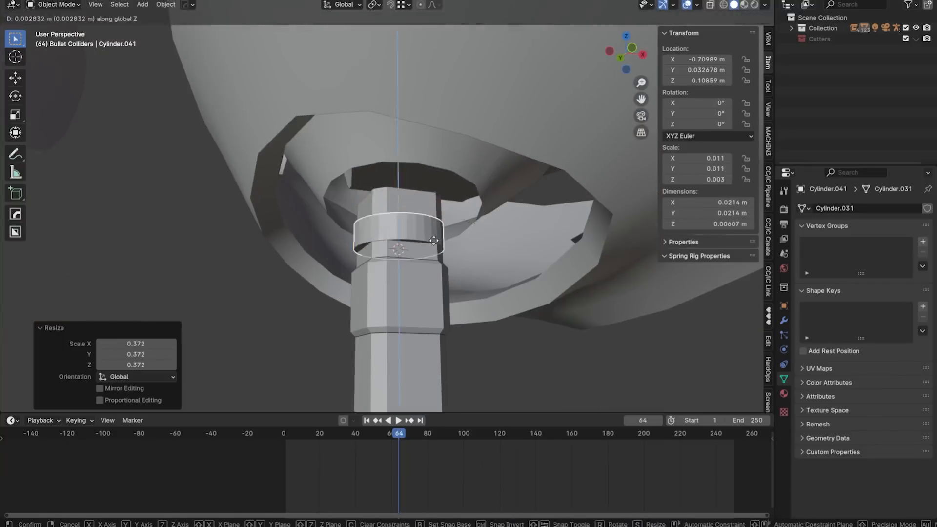
pyautogui.press('e')
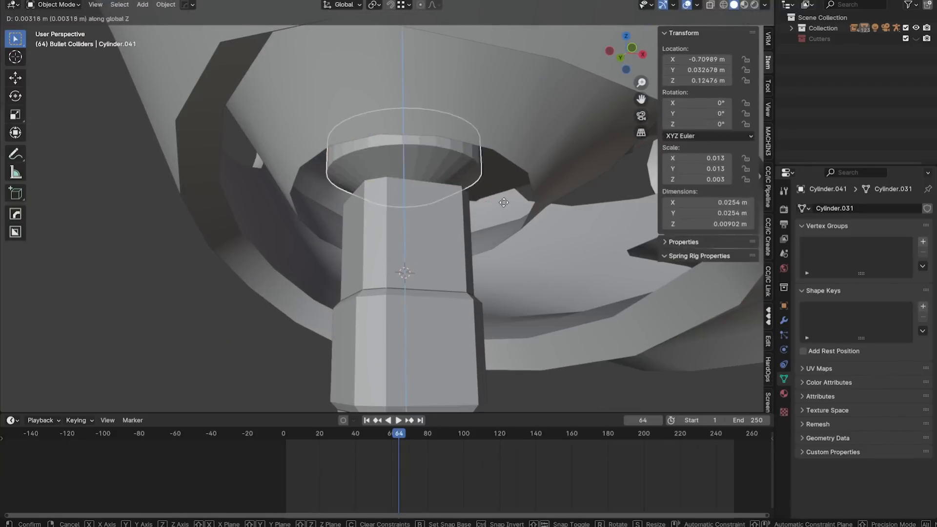
pyautogui.press('s')
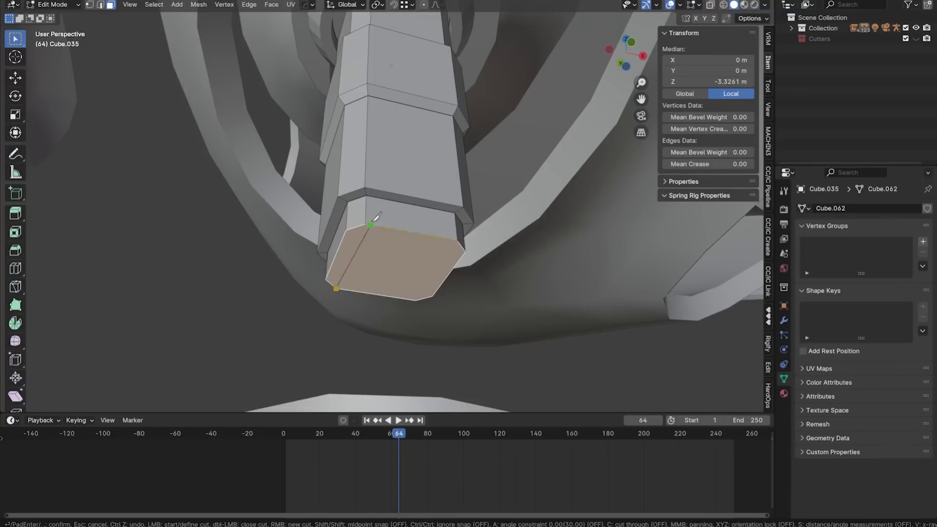
# Step: Rotate the joint piece of the mechanical leg by 90°
pyautogui.write('r')
pyautogui.write('x')
pyautogui.write('90')
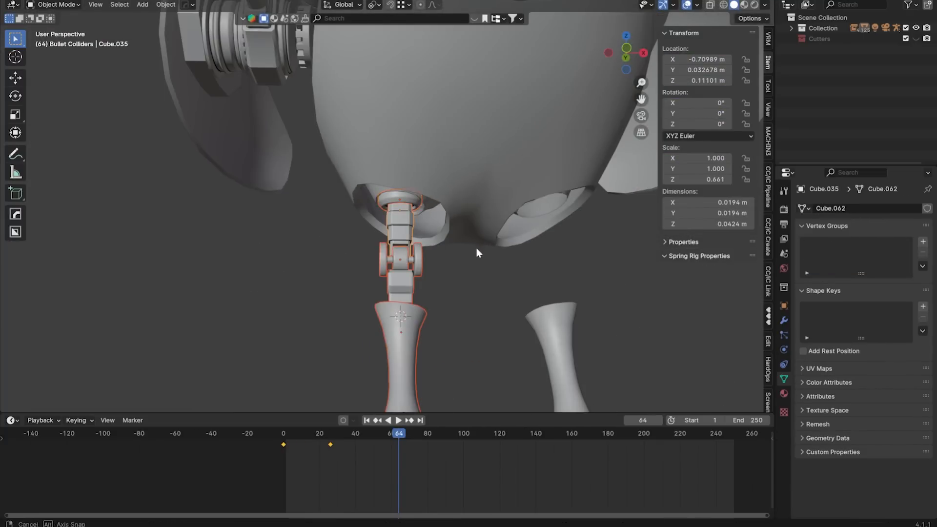
# Step: Rotate the mechanical leg assembly and reposition its parts along Z beneath the hip opening
pyautogui.press('r')
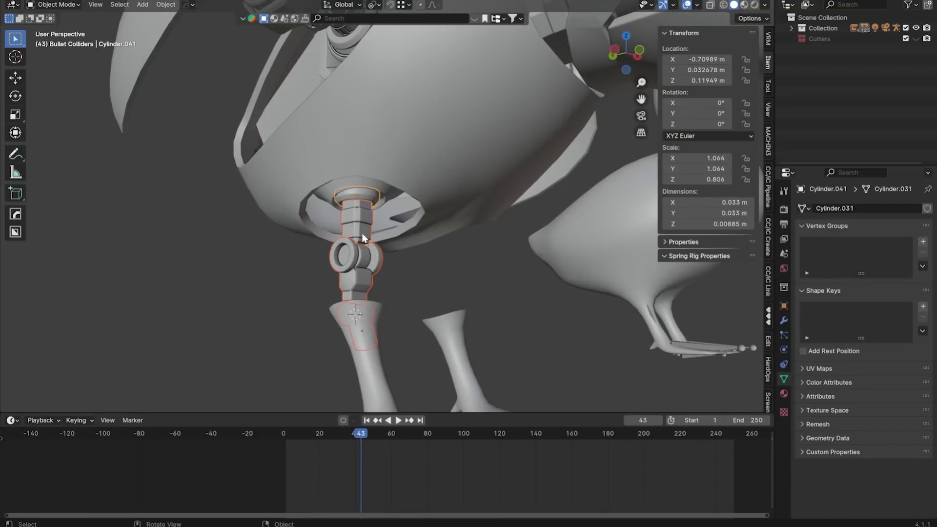
pyautogui.press('g')
pyautogui.press('z')
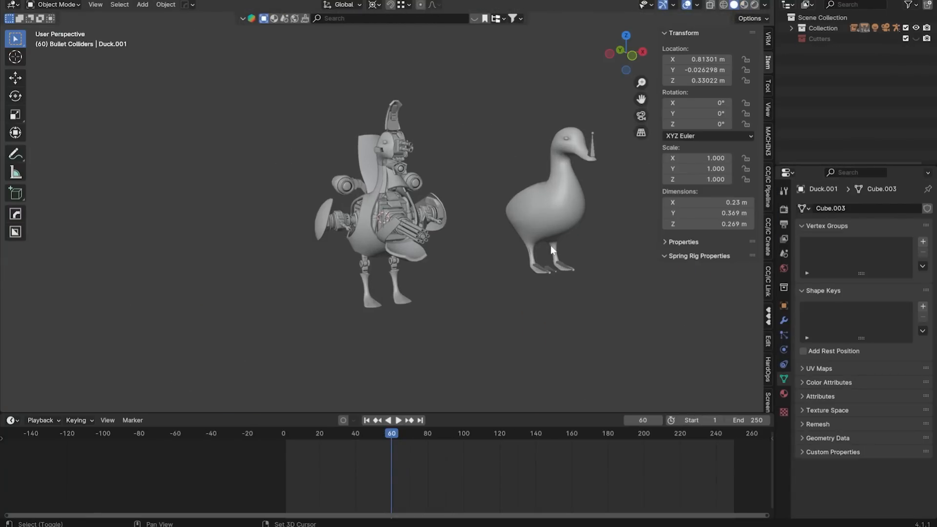
# Step: Isolate the mechanical parts from the duck's shell and select the cannon, arm and leg on one side
pyautogui.moveTo(507, 242); pyautogui.dragTo(464, 244, button='middle')
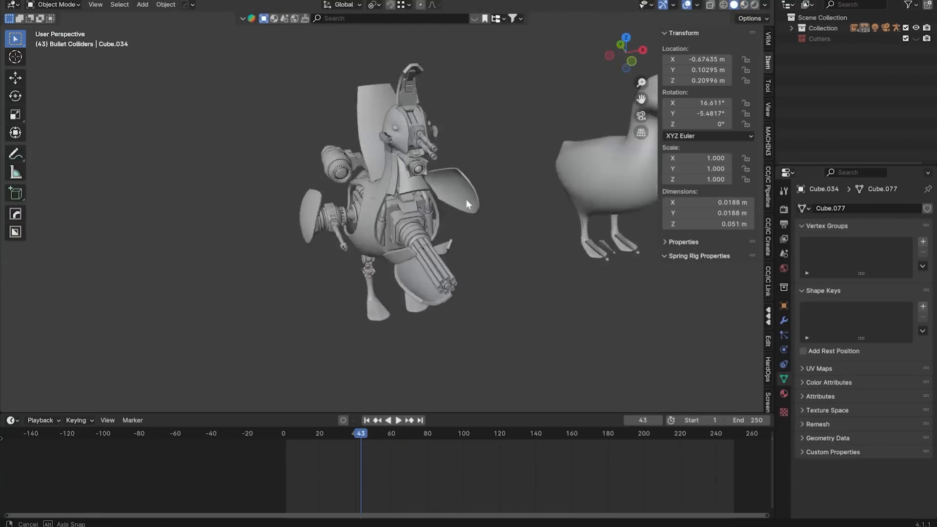
pyautogui.click(376, 228)
pyautogui.scroll(6, 330, 195)
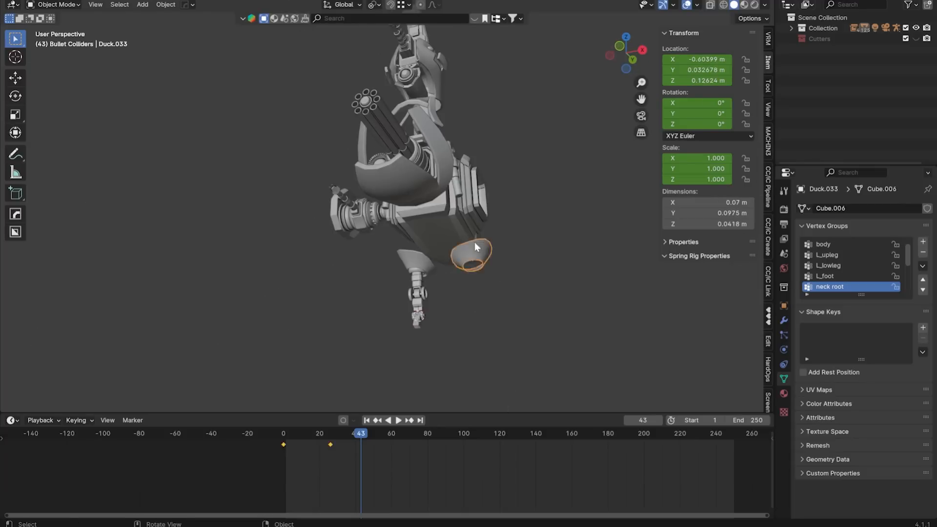
pyautogui.moveTo(475, 242); pyautogui.dragTo(444, 271, button='middle')
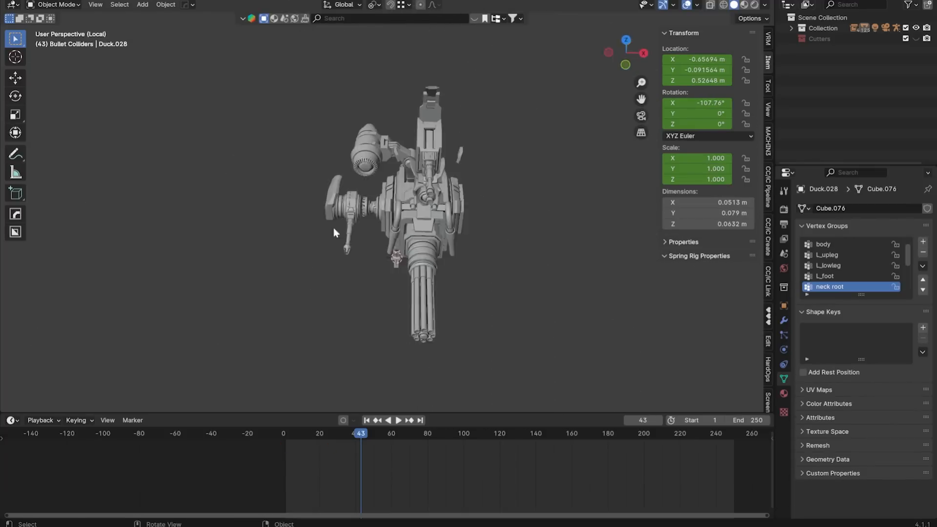
pyautogui.moveTo(470, 111); pyautogui.dragTo(429, 129)
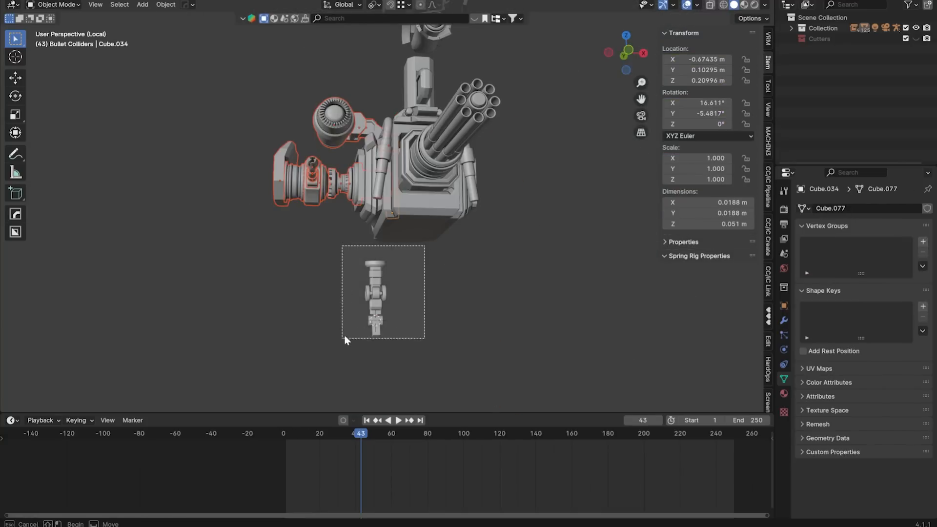
pyautogui.moveTo(426, 214); pyautogui.dragTo(480, 214, button='middle')
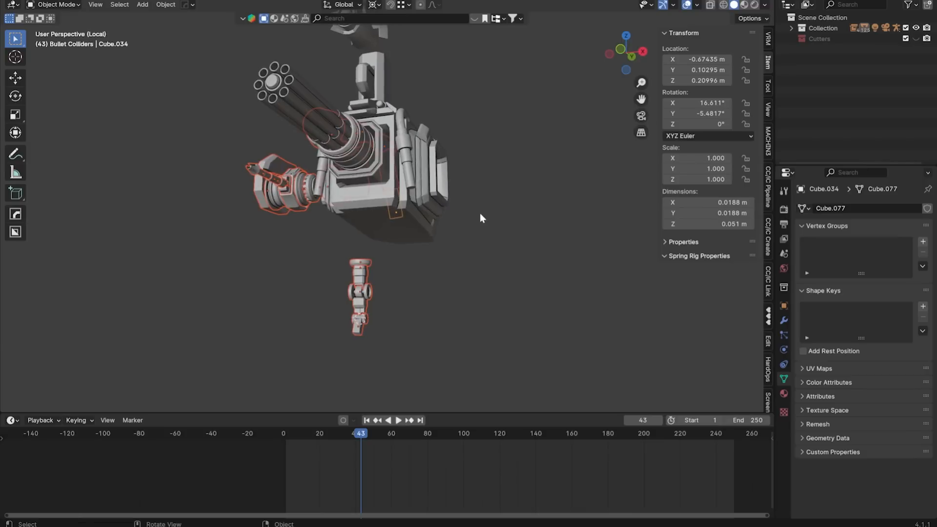
# Step: Snap the 3D cursor to the mechanical body block and set the transform pivot point to 3D Cursor
pyautogui.click(394, 221)
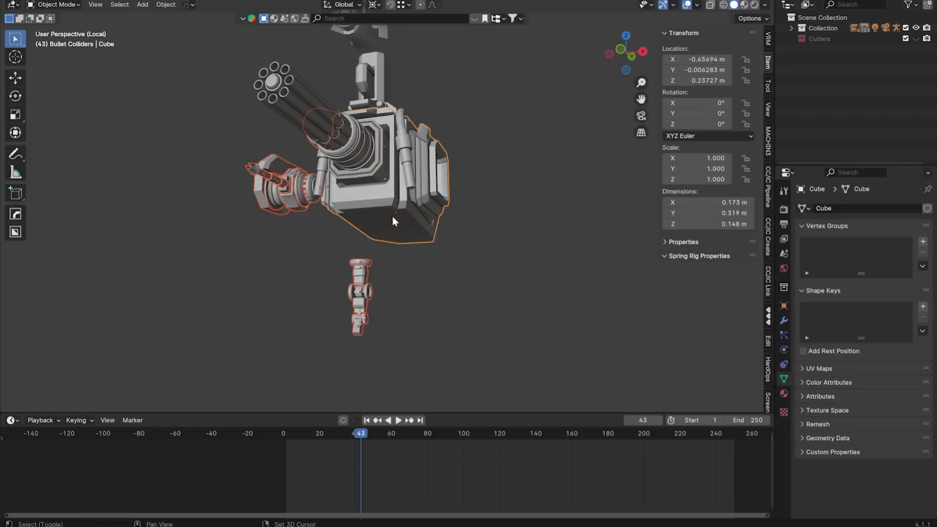
pyautogui.moveTo(457, 216); pyautogui.dragTo(427, 197, button='middle')
pyautogui.hotkey('shift', 's')
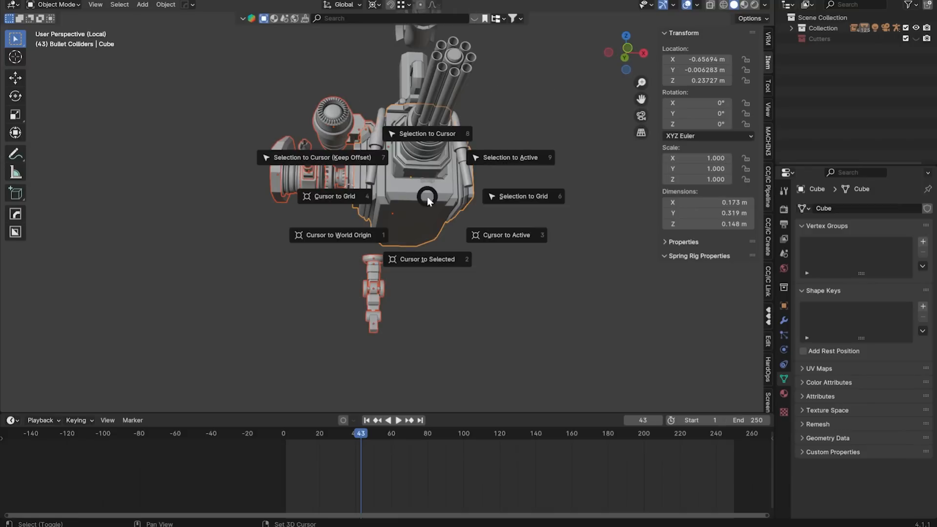
pyautogui.click(511, 236)
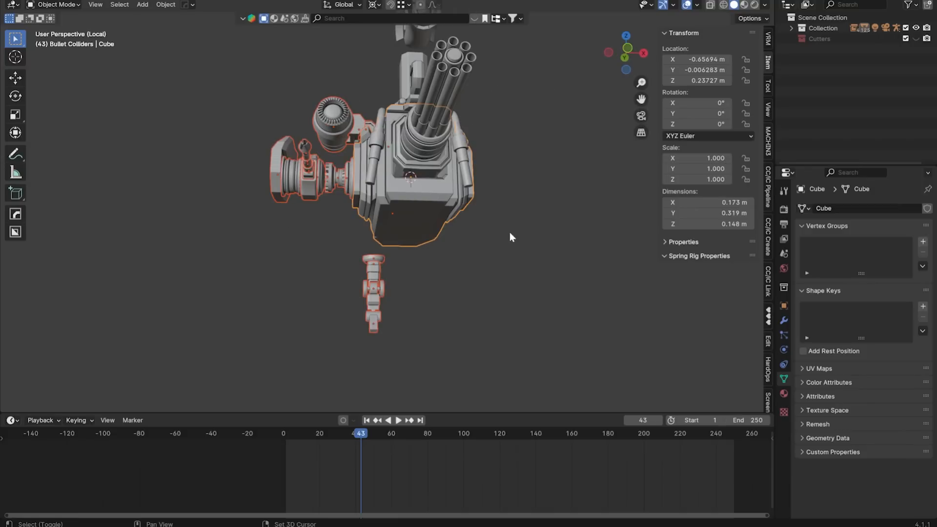
pyautogui.moveTo(509, 232); pyautogui.dragTo(474, 225, button='middle')
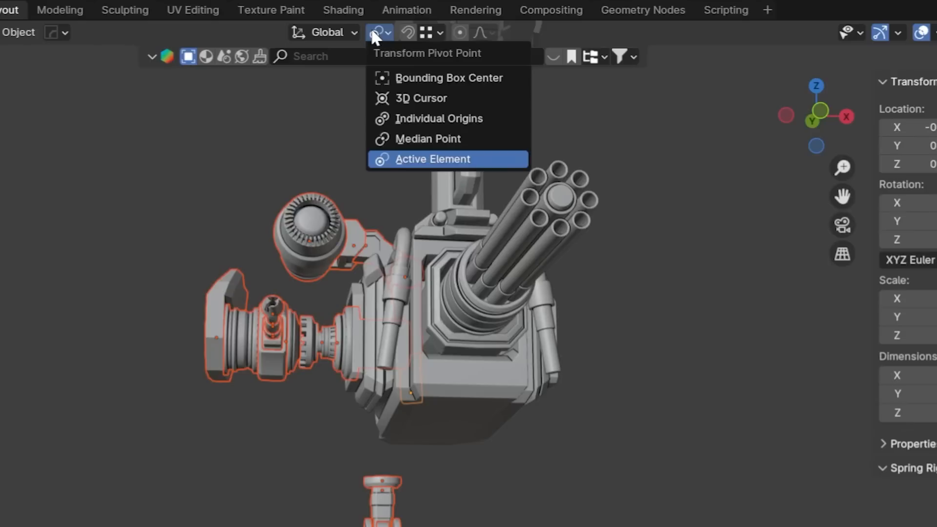
pyautogui.click(400, 99)
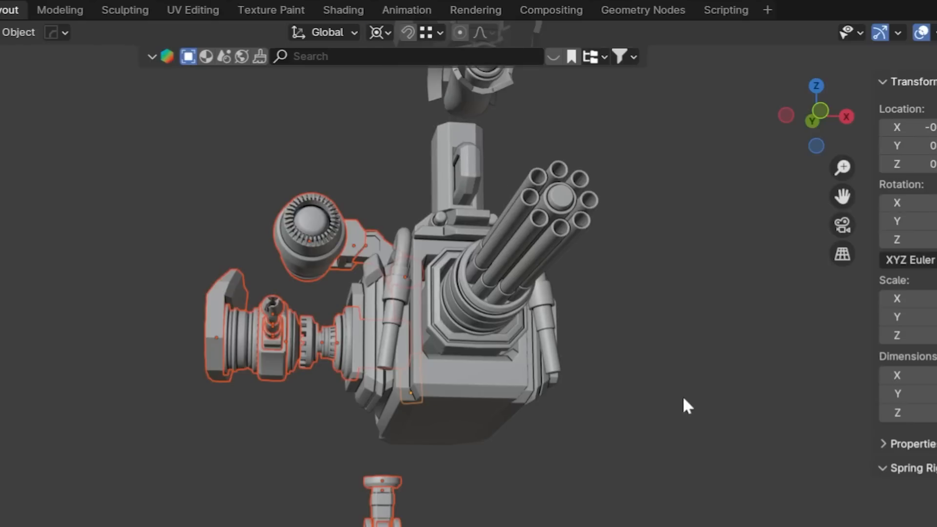
# Step: Duplicate the selected cannon, arm and leg and mirror the copies along X to the other side of the body
pyautogui.moveTo(684, 404); pyautogui.dragTo(637, 472, button='middle')
pyautogui.moveTo(524, 264); pyautogui.dragTo(439, 209, button='middle')
pyautogui.hotkey('shift', 'd')
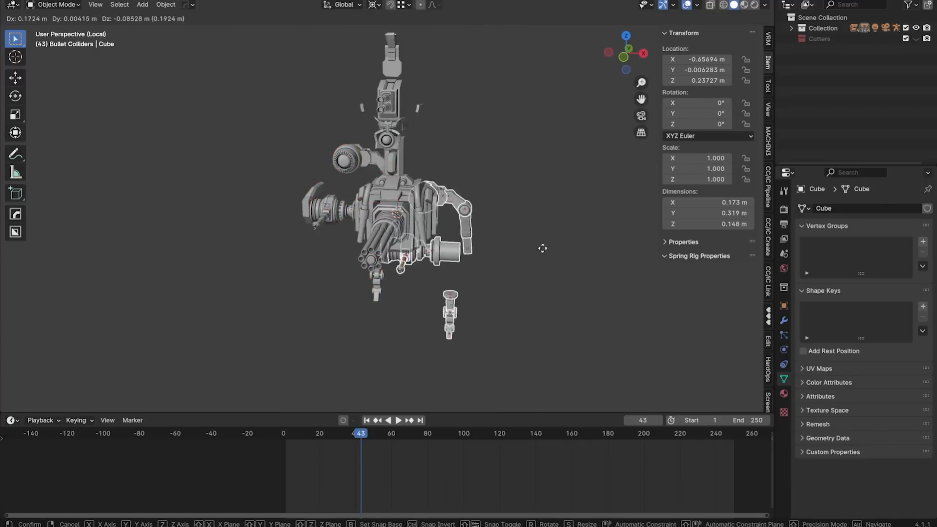
pyautogui.rightClick(541, 203)
pyautogui.press('s')
pyautogui.press('Return')
pyautogui.moveTo(537, 203); pyautogui.dragTo(488, 98, button='middle')
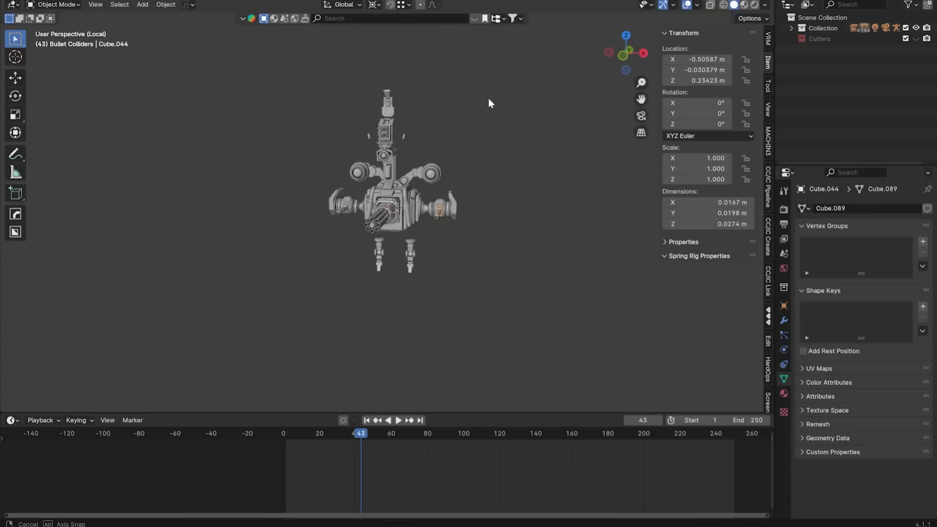
# Step: Apply the scale of all the mechanical parts and leave the isolated view
pyautogui.moveTo(508, 77); pyautogui.dragTo(312, 315)
pyautogui.hotkey('ctrl', 'a')
pyautogui.click(325, 294)
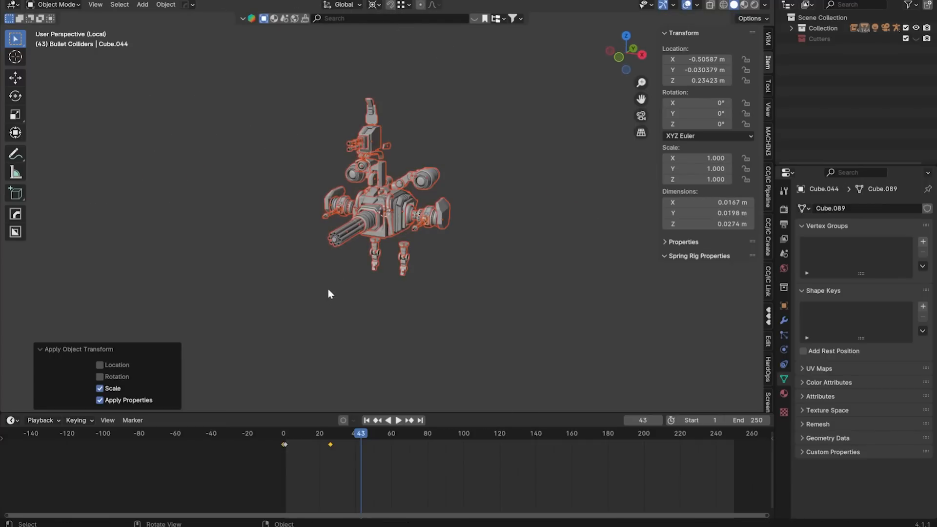
pyautogui.scroll(3, 323, 220)
pyautogui.moveTo(324, 220); pyautogui.dragTo(417, 219, button='middle')
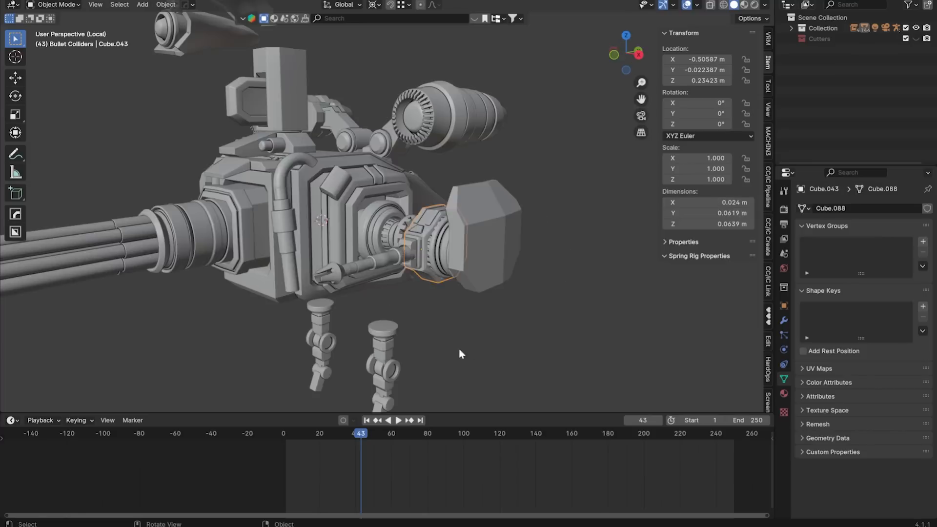
pyautogui.moveTo(459, 349); pyautogui.dragTo(423, 302, button='middle')
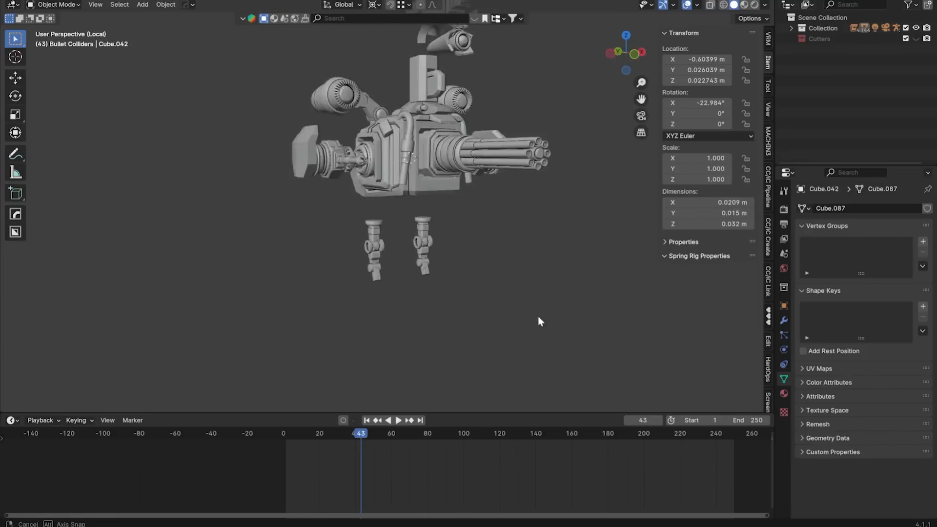
pyautogui.moveTo(538, 316); pyautogui.dragTo(477, 268, button='middle')
pyautogui.press('KP_Divide')
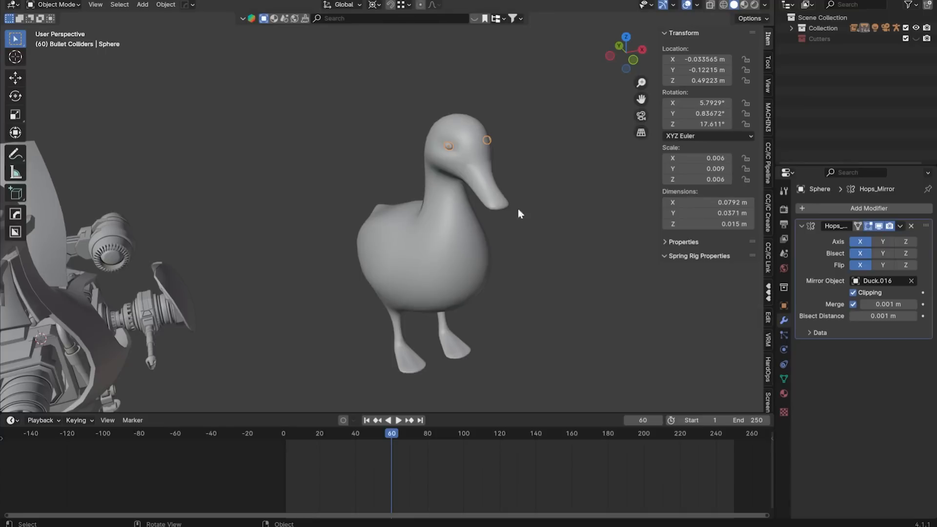
# Step: Apply the eyes' Hops_Mirror modifier and join the eyes to the intact duck's body
pyautogui.moveTo(518, 209); pyautogui.dragTo(397, 146, button='middle')
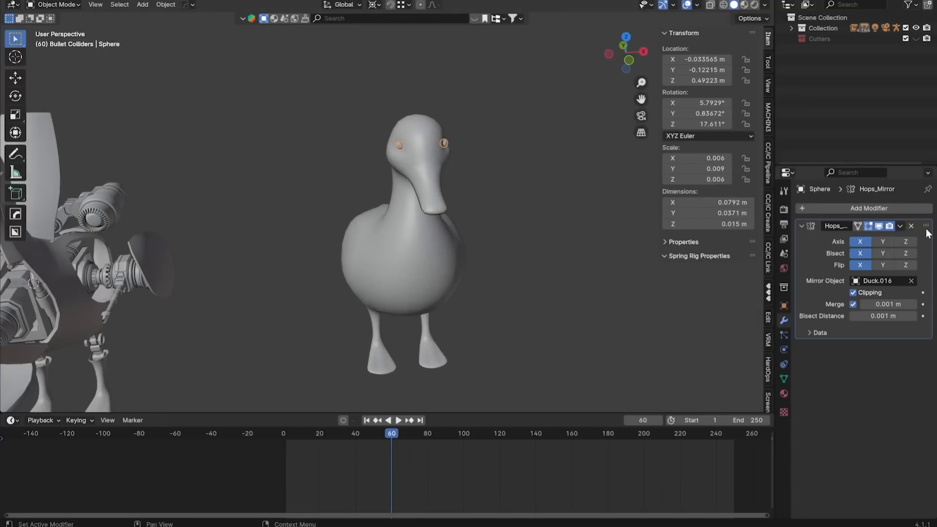
pyautogui.hotkey('ctrl', 'x')
pyautogui.click(421, 166)
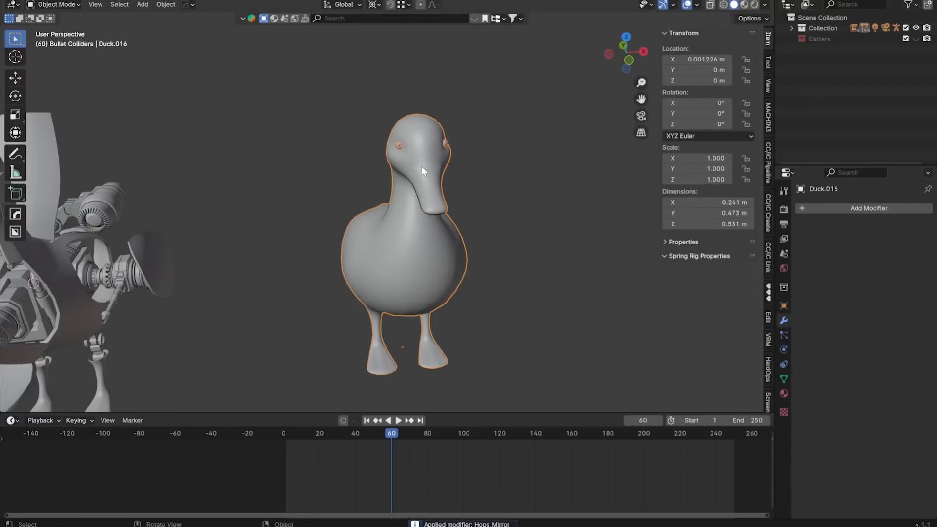
pyautogui.rightClick(390, 188)
# Step: Add an armature at the intact duck's origin, scale it to about 0.074 and raise it about 0.129 m into the body
pyautogui.moveTo(428, 226); pyautogui.dragTo(453, 244, button='middle')
pyautogui.scroll(3, 453, 244)
pyautogui.scroll(-3, 453, 244)
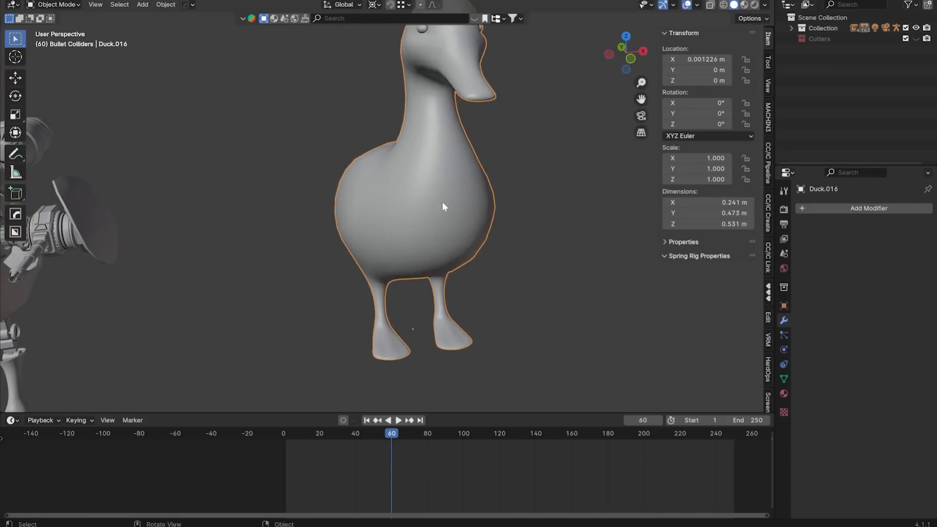
pyautogui.moveTo(445, 203); pyautogui.dragTo(417, 214, button='middle')
pyautogui.click(627, 59)
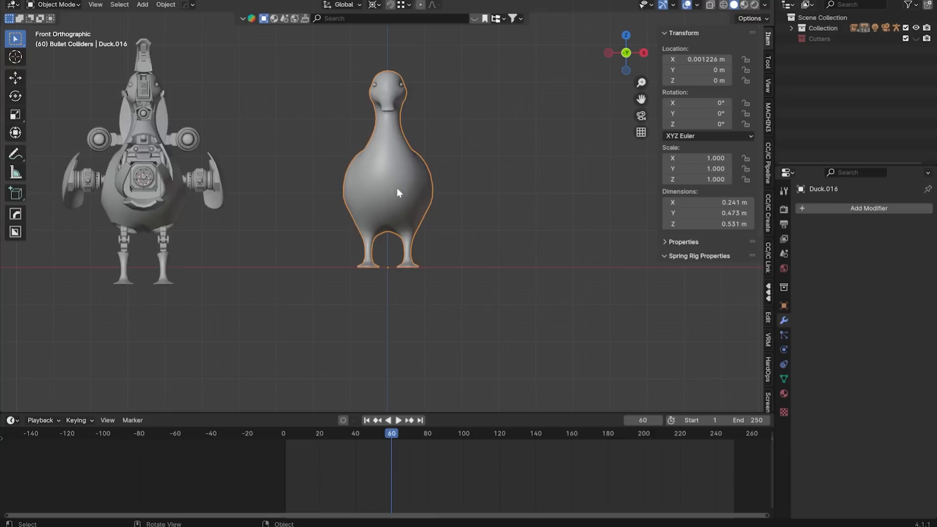
pyautogui.hotkey('shift', 'a')
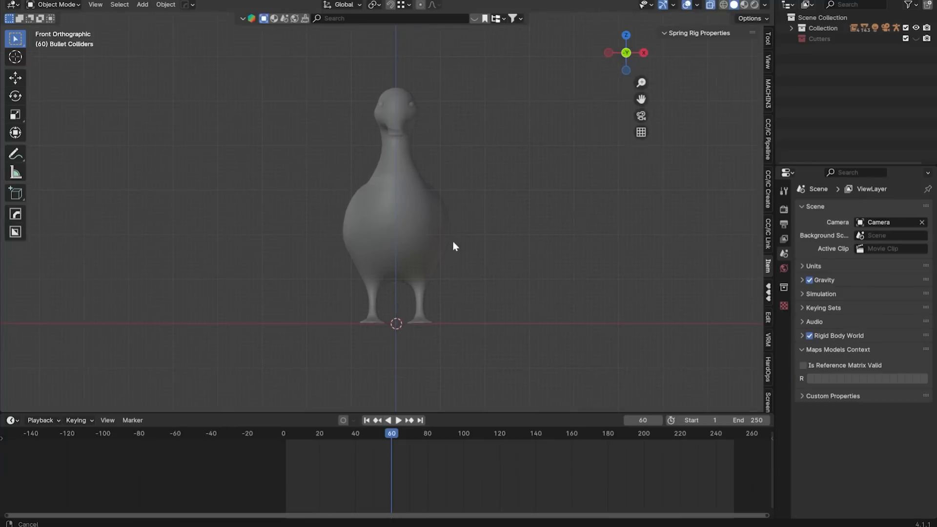
pyautogui.hotkey('shift', 'a')
pyautogui.click(460, 225)
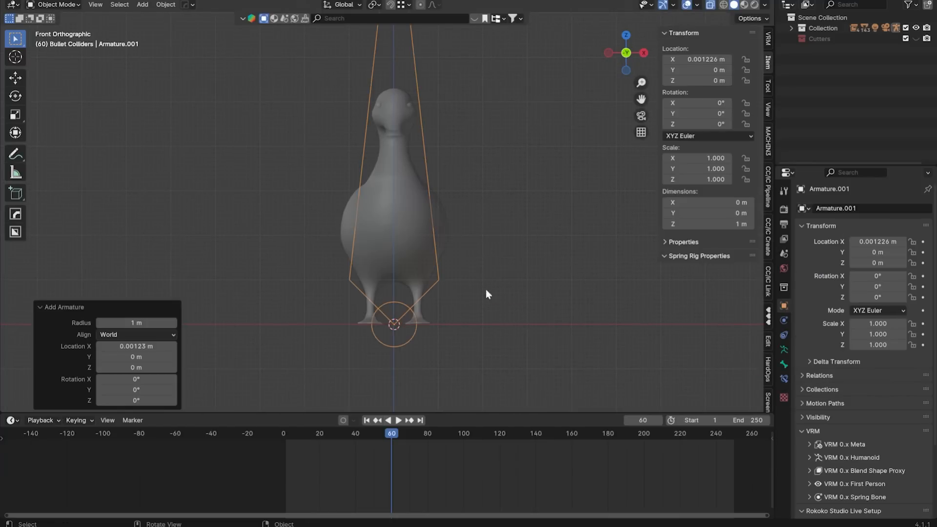
pyautogui.click(401, 319)
pyautogui.press('g')
pyautogui.press('z')
pyautogui.scroll(3, 426, 265)
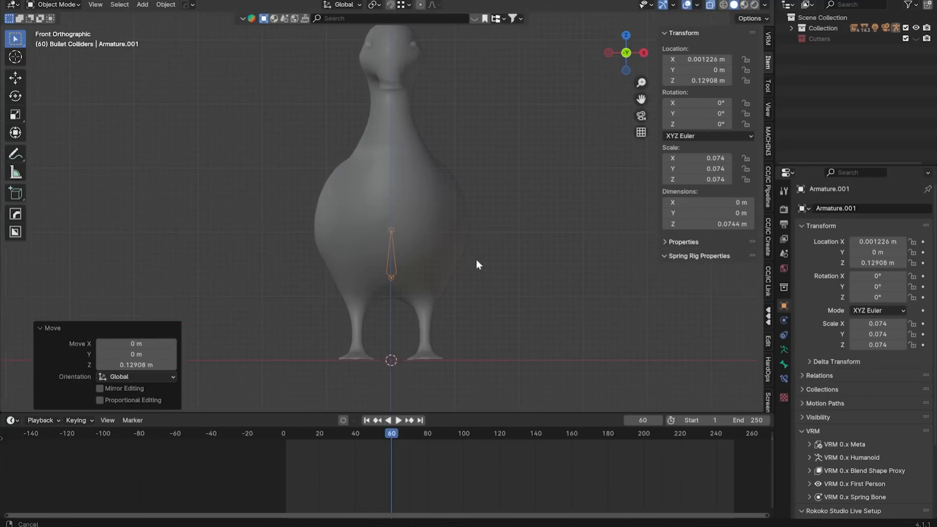
# Step: Duplicate the body bone about 0.163 m upward and angle the copy along the base of the neck
pyautogui.press('Tab')
pyautogui.click(488, 171)
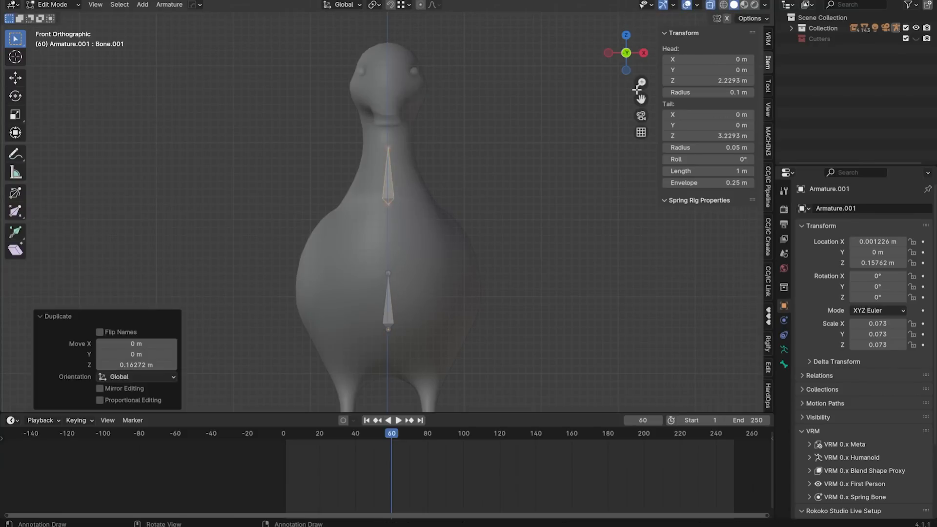
pyautogui.press('KP_3')
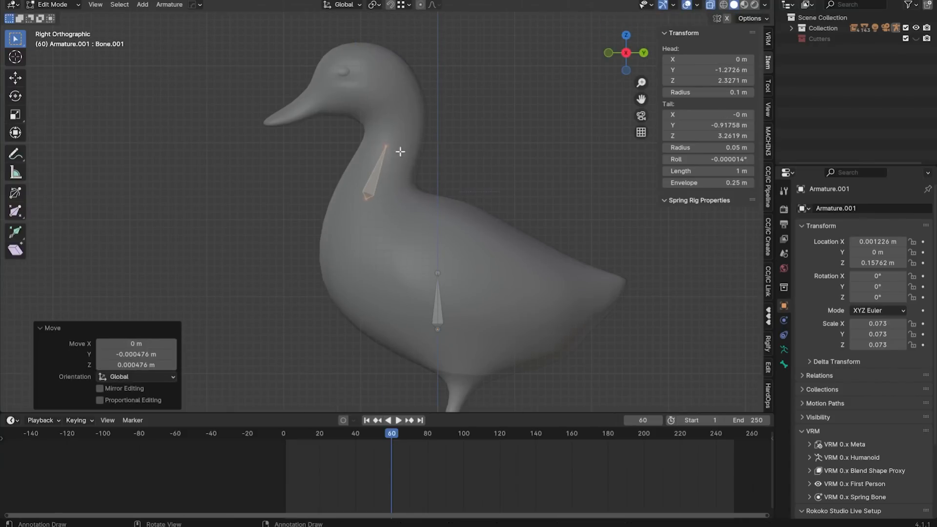
pyautogui.scroll(2, 388, 166)
pyautogui.click(381, 172)
# Step: Extrude two more bones up the neck into the head and adjust their joints to the neck's curve
pyautogui.press('e')
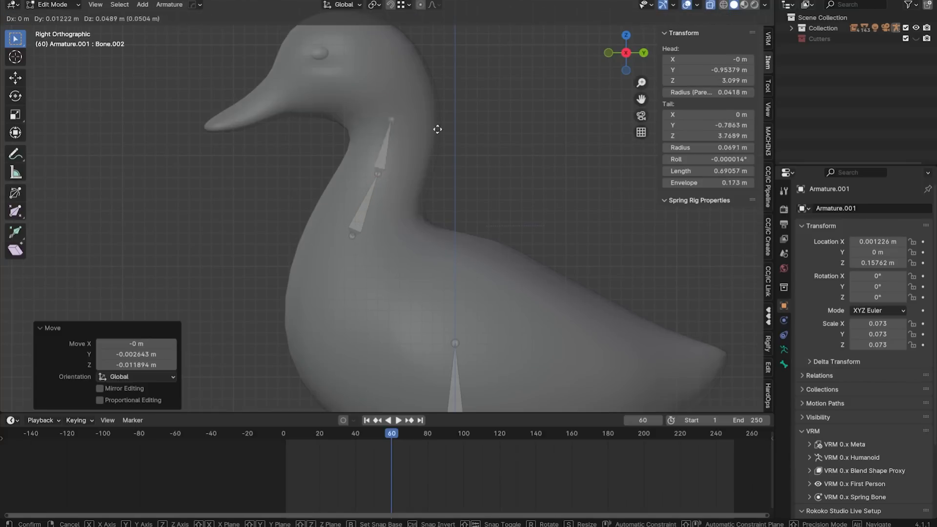
pyautogui.click(383, 156)
pyautogui.press('g')
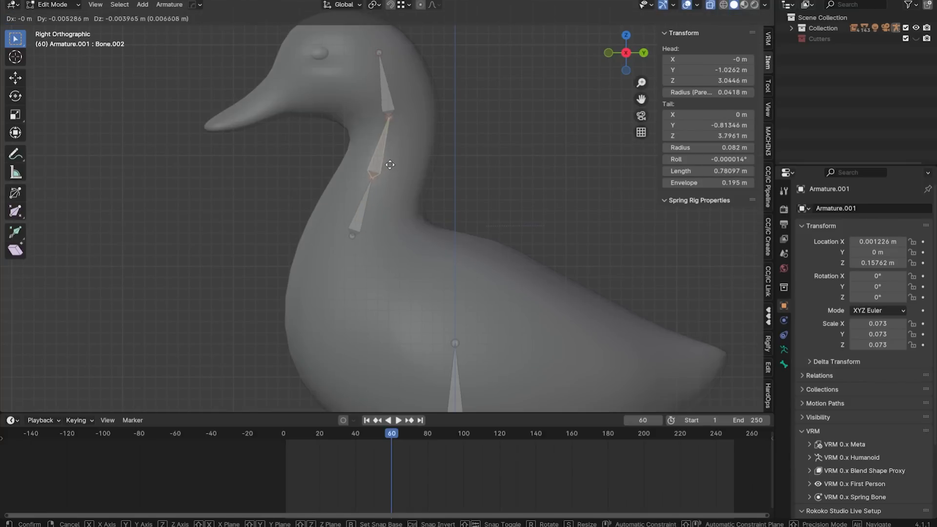
pyautogui.click(387, 163)
pyautogui.click(392, 122)
pyautogui.press('g')
pyautogui.click(390, 140)
pyautogui.click(381, 52)
pyautogui.press('g')
pyautogui.click(380, 76)
# Step: Extrude a head bone toward the beak and reposition both of its ends inside the head
pyautogui.press('e')
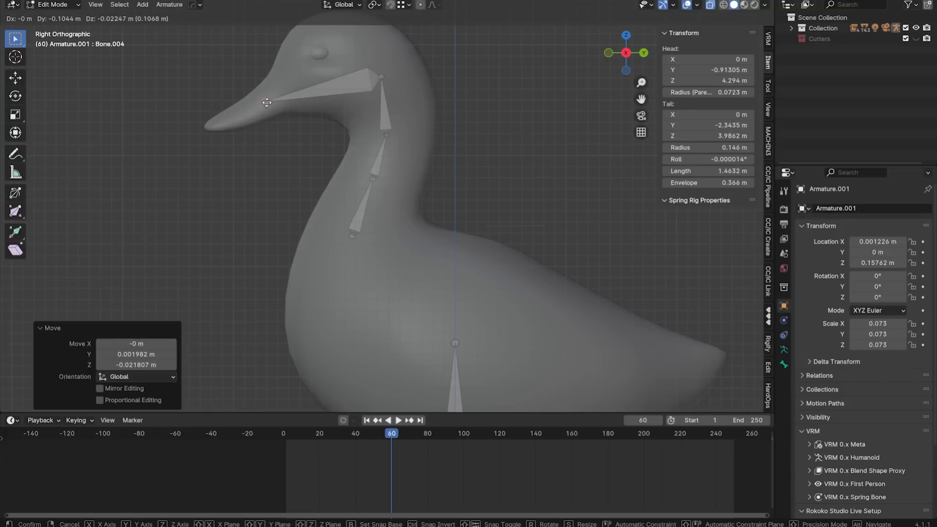
pyautogui.click(259, 102)
pyautogui.click(383, 77)
pyautogui.press('g')
pyautogui.click(372, 74)
pyautogui.click(265, 101)
pyautogui.press('g')
pyautogui.click(289, 100)
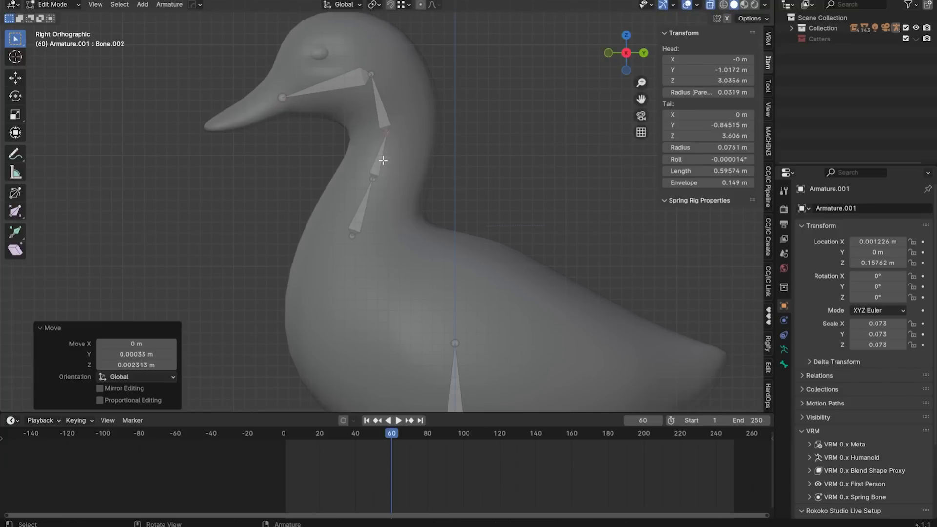
# Step: Refine the positions of the lower neck bone's base and upper joint to follow the neck
pyautogui.click(374, 177)
pyautogui.press('g')
pyautogui.click(377, 175)
pyautogui.click(355, 234)
pyautogui.press('g')
pyautogui.click(348, 234)
pyautogui.click(378, 179)
pyautogui.press('g')
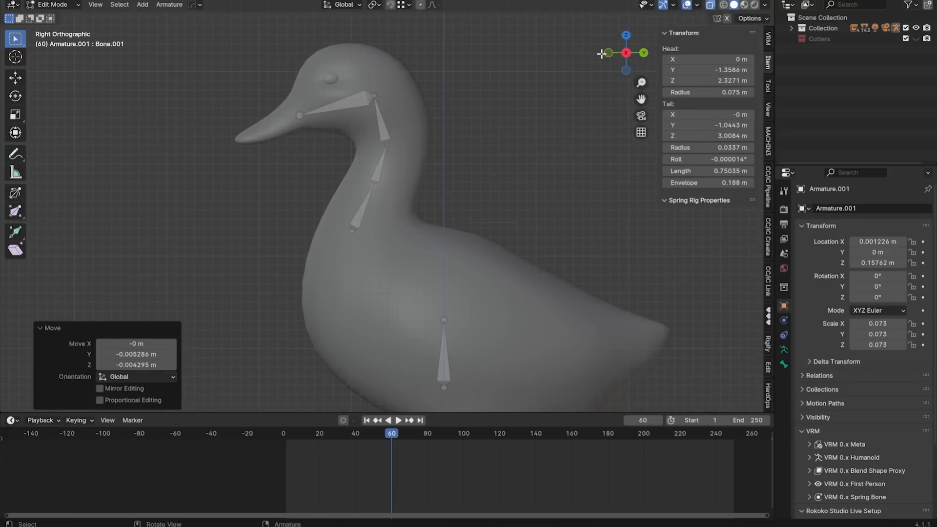
# Step: Duplicate the body bone onto one of the duck's legs and rotate the copy 180°
pyautogui.click(607, 53)
pyautogui.keyDown('shift'); pyautogui.moveTo(481, 272); pyautogui.dragTo(477, 96, button='middle'); pyautogui.keyUp('shift')
pyautogui.click(381, 189)
pyautogui.scroll(-3, 383, 191)
pyautogui.hotkey('shift', 'd')
pyautogui.click(404, 222)
pyautogui.write('r1')
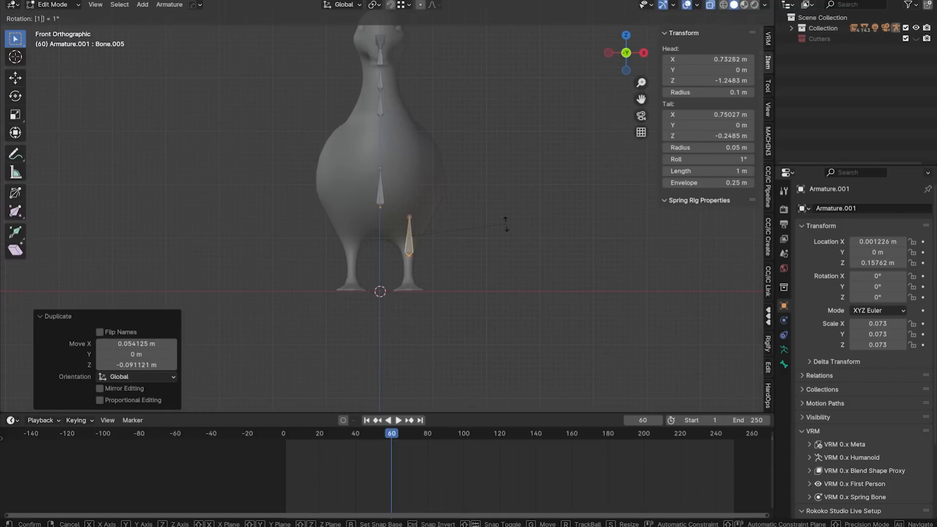
pyautogui.write('80')
pyautogui.press('Return')
# Step: Position the flipped bone at the top of the leg, aligning it in the front and side views
pyautogui.scroll(4, 504, 234)
pyautogui.keyDown('shift'); pyautogui.moveTo(509, 294); pyautogui.dragTo(506, 257, button='middle'); pyautogui.keyUp('shift')
pyautogui.press('g')
pyautogui.click(503, 286)
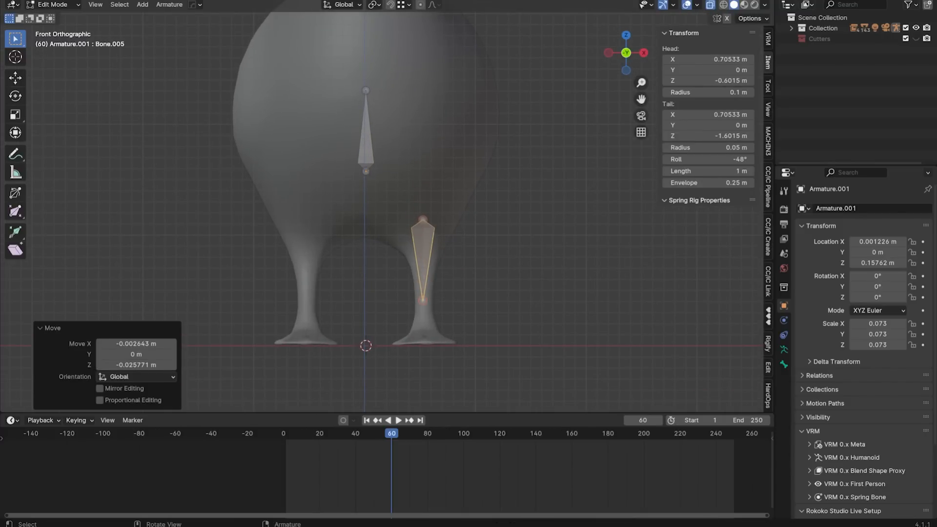
pyautogui.press('g')
pyautogui.click(428, 195)
pyautogui.click(643, 53)
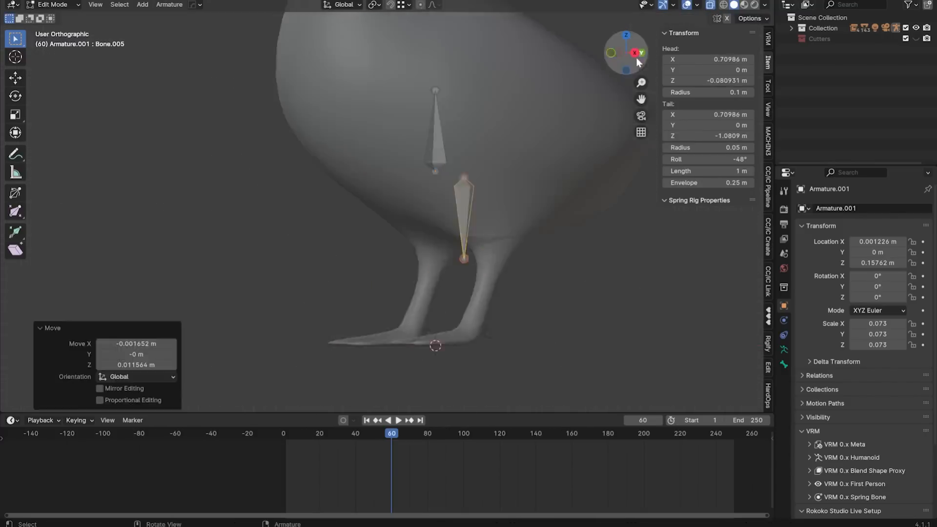
pyautogui.click(454, 210)
# Step: Extrude lower-leg and foot bones from the thigh bone down to the toes, and set the leg bones' roll to 0°
pyautogui.click(453, 260)
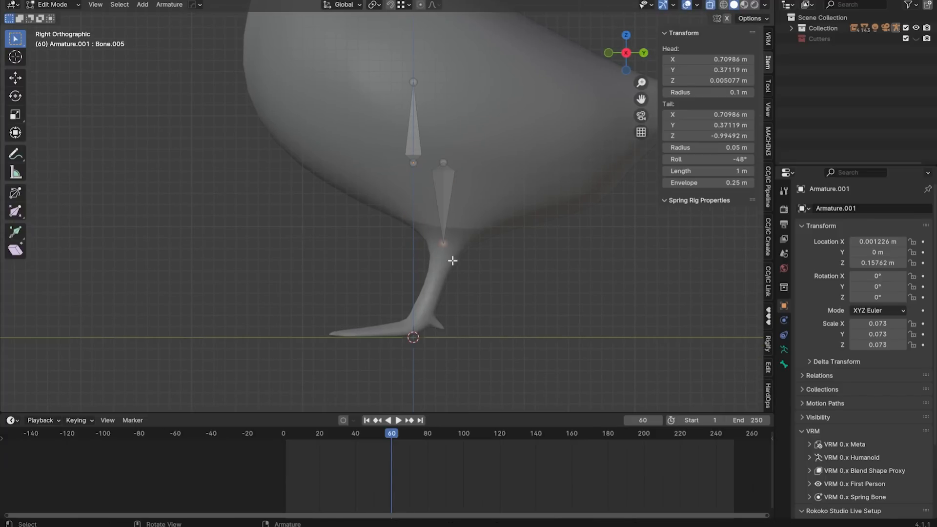
pyautogui.click(422, 339)
pyautogui.press('e')
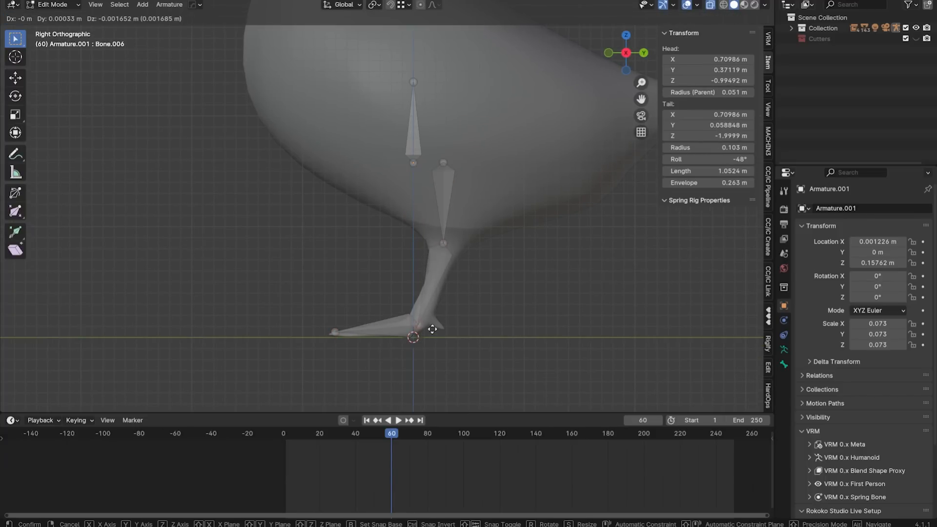
pyautogui.click(442, 257)
pyautogui.click(706, 159)
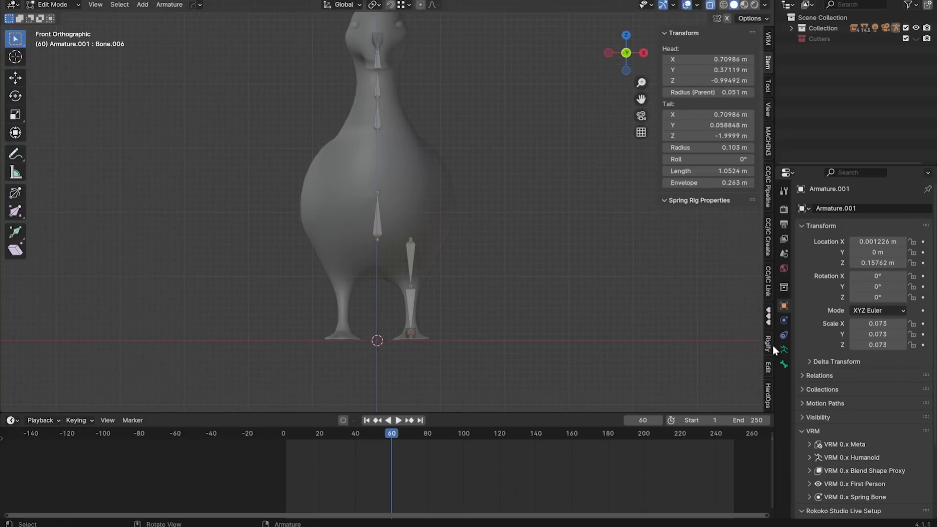
# Step: Rename the three leg bones Foot_L, Leg_L and Thigh_L, working up from the foot
pyautogui.click(784, 364)
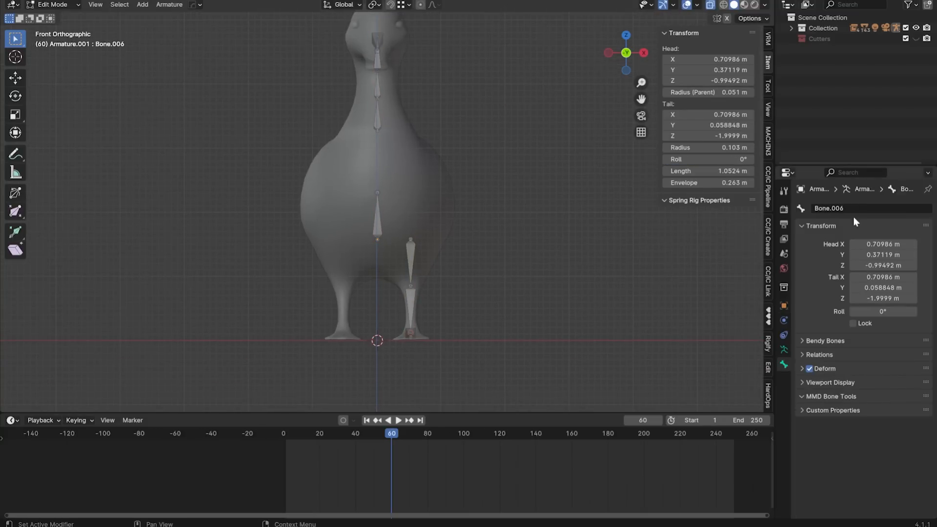
pyautogui.moveTo(431, 332); pyautogui.dragTo(342, 335, button='middle')
pyautogui.click(387, 340)
pyautogui.moveTo(460, 328); pyautogui.dragTo(440, 328, button='middle')
pyautogui.click(856, 206)
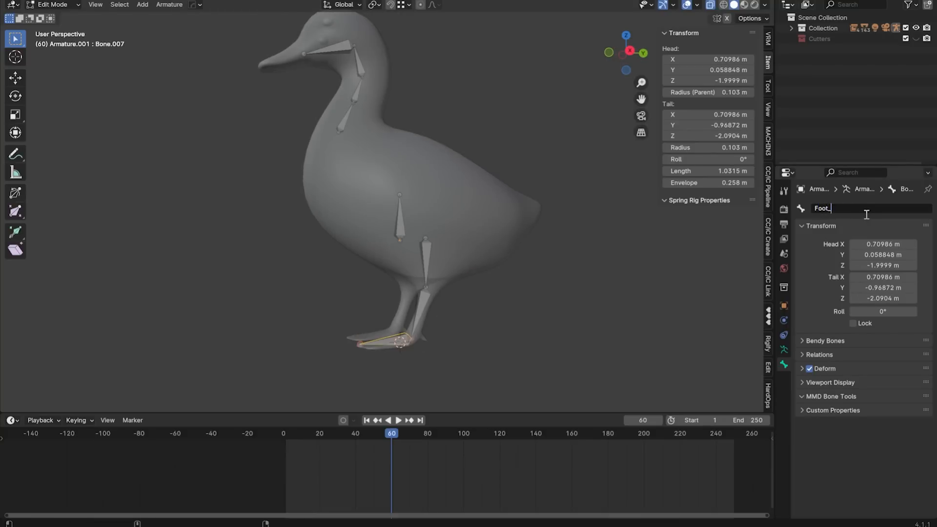
pyautogui.scroll(3, 434, 230)
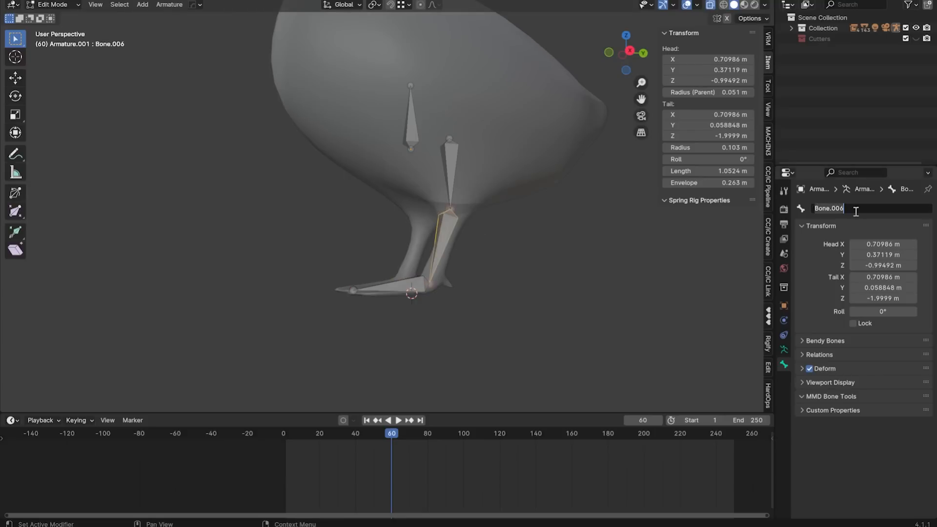
pyautogui.click(452, 164)
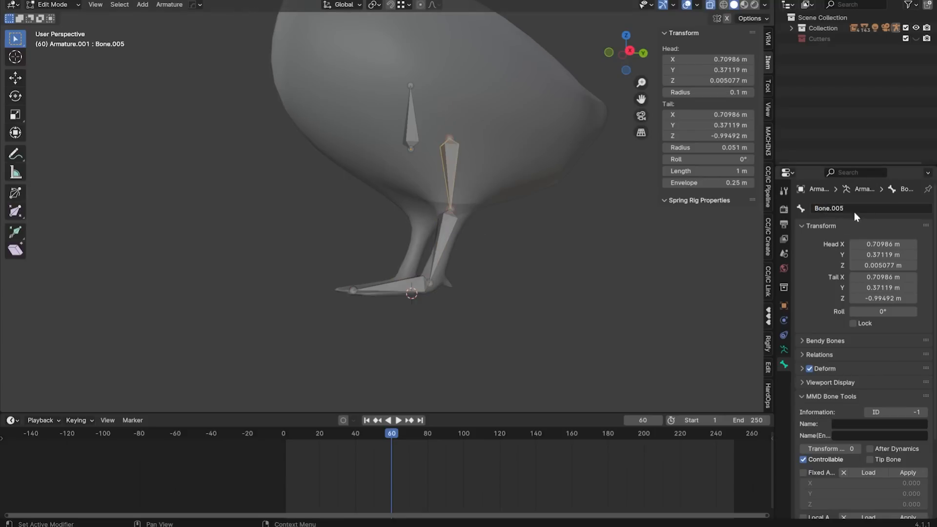
# Step: Lower the joint between Thigh_L and Leg_L slightly in the side view so it sits inside the leg
pyautogui.press('KP_3')
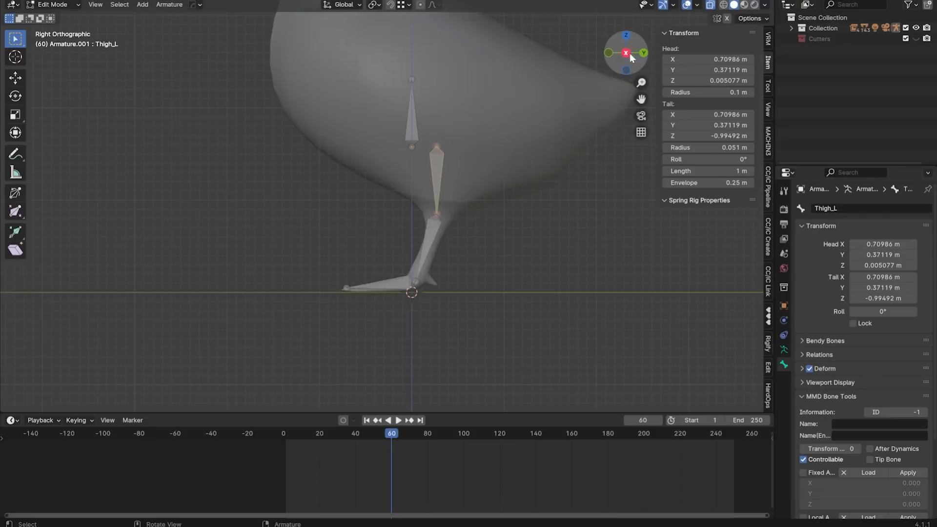
pyautogui.scroll(3, 421, 209)
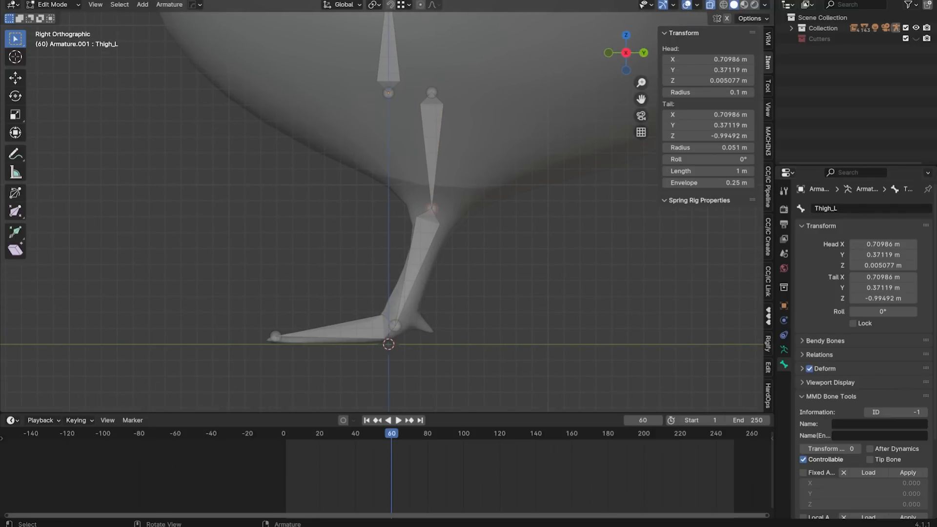
pyautogui.moveTo(431, 208); pyautogui.dragTo(431, 222)
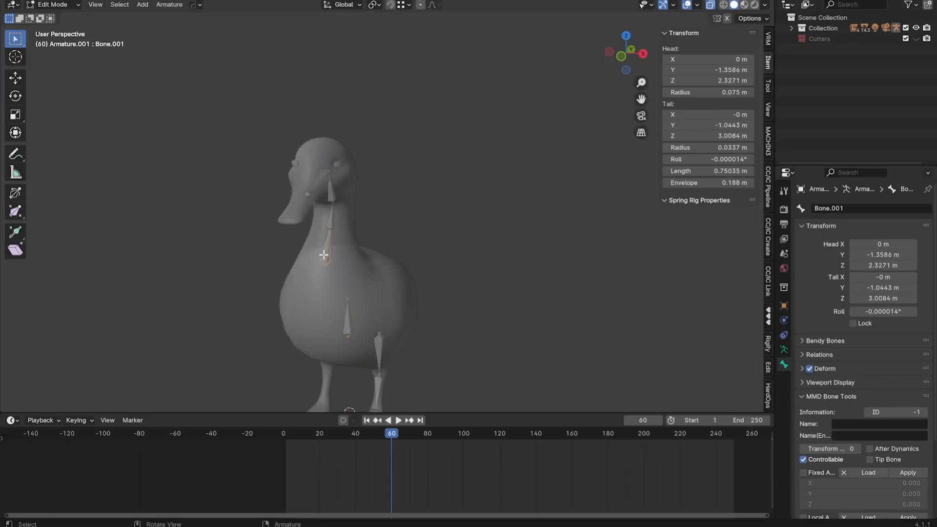
# Step: Rename the neck bones Neck1, Neck2 and Neck3 from the base up, the head bone Head and the body bone Torso
pyautogui.write('Ne')
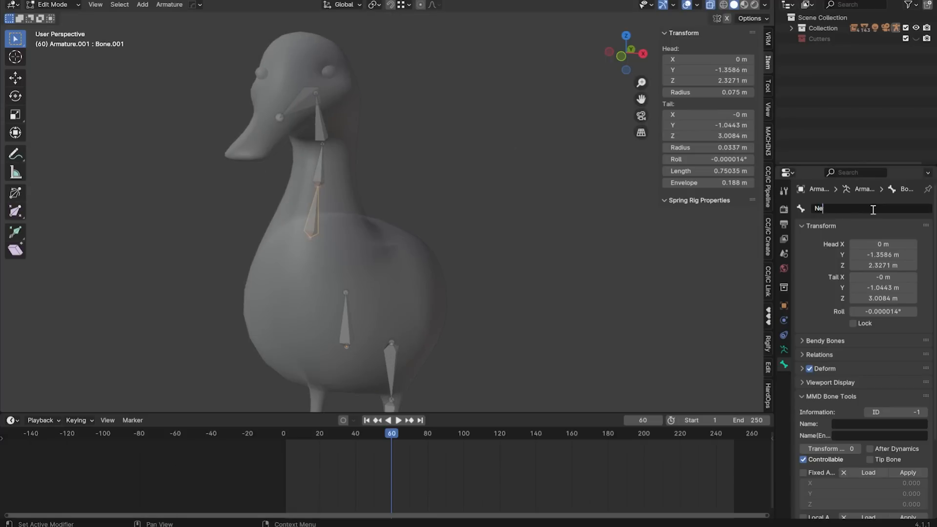
pyautogui.click(865, 208)
pyautogui.write('Nec')
pyautogui.press('Return')
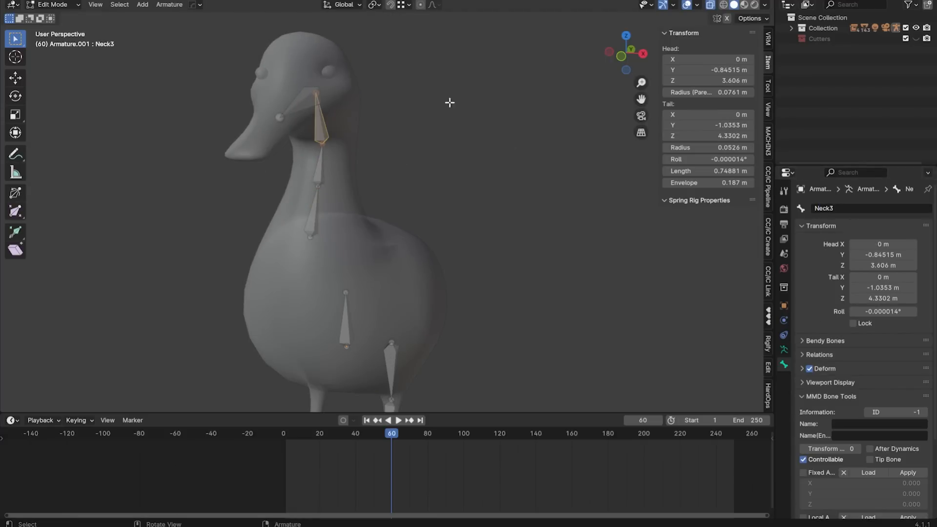
pyautogui.press('Return')
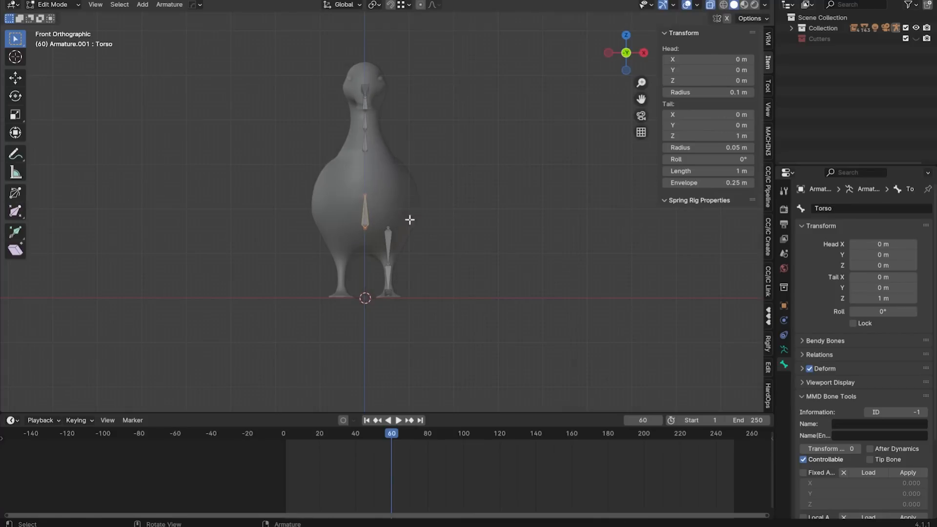
# Step: Duplicate the Torso bone to ground level between the feet, lay it flat pointing forward, and name it Root
pyautogui.click(403, 291)
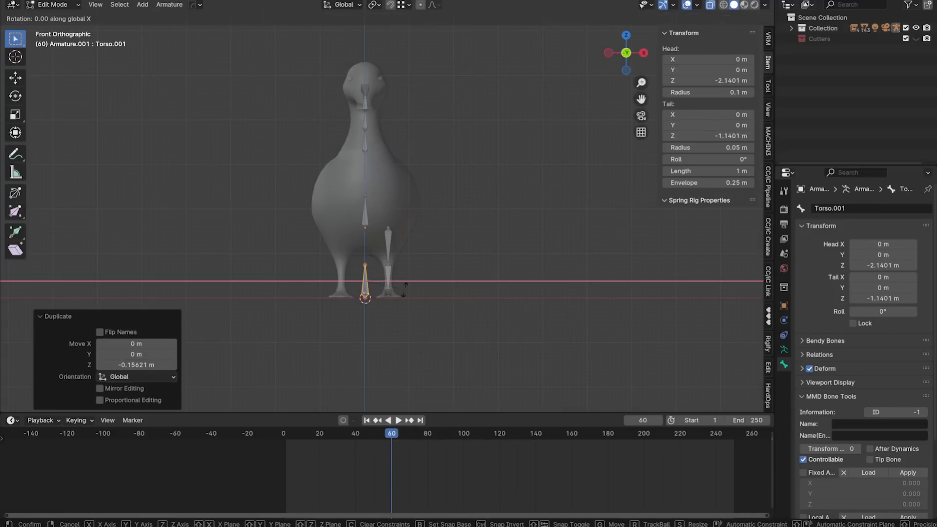
pyautogui.press('Return')
pyautogui.click(644, 53)
pyautogui.scroll(3, 477, 295)
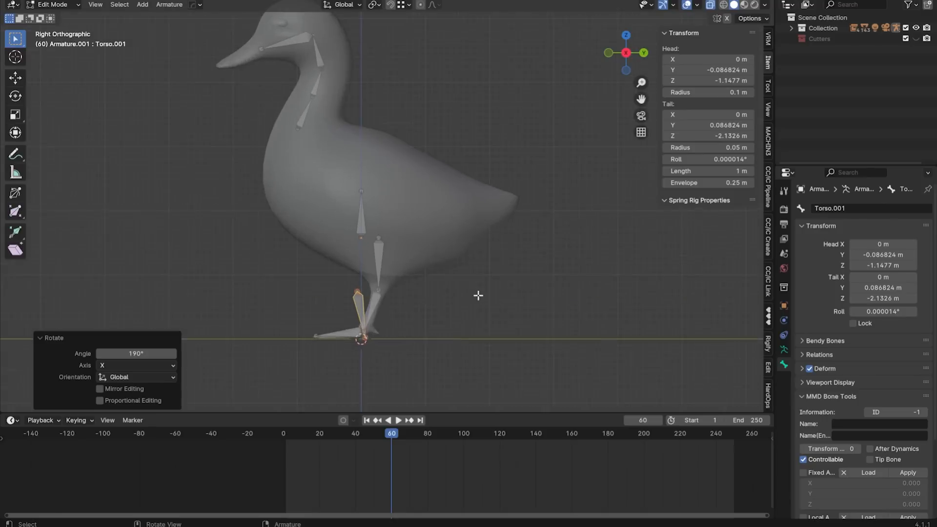
pyautogui.hotkey('ctrl', 'z')
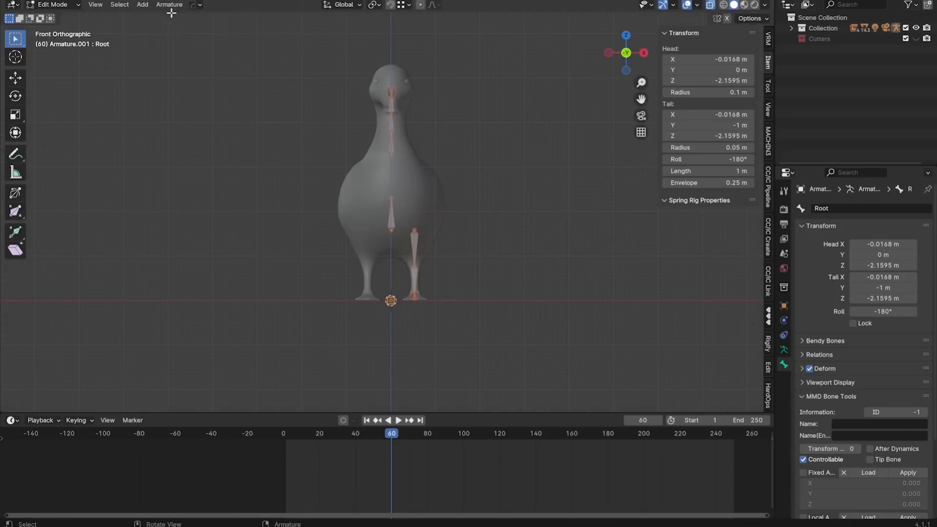
# Step: Symmetrize the whole armature to mirror the left leg bones onto the duck's other leg
pyautogui.click(157, 6)
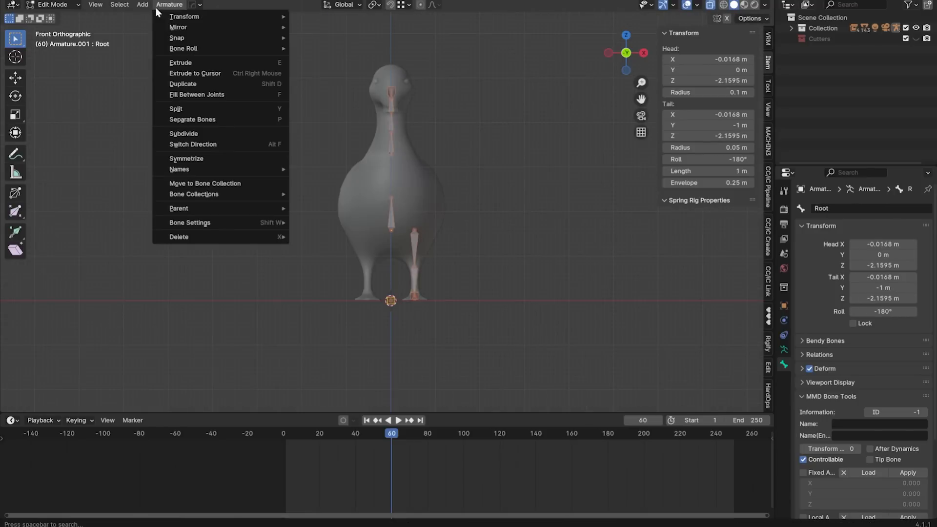
pyautogui.click(222, 158)
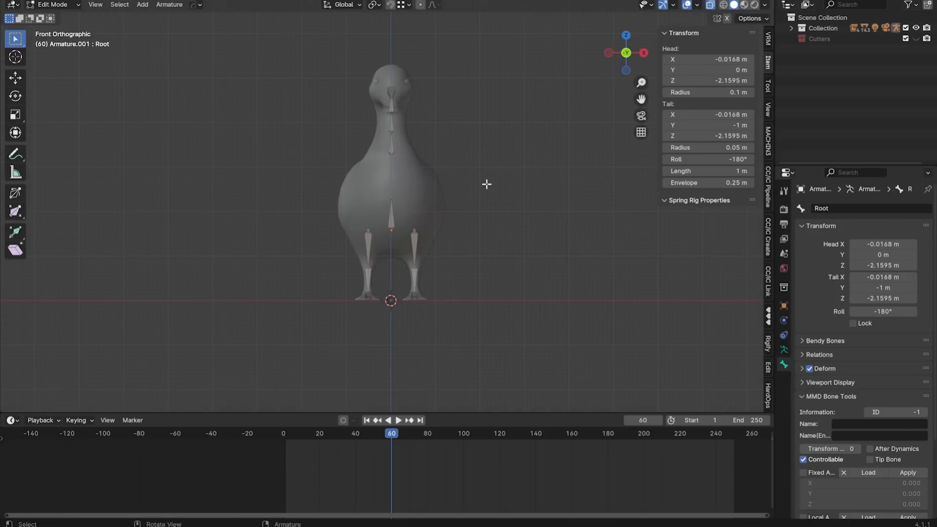
pyautogui.keyDown('shift'); pyautogui.moveTo(473, 238); pyautogui.dragTo(467, 188, button='middle'); pyautogui.keyUp('shift')
# Step: Parent the thigh bones to the Torso bone with Keep Offset and test-rotate Thigh_L
pyautogui.keyDown('shift'); pyautogui.click(366, 241); pyautogui.keyUp('shift')
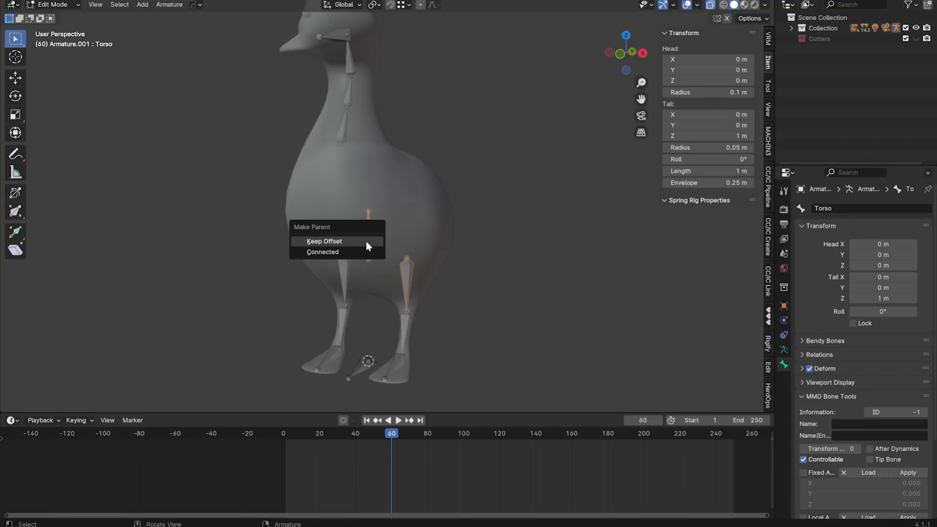
pyautogui.click(373, 246)
pyautogui.click(409, 283)
pyautogui.press('r')
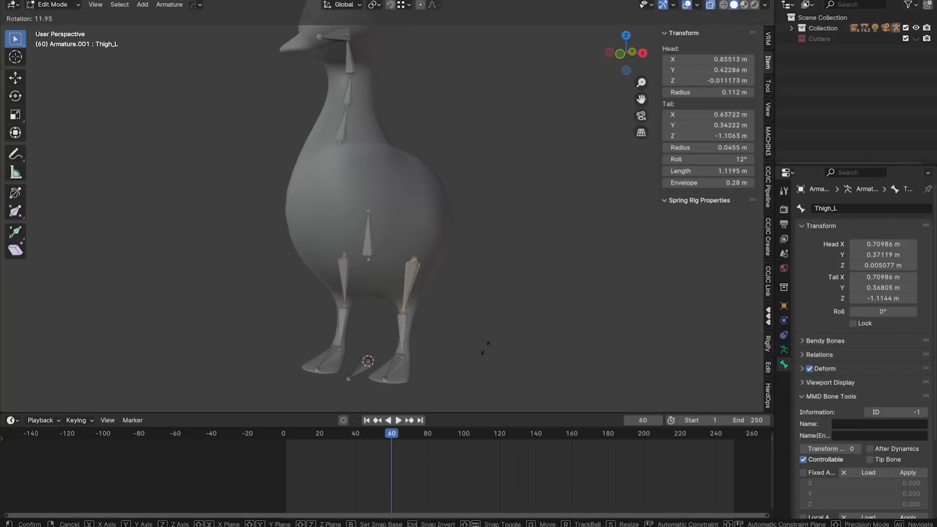
# Step: Parent the Neck1 bone to Torso and the Torso bone to Root, both with Keep Offset
pyautogui.keyDown('shift'); pyautogui.moveTo(356, 122); pyautogui.dragTo(356, 185, button='middle'); pyautogui.keyUp('shift')
pyautogui.click(353, 198)
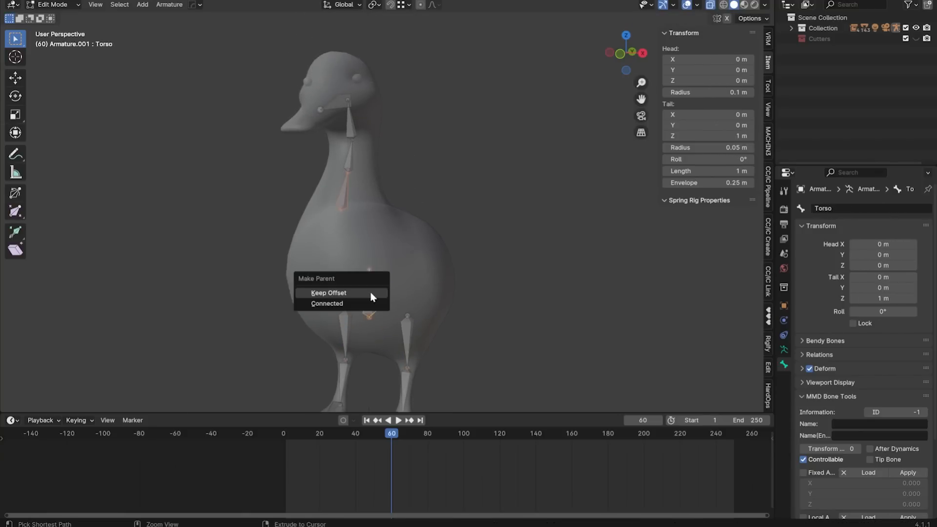
pyautogui.click(371, 308)
pyautogui.keyDown('shift'); pyautogui.moveTo(421, 381); pyautogui.dragTo(428, 266, button='middle'); pyautogui.keyUp('shift')
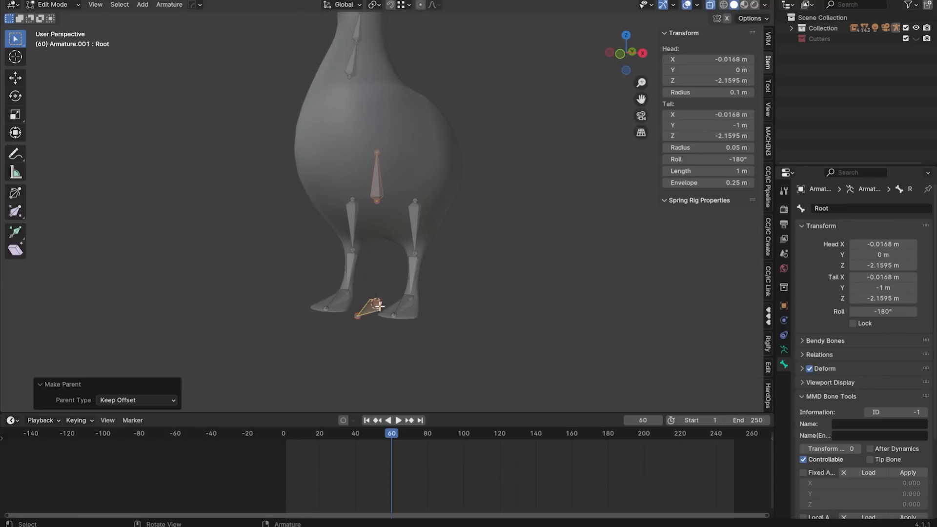
pyautogui.moveTo(378, 305); pyautogui.dragTo(306, 277, button='middle')
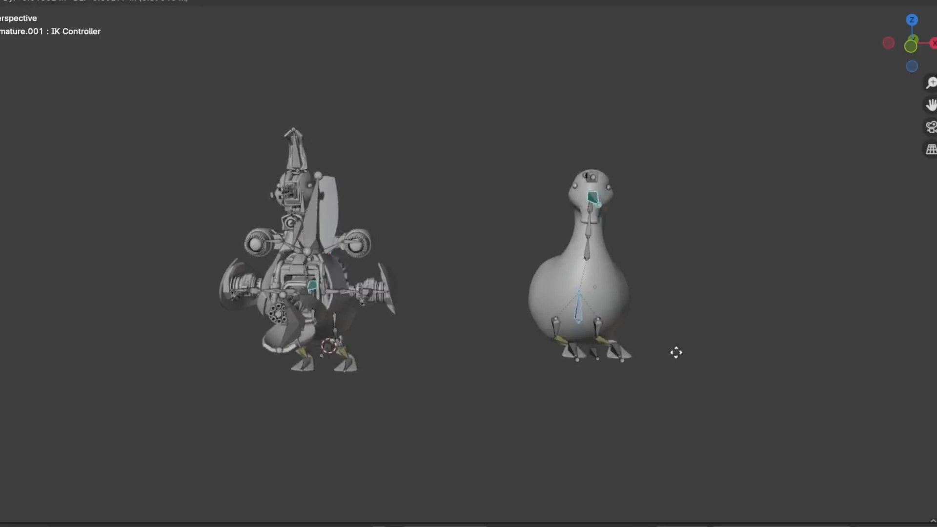
pyautogui.press('s')
pyautogui.press('z')
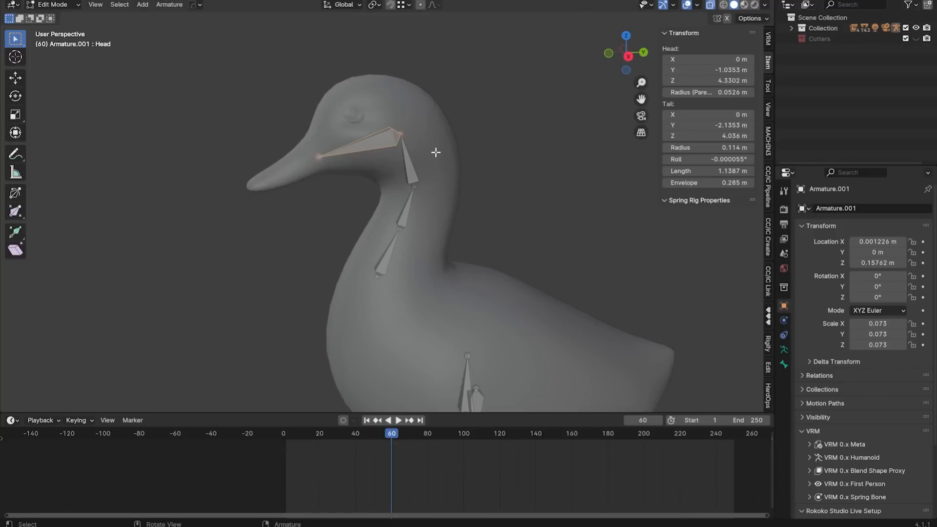
# Step: Extrude a bone from the Head bone's tip out past the beak and name it IK Controller
pyautogui.press('KP_3')
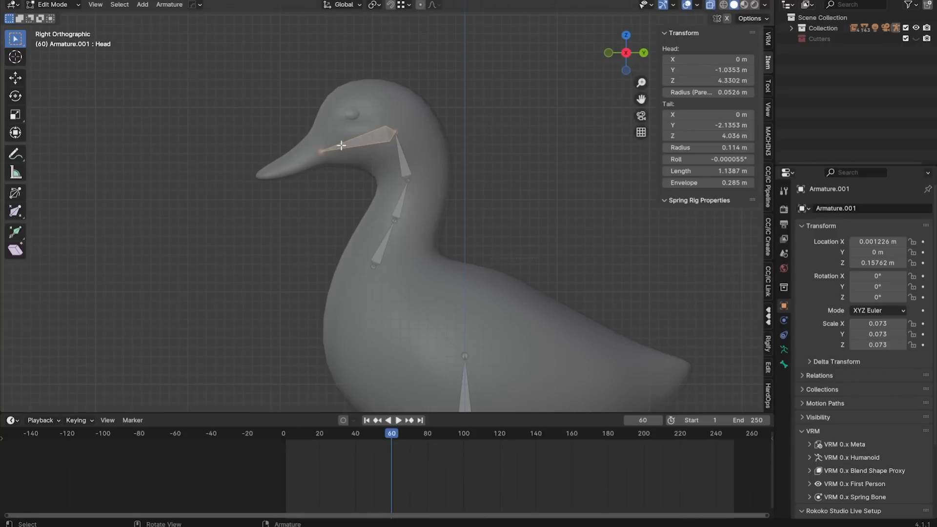
pyautogui.click(204, 186)
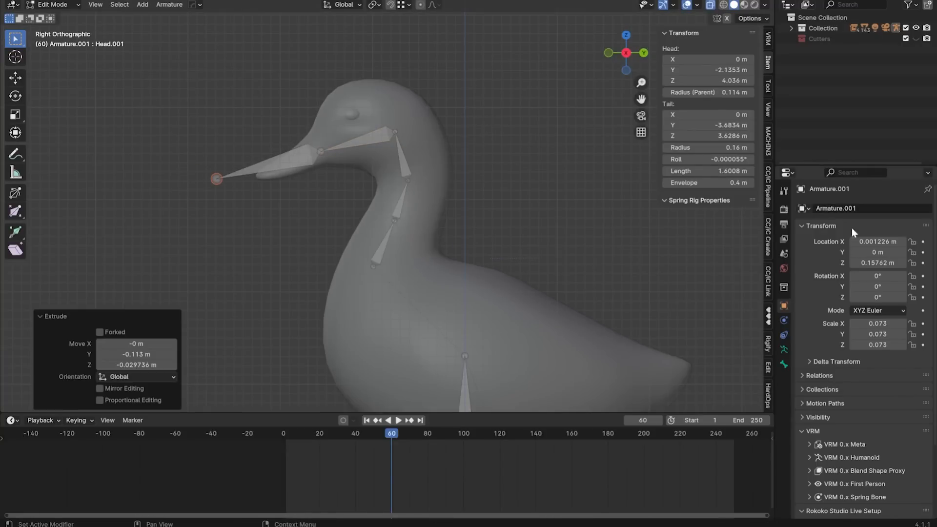
pyautogui.click(784, 364)
pyautogui.click(273, 164)
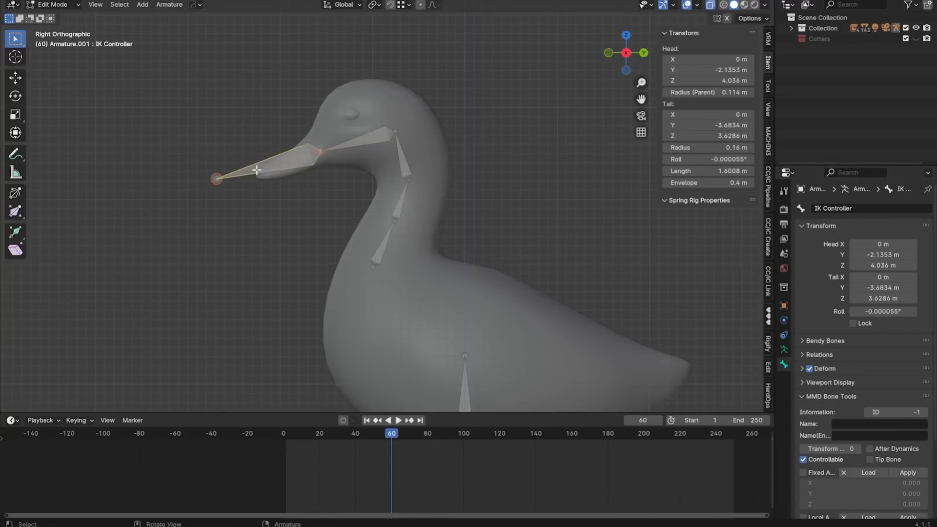
# Step: Disconnect the IK Controller bone from the Head bone and clear its parent
pyautogui.moveTo(303, 175); pyautogui.dragTo(404, 157, button='middle')
pyautogui.hotkey('alt', 'p')
pyautogui.click(366, 179)
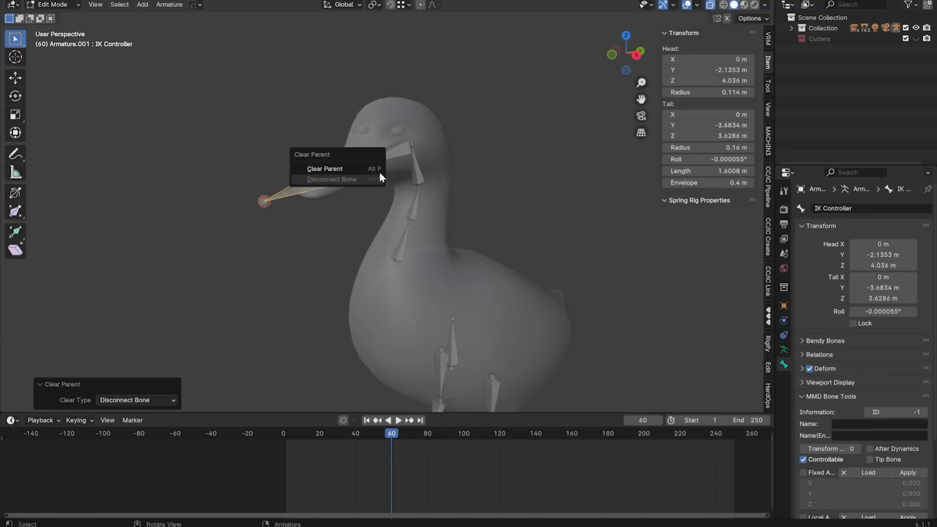
pyautogui.click(289, 190)
# Step: Switch to Pose Mode and add an Inverse Kinematics bone constraint to the Head bone
pyautogui.click(784, 350)
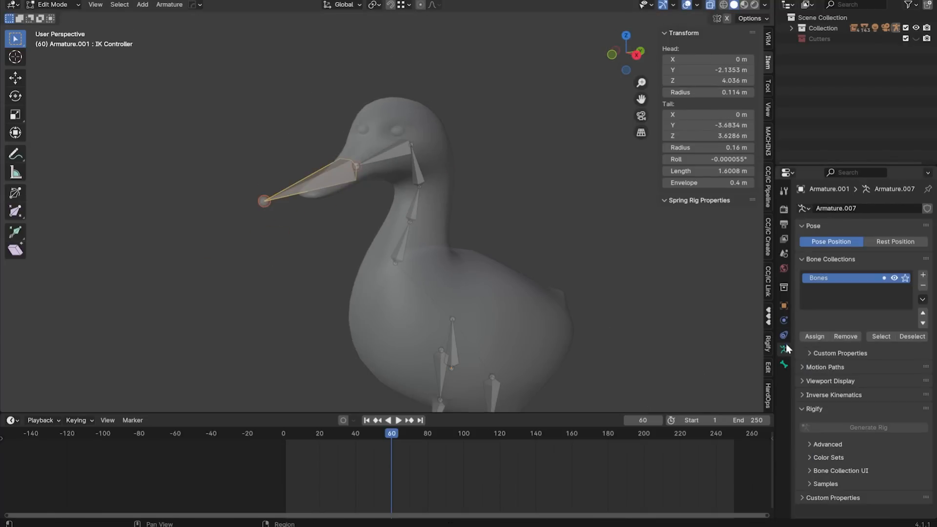
pyautogui.click(784, 334)
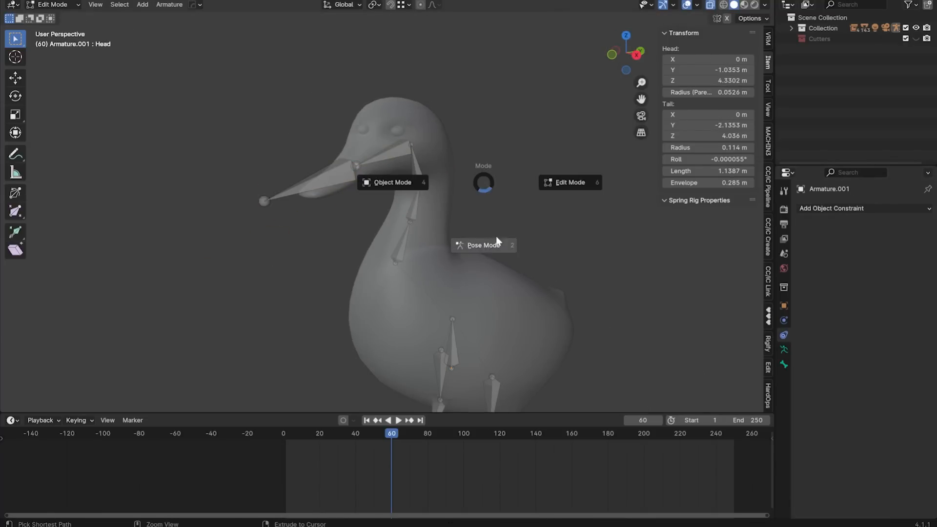
pyautogui.click(497, 241)
pyautogui.click(420, 162)
pyautogui.click(847, 208)
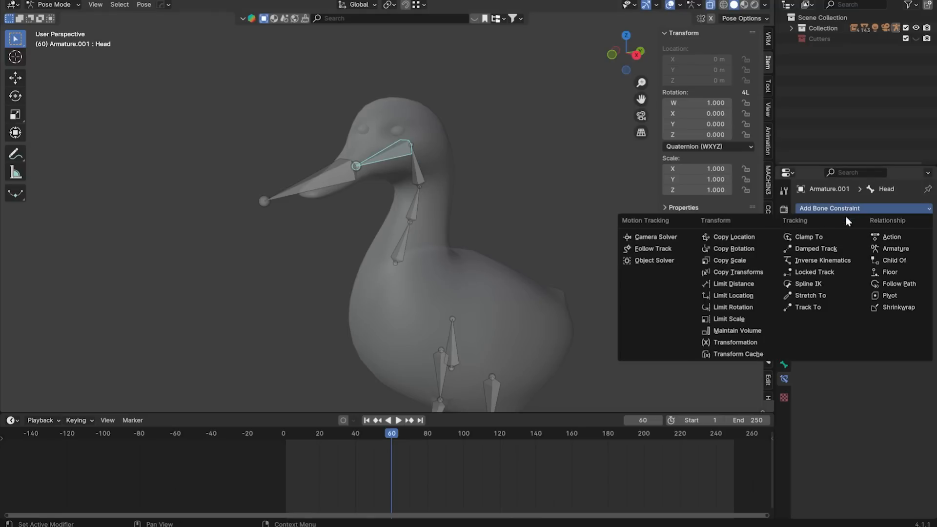
pyautogui.click(805, 260)
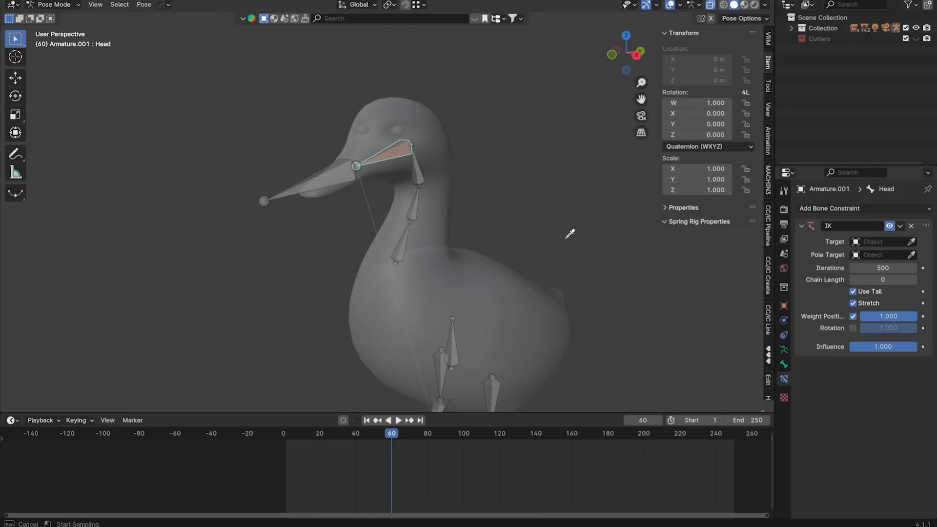
# Step: Target the Head's IK constraint at Armature.001's IK Controller bone and set the chain length to 5
pyautogui.click(324, 178)
pyautogui.click(889, 255)
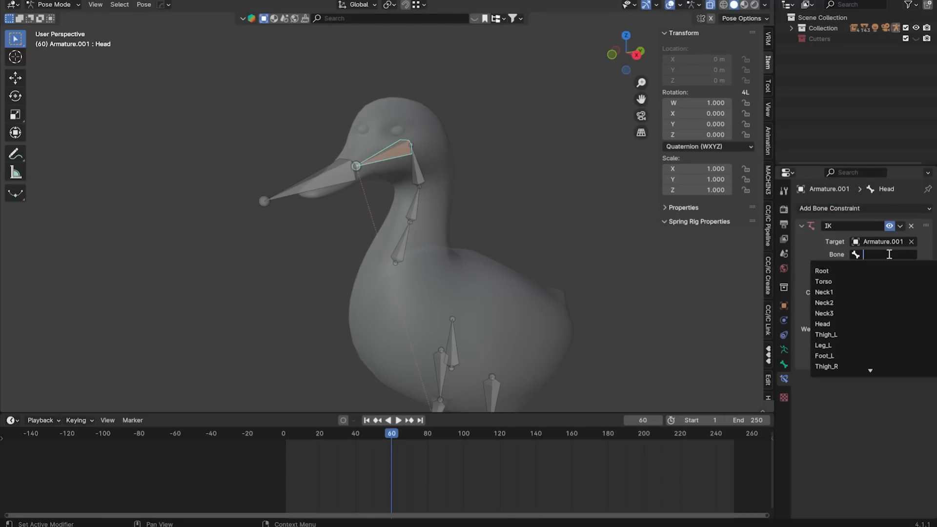
pyautogui.click(859, 271)
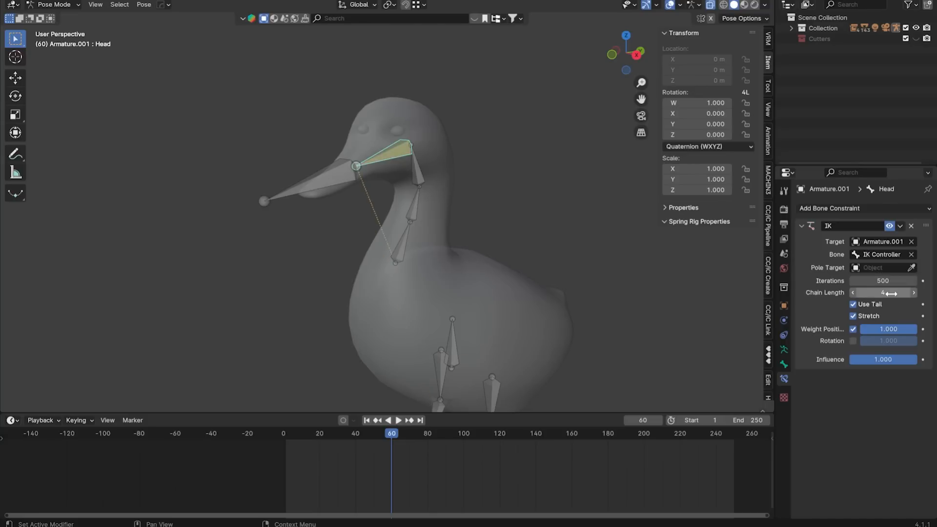
pyautogui.moveTo(586, 295); pyautogui.dragTo(792, 279, button='middle')
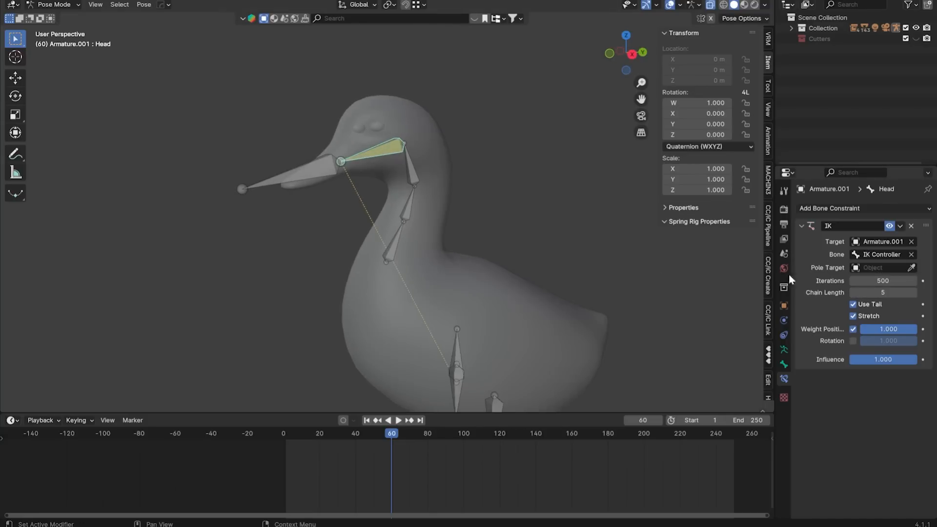
# Step: Try moving the IK Controller bone to test how the neck chain bends
pyautogui.click(334, 183)
pyautogui.press('g')
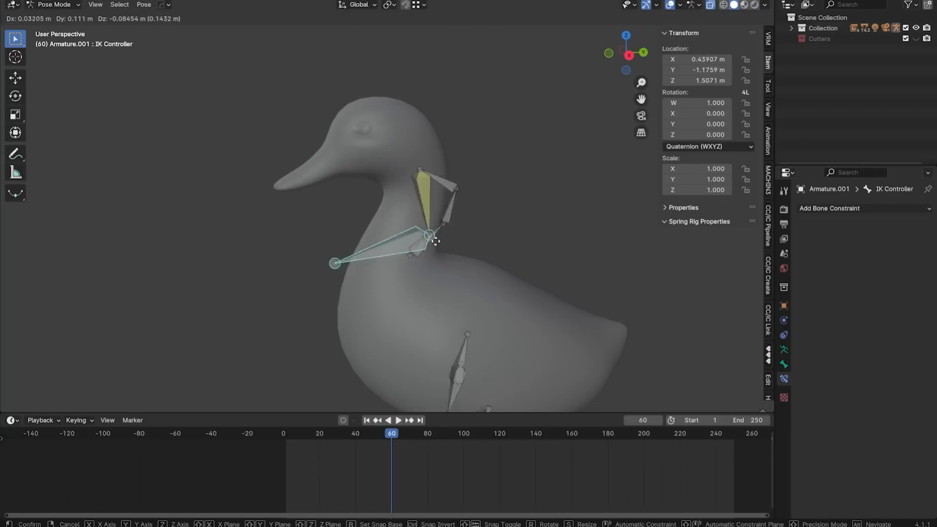
pyautogui.press('Escape')
# Step: Set the Head's IK chain length to 4 and test the neck again by moving the IK Controller bone
pyautogui.moveTo(485, 285); pyautogui.dragTo(408, 238, button='middle')
pyautogui.click(384, 156)
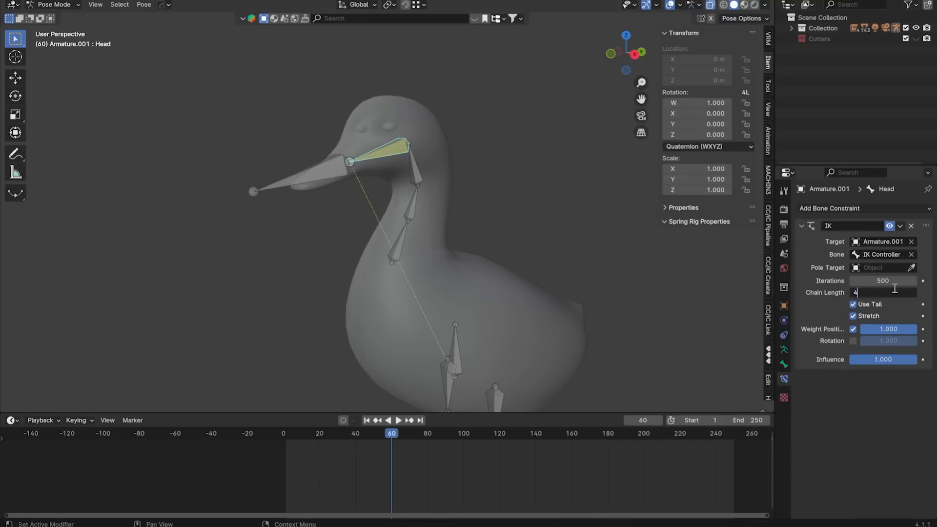
pyautogui.click(254, 184)
pyautogui.press('g')
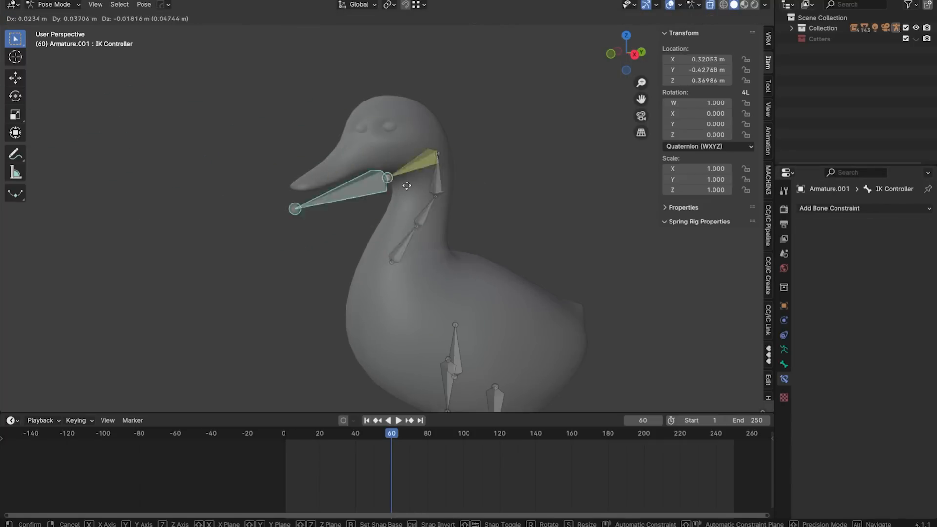
pyautogui.hotkey('shift', 'z')
# Step: In Edit Mode, extrude a bone about 1.73 m long from Neck2's tip backward along the Y axis in right view
pyautogui.moveTo(416, 241); pyautogui.dragTo(574, 319, button='middle')
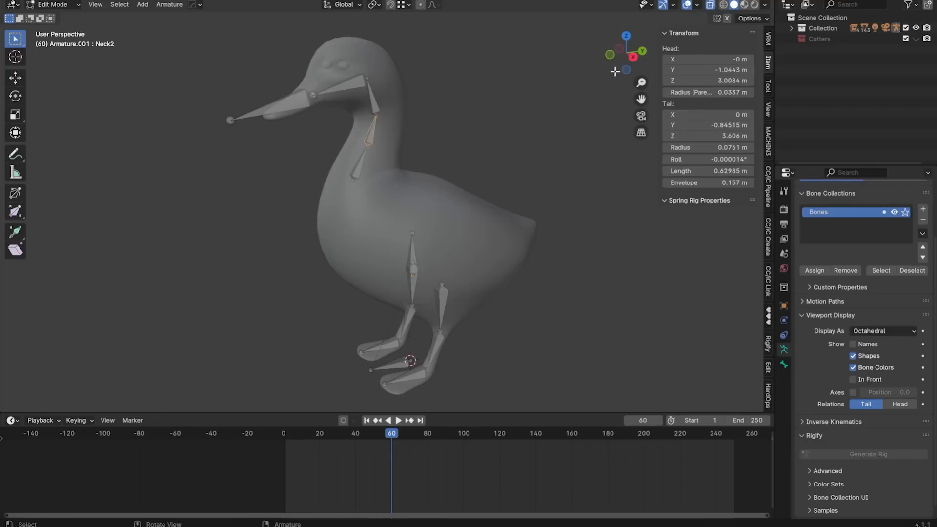
pyautogui.click(633, 57)
pyautogui.press('e')
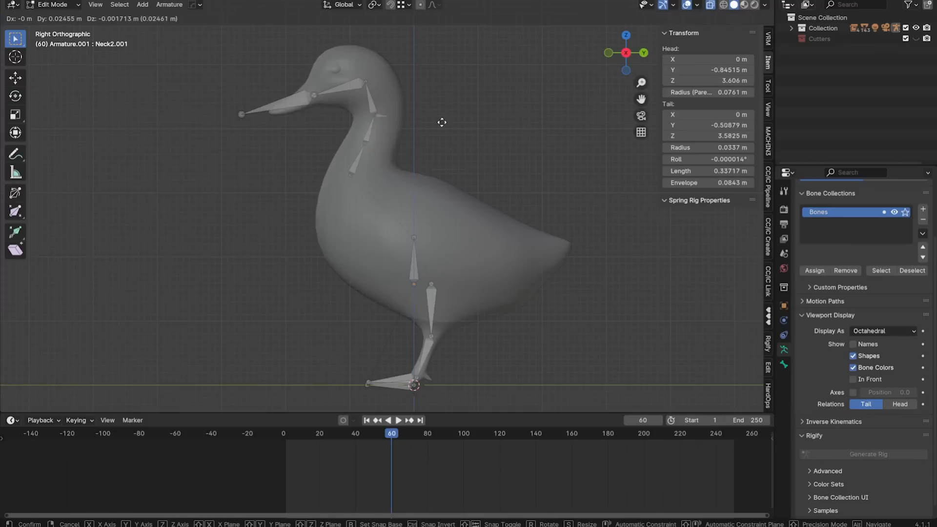
pyautogui.click(486, 119)
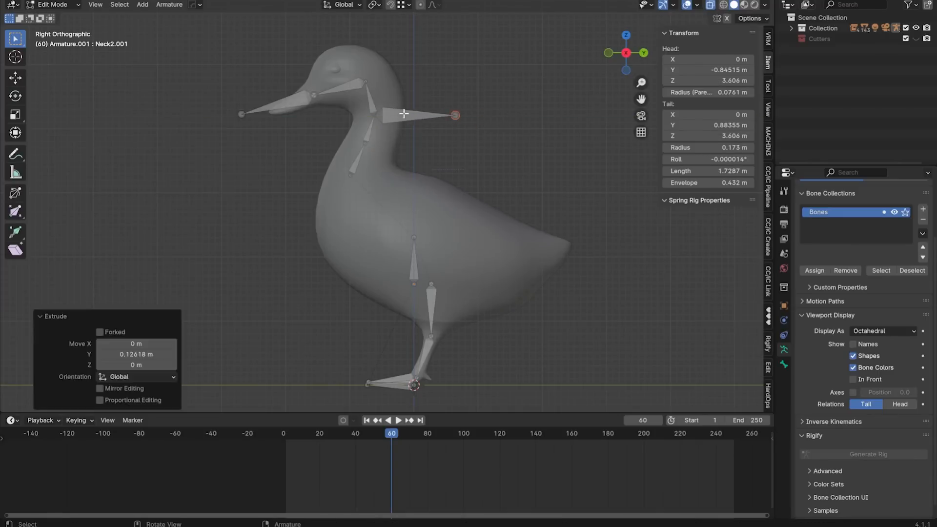
# Step: Clear the extruded bone's parent and move it back along Y behind the neck, with its head at about Y 1.07 m
pyautogui.hotkey('alt', 'p')
pyautogui.click(449, 129)
pyautogui.press('g')
pyautogui.click(535, 130)
pyautogui.keyDown('shift'); pyautogui.moveTo(535, 130); pyautogui.dragTo(510, 145, button='middle'); pyautogui.keyUp('shift')
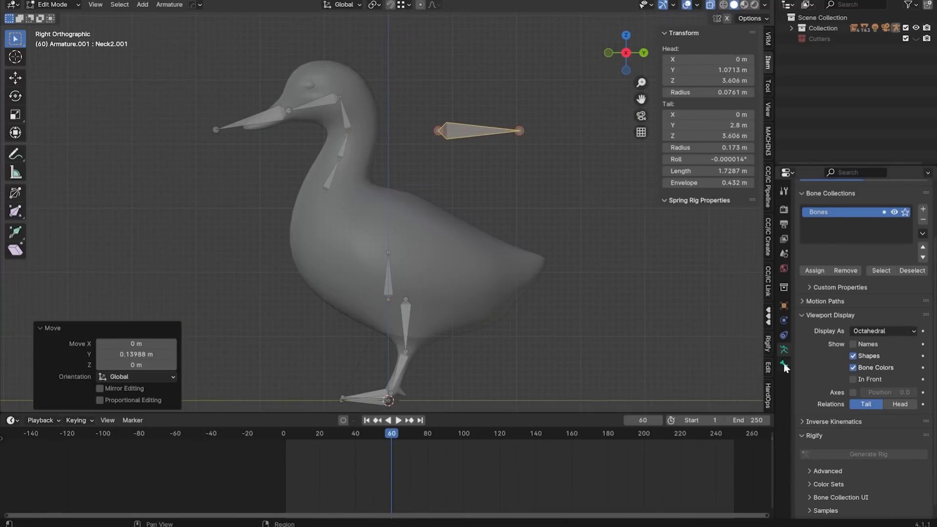
# Step: Name the bone Neck Pole and set it as the pole target of the Head's IK constraint
pyautogui.click(783, 364)
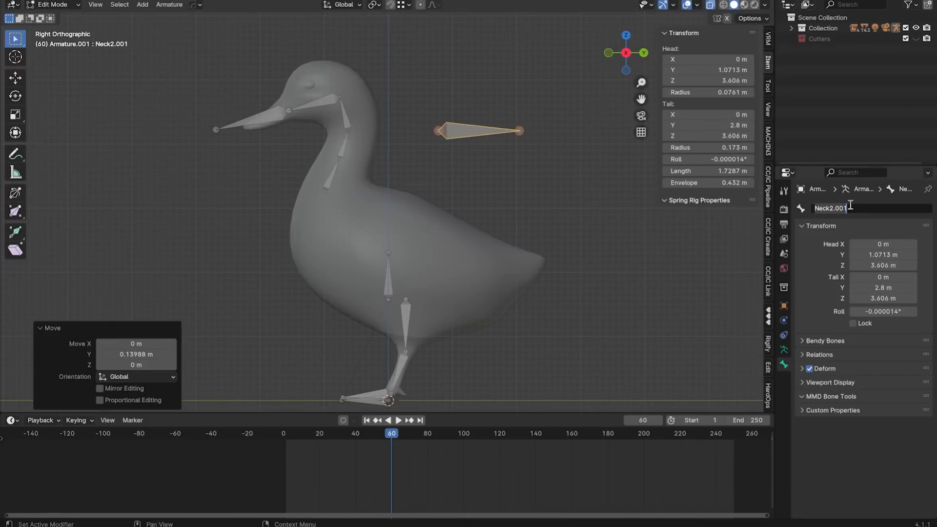
pyautogui.click(784, 351)
pyautogui.hotkey('ctrl', 'Tab')
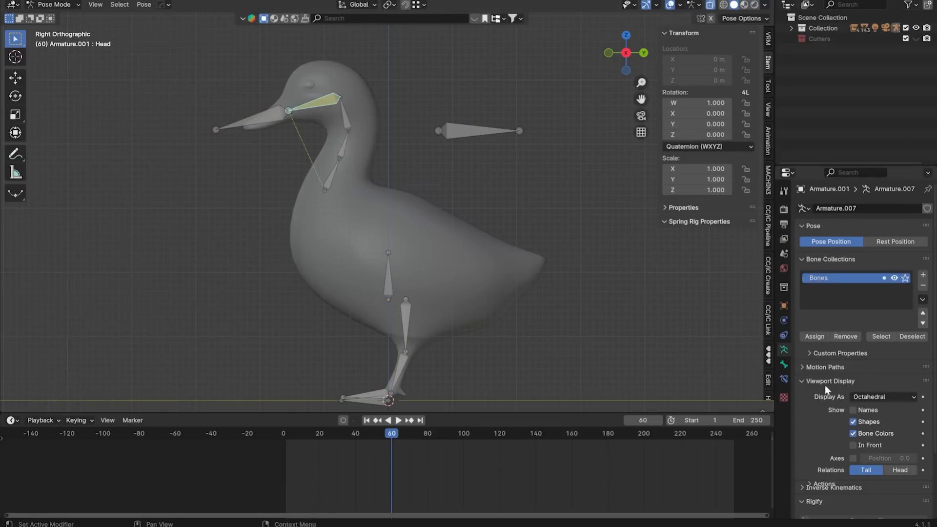
pyautogui.click(784, 379)
pyautogui.click(880, 282)
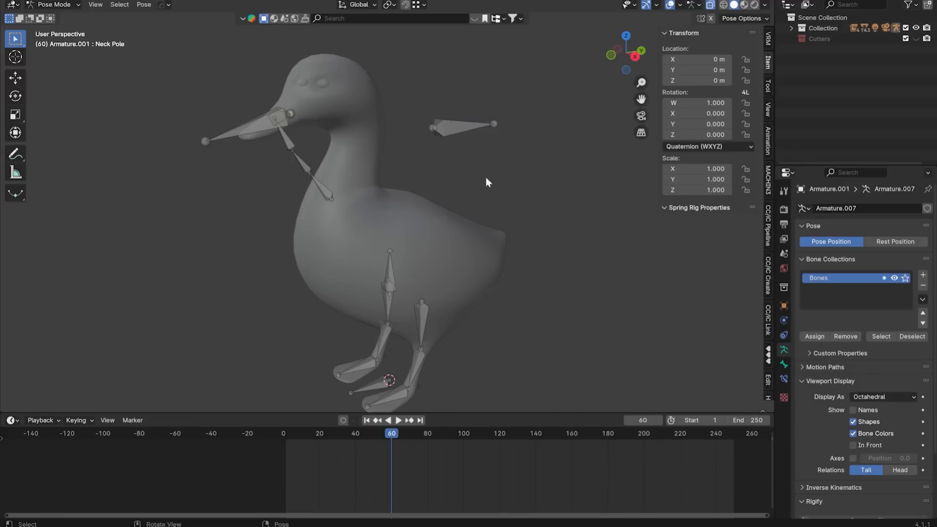
# Step: Display the armature's bone axes and examine the orientation of the neck bones against the Neck Pole
pyautogui.click(784, 364)
pyautogui.click(784, 350)
pyautogui.scroll(5, 396, 199)
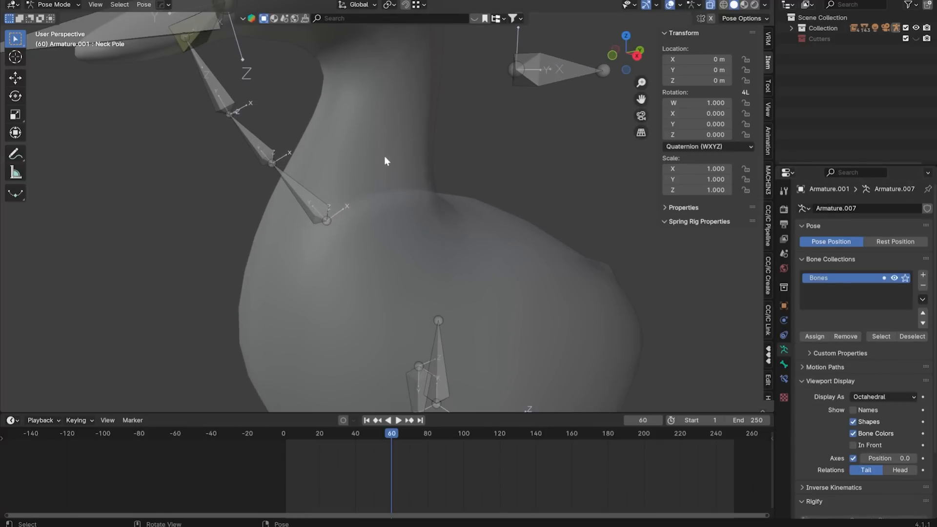
pyautogui.scroll(-6, 385, 161)
pyautogui.scroll(2, 315, 247)
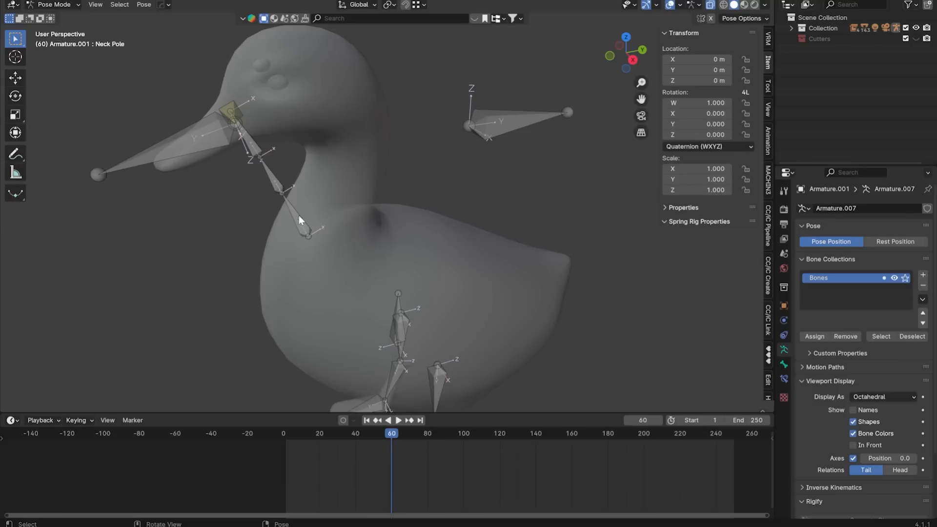
# Step: In Edit Mode, set the bone roll to 90° on the neck bones and the Head bone
pyautogui.hotkey('ctrl', 'Tab')
pyautogui.press('Tab')
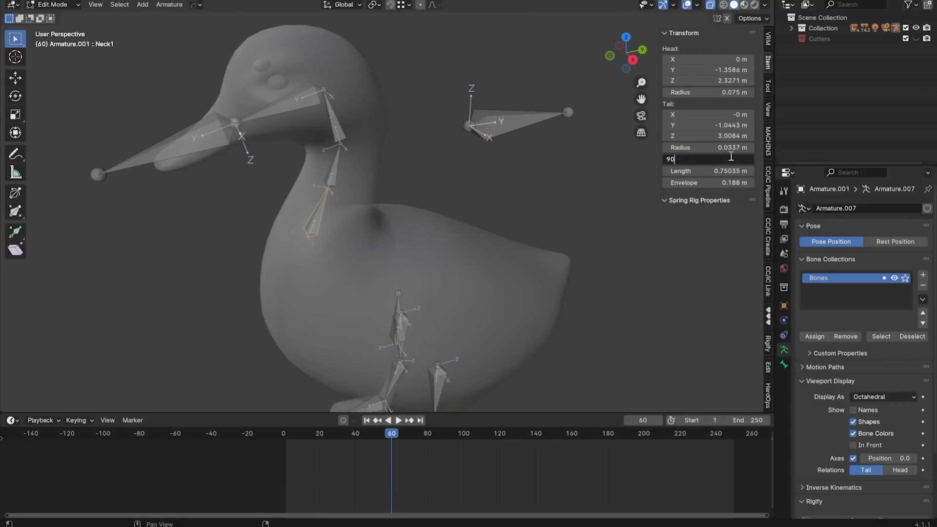
pyautogui.moveTo(418, 210); pyautogui.dragTo(488, 203, button='middle')
pyautogui.press(']')
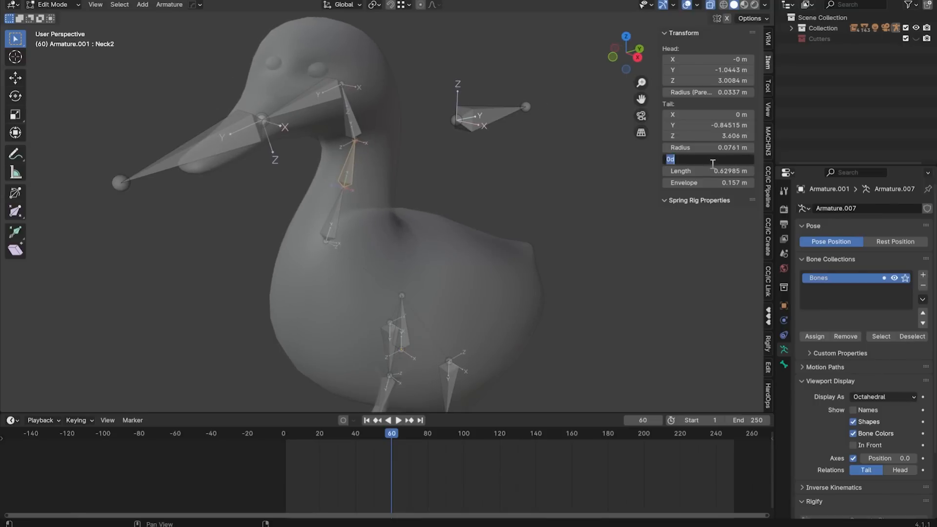
pyautogui.press(']')
pyautogui.moveTo(345, 120); pyautogui.dragTo(506, 171, button='middle')
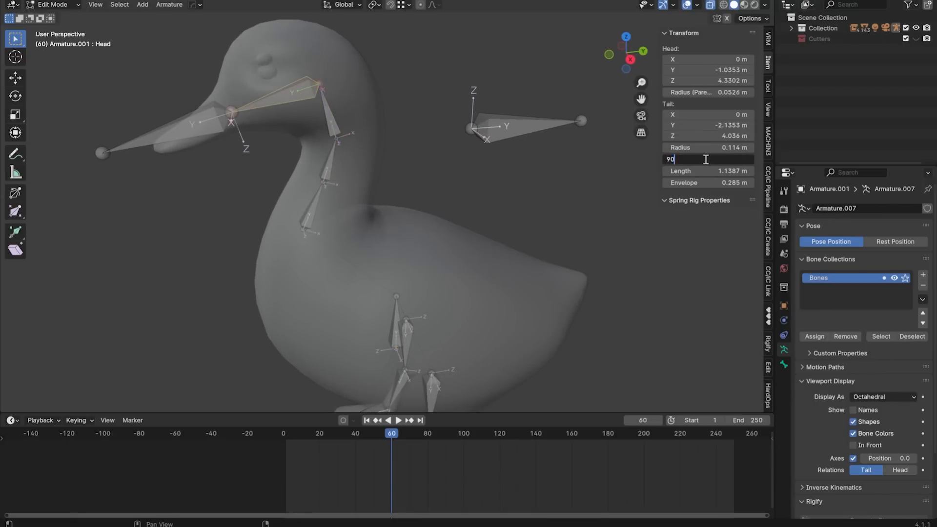
pyautogui.press('Return')
# Step: Hide the bone axes and set the pole angle of the Head's IK constraint to -90° in Pose Mode
pyautogui.scroll(-3, 487, 203)
pyautogui.scroll(4, 412, 176)
pyautogui.hotkey('ctrl', 'Tab')
pyautogui.click(410, 240)
pyautogui.moveTo(410, 240); pyautogui.dragTo(552, 250, button='middle')
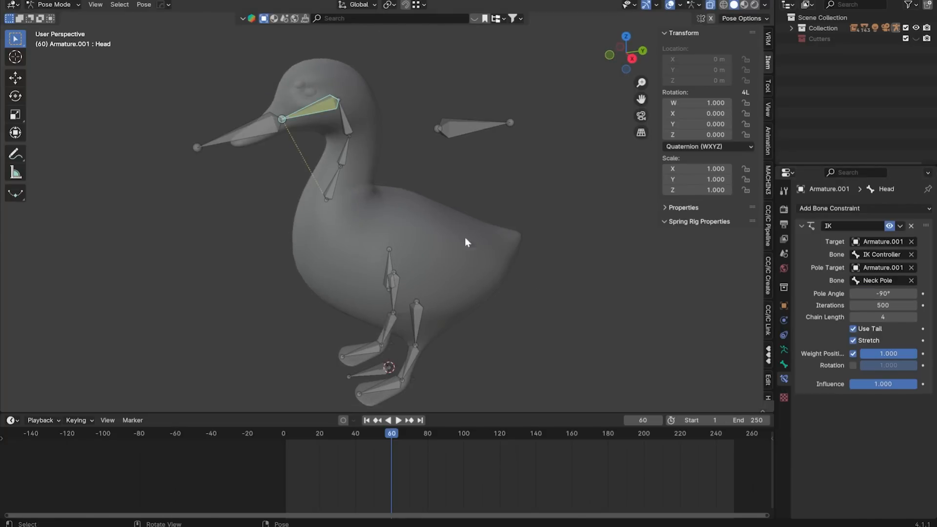
# Step: In Edit Mode, extrude a bone about 0.77 m backward along Y from Leg_L's tip and clear its parent
pyautogui.keyDown('alt'); pyautogui.moveTo(464, 238); pyautogui.dragTo(438, 136, button='middle'); pyautogui.keyUp('alt')
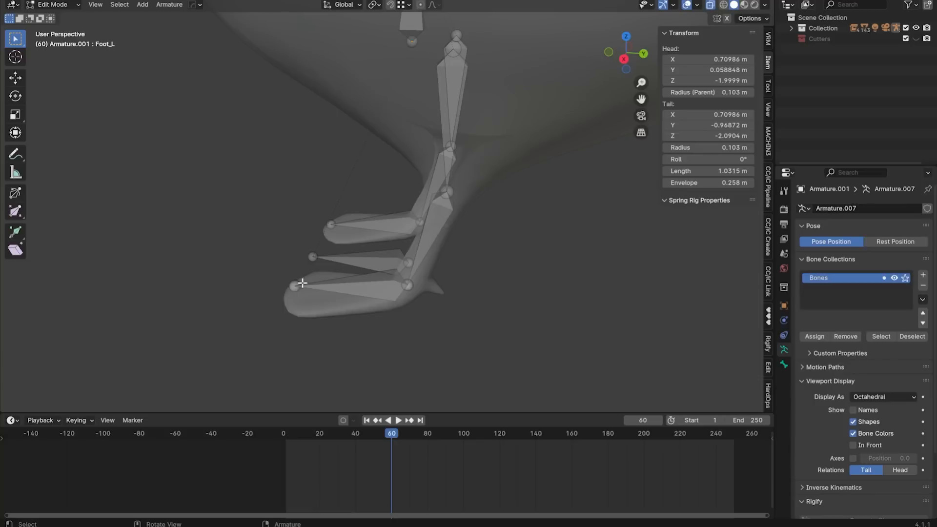
pyautogui.press('x')
pyautogui.click(385, 295)
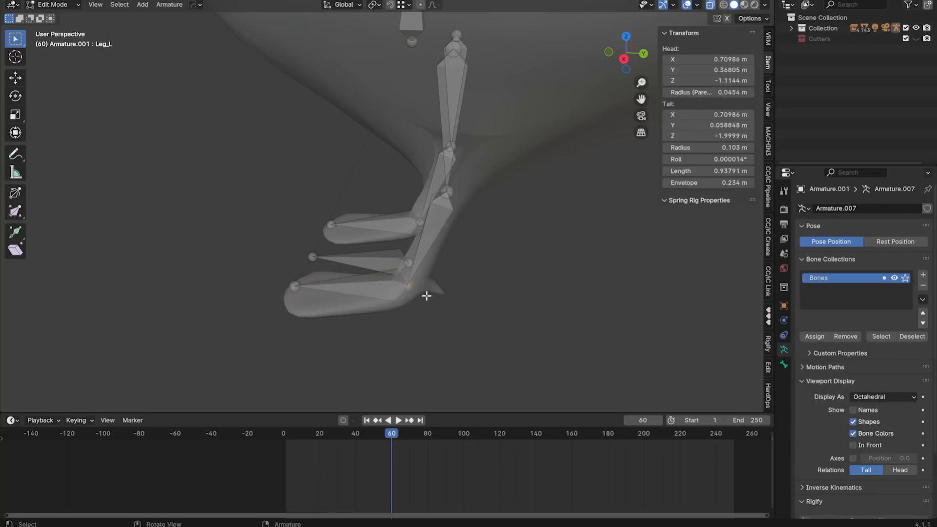
pyautogui.moveTo(427, 296); pyautogui.dragTo(488, 285, button='middle')
pyautogui.press('e')
pyautogui.press('y')
pyautogui.click(464, 285)
pyautogui.hotkey('alt', 'p')
pyautogui.click(436, 299)
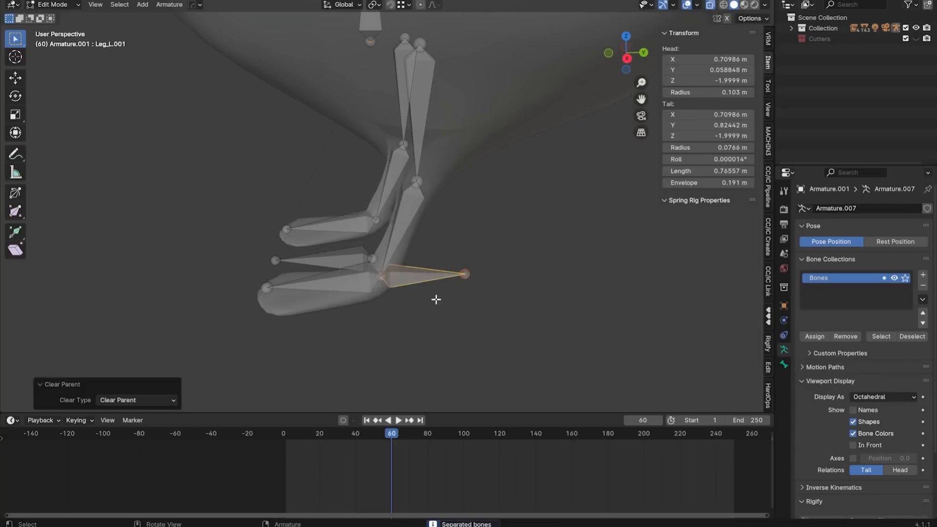
# Step: Switch to Pose Mode and add an Inverse Kinematics bone constraint to the Leg_L bone
pyautogui.hotkey('ctrl', 'Tab')
pyautogui.click(401, 229)
pyautogui.click(784, 378)
pyautogui.click(830, 208)
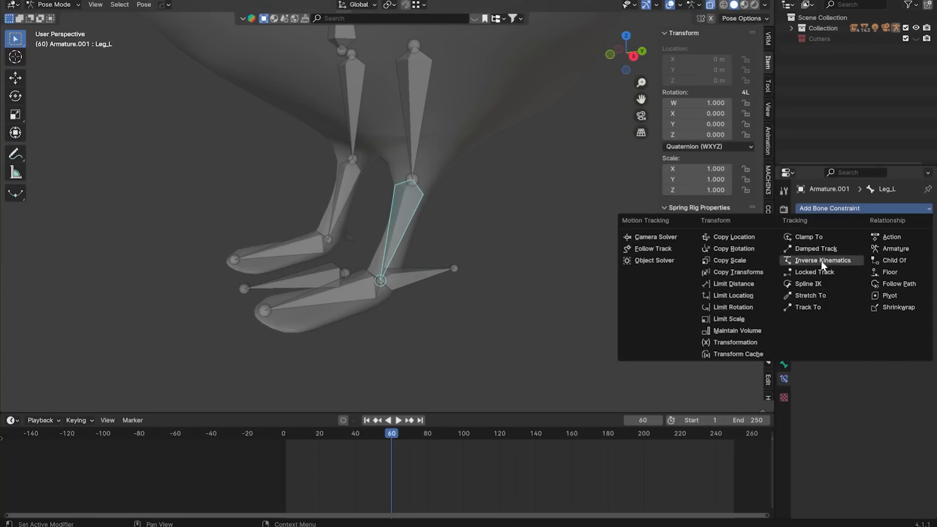
pyautogui.click(832, 264)
# Step: Target Leg_L's IK constraint at Armature.001 and name the bone extruded behind the heel LegIK_L
pyautogui.click(911, 241)
pyautogui.click(517, 273)
pyautogui.click(885, 254)
pyautogui.click(784, 365)
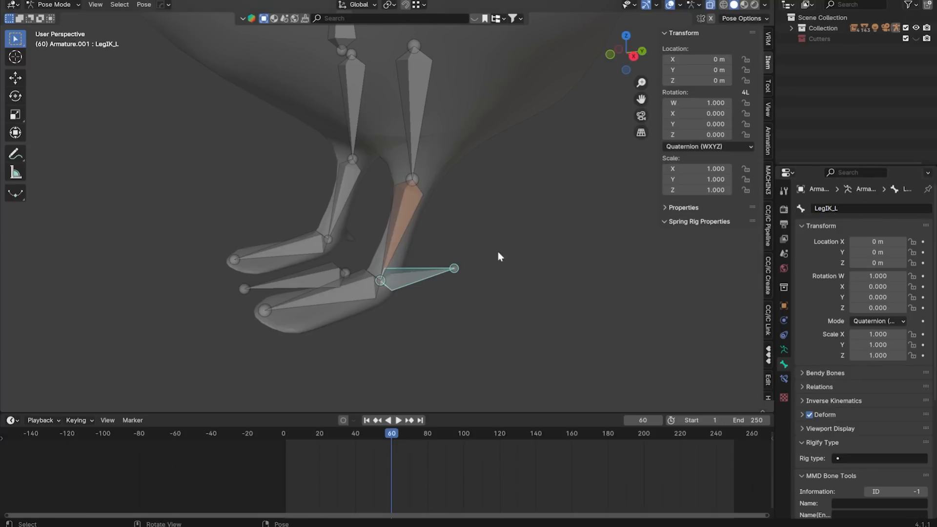
# Step: Set the IK constraint on the Leg_L bone to target the LegIK_L bone of Armature.001, with a chain length of 3
pyautogui.click(404, 222)
pyautogui.click(784, 335)
pyautogui.click(784, 379)
pyautogui.click(891, 254)
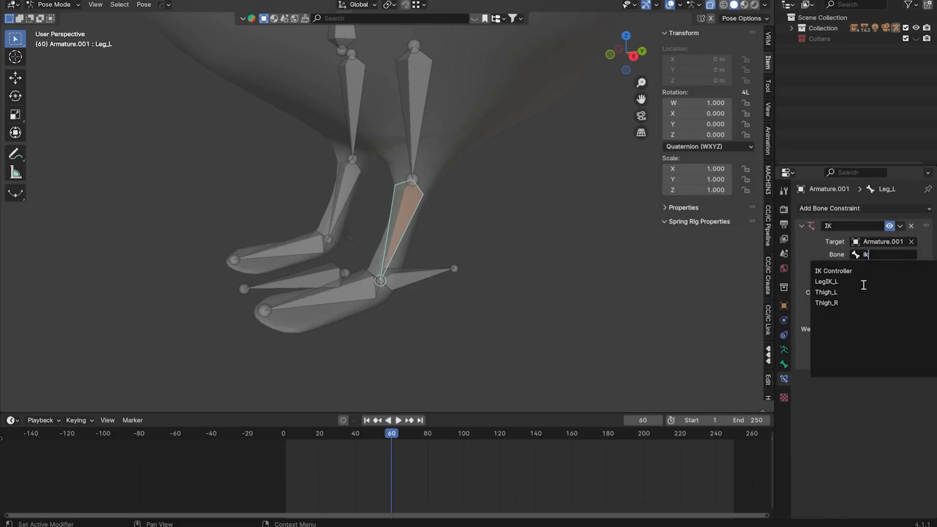
pyautogui.click(830, 279)
pyautogui.click(878, 292)
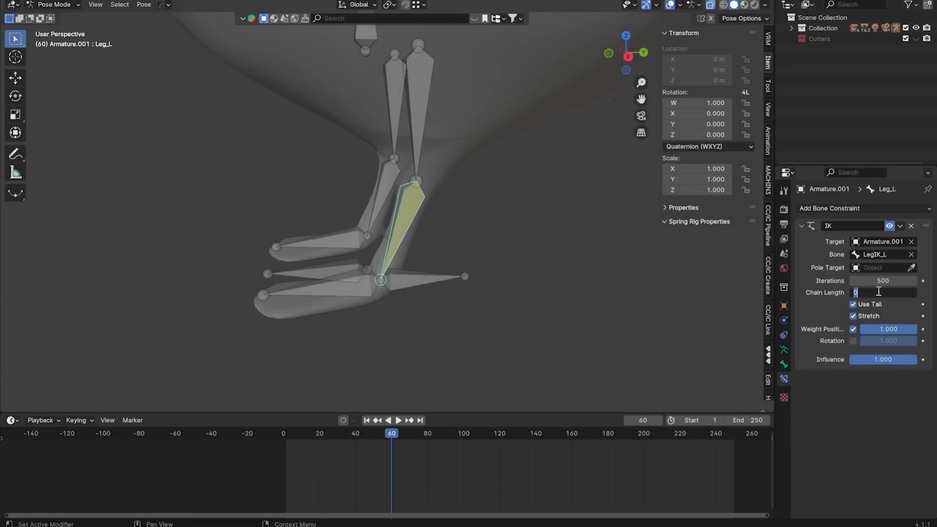
pyautogui.write('3')
pyautogui.press('Return')
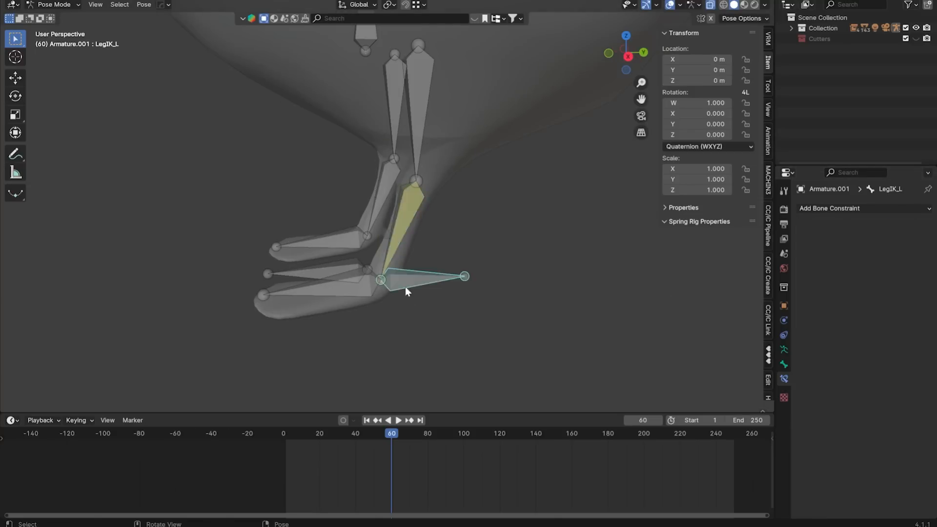
# Step: Try moving the LegIK_L controller bone to test how the left leg bends
pyautogui.click(425, 291)
pyautogui.press('g')
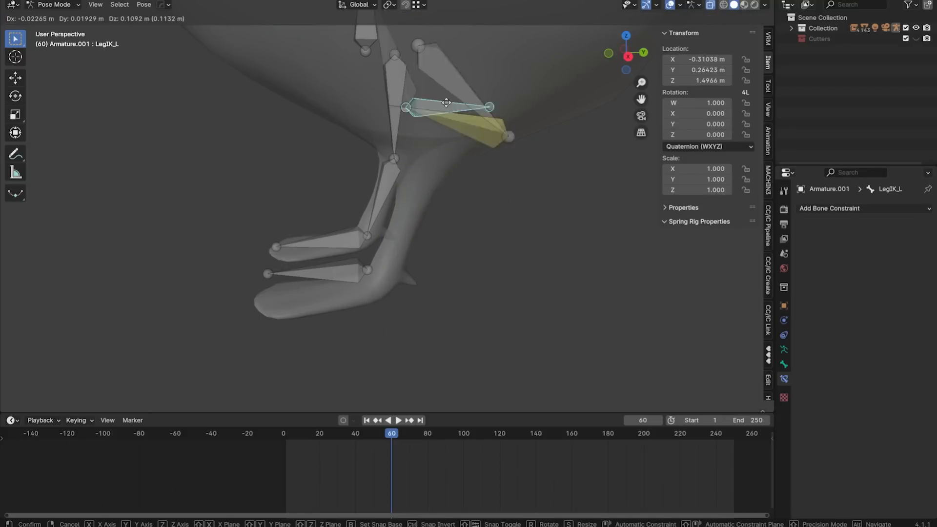
pyautogui.rightClick(470, 291)
# Step: Add an IK constraint to the Leg_R bone, with Armature.001 as pole target and LegIK_R as the pole bone
pyautogui.moveTo(470, 291); pyautogui.dragTo(163, 14, button='middle')
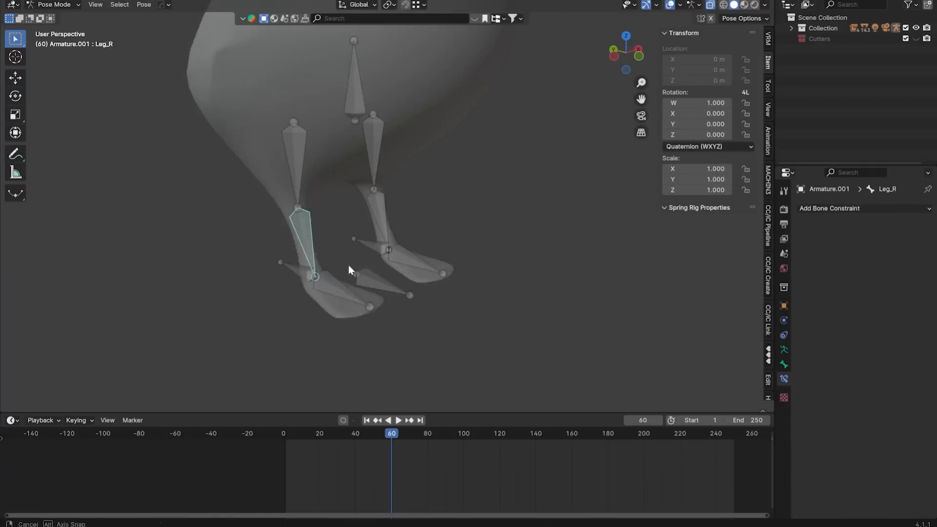
pyautogui.click(863, 208)
pyautogui.click(805, 266)
pyautogui.click(911, 255)
pyautogui.click(272, 305)
pyautogui.click(886, 267)
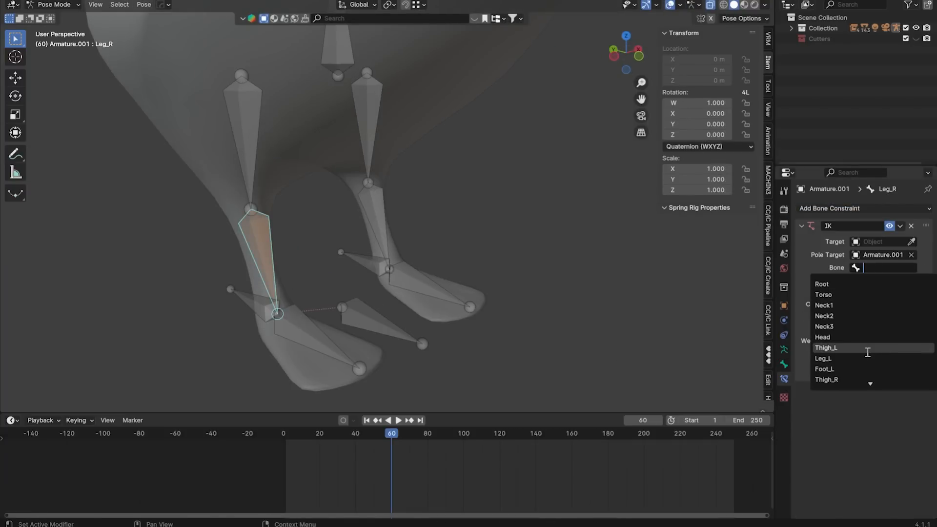
pyautogui.write('ik')
pyautogui.click(844, 305)
# Step: Make Armature.001 the target of the Leg_R IK constraint with bone LegIK_R, and clear its pole target
pyautogui.click(911, 241)
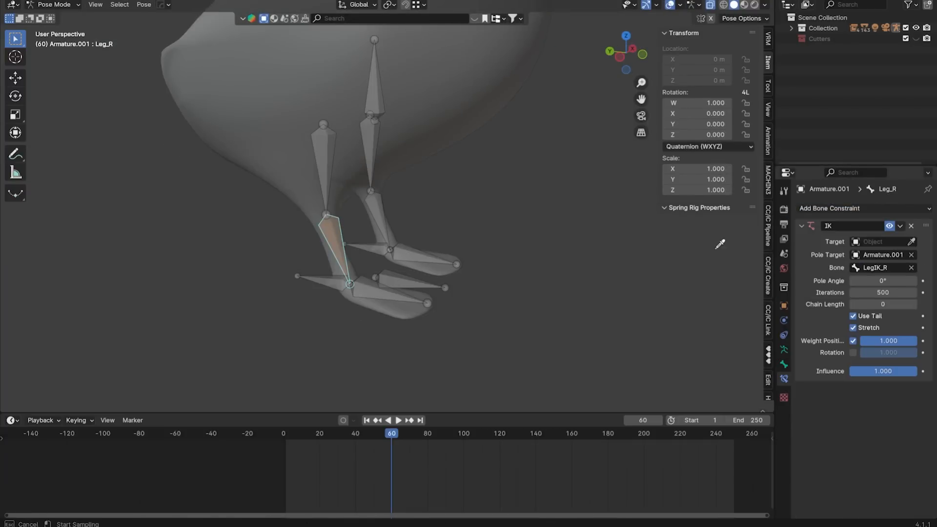
pyautogui.click(424, 285)
pyautogui.click(911, 268)
pyautogui.click(893, 254)
pyautogui.write('ik')
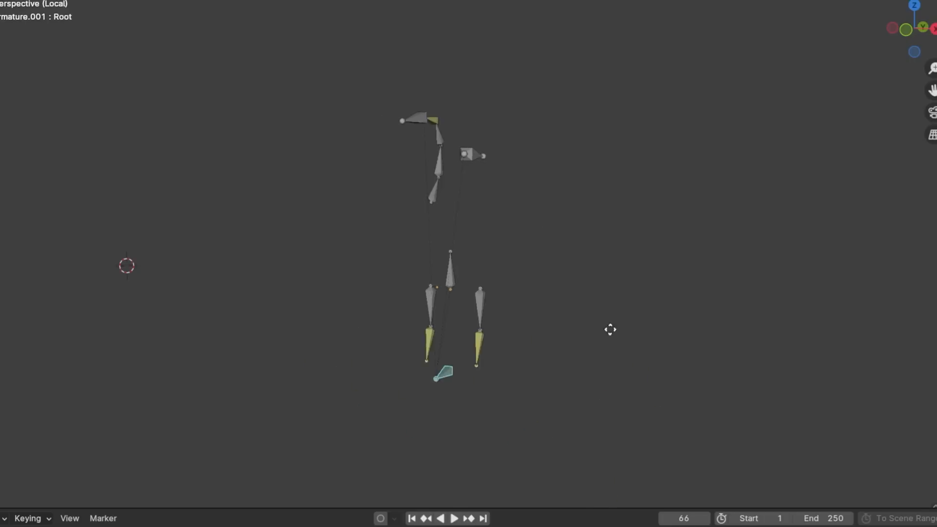
# Step: Reveal the hidden bones and try moving the Root bone between the feet and a leg IK bone to check the rig
pyautogui.hotkey('alt', 'h')
pyautogui.hotkey('alt', 'a')
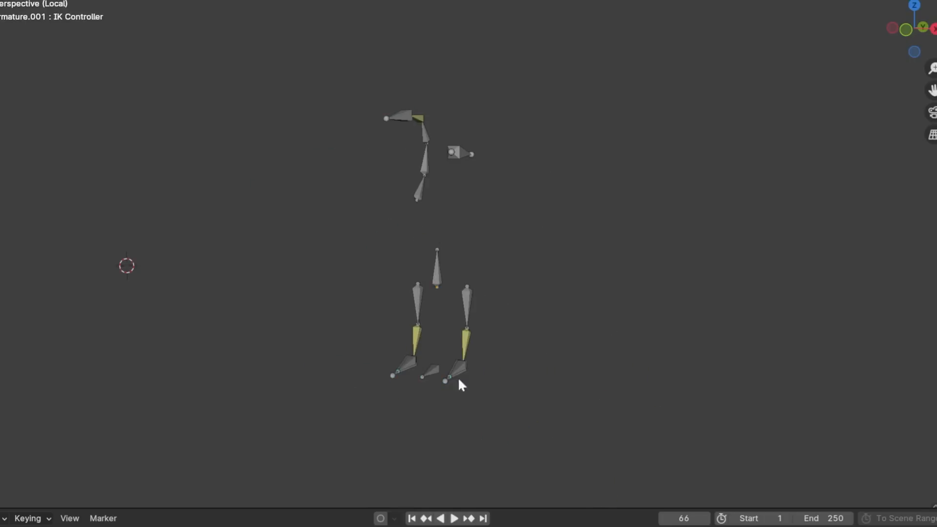
pyautogui.click(432, 372)
pyautogui.press('g')
pyautogui.rightClick(529, 343)
pyautogui.press('g')
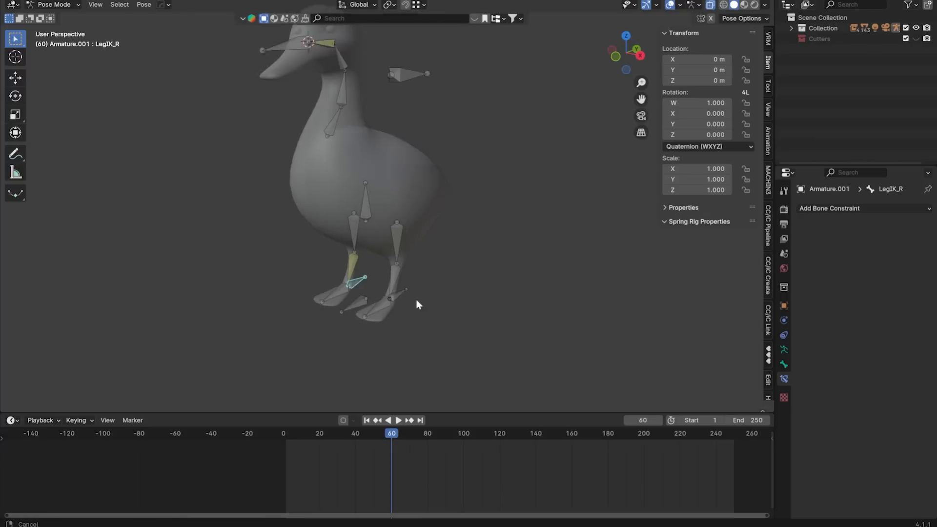
pyautogui.moveTo(437, 262); pyautogui.dragTo(416, 262, button='middle')
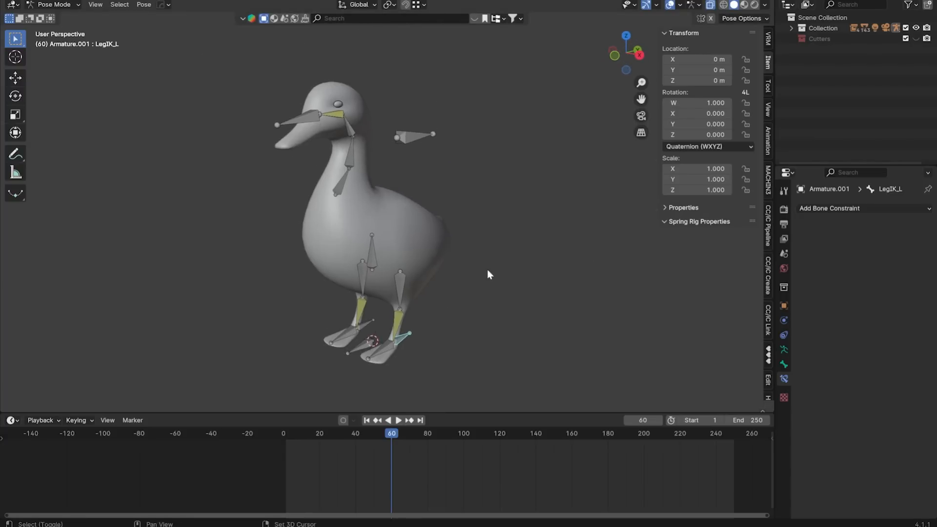
# Step: Return to Object Mode and parent the duck mesh to the armature with automatic weights
pyautogui.hotkey('ctrl', 'Tab')
pyautogui.click(410, 229)
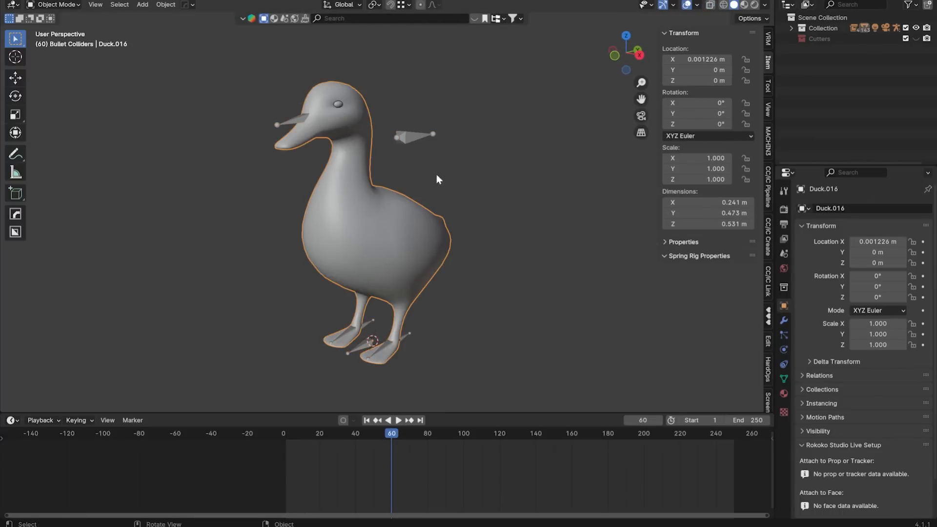
pyautogui.keyDown('shift'); pyautogui.click(405, 136); pyautogui.keyUp('shift')
pyautogui.hotkey('ctrl', 'p')
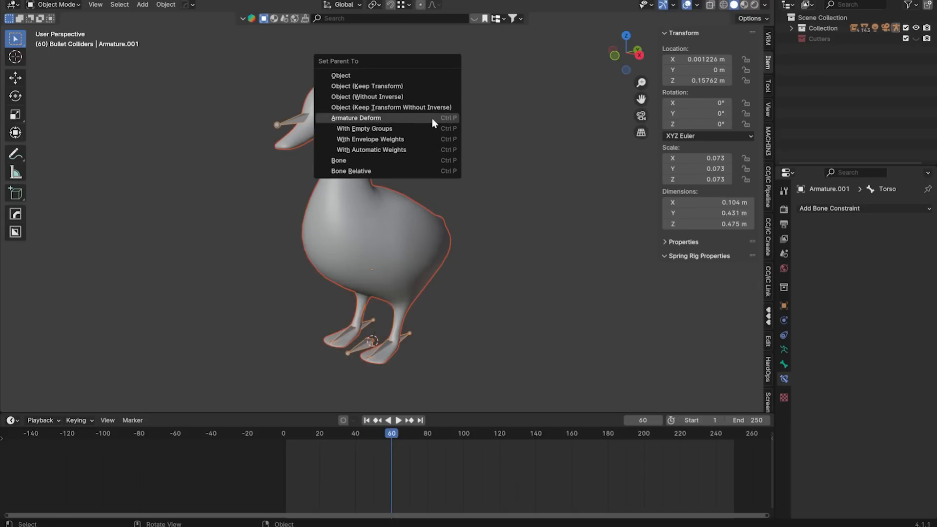
pyautogui.click(428, 150)
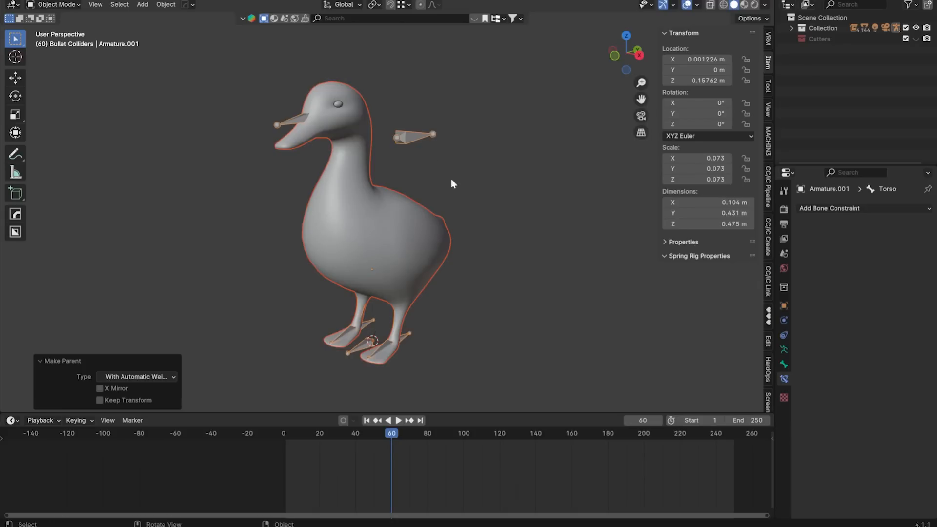
# Step: Put the armature in Pose Mode and try moving the IK Controller bone to test the head and neck deformation
pyautogui.hotkey('ctrl', 'Tab')
pyautogui.click(331, 119)
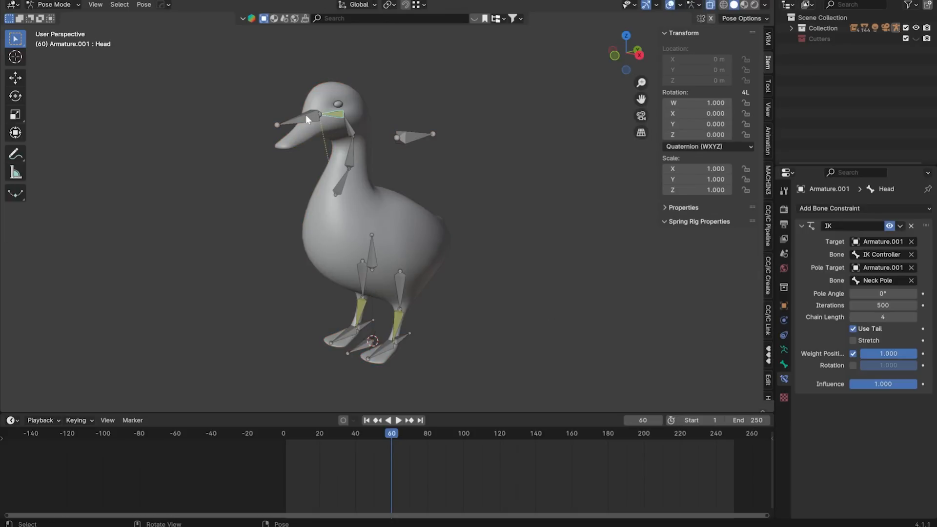
pyautogui.click(305, 115)
pyautogui.press('g')
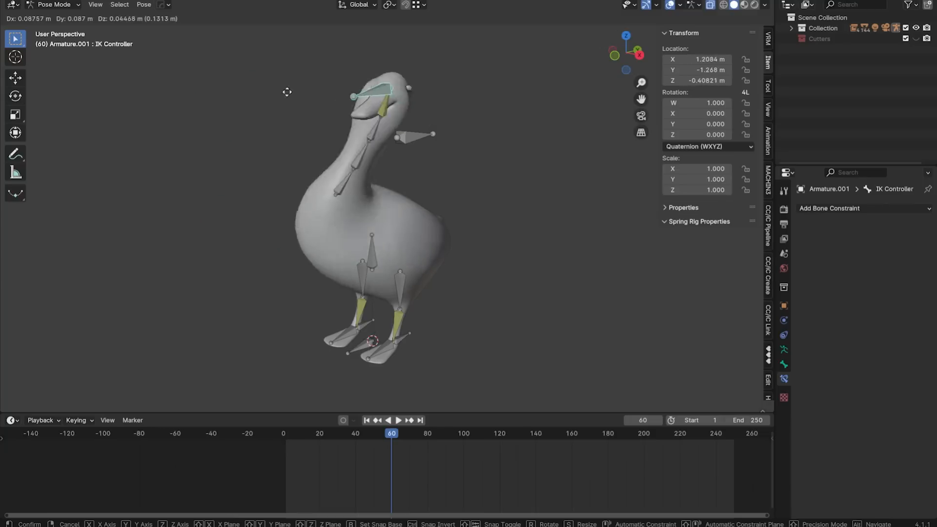
pyautogui.press('Escape')
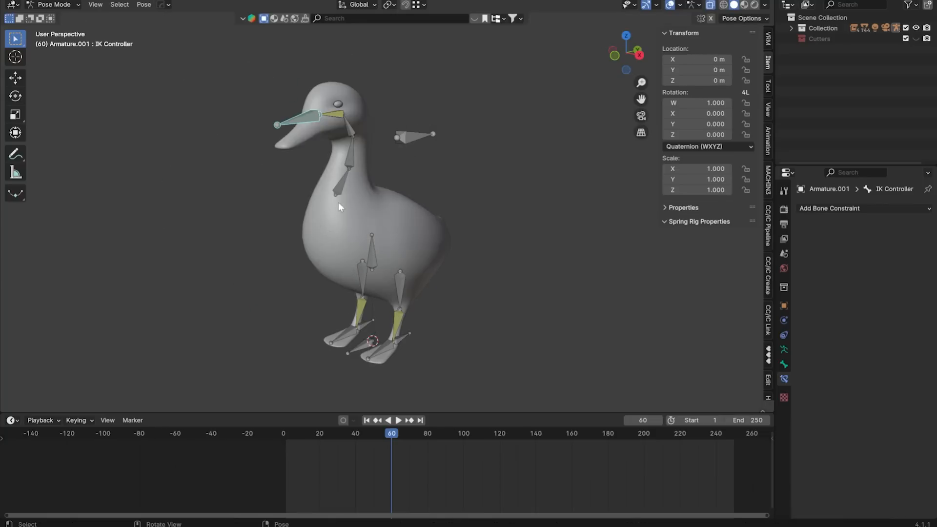
# Step: Try moving the LegIK_L and LegIK_R bones to test the leg deformation, and test the IK Controller again
pyautogui.click(403, 343)
pyautogui.press('g')
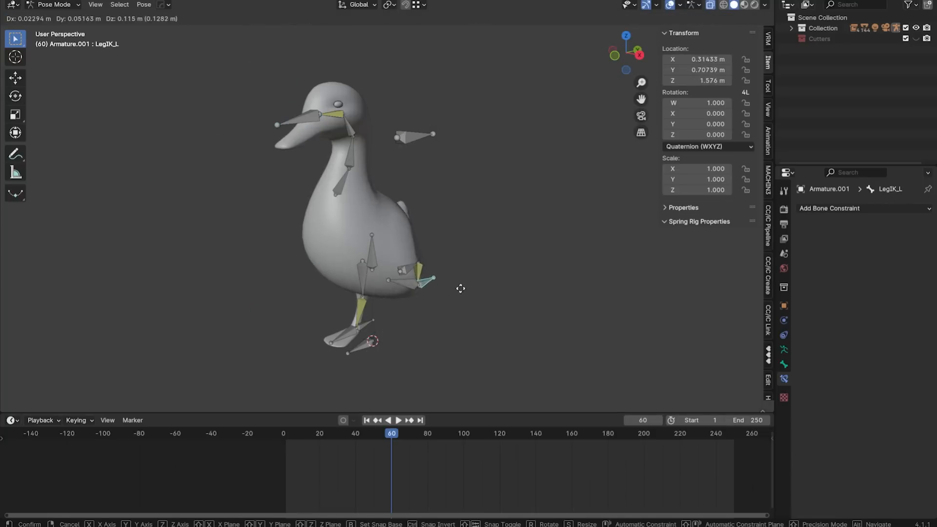
pyautogui.press('Escape')
pyautogui.press('g')
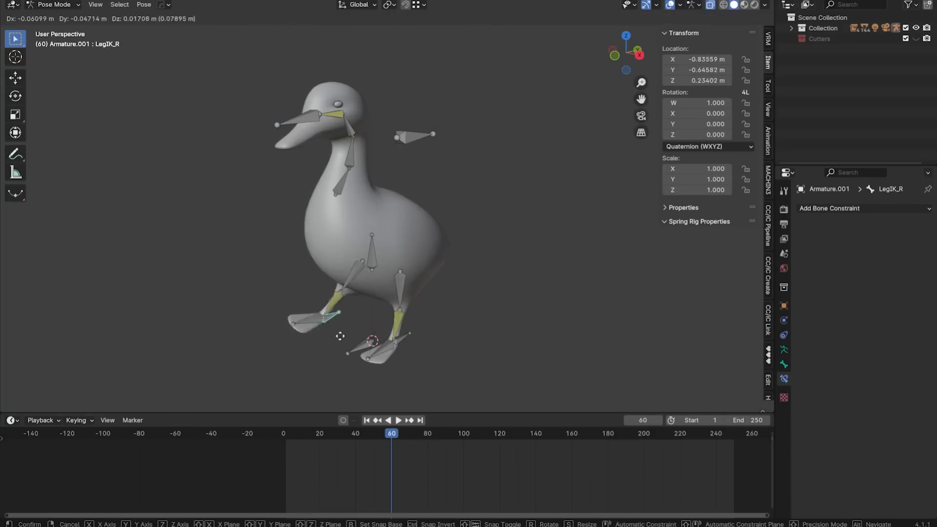
pyautogui.rightClick(352, 302)
pyautogui.moveTo(352, 302); pyautogui.dragTo(500, 313, button='middle')
pyautogui.press('g')
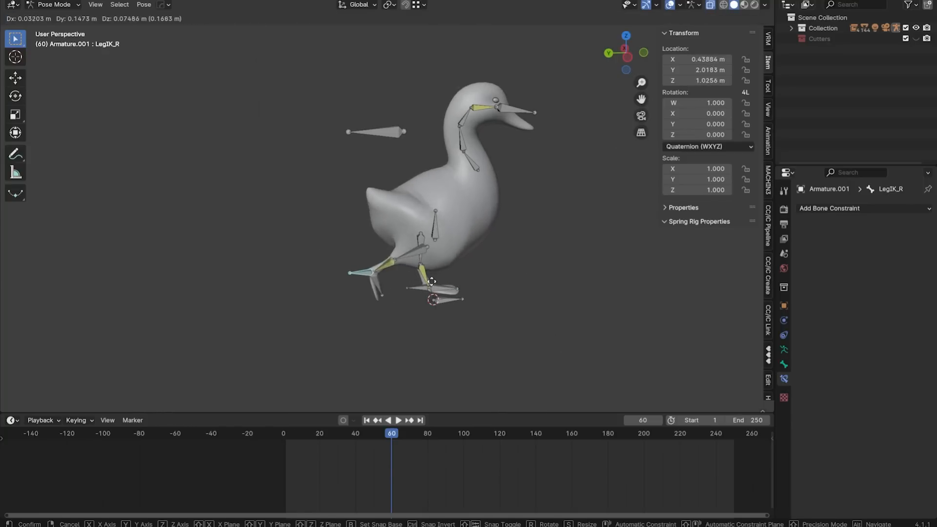
pyautogui.rightClick(465, 265)
pyautogui.click(510, 109)
pyautogui.press('g')
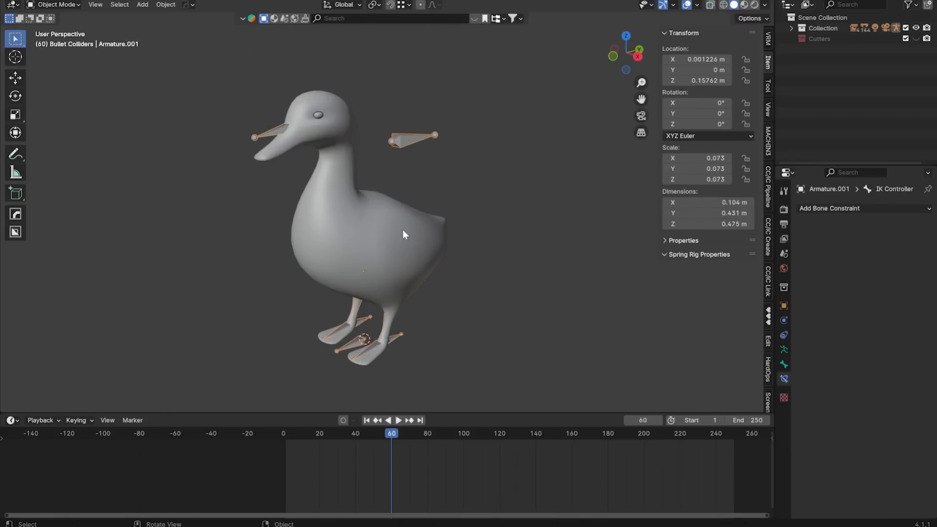
# Step: Select the duck mesh in Object Mode and switch it to Weight Paint mode
pyautogui.click(403, 229)
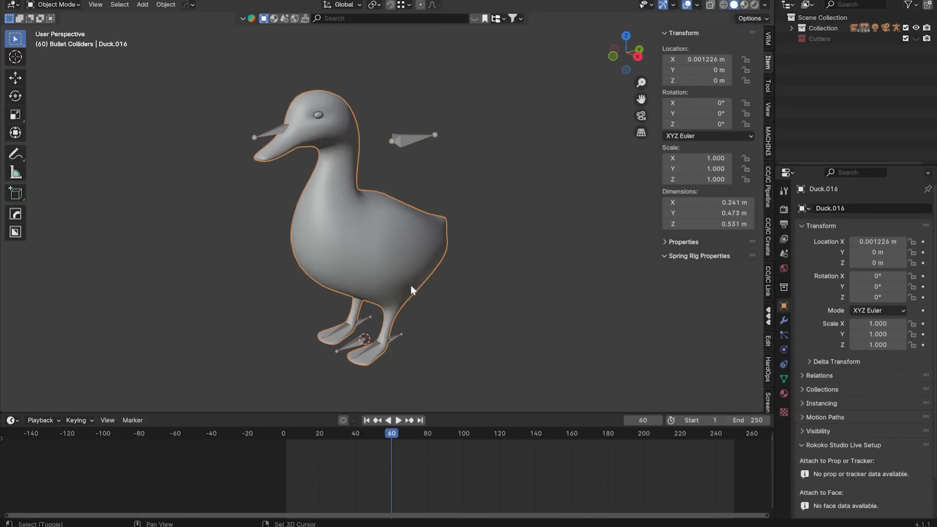
pyautogui.moveTo(451, 235); pyautogui.dragTo(460, 236, button='middle')
pyautogui.keyDown('shift'); pyautogui.moveTo(460, 215); pyautogui.dragTo(460, 261, button='middle'); pyautogui.keyUp('shift')
pyautogui.hotkey('ctrl', 'Tab')
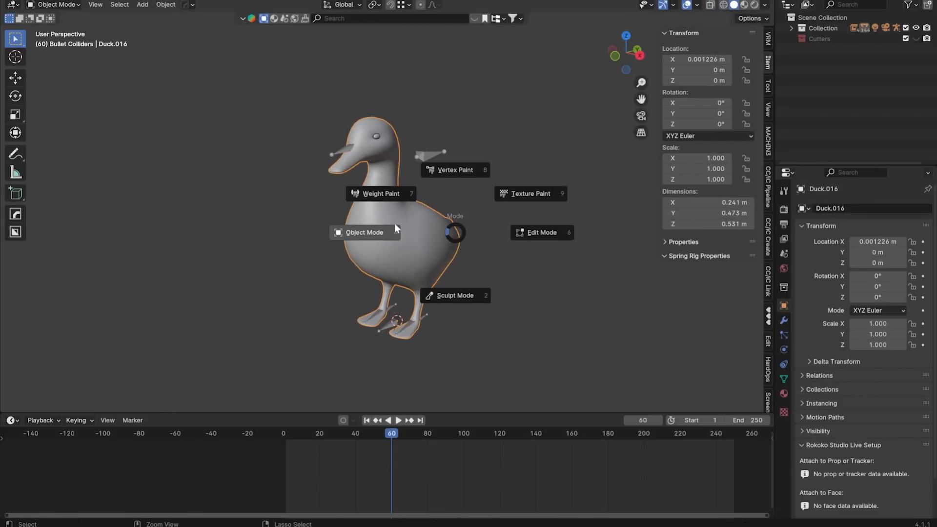
pyautogui.click(384, 194)
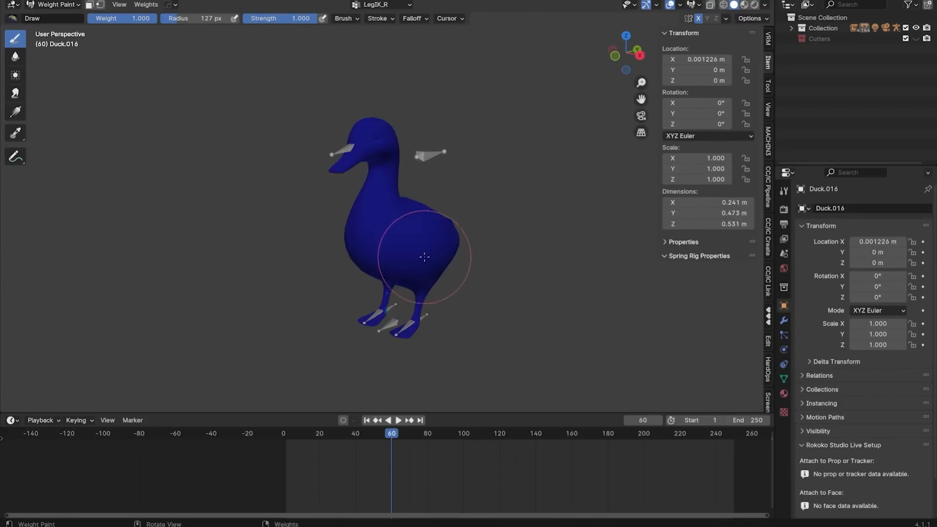
# Step: Examine the automatic weights of the Torso, Neck1, Neck2 and Neck3 vertex groups on the duck mesh
pyautogui.scroll(3, 427, 241)
pyautogui.click(785, 378)
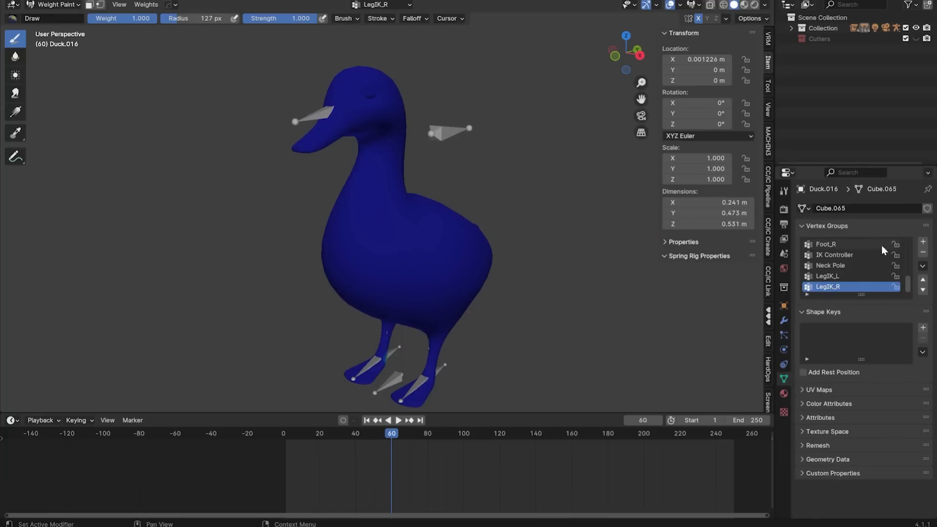
pyautogui.scroll(10, 871, 271)
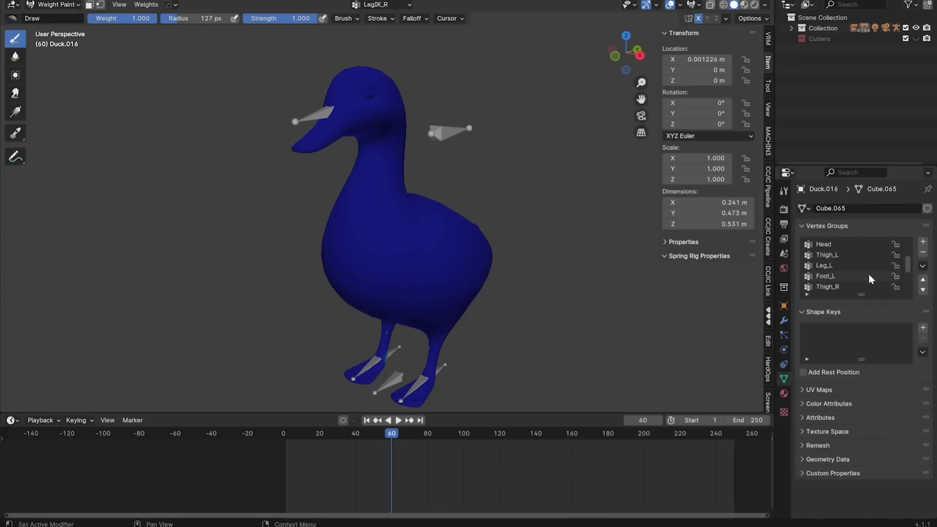
pyautogui.click(849, 256)
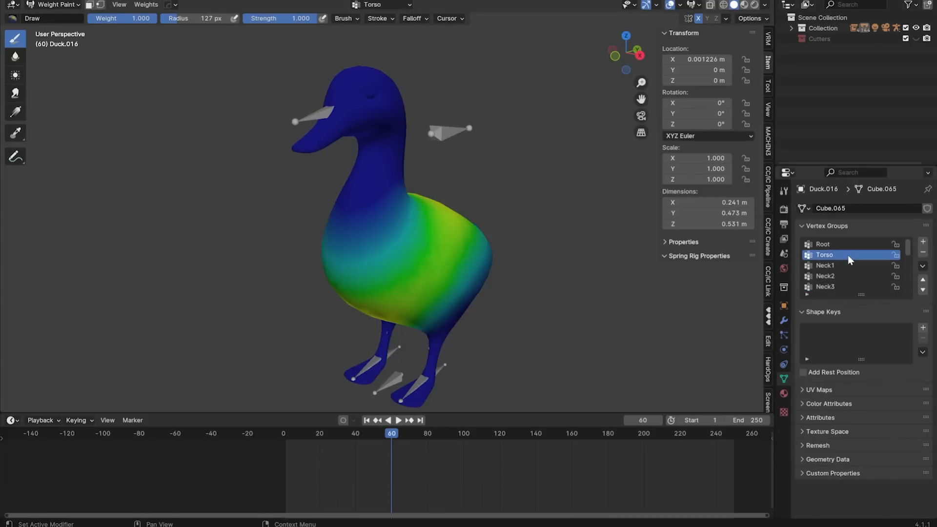
pyautogui.moveTo(505, 264); pyautogui.dragTo(546, 241, button='middle')
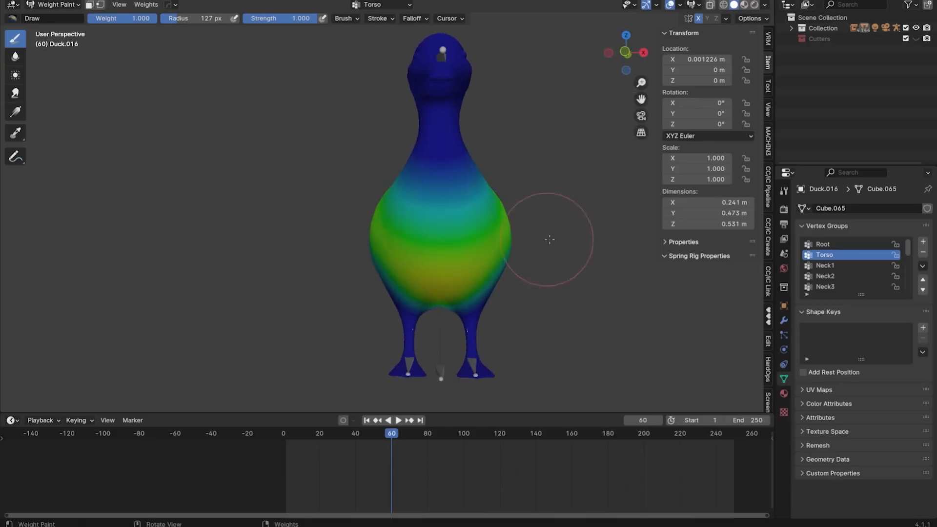
pyautogui.click(846, 266)
pyautogui.moveTo(418, 231); pyautogui.dragTo(359, 237, button='middle')
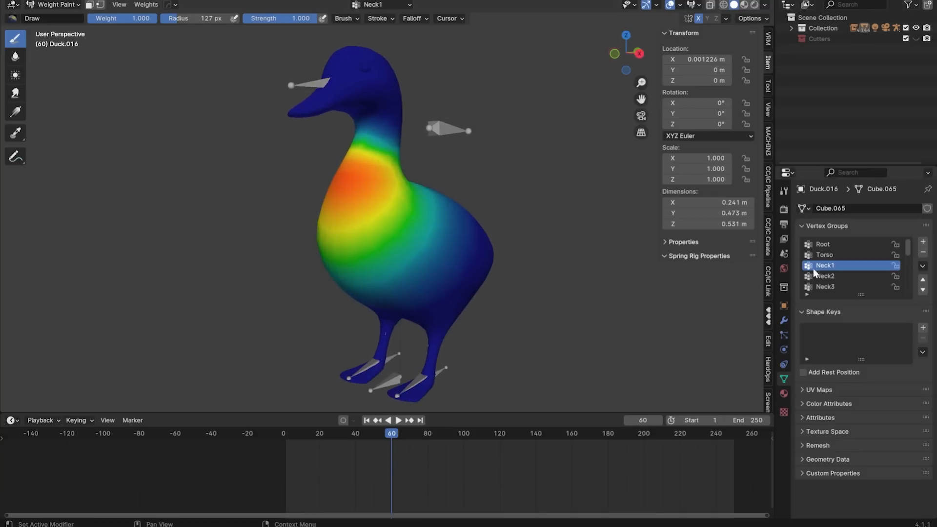
pyautogui.click(828, 274)
pyautogui.click(829, 287)
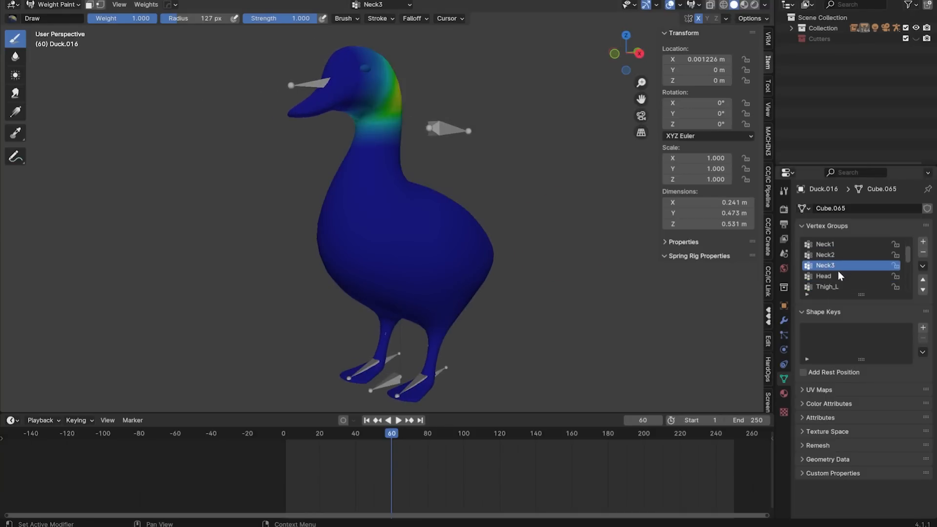
# Step: Paint the Thigh_L vertex group with weight 0 over the duck's back and upper body to remove the excess influence there
pyautogui.click(835, 287)
pyautogui.moveTo(545, 274)
pyautogui.mouseDown(button='middle')
pyautogui.moveTo(473, 264)
pyautogui.moveTo(546, 270)
pyautogui.moveTo(477, 322)
pyautogui.mouseUp(button='middle')
pyautogui.scroll(-3, 562, 271)
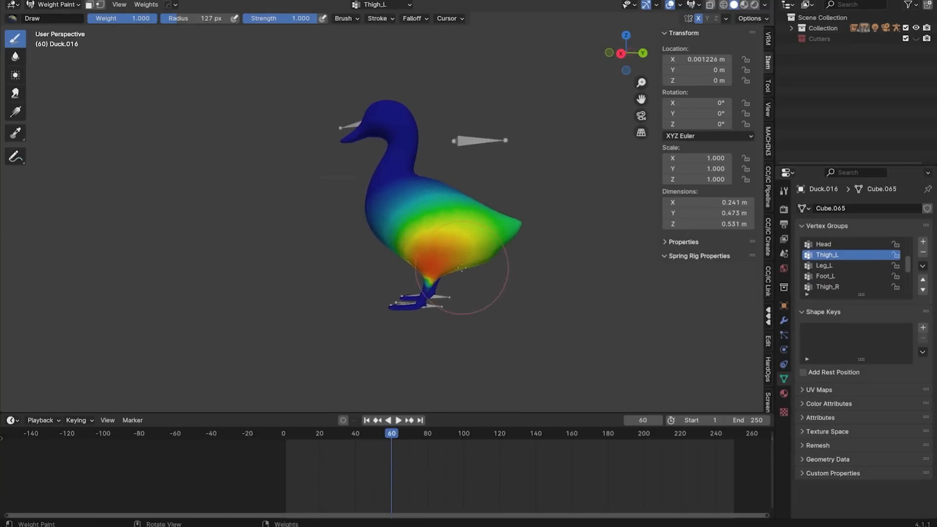
pyautogui.scroll(3, 436, 192)
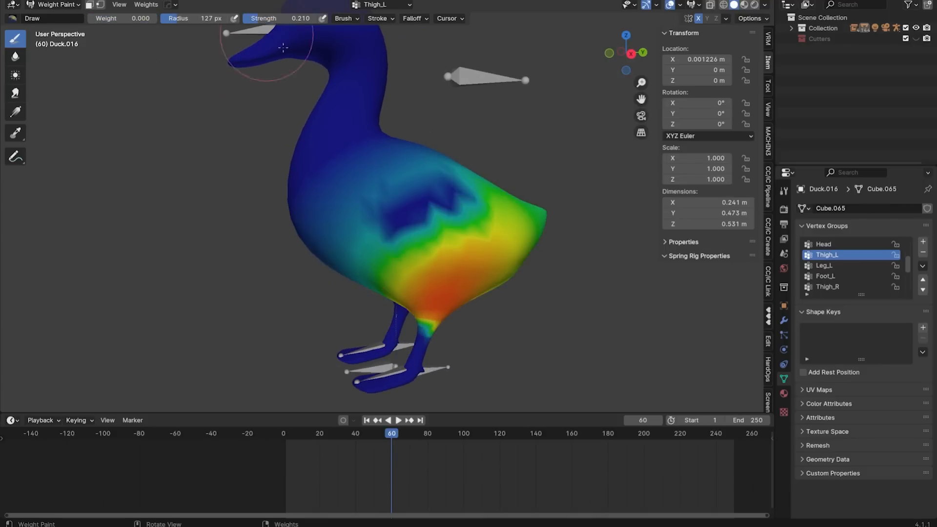
pyautogui.scroll(3, 488, 205)
pyautogui.moveTo(439, 185); pyautogui.dragTo(564, 195)
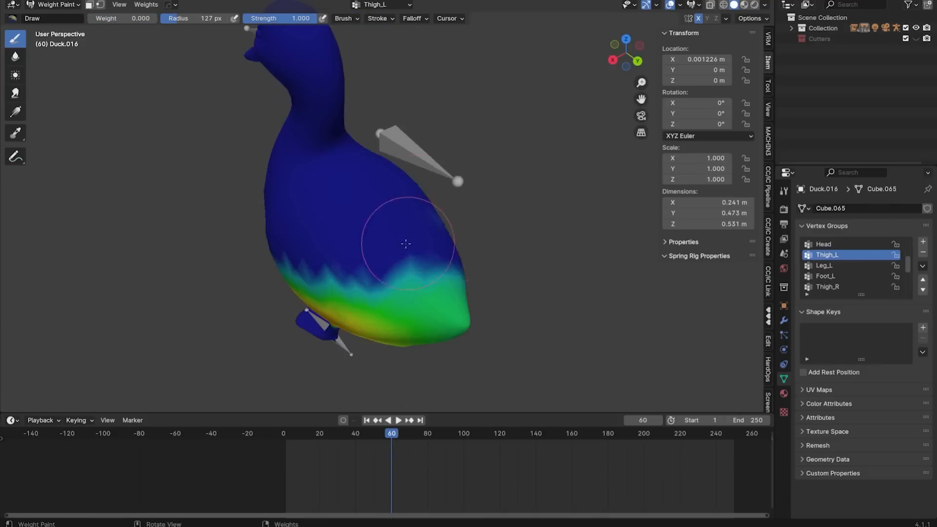
pyautogui.moveTo(397, 240); pyautogui.dragTo(287, 125, button='middle')
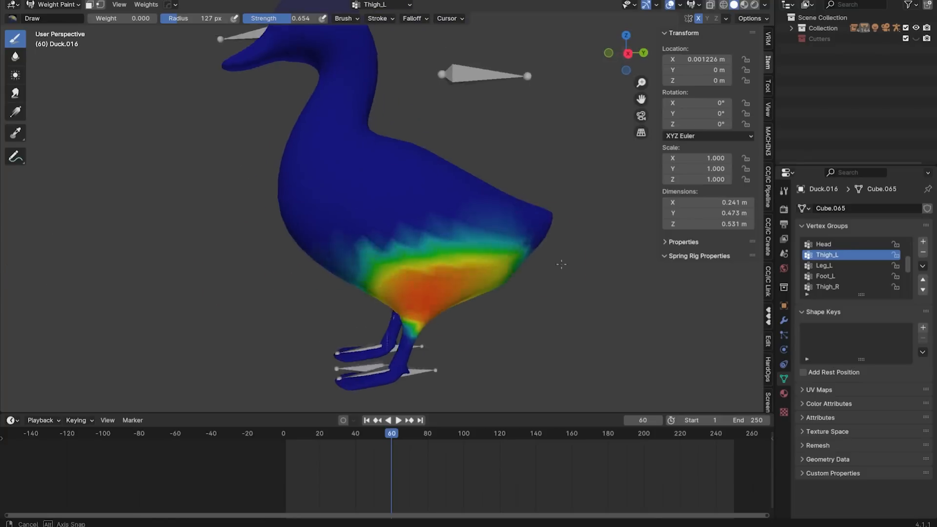
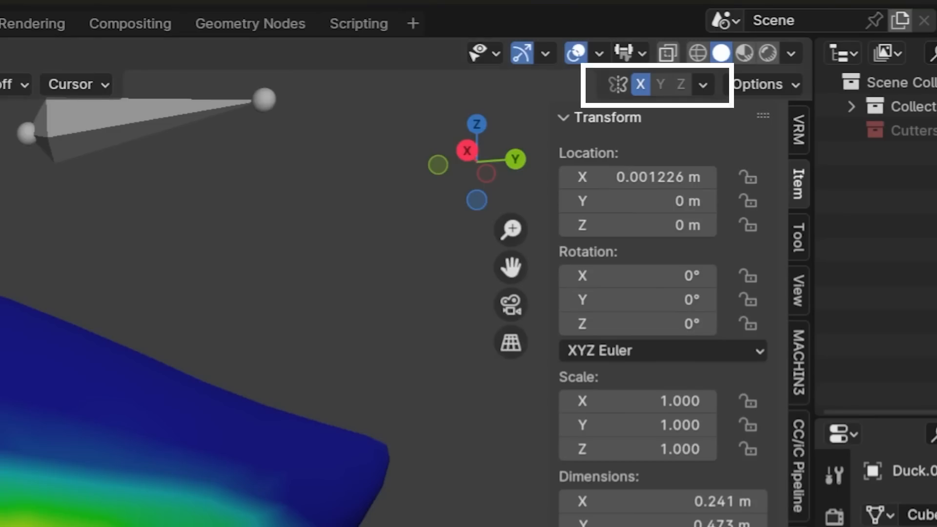
# Step: Trim the remaining Thigh_L influence on the duck's lower body with weight 0, and test the leg by moving the LegIK_L bone
pyautogui.moveTo(121, 526); pyautogui.dragTo(97, 464)
pyautogui.moveTo(97, 464)
pyautogui.mouseDown(button='middle')
pyautogui.moveTo(59, 457)
pyautogui.moveTo(131, 498)
pyautogui.mouseUp(button='middle')
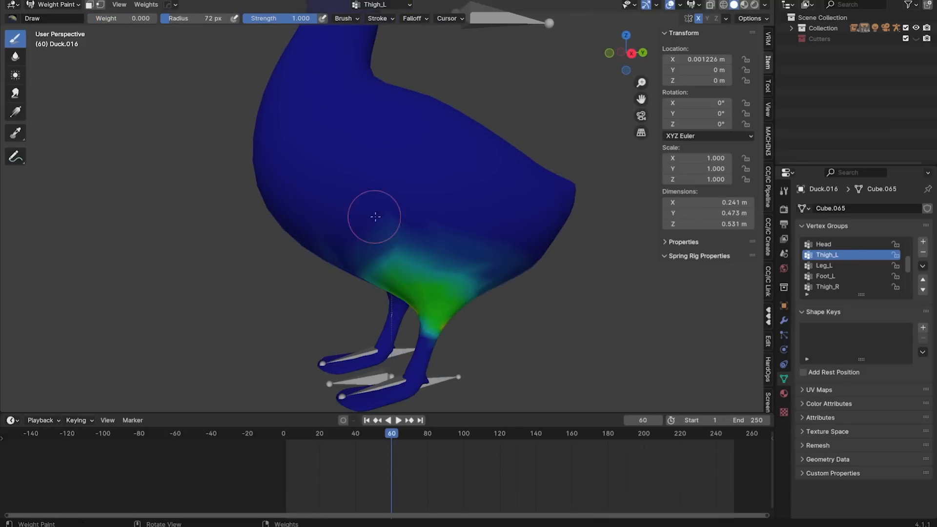
pyautogui.scroll(-3, 375, 217)
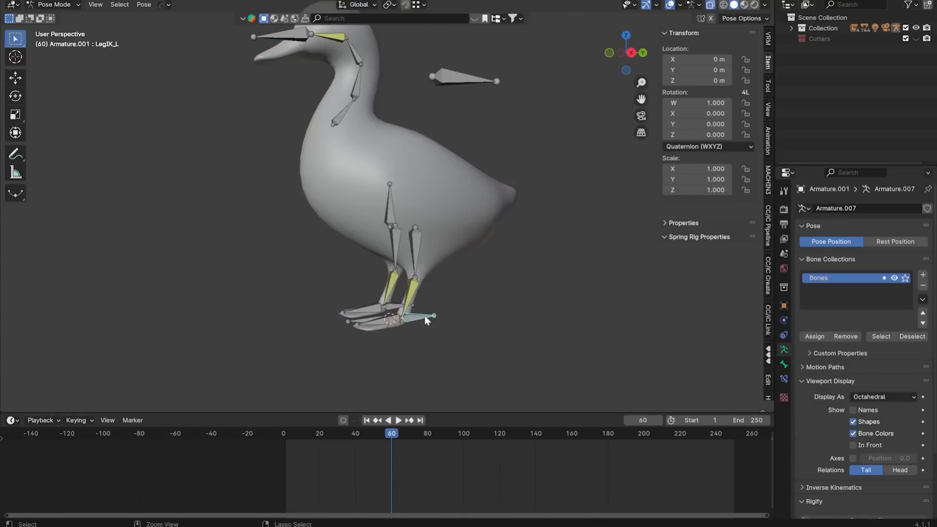
pyautogui.moveTo(419, 316); pyautogui.dragTo(478, 306)
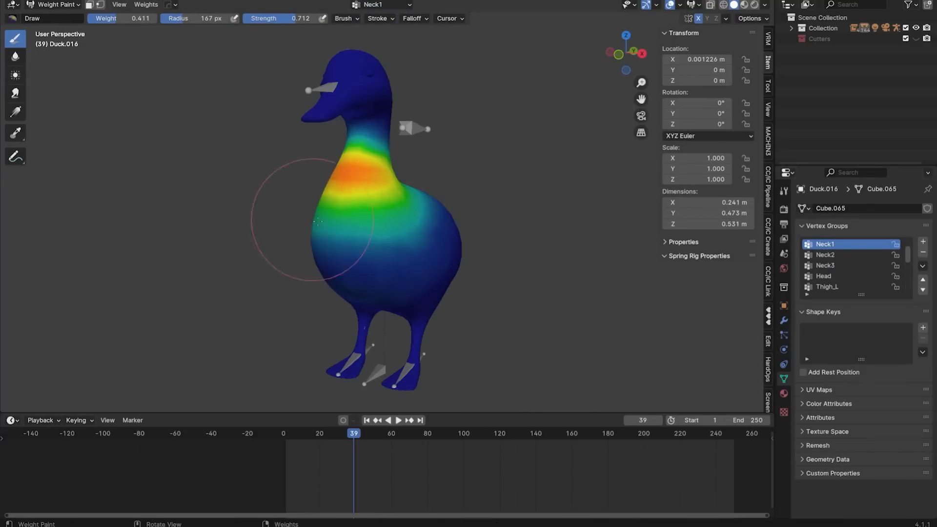
# Step: Enter Weight Paint mode on the duck mesh, then in Edit Mode remove the IK Controller group's vertices from that vertex group
pyautogui.moveTo(310, 244); pyautogui.dragTo(353, 246, button='middle')
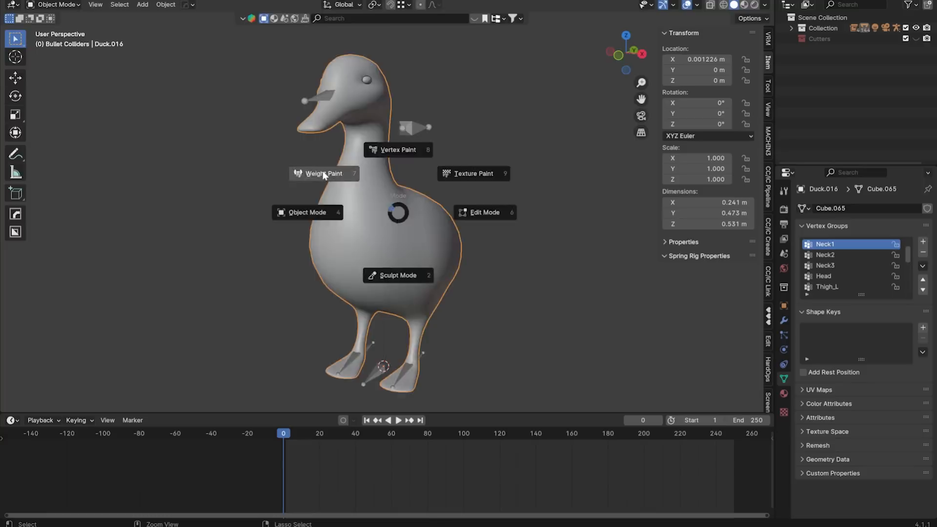
pyautogui.click(325, 174)
pyautogui.moveTo(303, 214); pyautogui.dragTo(429, 230, button='middle')
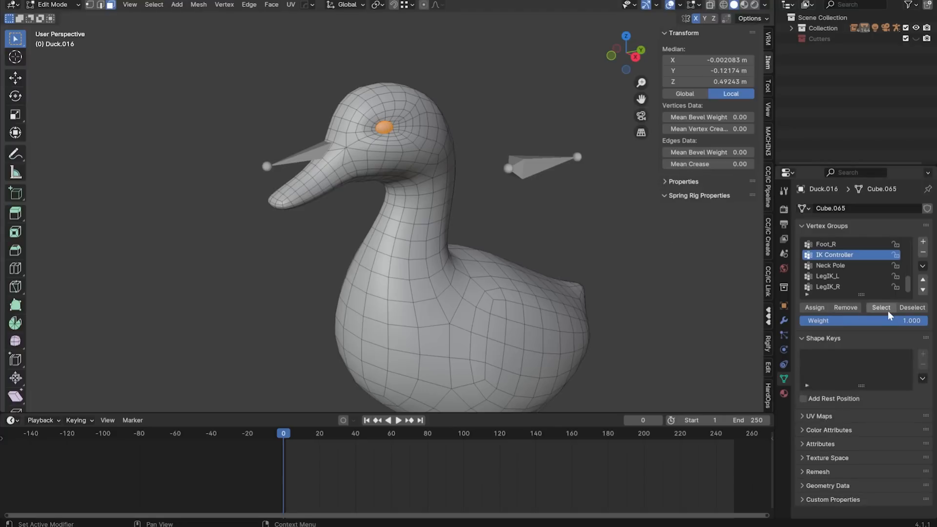
pyautogui.click(887, 311)
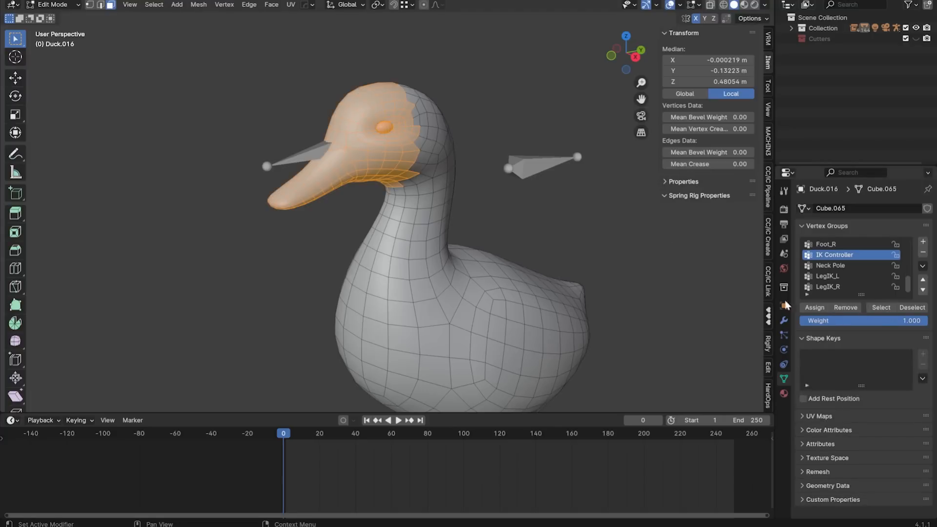
pyautogui.click(839, 310)
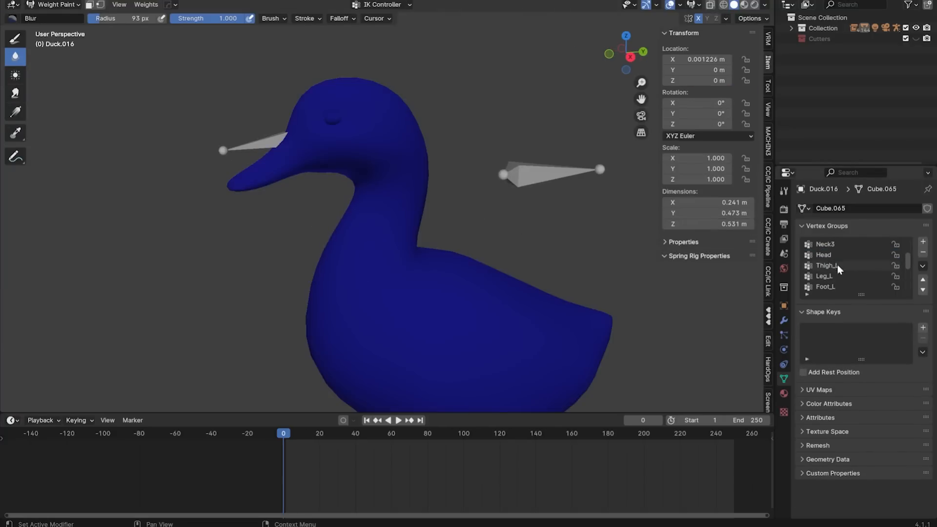
# Step: Paint stronger Head vertex group weight over the duck's beak and face, and soften the transition with the Blur brush
pyautogui.scroll(1, 838, 265)
pyautogui.click(838, 265)
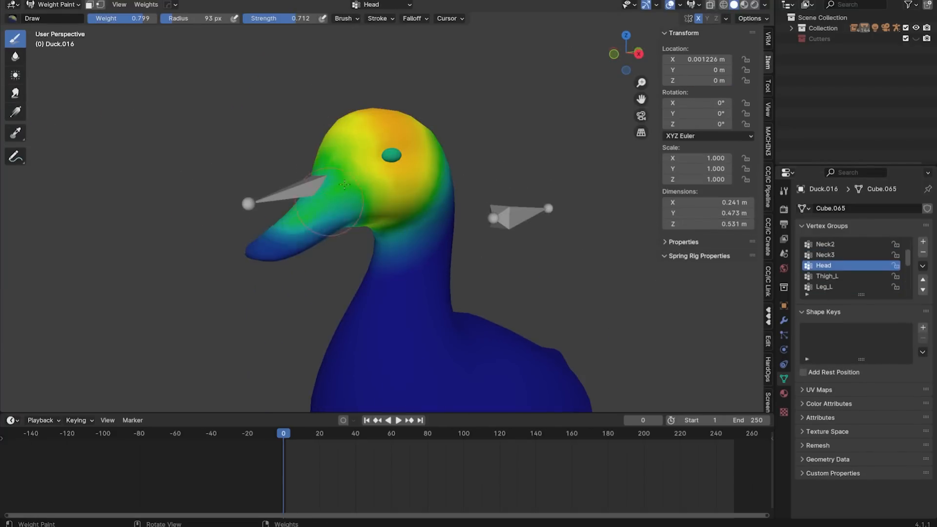
pyautogui.moveTo(345, 184)
pyautogui.mouseDown(button='middle')
pyautogui.moveTo(588, 126)
pyautogui.moveTo(274, 161)
pyautogui.mouseUp(button='middle')
pyautogui.moveTo(143, 18); pyautogui.dragTo(157, 18)
pyautogui.moveTo(264, 214); pyautogui.dragTo(218, 202)
pyautogui.moveTo(218, 202); pyautogui.dragTo(351, 189, button='middle')
pyautogui.click(15, 56)
pyautogui.moveTo(381, 219)
pyautogui.mouseDown()
pyautogui.moveTo(388, 244)
pyautogui.moveTo(390, 225)
pyautogui.mouseUp()
# Step: Paint the Neck1 vertex group from the neck down the duck's chest with the Draw brush and blur the result
pyautogui.moveTo(391, 225); pyautogui.dragTo(304, 76, button='middle')
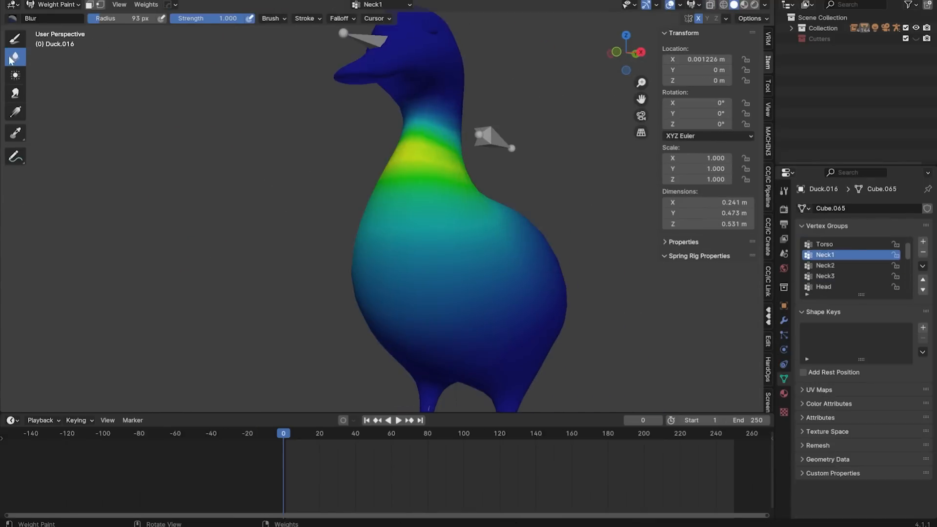
pyautogui.click(15, 39)
pyautogui.moveTo(408, 215); pyautogui.dragTo(408, 275)
pyautogui.click(15, 57)
pyautogui.moveTo(408, 276)
pyautogui.mouseDown(button='middle')
pyautogui.moveTo(444, 180)
pyautogui.moveTo(249, 306)
pyautogui.moveTo(374, 261)
pyautogui.mouseUp(button='middle')
pyautogui.hotkey('ctrl', 'Tab')
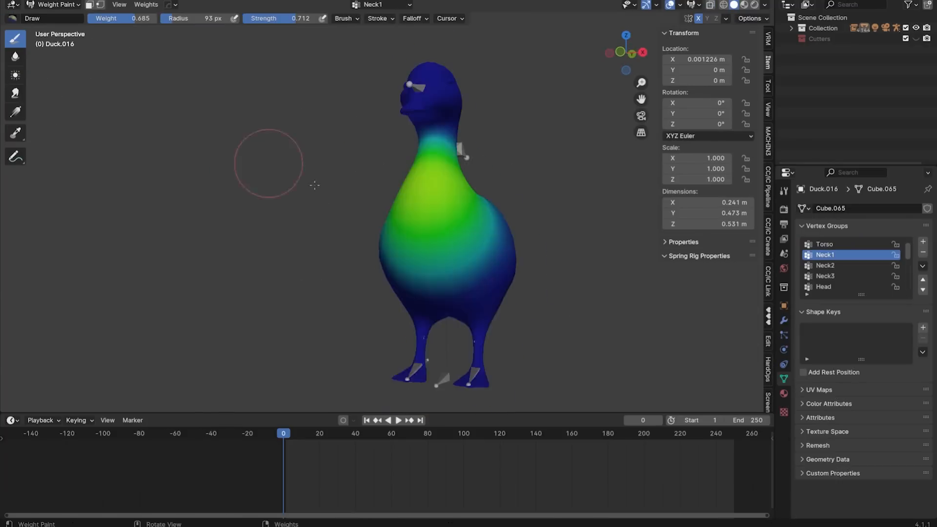
# Step: Build up the Neck1 weight on the duck's lower neck and chest and smooth its edges with the Blur brush
pyautogui.moveTo(272, 156)
pyautogui.mouseDown(button='middle')
pyautogui.moveTo(342, 195)
pyautogui.moveTo(391, 205)
pyautogui.mouseUp(button='middle')
pyautogui.moveTo(390, 205); pyautogui.dragTo(409, 222)
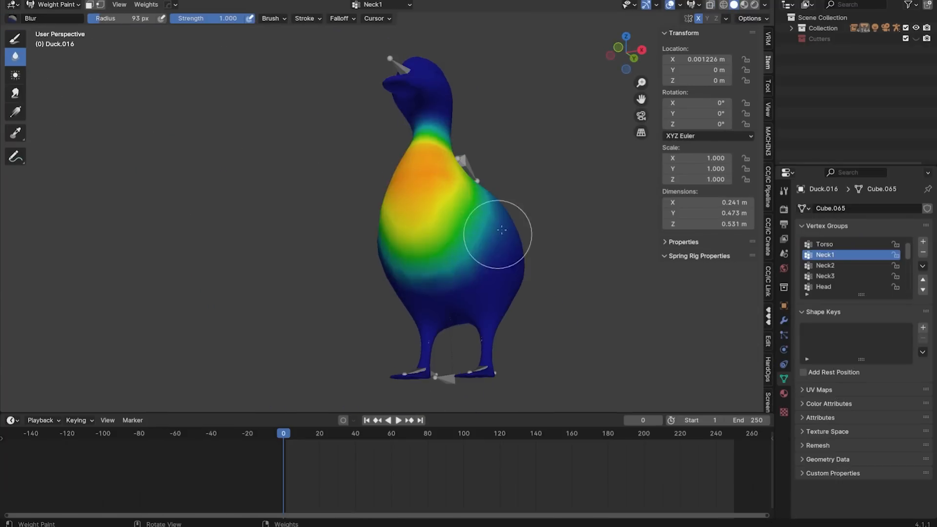
pyautogui.moveTo(491, 229); pyautogui.dragTo(268, 265, button='middle')
pyautogui.hotkey('ctrl', 'Tab')
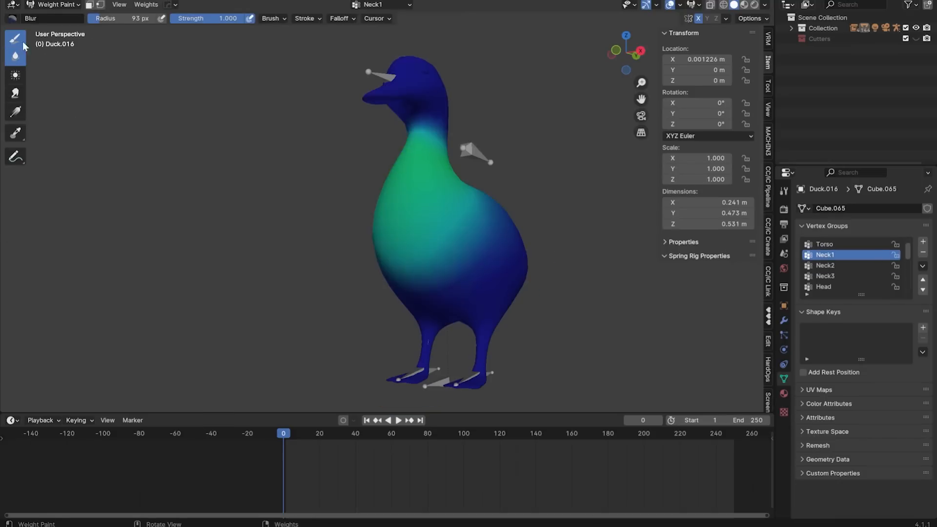
# Step: Paint Neck1 with weight 0 across the lower chest and back, and test the neck by moving the IK Controller in Pose Mode
pyautogui.moveTo(439, 253); pyautogui.dragTo(471, 209)
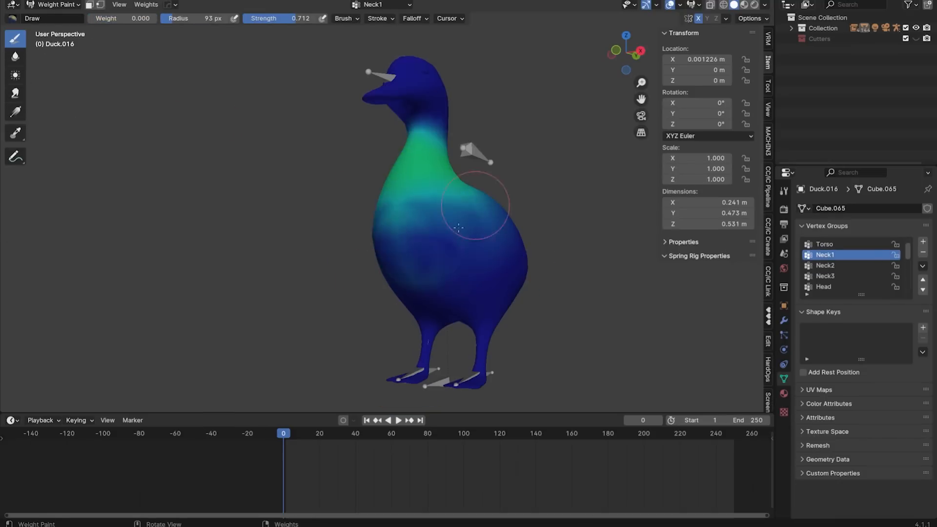
pyautogui.moveTo(470, 209)
pyautogui.mouseDown(button='middle')
pyautogui.moveTo(418, 220)
pyautogui.moveTo(380, 279)
pyautogui.moveTo(412, 293)
pyautogui.moveTo(57, 79)
pyautogui.moveTo(439, 251)
pyautogui.mouseUp(button='middle')
pyautogui.hotkey('ctrl', 'Tab')
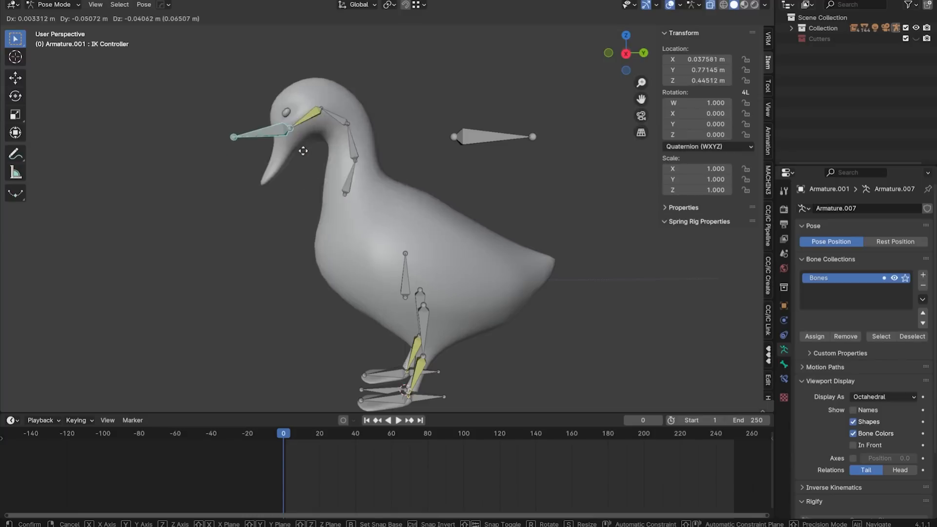
pyautogui.press('g')
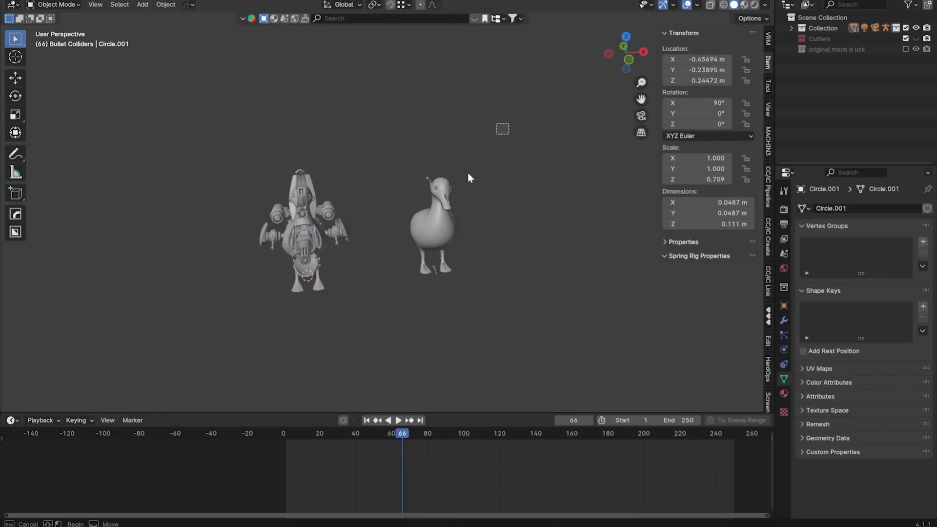
# Step: Select the rigged duck together with its armature and hide them, leaving the mech duck in view
pyautogui.moveTo(468, 178); pyautogui.dragTo(409, 292)
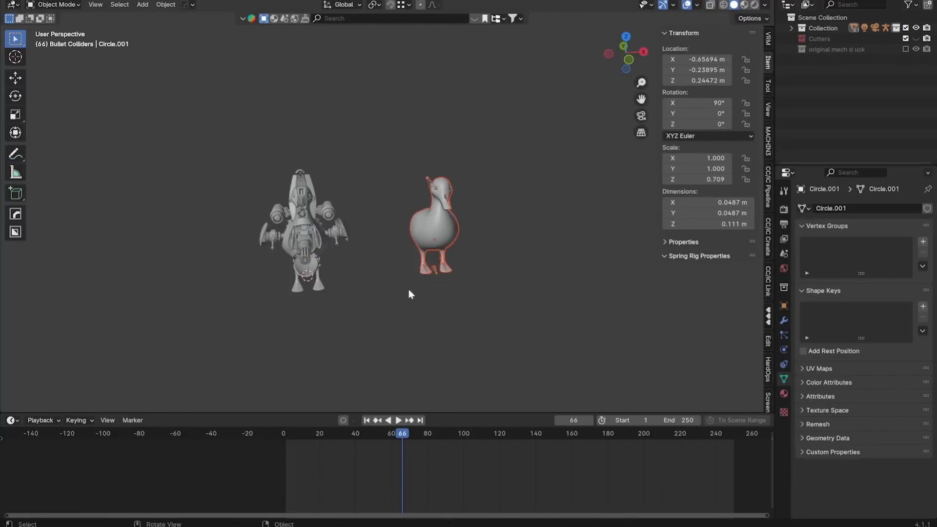
pyautogui.scroll(5, 277, 225)
pyautogui.moveTo(422, 242); pyautogui.dragTo(508, 274, button='middle')
pyautogui.scroll(6, 383, 267)
pyautogui.scroll(-8, 393, 269)
pyautogui.scroll(5, 488, 254)
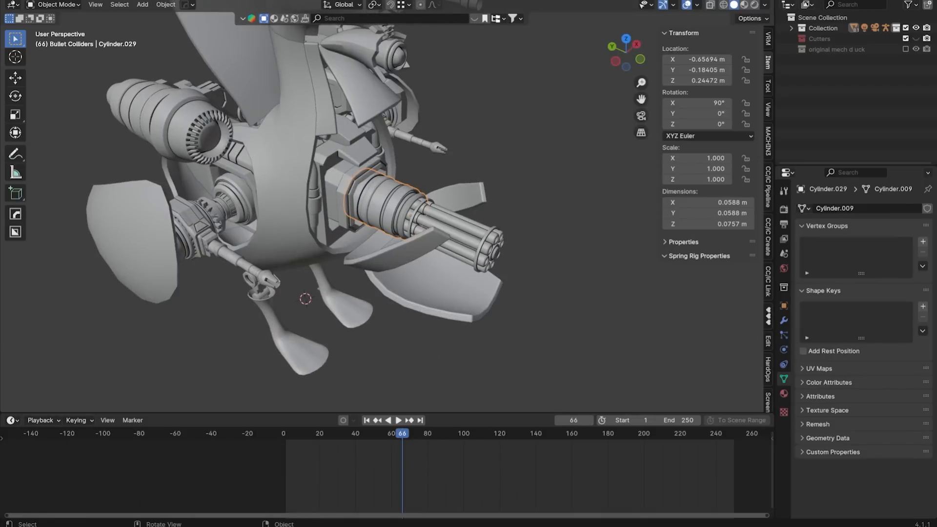
# Step: Examine the separate objects of the mech duck's chest gun by selecting its barrels, cylinder and rear housing
pyautogui.moveTo(637, 216); pyautogui.dragTo(451, 267, button='middle')
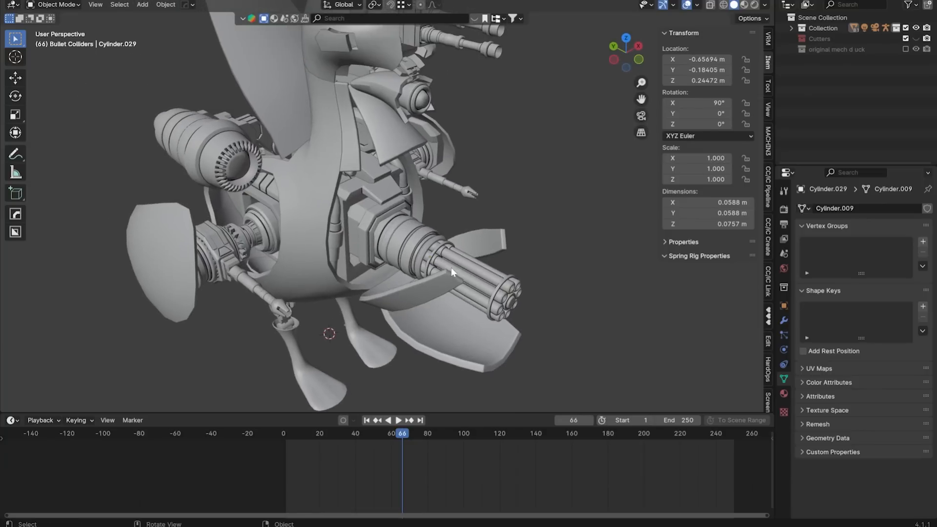
pyautogui.click(454, 269)
pyautogui.scroll(3, 464, 264)
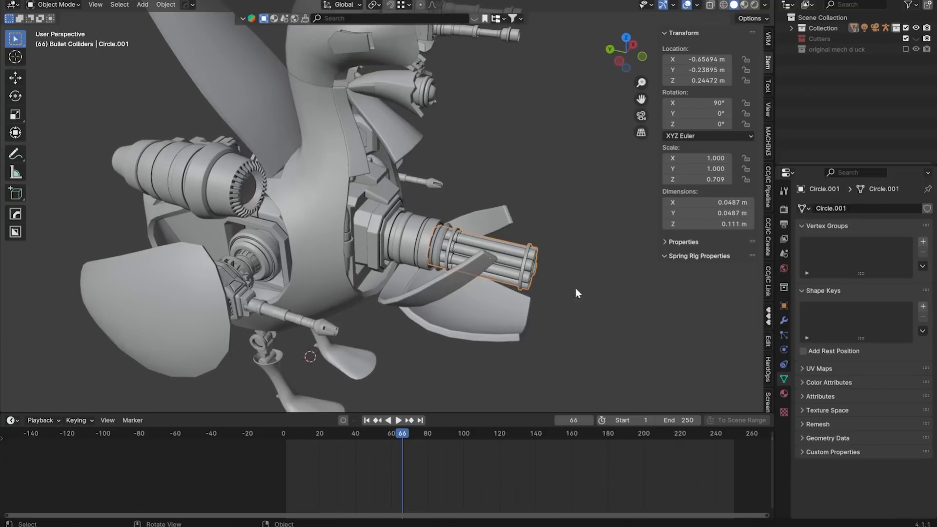
pyautogui.click(410, 239)
pyautogui.click(393, 245)
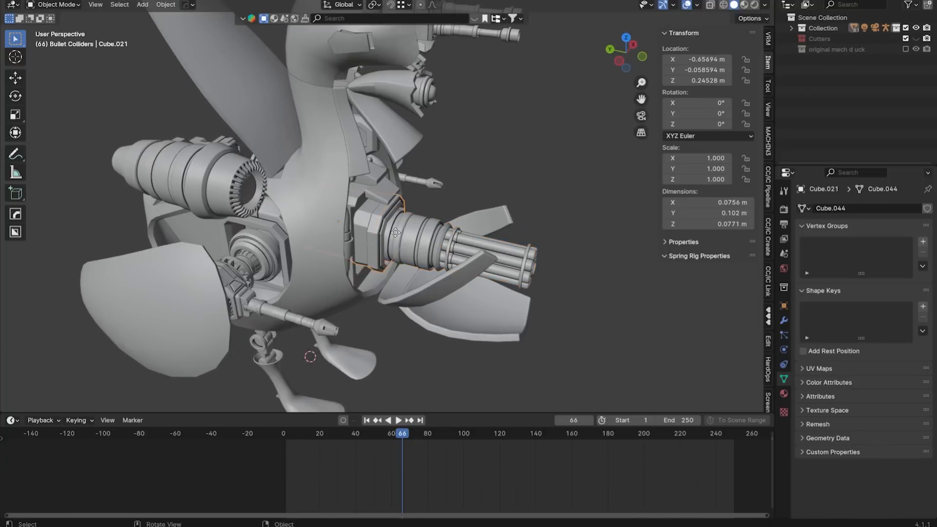
pyautogui.moveTo(439, 328); pyautogui.dragTo(487, 241, button='middle')
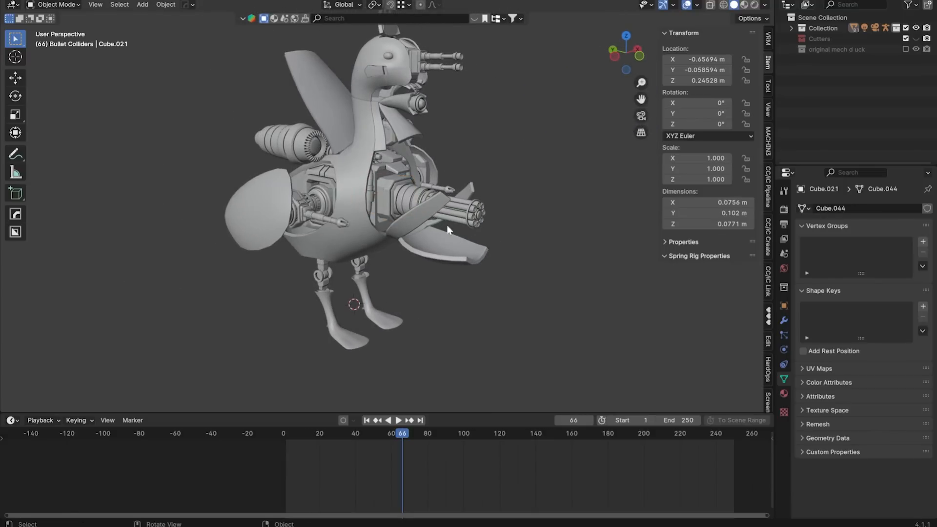
# Step: Select the mech duck's inner body object and snap the 3D cursor to it
pyautogui.moveTo(637, 70); pyautogui.dragTo(355, 183, button='middle')
pyautogui.scroll(5, 379, 191)
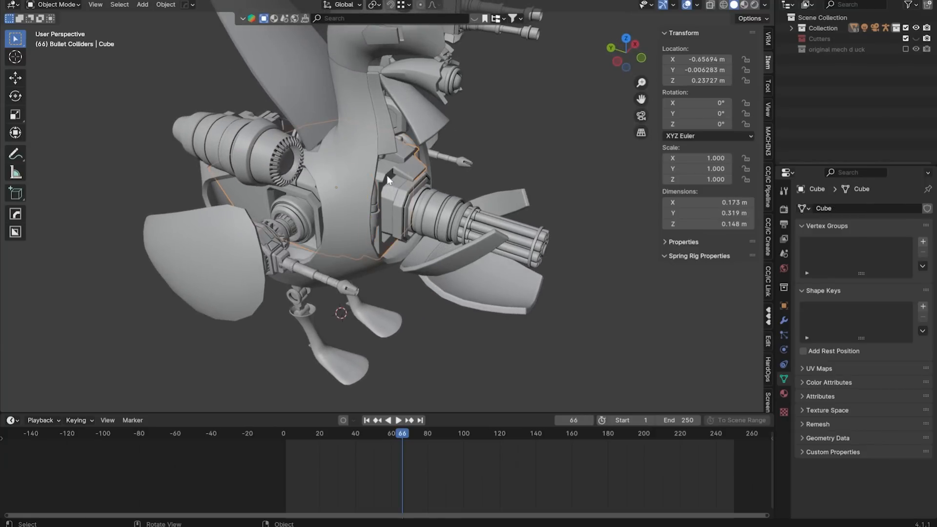
pyautogui.moveTo(388, 181); pyautogui.dragTo(371, 189, button='middle')
pyautogui.scroll(4, 351, 188)
pyautogui.hotkey('shift', 's')
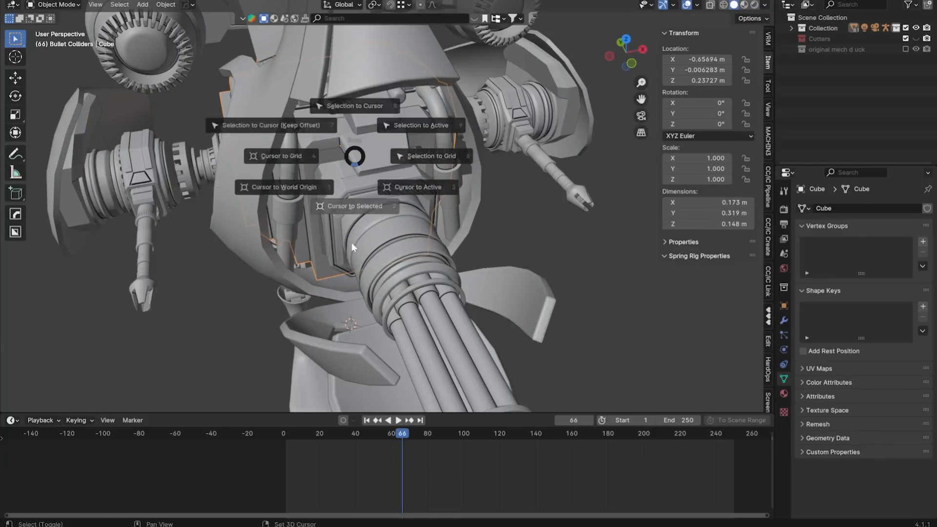
pyautogui.click(351, 243)
pyautogui.hotkey('shift', 'a')
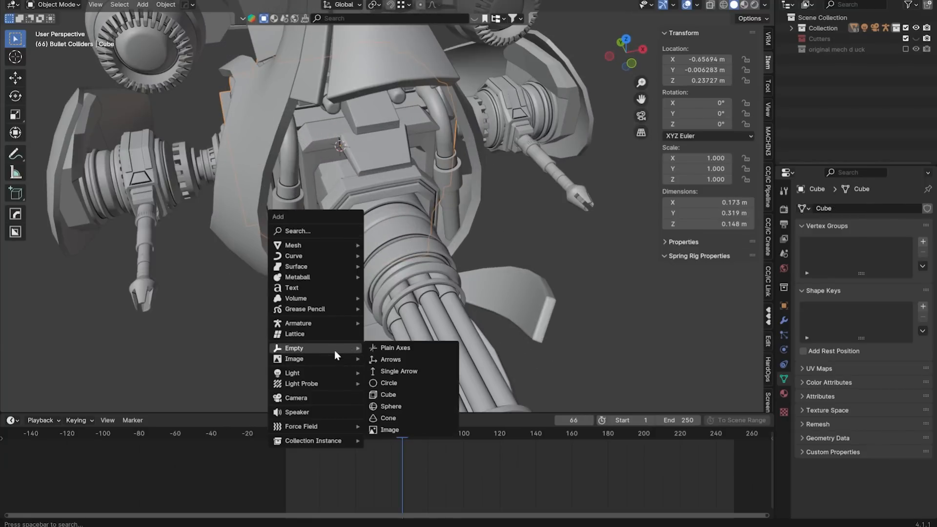
# Step: Select all parts of the mech duck and move them to a new collection named Robot Duck Parts
pyautogui.scroll(-6, 430, 292)
pyautogui.scroll(-3, 513, 215)
pyautogui.moveTo(554, 119); pyautogui.dragTo(305, 332)
pyautogui.press('m')
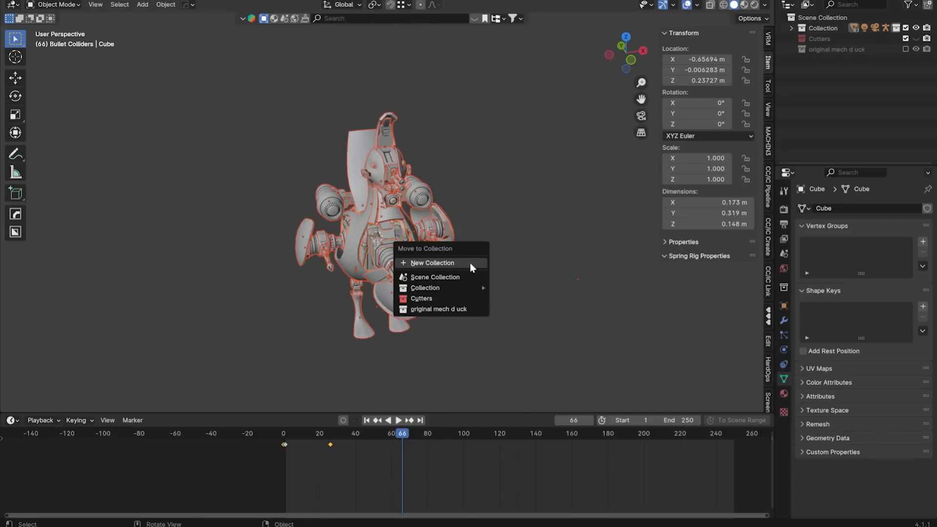
pyautogui.press('Escape')
pyautogui.scroll(4, 384, 245)
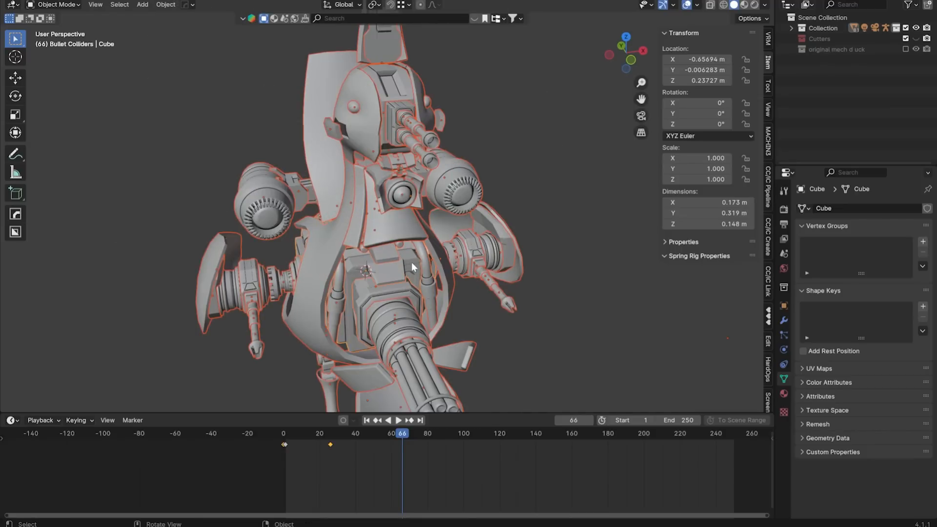
# Step: Select all keyframes of the mech duck's parts in the timeline and delete them
pyautogui.scroll(-5, 411, 262)
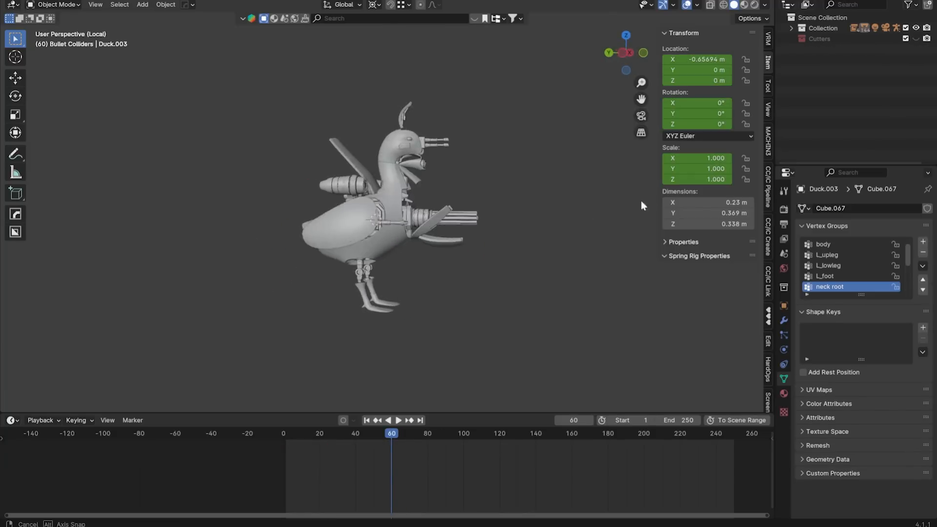
pyautogui.moveTo(641, 201); pyautogui.dragTo(485, 215, button='middle')
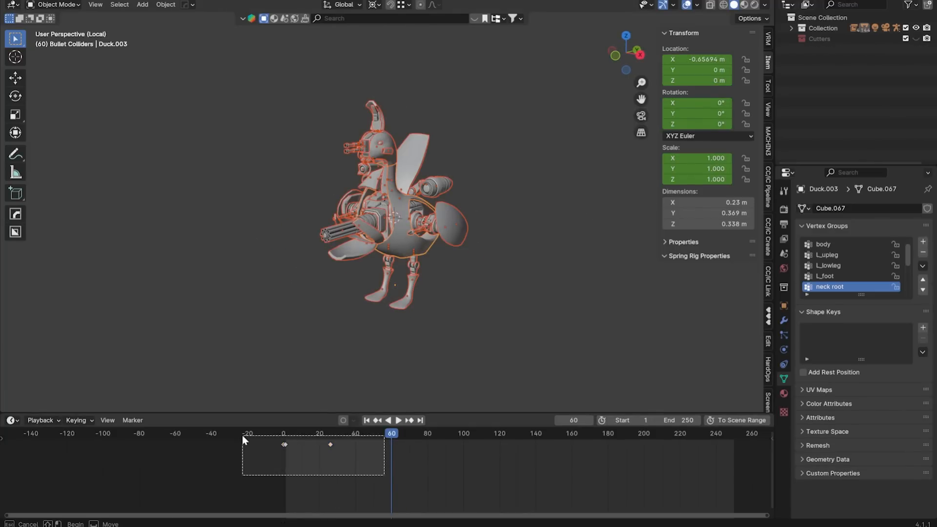
pyautogui.click(296, 453)
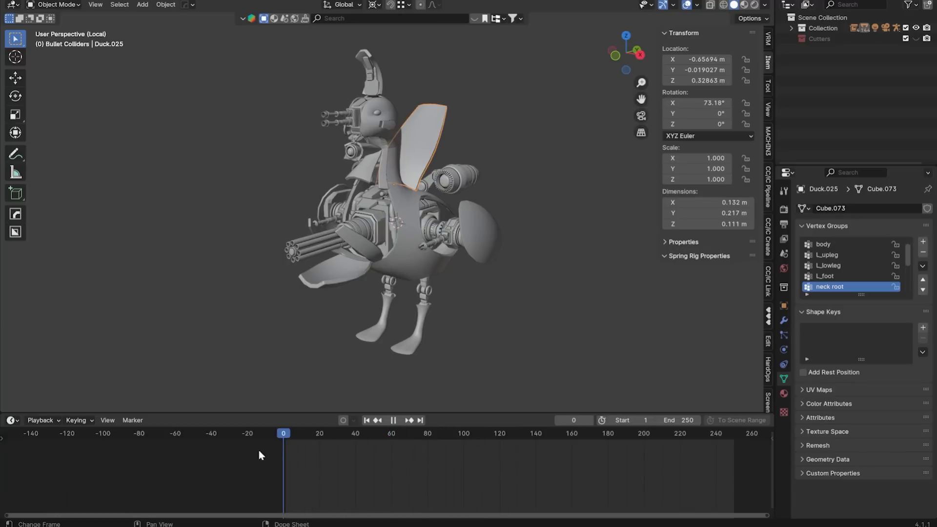
# Step: Add a single-bone armature at the 3D cursor inside the mech duck's body
pyautogui.hotkey('shift', 'a')
pyautogui.moveTo(391, 373)
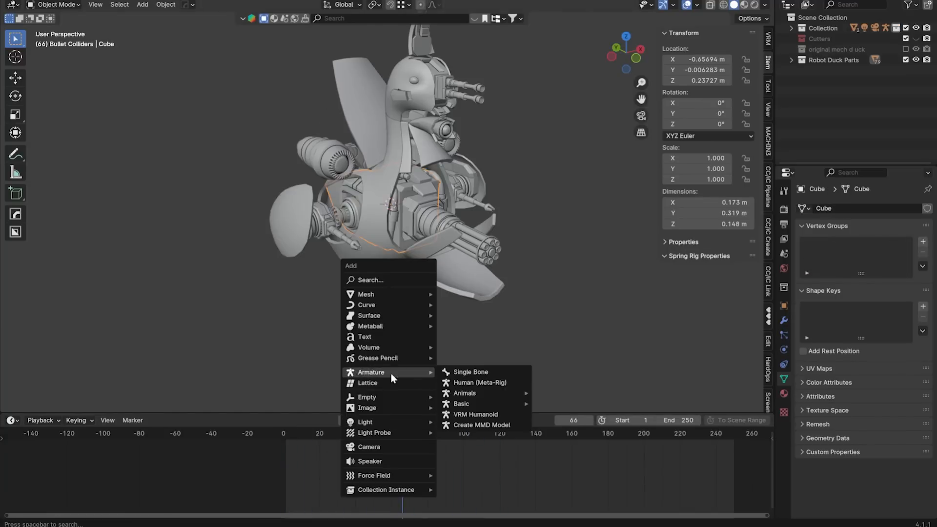
pyautogui.click(492, 378)
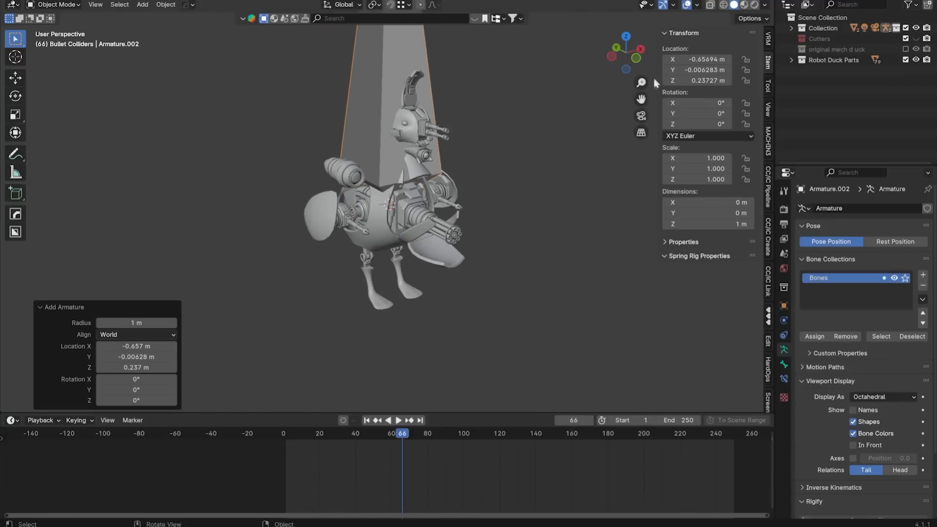
# Step: Lower the new armature about 0.027 m along Z in front view and scale it down to about 0.201
pyautogui.press('KP_1')
pyautogui.press('g')
pyautogui.press('z')
pyautogui.click(440, 222)
pyautogui.scroll(4, 440, 222)
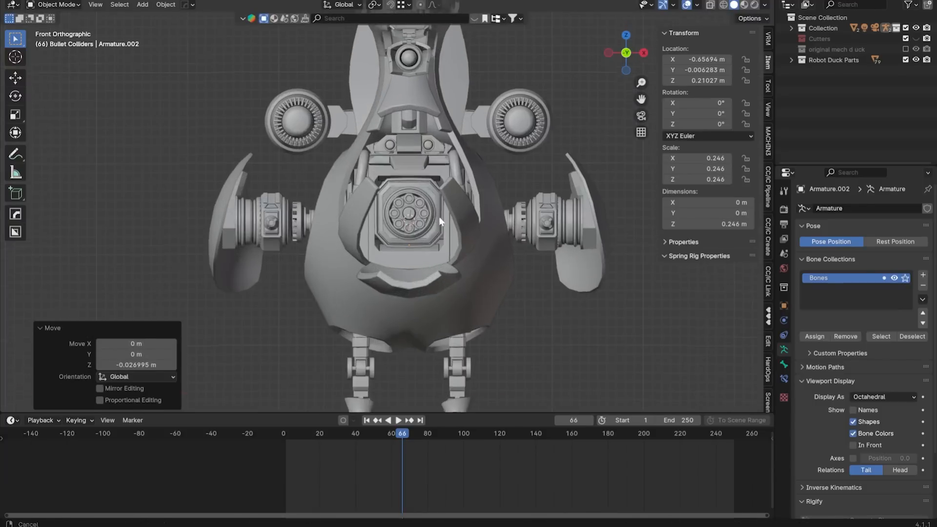
pyautogui.press('s')
pyautogui.click(451, 236)
# Step: Turn on X-ray, rotate the armature 90° about X, scale it to about 0.082 and view it from the right side
pyautogui.hotkey('alt', 'z')
pyautogui.moveTo(451, 236); pyautogui.dragTo(447, 248, button='middle')
pyautogui.write('rx')
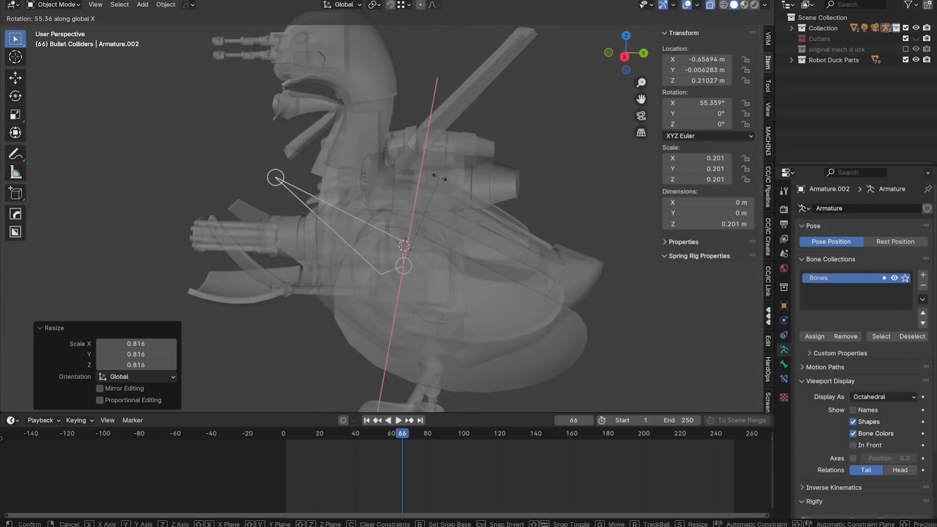
pyautogui.write('90')
pyautogui.press('Return')
pyautogui.rightClick(451, 262)
pyautogui.click(625, 57)
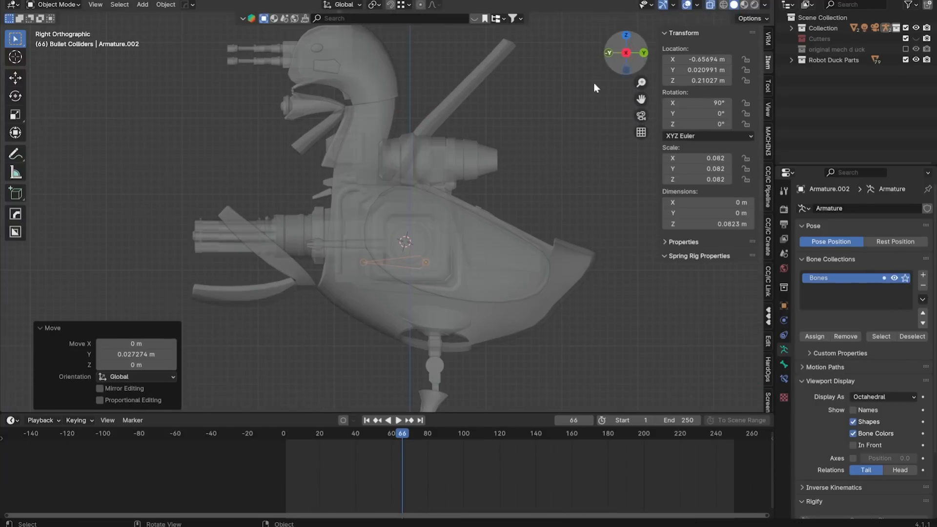
# Step: Move the armature along Y into the body and raise it about 0.030 m along Z, level with the chest gun
pyautogui.press('g')
pyautogui.press('y')
pyautogui.click(485, 242)
pyautogui.press('g')
pyautogui.press('z')
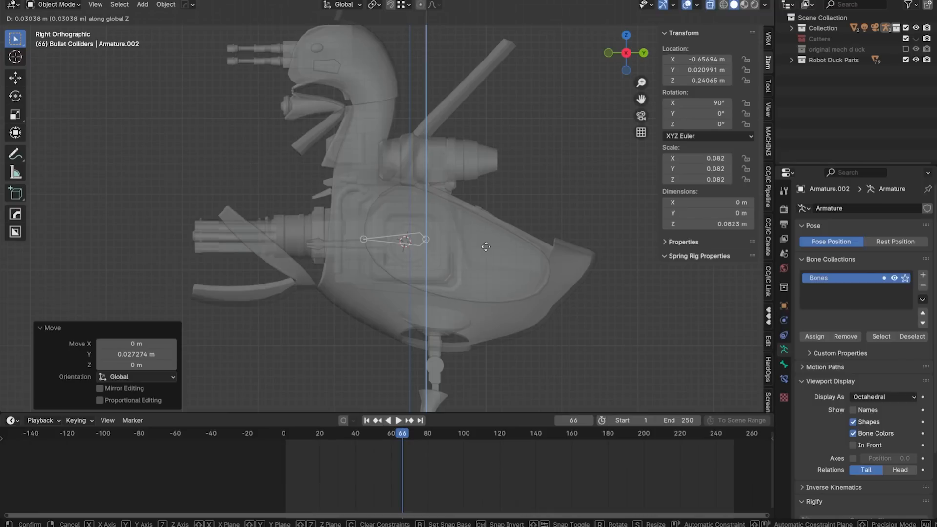
pyautogui.click(486, 247)
# Step: Snap the 3D cursor to the boxed housing behind the chest gun
pyautogui.scroll(3, 410, 254)
pyautogui.press('Tab')
pyautogui.press('Tab')
pyautogui.moveTo(483, 253); pyautogui.dragTo(417, 271, button='middle')
pyautogui.scroll(3, 417, 271)
pyautogui.click(465, 233)
pyautogui.click(466, 236)
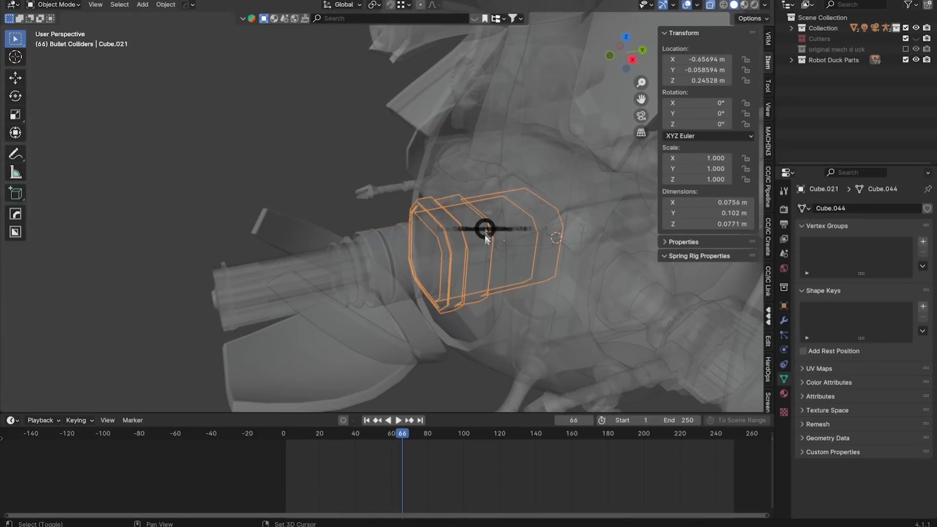
pyautogui.click(503, 312)
pyautogui.scroll(-2, 522, 303)
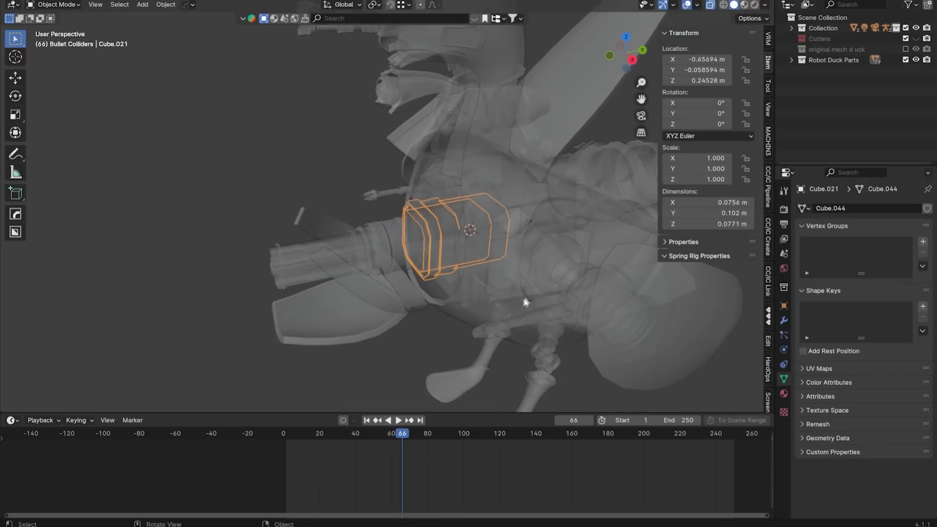
# Step: Duplicate the armature's bone in place and snap the copy to the 3D cursor at the gun housing
pyautogui.moveTo(523, 297); pyautogui.dragTo(495, 272, button='middle')
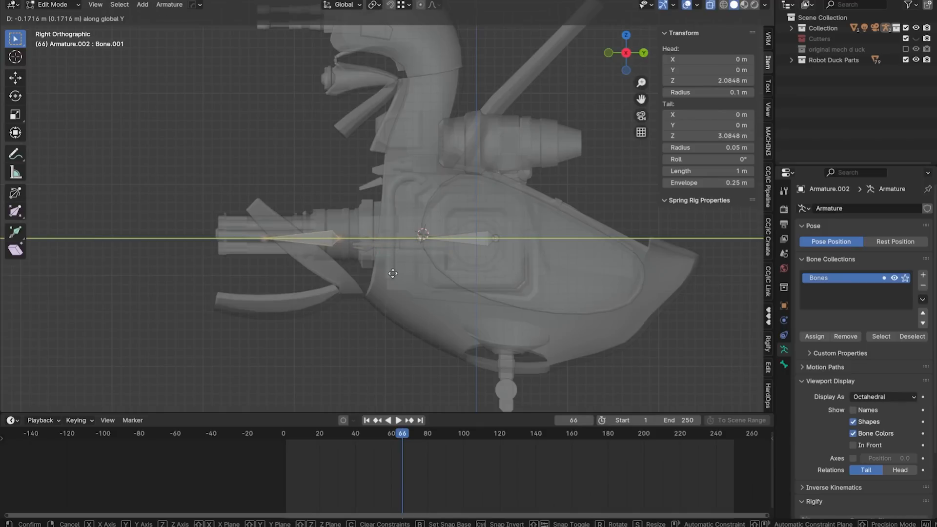
pyautogui.rightClick(393, 273)
pyautogui.scroll(2, 453, 251)
pyautogui.hotkey('shift', 's')
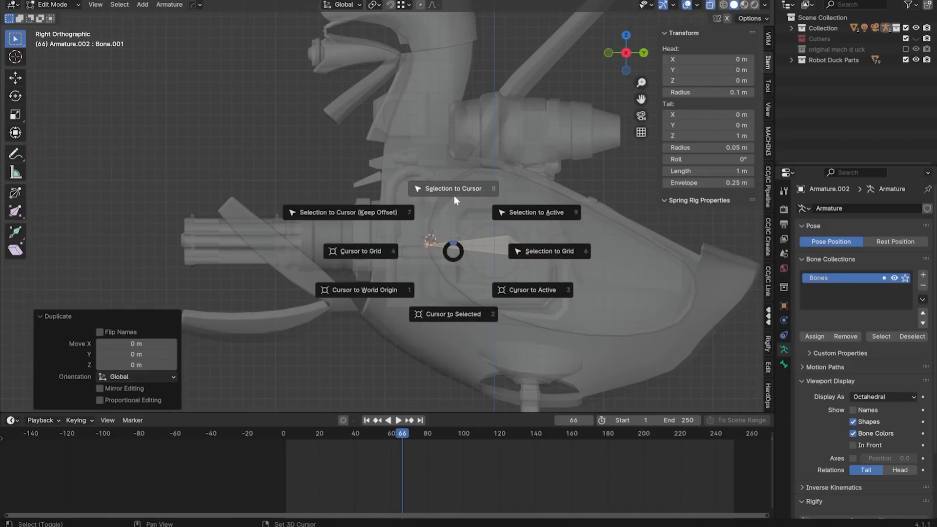
pyautogui.click(454, 195)
# Step: Move the original bone about 0.025 m toward the tail, clear of the housing bone
pyautogui.keyDown('shift'); pyautogui.moveTo(479, 248); pyautogui.dragTo(450, 255, button='middle'); pyautogui.keyUp('shift')
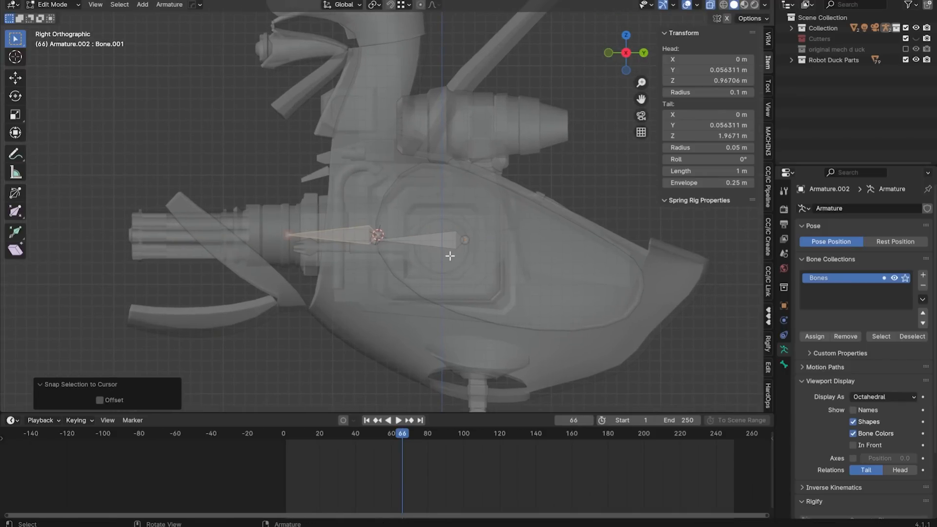
pyautogui.press('g')
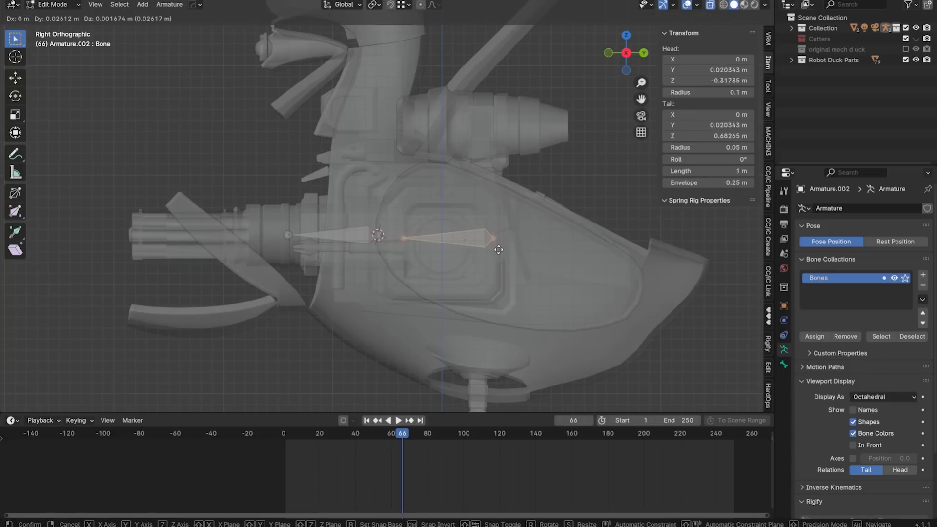
pyautogui.click(496, 248)
# Step: Scale the gun housing bone to 0.747 and move it about 0.021 m back along Y
pyautogui.click(358, 238)
pyautogui.keyDown('shift'); pyautogui.moveTo(359, 238); pyautogui.dragTo(458, 247, button='middle'); pyautogui.keyUp('shift')
pyautogui.press('s')
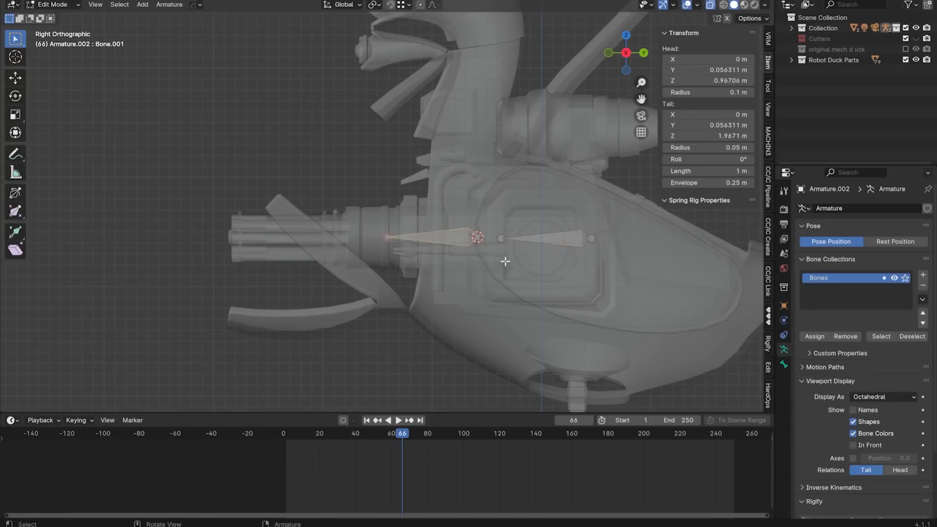
pyautogui.click(515, 258)
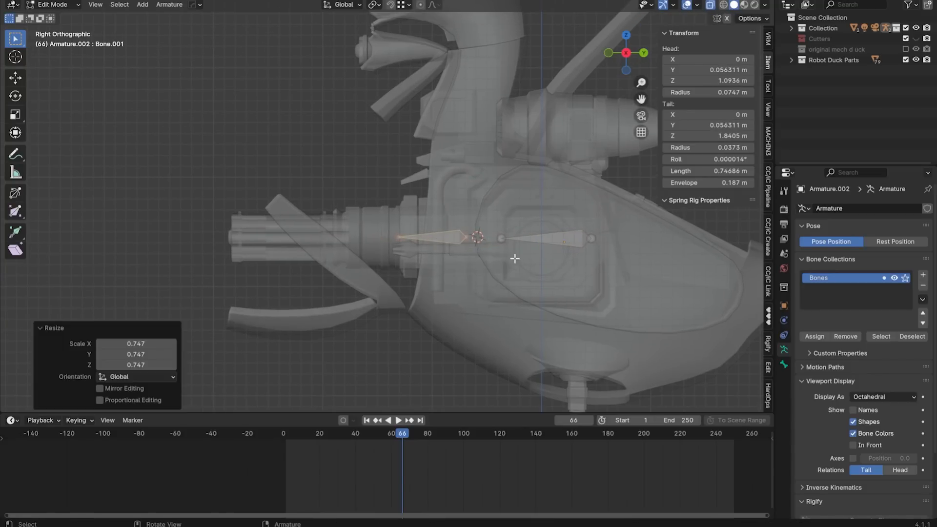
pyautogui.click(540, 264)
# Step: Snap the 3D cursor to the gun's barrel assembly and return to editing the armature
pyautogui.keyDown('shift'); pyautogui.moveTo(431, 272); pyautogui.dragTo(479, 273, button='middle'); pyautogui.keyUp('shift')
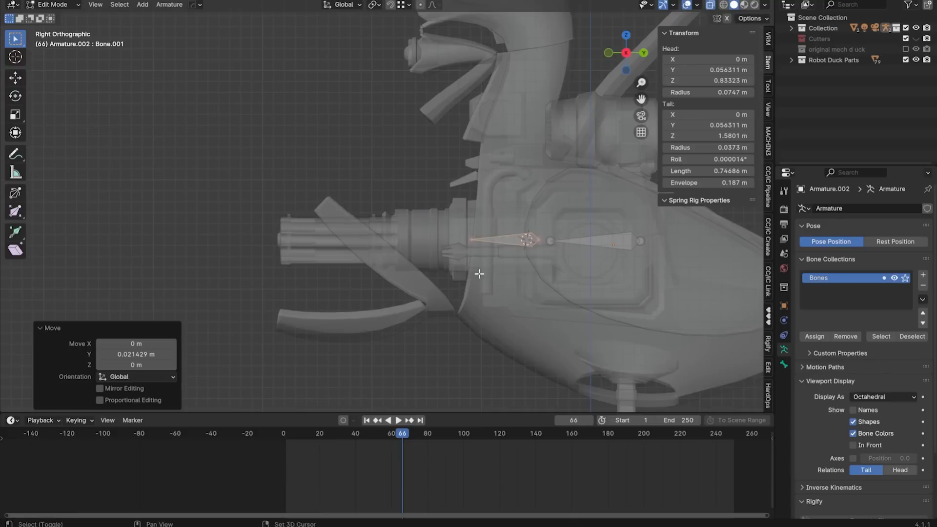
pyautogui.press('Tab')
pyautogui.click(442, 245)
pyautogui.hotkey('shift', 's')
pyautogui.click(452, 324)
pyautogui.click(513, 242)
pyautogui.press('Tab')
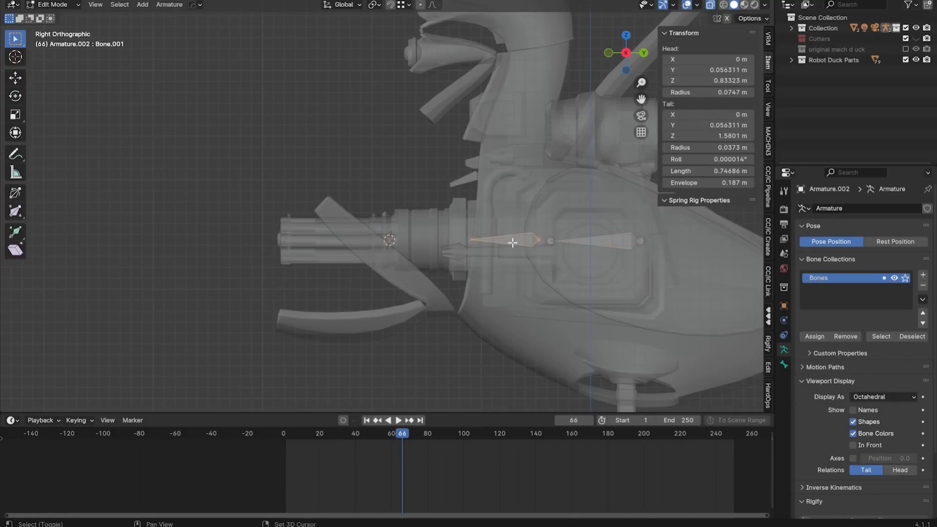
# Step: Duplicate the housing bone about 0.069 m forward along Y and scale the copy to about 0.722
pyautogui.hotkey('shift', 'd')
pyautogui.click(419, 244)
pyautogui.press('s')
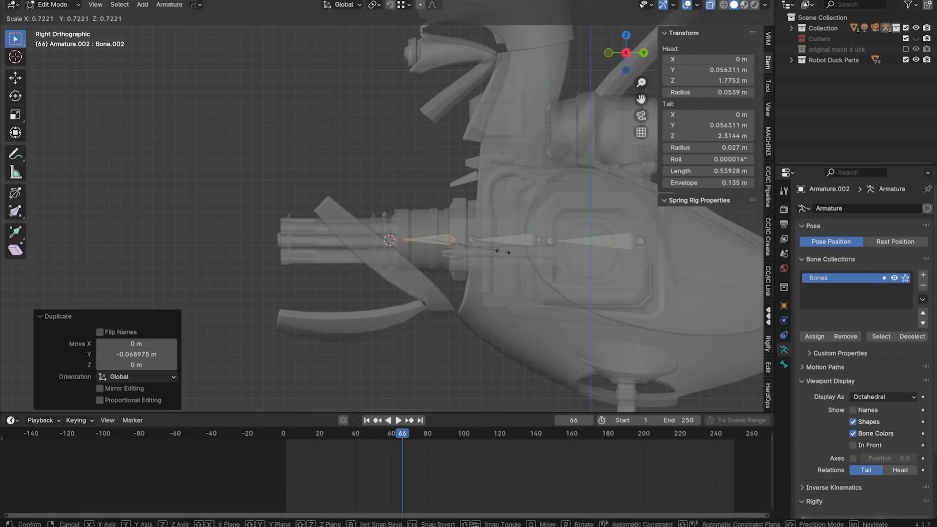
pyautogui.click(508, 252)
# Step: Duplicate the scaled bone about 0.066 m forward along Y into the gun barrels
pyautogui.hotkey('shift', 'd')
pyautogui.press('y')
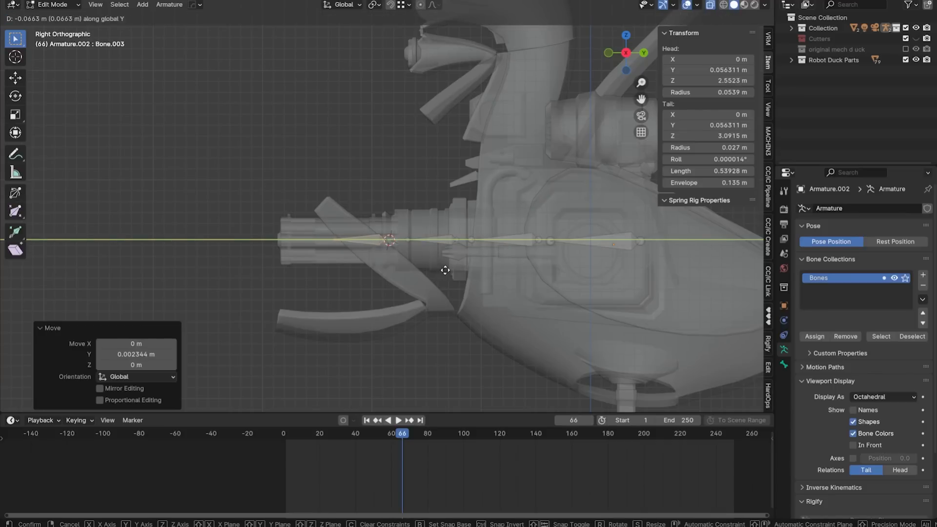
pyautogui.click(445, 269)
# Step: Display the armature in front of the meshes and turn off X-ray
pyautogui.press('Tab')
pyautogui.moveTo(464, 344)
pyautogui.mouseDown(button='middle')
pyautogui.moveTo(504, 347)
pyautogui.moveTo(487, 357)
pyautogui.moveTo(531, 310)
pyautogui.moveTo(409, 265)
pyautogui.moveTo(427, 272)
pyautogui.moveTo(364, 278)
pyautogui.moveTo(470, 268)
pyautogui.mouseUp(button='middle')
pyautogui.click(435, 279)
pyautogui.hotkey('alt', 'z')
pyautogui.press('z')
pyautogui.click(427, 274)
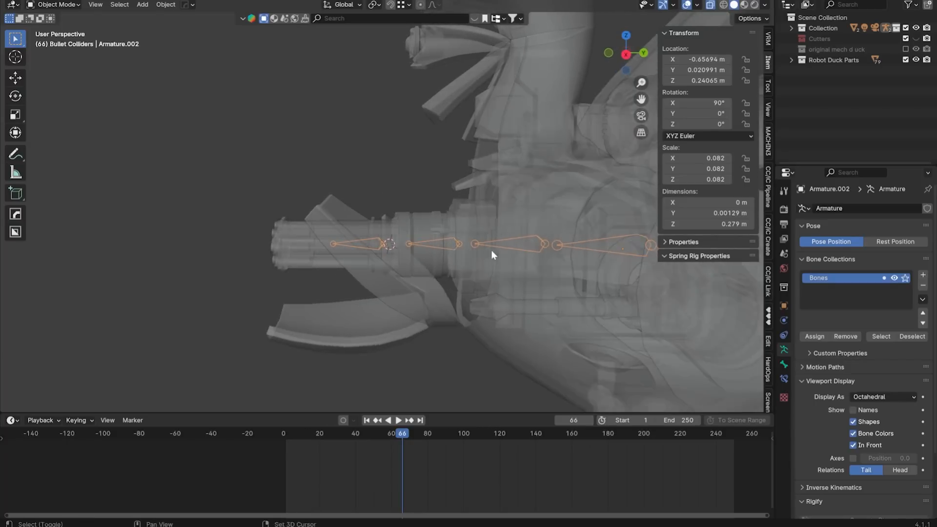
pyautogui.moveTo(491, 250)
pyautogui.mouseDown(button='middle')
pyautogui.moveTo(394, 279)
pyautogui.moveTo(468, 256)
pyautogui.mouseUp(button='middle')
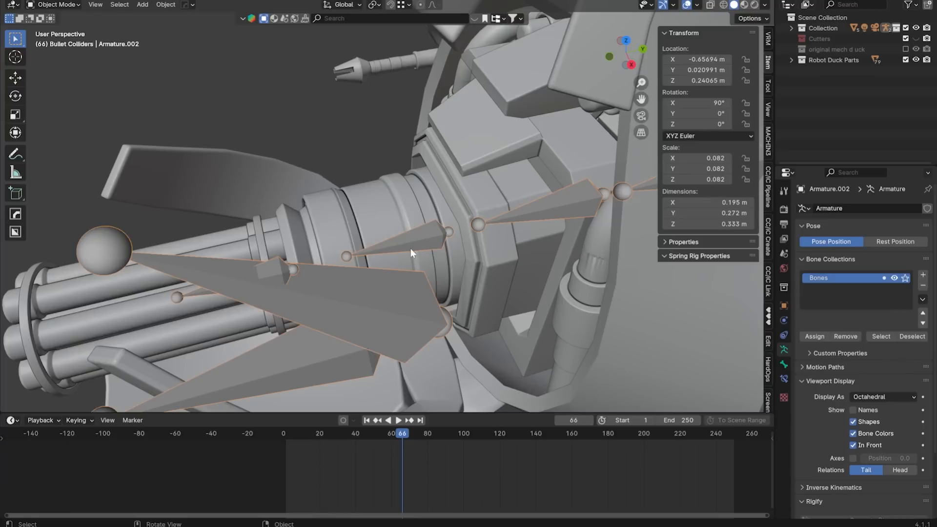
# Step: Parent the gun's middle bone to the housing bone behind it with Keep Offset
pyautogui.press('Tab')
pyautogui.rightClick(494, 226)
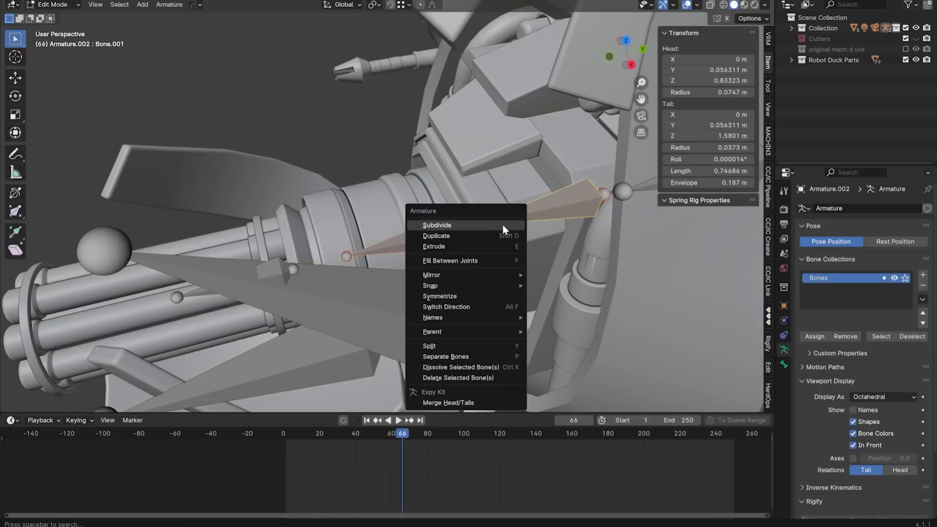
pyautogui.press('Escape')
pyautogui.hotkey('ctrl', 'p')
pyautogui.click(498, 227)
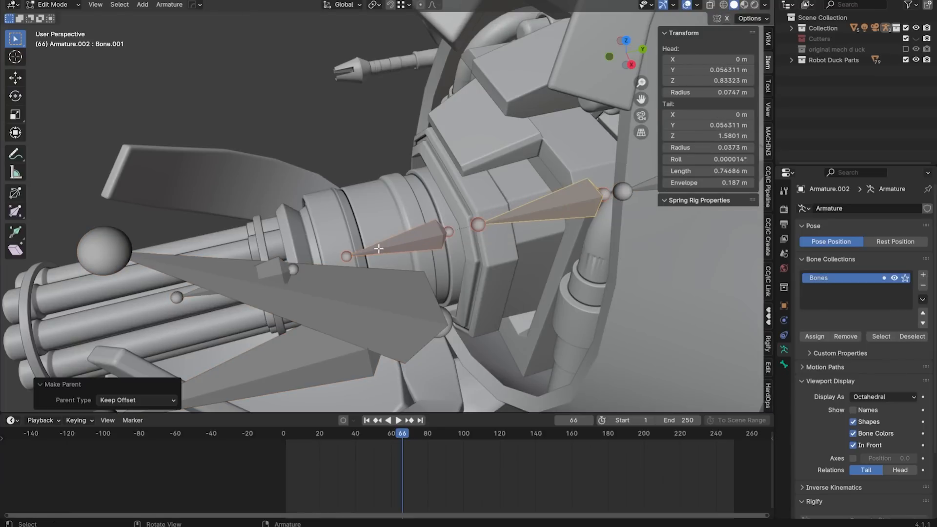
# Step: Parent the gun barrel mesh to the front gun bone using the Bone option
pyautogui.moveTo(385, 259); pyautogui.dragTo(415, 254, button='middle')
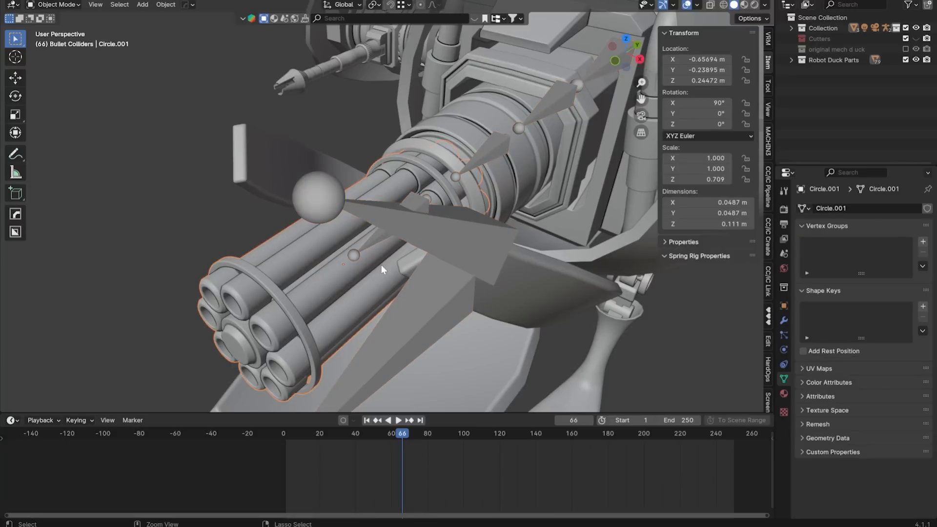
pyautogui.click(382, 264)
pyautogui.hotkey('ctrl', 'Tab')
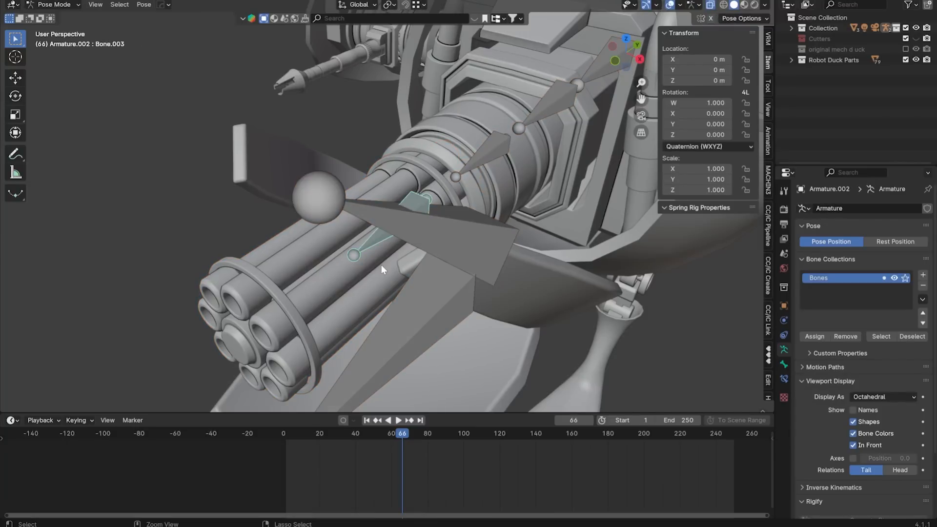
pyautogui.hotkey('ctrl', 'Tab')
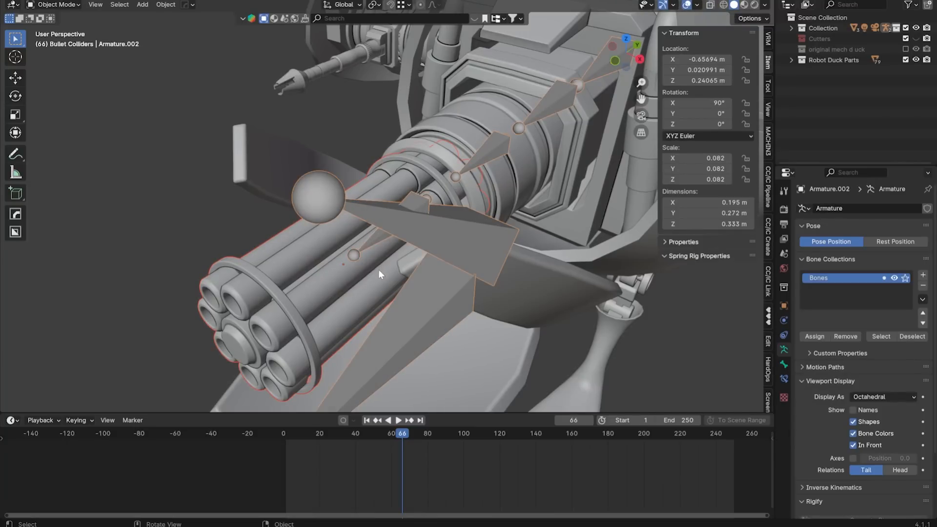
pyautogui.click(340, 279)
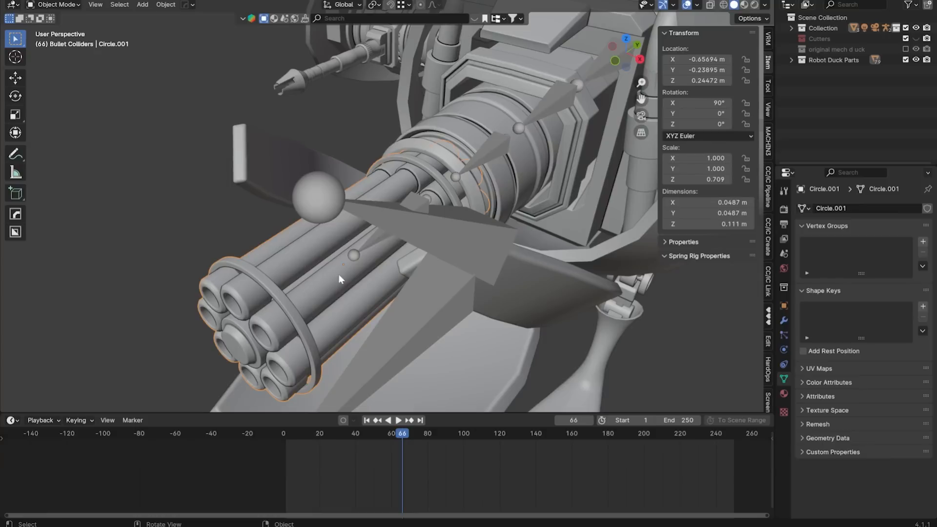
pyautogui.keyDown('shift'); pyautogui.click(361, 250); pyautogui.keyUp('shift')
pyautogui.hotkey('ctrl', 'Tab')
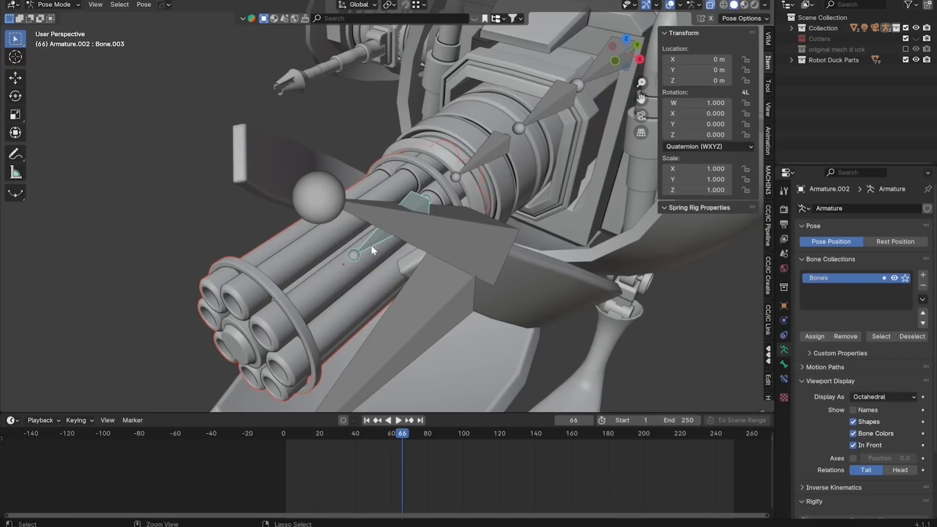
pyautogui.hotkey('ctrl', 'p')
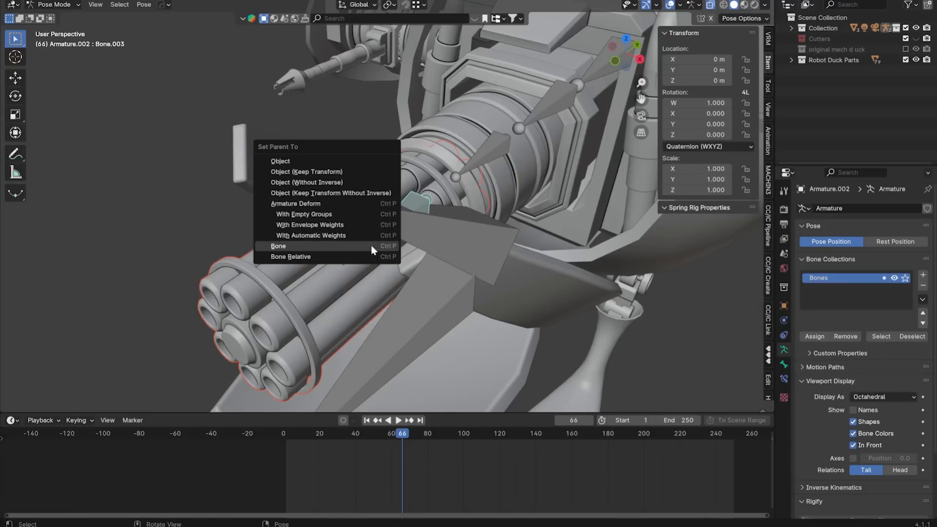
pyautogui.click(372, 247)
# Step: Parent the gun's cylindrical sleeve to the middle bone and the boxed housing to the rear gun bone
pyautogui.hotkey('ctrl', 'Tab')
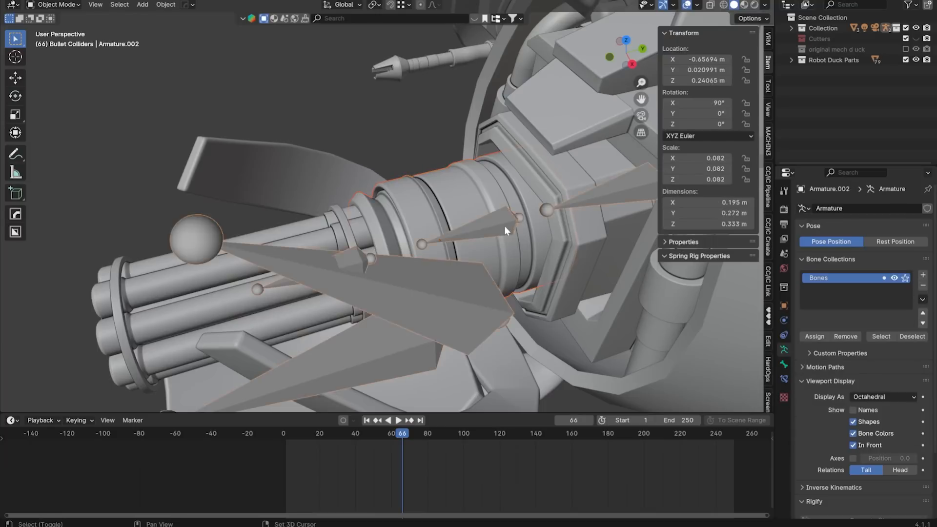
pyautogui.hotkey('ctrl', 'p')
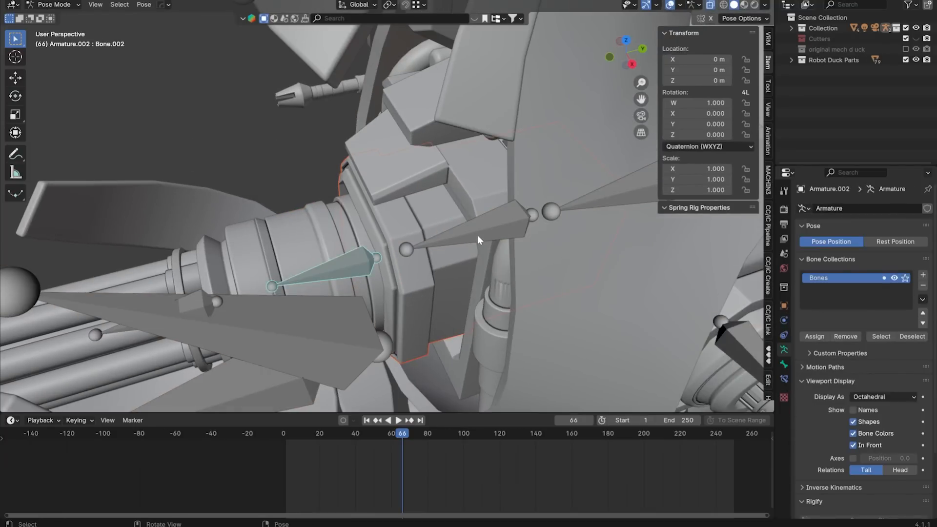
pyautogui.hotkey('ctrl', 'p')
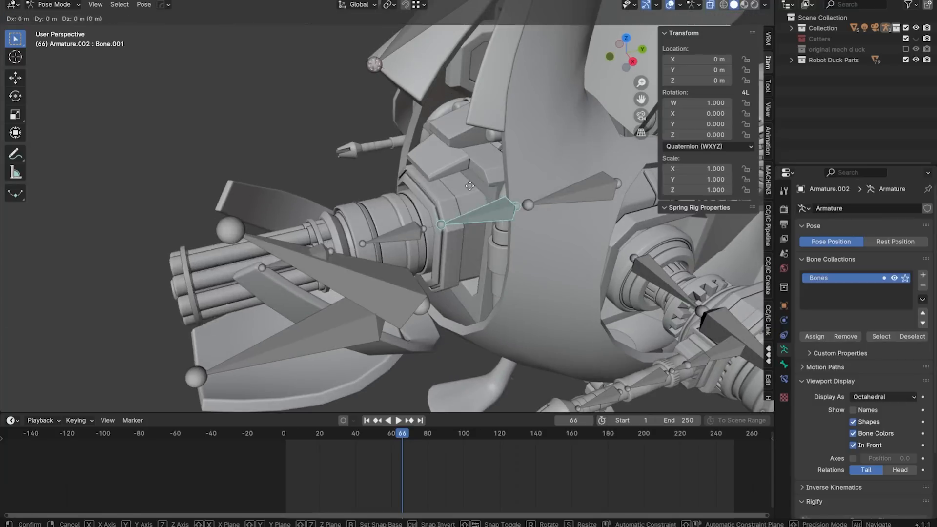
# Step: Test the gun rig by retracting the gun bones into the chest along Y and shifting the body bone
pyautogui.press('g')
pyautogui.click(490, 198)
pyautogui.click(438, 223)
pyautogui.press('g')
pyautogui.press('y')
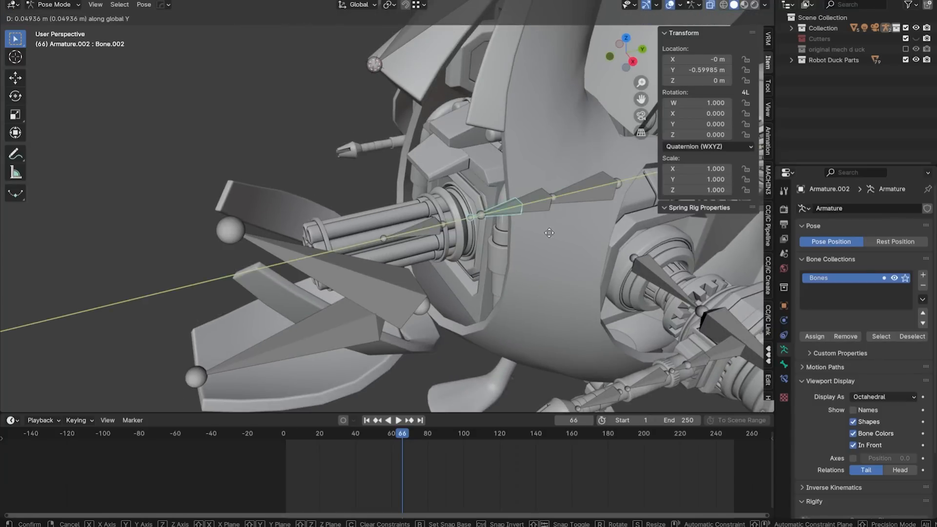
pyautogui.click(548, 232)
pyautogui.click(353, 247)
pyautogui.press('g')
pyautogui.press('y')
pyautogui.click(569, 198)
pyautogui.click(555, 204)
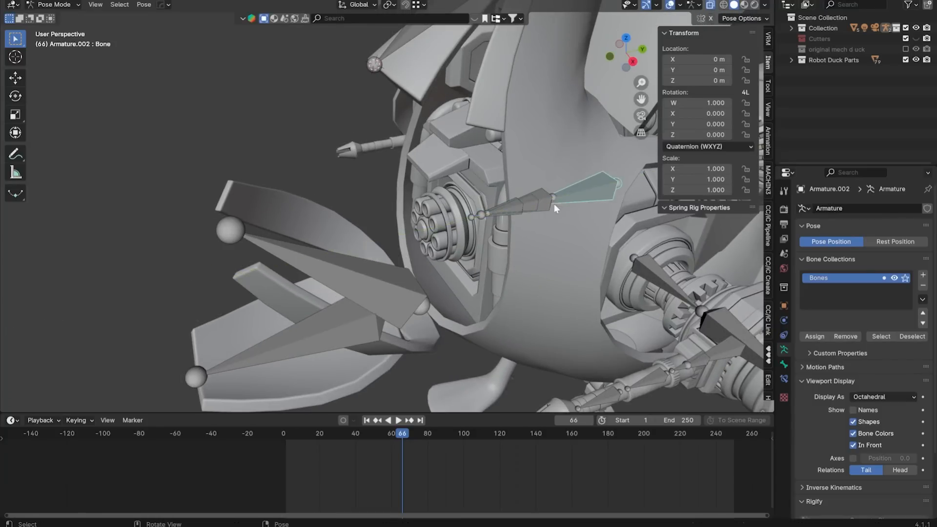
pyautogui.press('g')
pyautogui.press('y')
pyautogui.click(575, 206)
pyautogui.moveTo(576, 207); pyautogui.dragTo(409, 252, button='middle')
# Step: Undo the test movements of the gun and body bones
pyautogui.hotkey('ctrl', 'z')
pyautogui.hotkey('ctrl', 'z')
pyautogui.hotkey('ctrl', 'z')
pyautogui.hotkey('ctrl', 'z')
pyautogui.hotkey('ctrl', 'z')
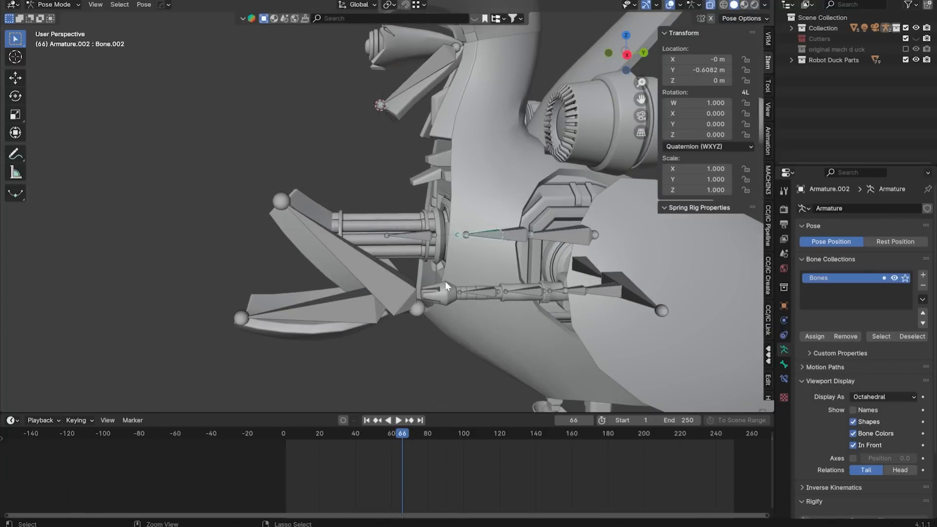
pyautogui.moveTo(445, 281); pyautogui.dragTo(475, 364, button='middle')
pyautogui.hotkey('ctrl', 'z')
pyautogui.hotkey('ctrl', 'z')
# Step: Snap the duplicated body bone to the 3D cursor at the mechanical joint on the duck's side
pyautogui.hotkey('shift', 's')
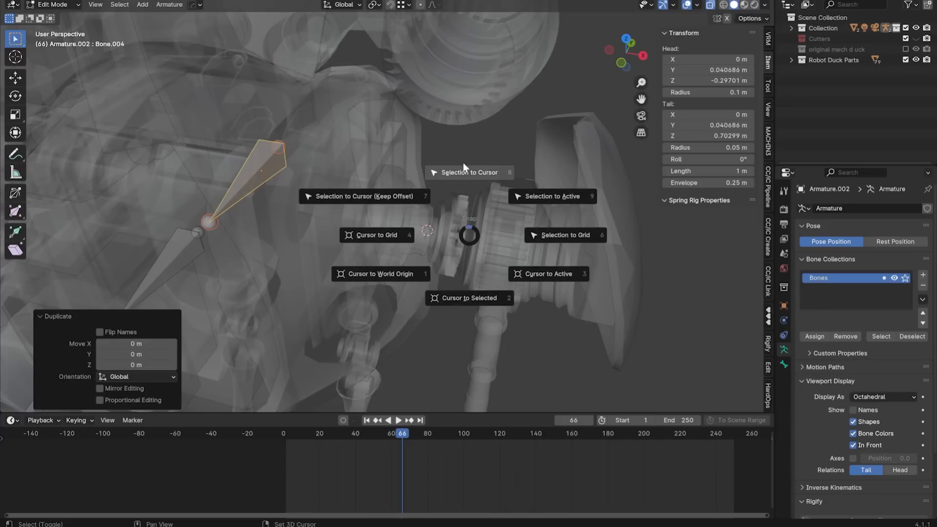
pyautogui.click(463, 162)
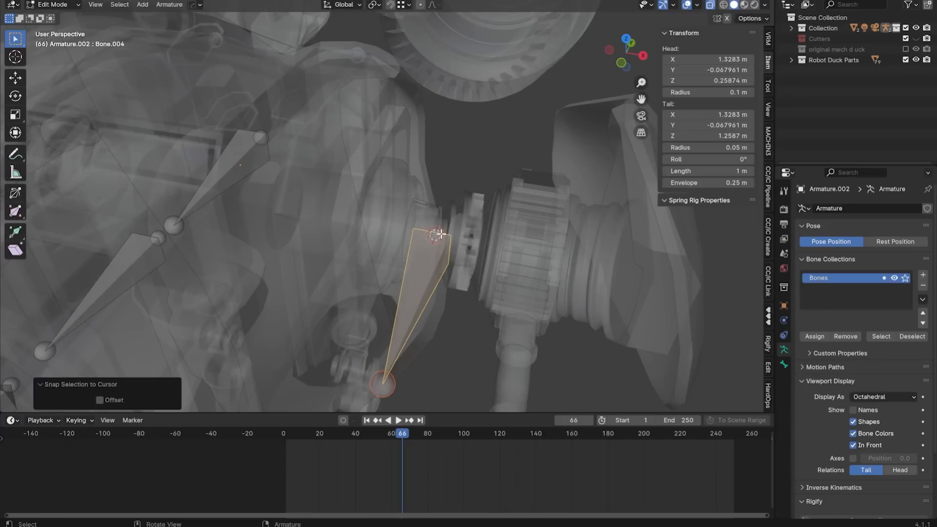
# Step: Snap the 3D cursor to the side joint's inner socket and snap the new bone's head to it
pyautogui.click(438, 216)
pyautogui.click(437, 216)
pyautogui.scroll(1, 437, 218)
pyautogui.moveTo(437, 217); pyautogui.dragTo(459, 227, button='middle')
pyautogui.press('Tab')
pyautogui.hotkey('shift', 's')
pyautogui.click(396, 273)
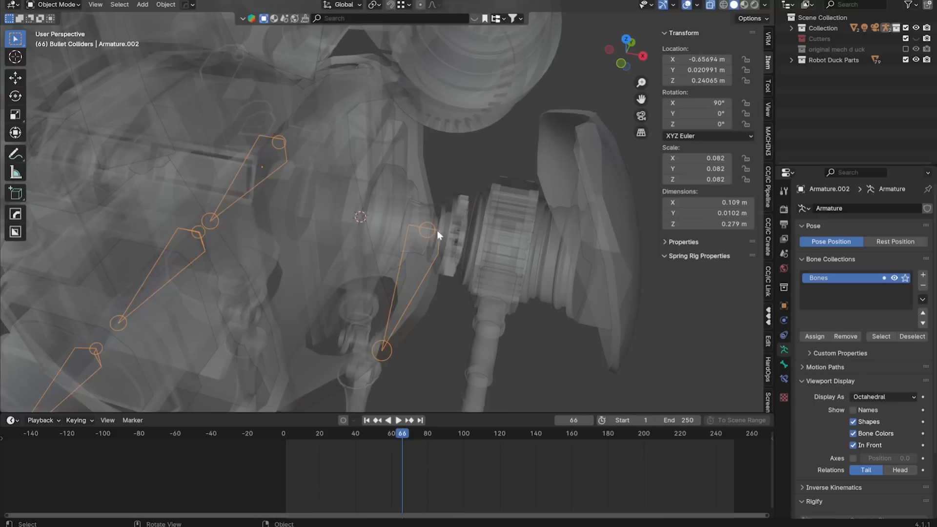
pyautogui.press('Tab')
pyautogui.hotkey('shift', 's')
pyautogui.click(460, 152)
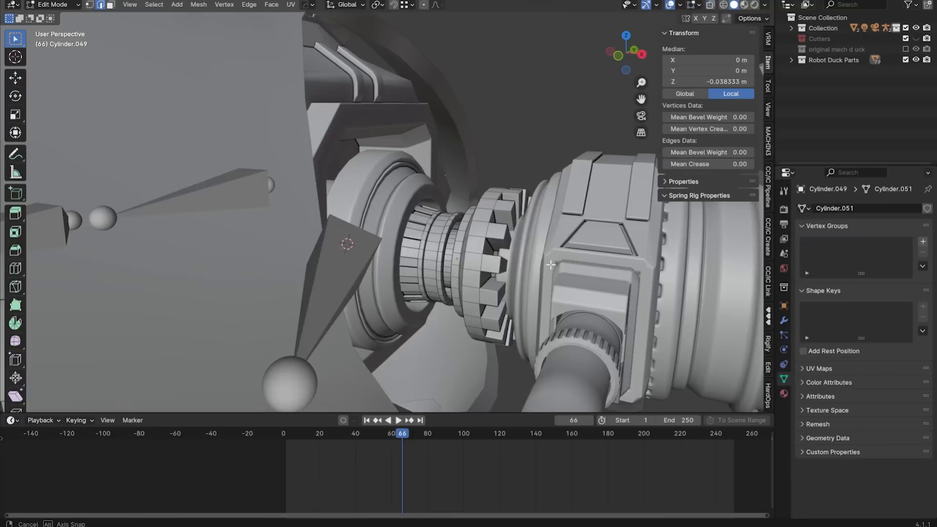
# Step: Snap the 3D cursor to the meeting point of the toothed ring and the outer cylindrical housing
pyautogui.moveTo(444, 209); pyautogui.dragTo(443, 214, button='middle')
pyautogui.press('Tab')
pyautogui.click(445, 209)
pyautogui.press('Tab')
pyautogui.scroll(2, 449, 221)
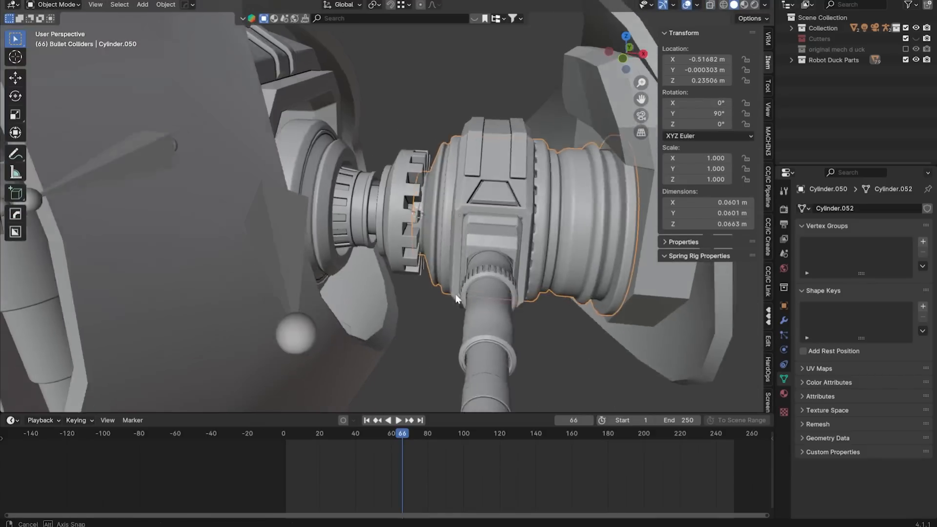
# Step: Snap the side-joint bone's tail to the 3D cursor at the toothed ring
pyautogui.click(286, 327)
pyautogui.press('Tab')
pyautogui.hotkey('shift', 's')
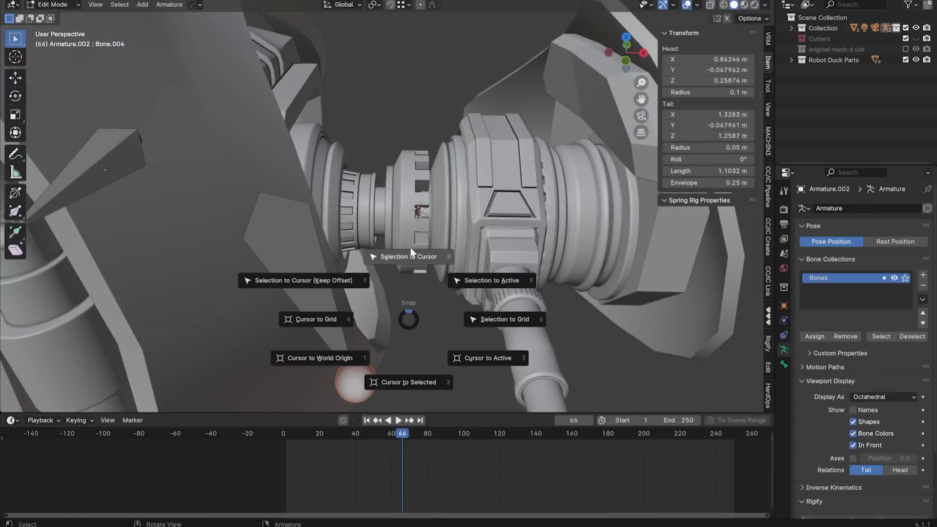
pyautogui.click(410, 252)
pyautogui.scroll(-2, 409, 256)
pyautogui.moveTo(408, 256); pyautogui.dragTo(405, 297, button='middle')
pyautogui.press('Tab')
pyautogui.moveTo(471, 345); pyautogui.dragTo(429, 273, button='middle')
pyautogui.press('Tab')
pyautogui.click(370, 208)
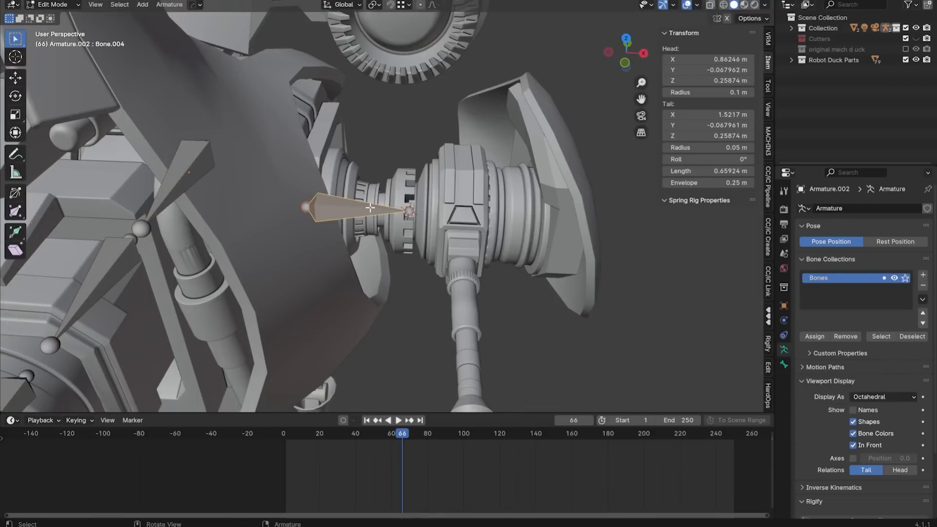
# Step: In front view, extrude a second bone about 0.85 m long from the toothed ring through the housing to the outer plate
pyautogui.hotkey('alt', 'z')
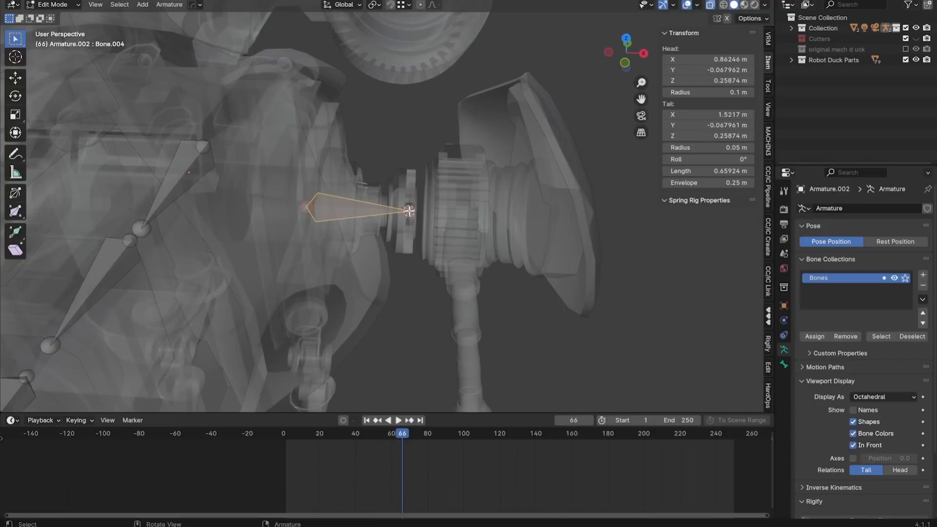
pyautogui.press('KP_1')
pyautogui.press('e')
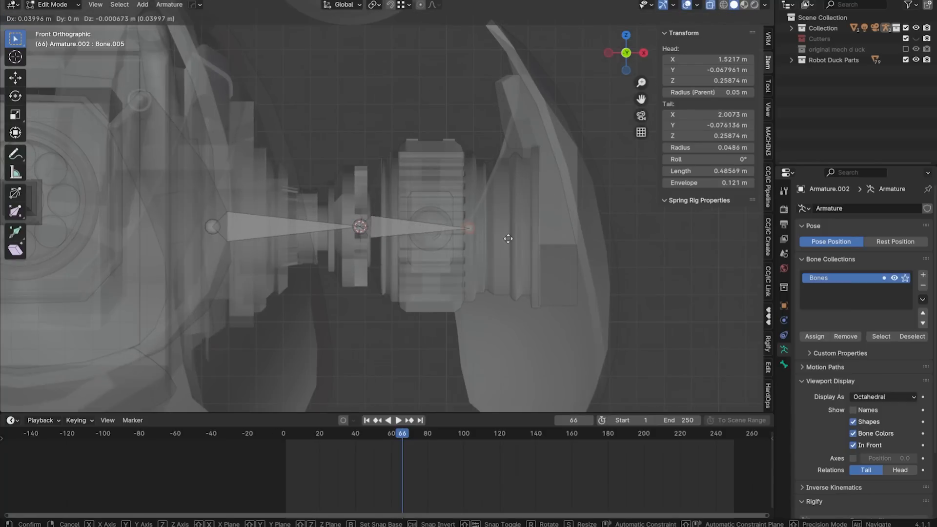
pyautogui.click(589, 249)
pyautogui.hotkey('alt', 'z')
pyautogui.click(644, 282)
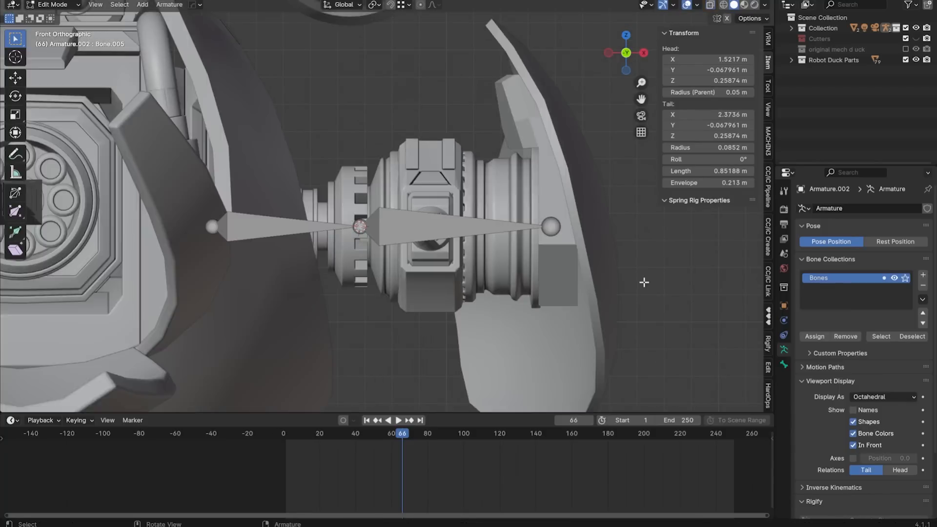
# Step: Rotate the duplicated bone 180° about the X axis and move its tail along Y to the base of the small gun arm
pyautogui.moveTo(644, 282); pyautogui.dragTo(537, 313, button='middle')
pyautogui.write('r')
pyautogui.write('x')
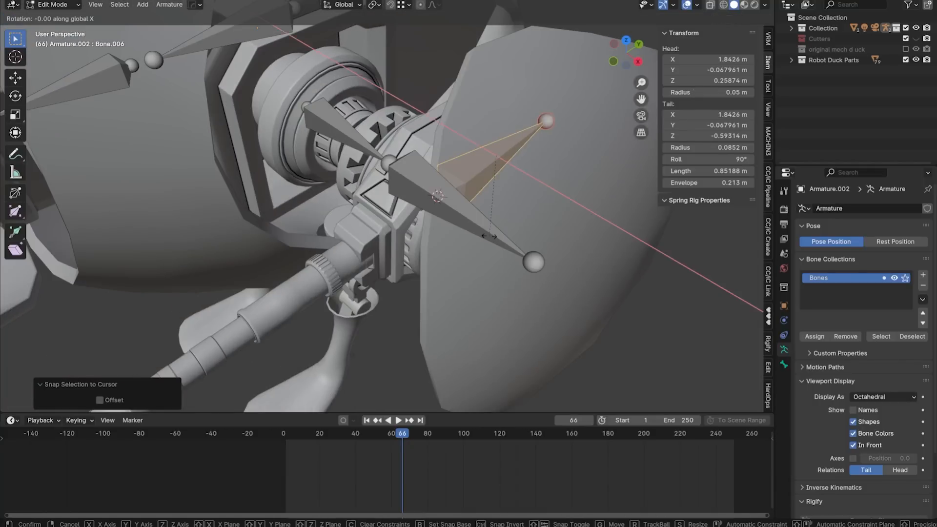
pyautogui.write('180')
pyautogui.press('Return')
pyautogui.press('g')
pyautogui.press('y')
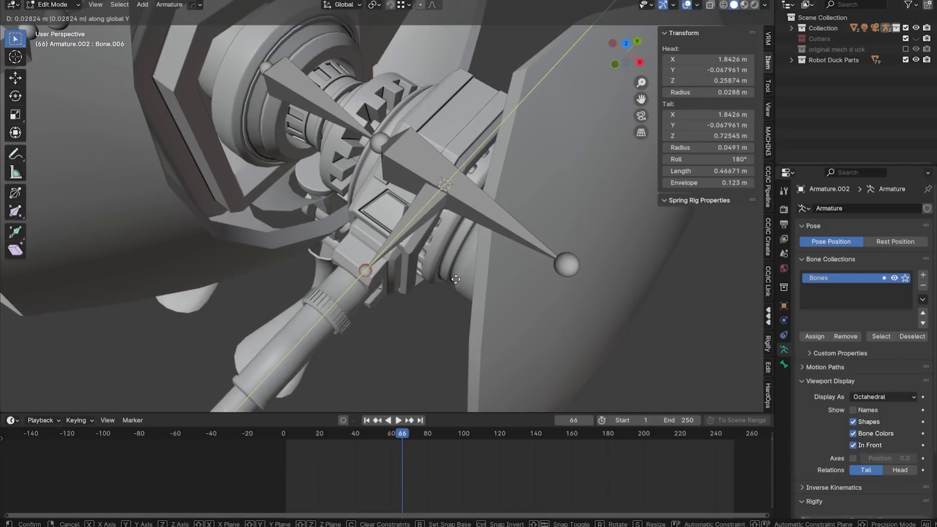
pyautogui.click(455, 279)
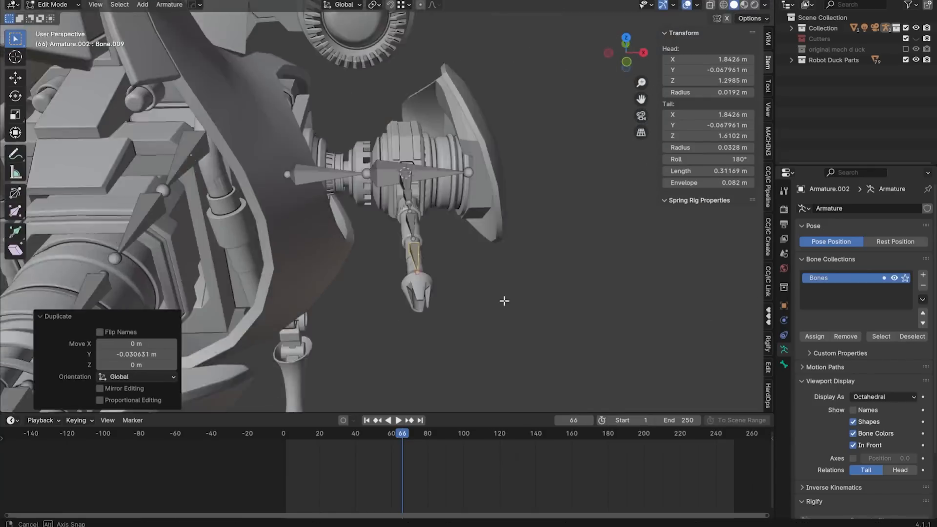
# Step: Parent the arm's bones to one another with Keep Offset and attach the arm's base block to its bone
pyautogui.hotkey('ctrl', 'p')
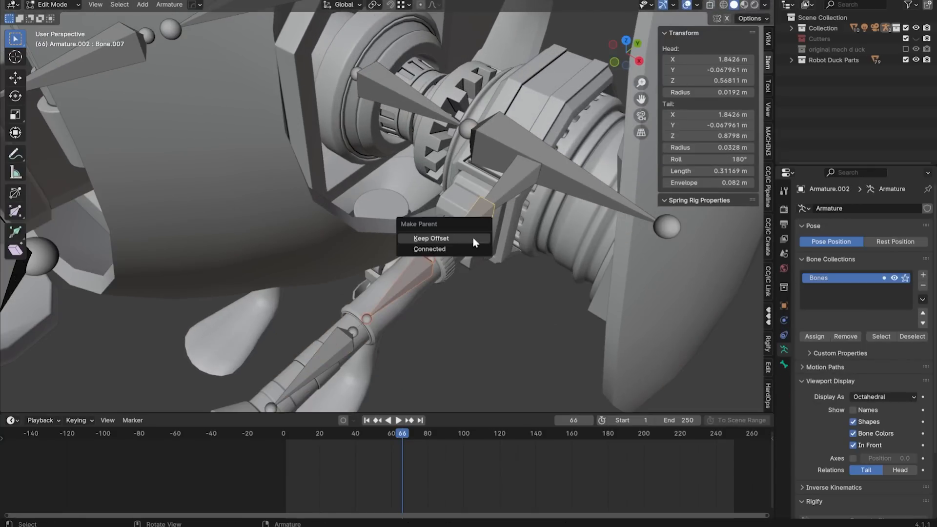
pyautogui.keyDown('shift'); pyautogui.click(281, 163); pyautogui.keyUp('shift')
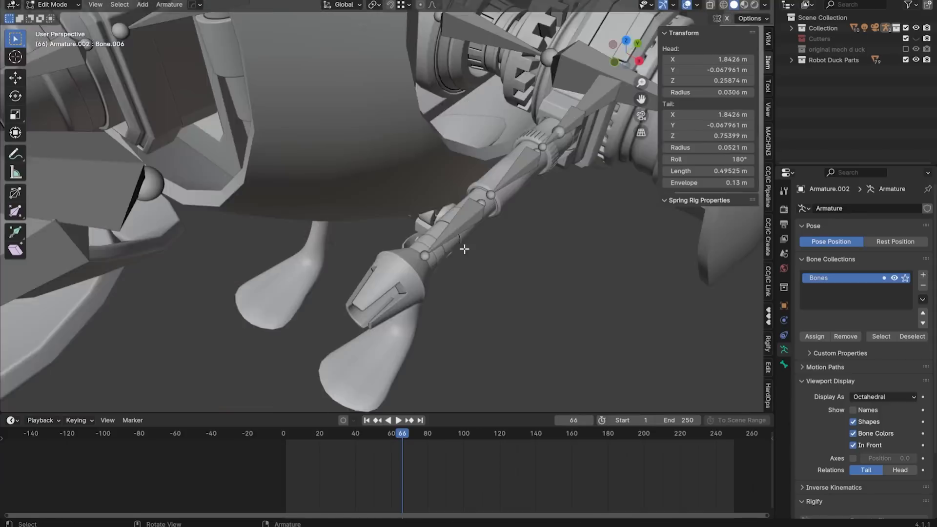
pyautogui.hotkey('ctrl', 'p')
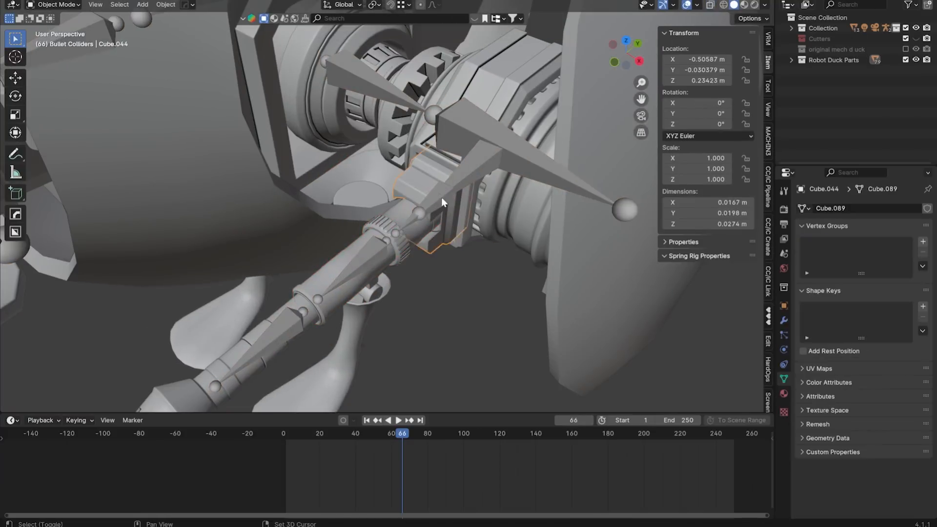
pyautogui.keyDown('shift'); pyautogui.click(441, 200); pyautogui.keyUp('shift')
pyautogui.hotkey('ctrl', 'p')
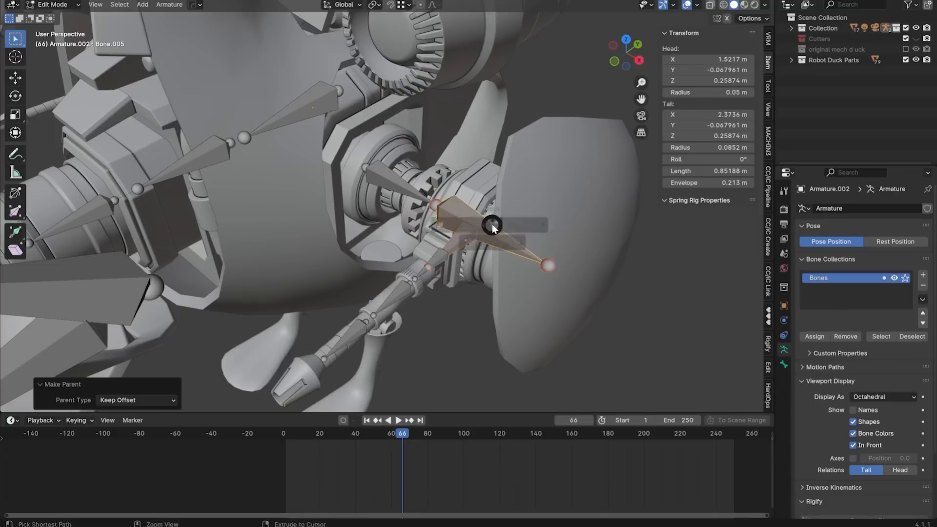
# Step: In pose mode, retract the small arm's bones along Y and slide the side-joint bone along X toward the body
pyautogui.press('r')
pyautogui.press('x')
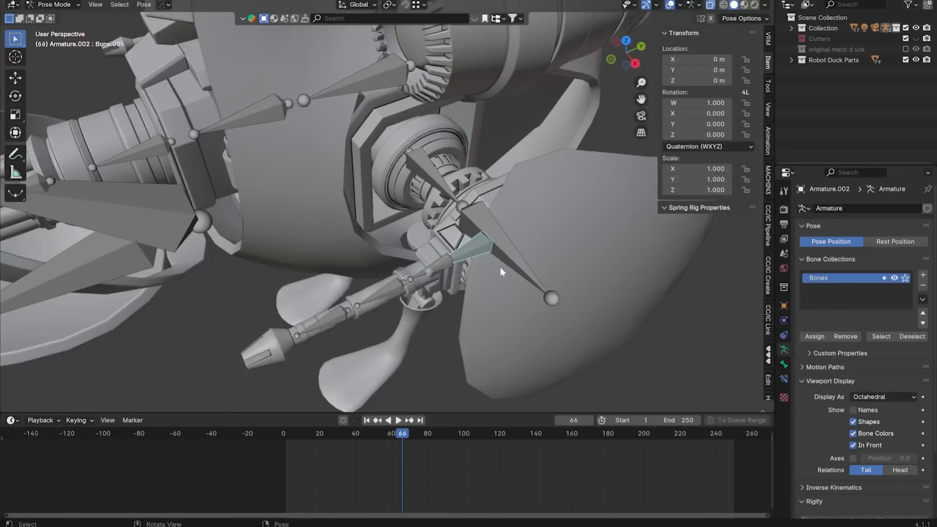
pyautogui.press('g')
pyautogui.press('y')
pyautogui.click(540, 256)
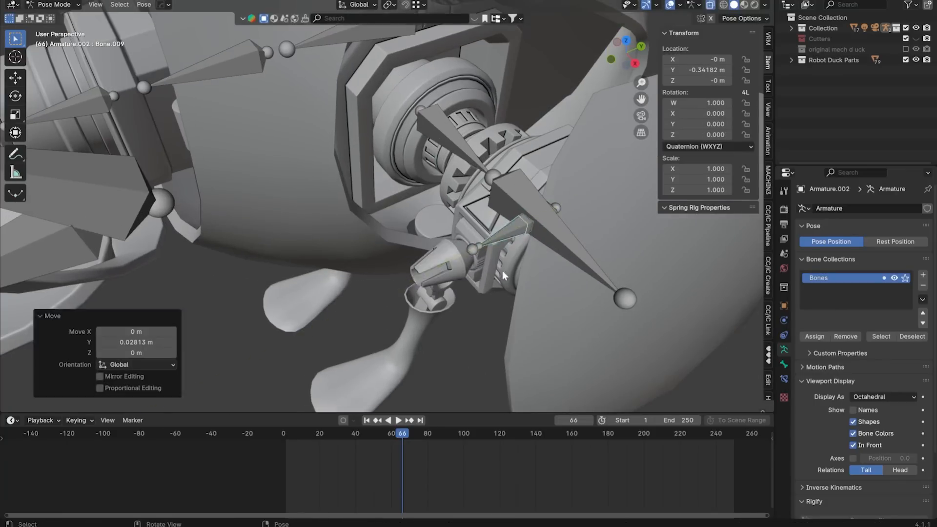
pyautogui.press('g')
pyautogui.press('x')
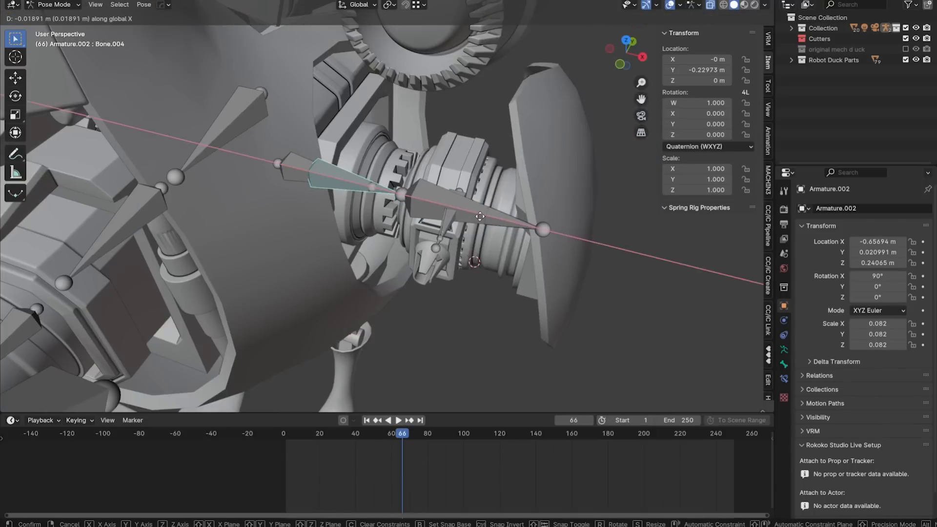
pyautogui.click(403, 188)
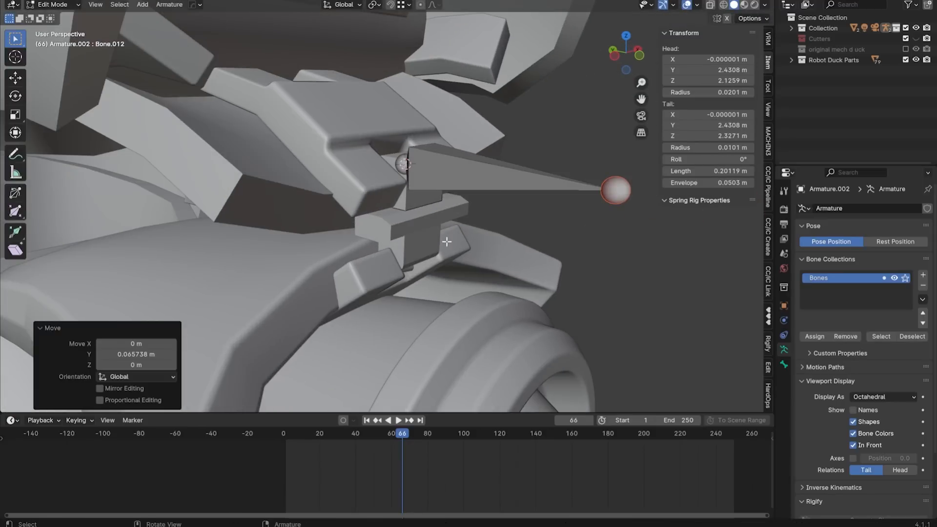
# Step: Snap the 3D cursor to the lower edge of the beak hinge's link block and snap the hinge bone's tail there
pyautogui.press('Tab')
pyautogui.click(418, 255)
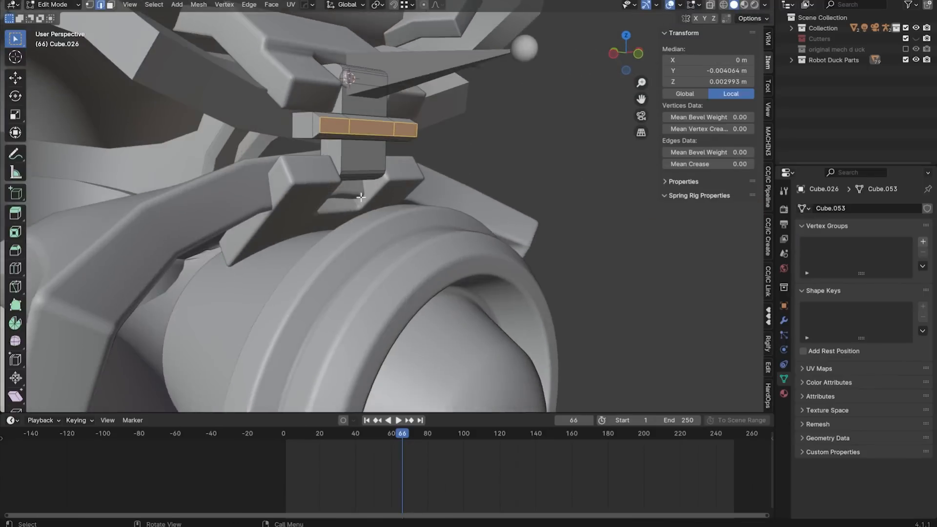
pyautogui.hotkey('alt', 'z')
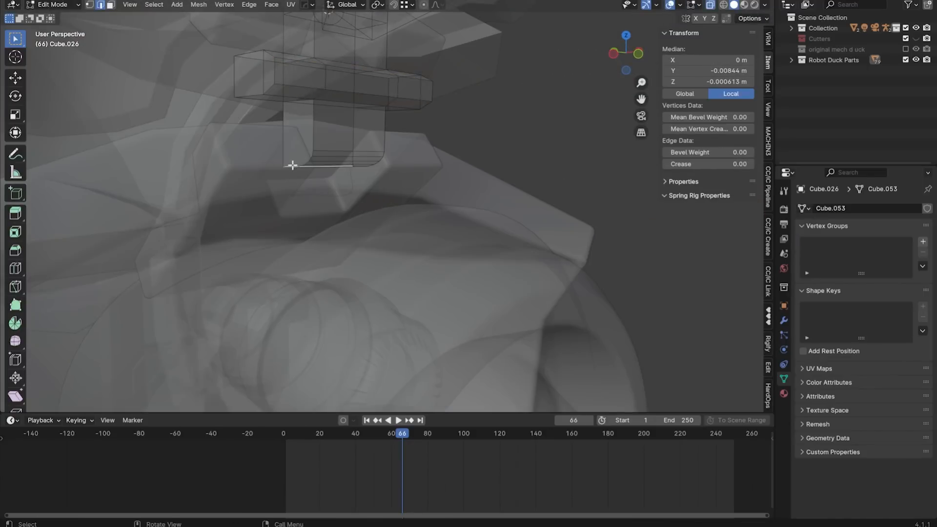
pyautogui.moveTo(291, 166); pyautogui.dragTo(339, 159, button='middle')
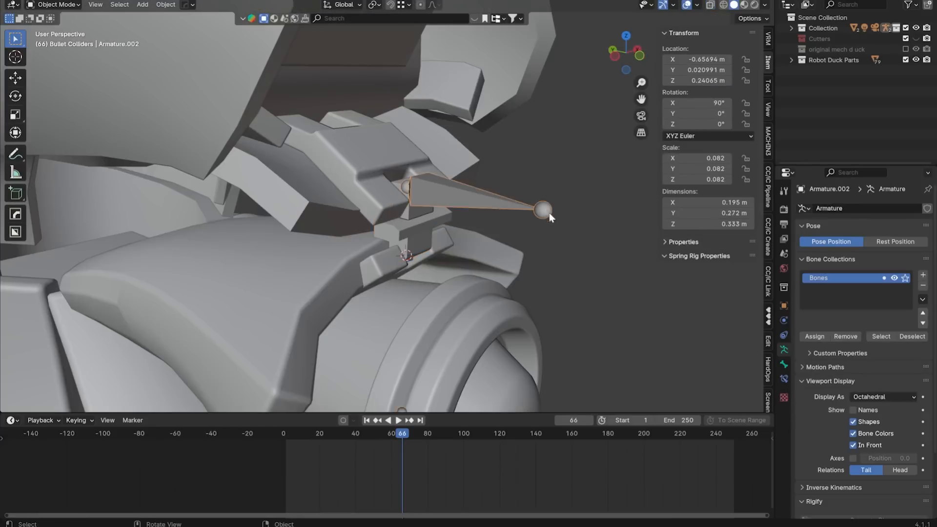
pyautogui.hotkey('shift', 's')
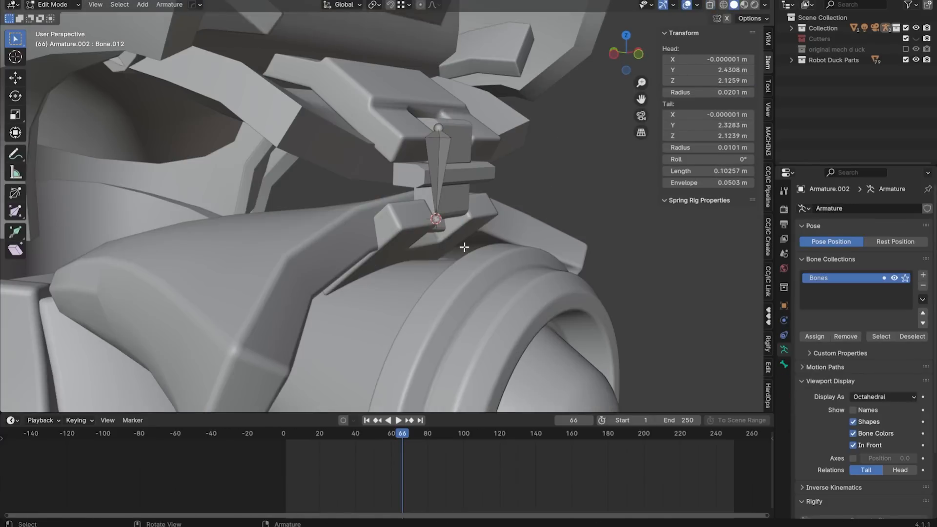
# Step: Extrude another bone about 0.12 m long downward from the hinge bone's tail
pyautogui.click(470, 355)
pyautogui.press('Tab')
pyautogui.press('Tab')
pyautogui.hotkey('alt', 'z')
pyautogui.press('Tab')
pyautogui.press('Tab')
pyautogui.press('Tab')
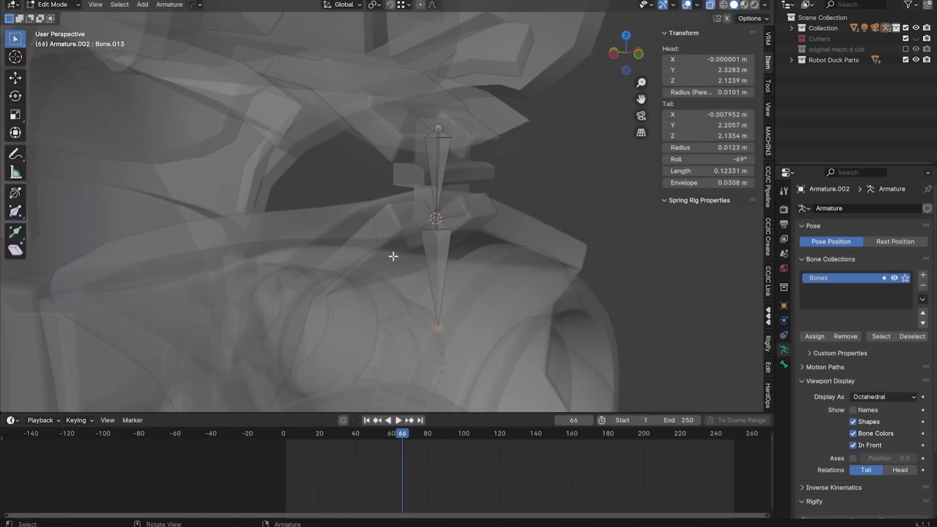
pyautogui.hotkey('alt', 'z')
# Step: Snap the 3D cursor to the rear edge of the lower hinge plate and align the extruded bone's tail with it
pyautogui.click(400, 250)
pyautogui.press('Tab')
pyautogui.click(373, 272)
pyautogui.hotkey('shift', 's')
pyautogui.click(438, 334)
pyautogui.press('Tab')
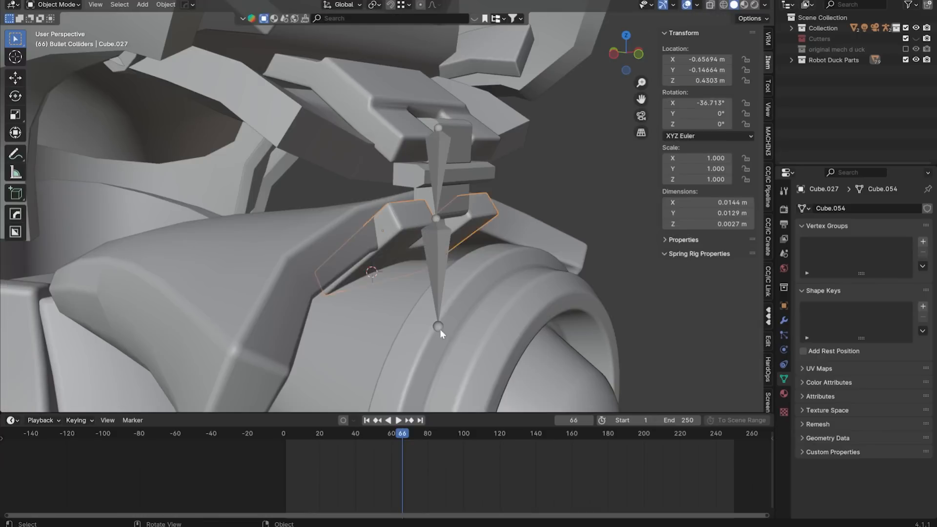
pyautogui.click(438, 326)
pyautogui.press('Tab')
pyautogui.moveTo(490, 264); pyautogui.dragTo(431, 270, button='middle')
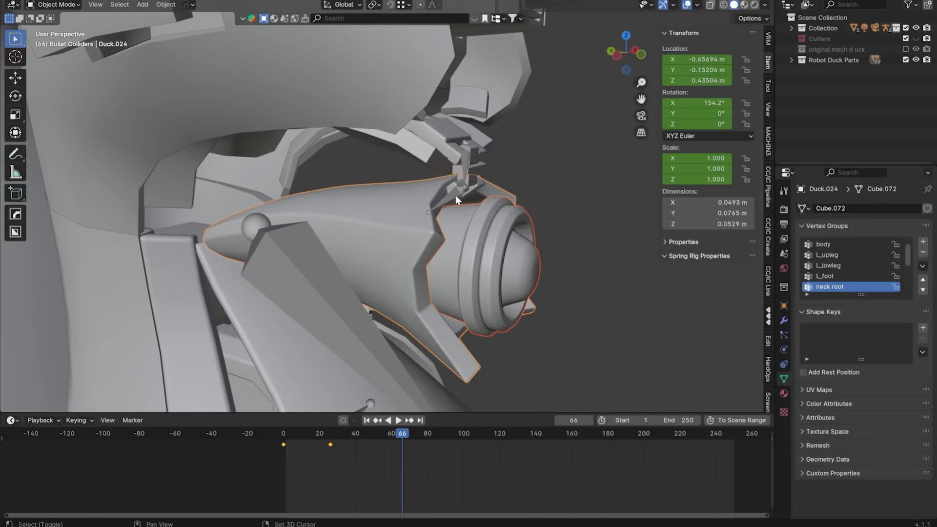
# Step: Parent the mouth turret's shell and lower hinge plate so that they follow the lower hinge bone
pyautogui.keyDown('shift'); pyautogui.click(461, 195); pyautogui.keyUp('shift')
pyautogui.hotkey('ctrl', 'Tab')
pyautogui.hotkey('ctrl', 'p')
pyautogui.click(463, 194)
pyautogui.press('r')
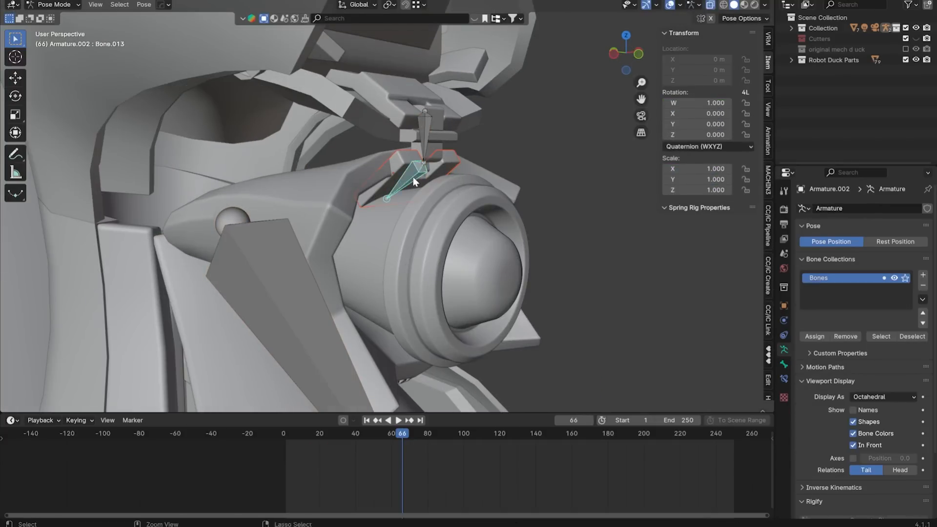
pyautogui.click(413, 176)
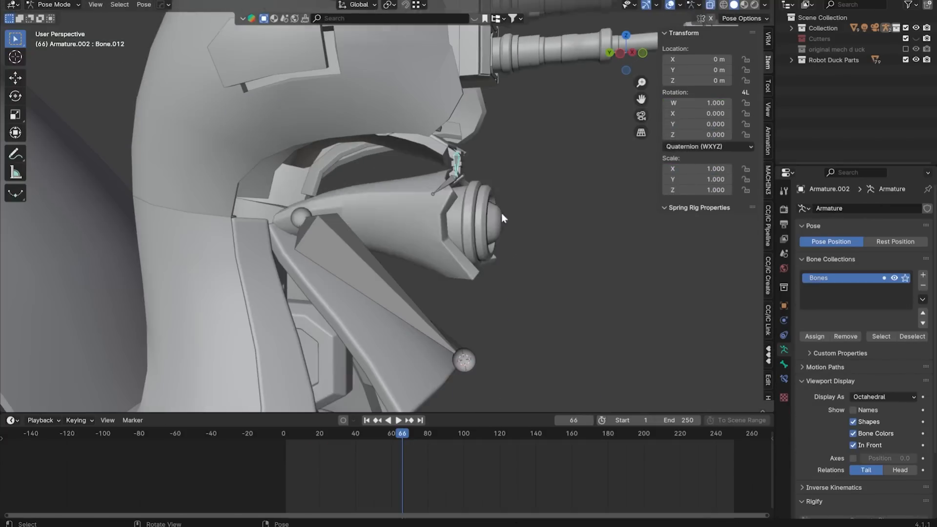
# Step: Rotate the lower hinge bone about the global X axis to test folding the mouth turret, and undo the test rotation
pyautogui.press('r')
pyautogui.press('x')
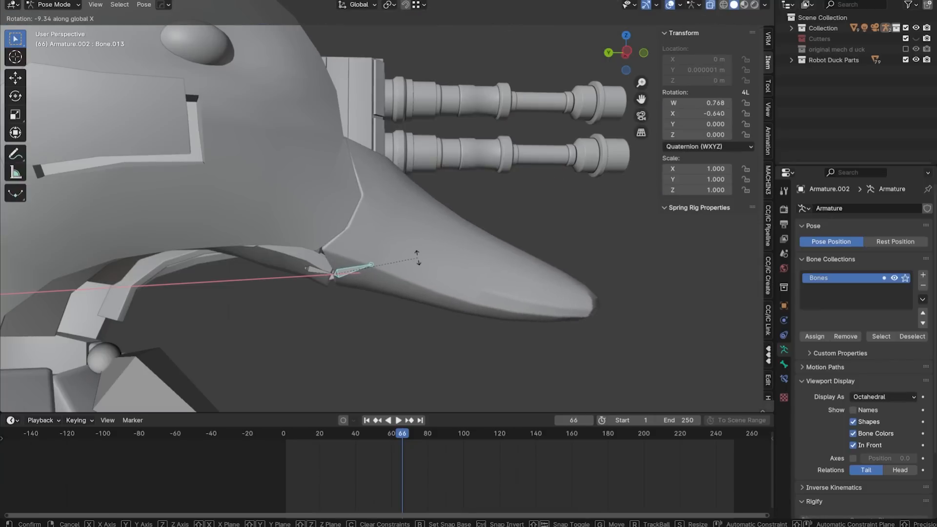
pyautogui.click(417, 259)
pyautogui.moveTo(416, 259); pyautogui.dragTo(496, 268, button='middle')
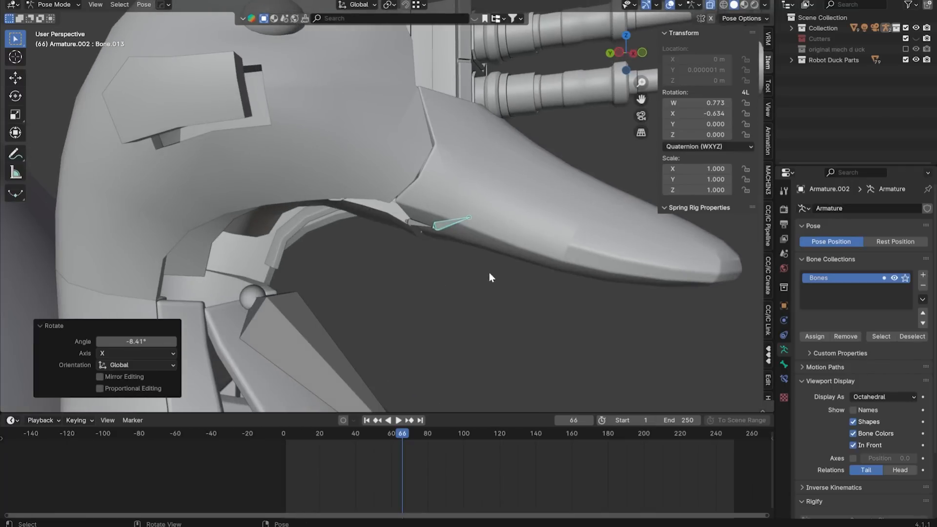
pyautogui.hotkey('ctrl', 'z')
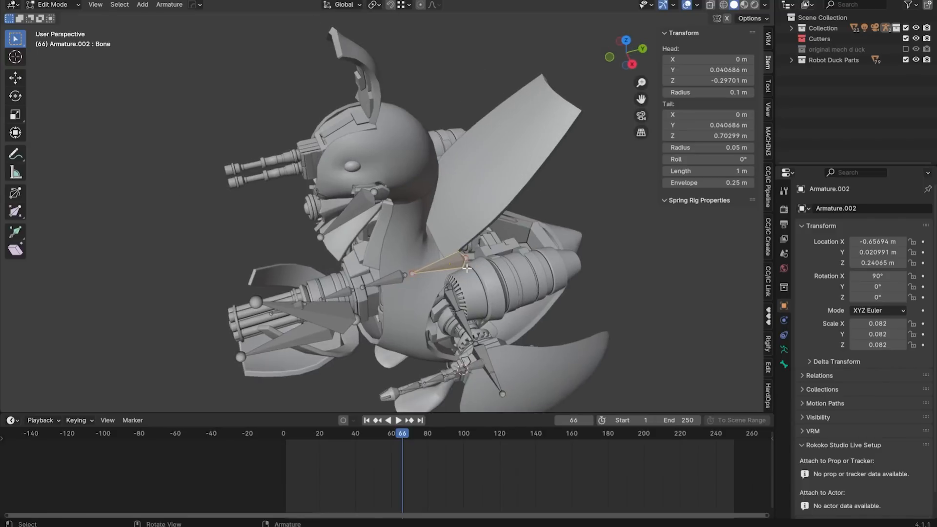
# Step: Duplicate the body bone, scale it down to about 0.34 m and place it at the base of the head's twin gun
pyautogui.press('s')
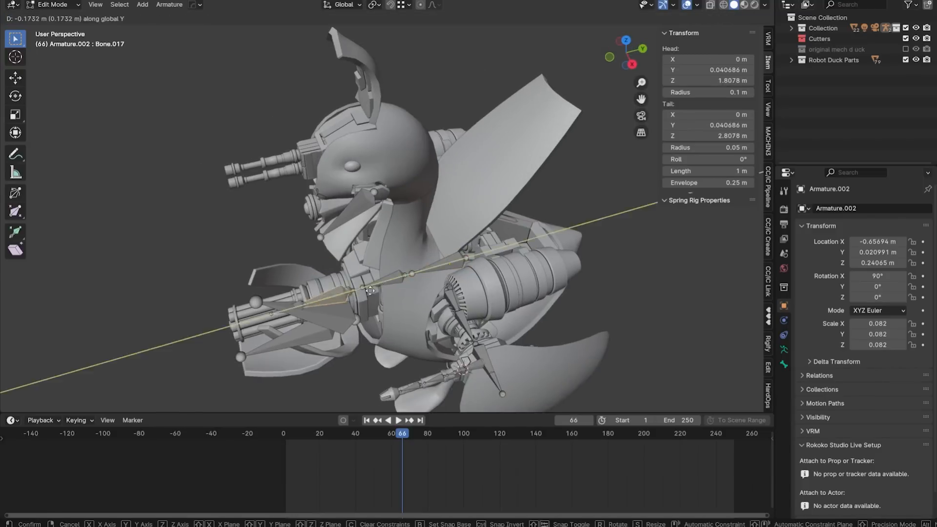
pyautogui.click(383, 157)
pyautogui.scroll(4, 383, 157)
pyautogui.moveTo(383, 157); pyautogui.dragTo(390, 196, button='middle')
pyautogui.press('g')
pyautogui.press('y')
pyautogui.click(469, 225)
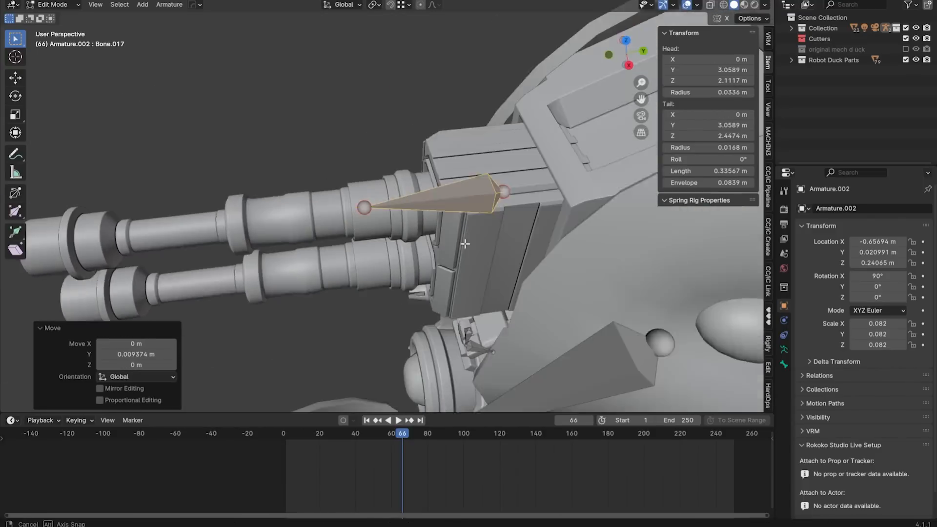
# Step: Duplicate the gun bone twice along Y, with smaller copies on the middle and front barrel sections
pyautogui.moveTo(468, 224); pyautogui.dragTo(441, 246, button='middle')
pyautogui.click(495, 232)
pyautogui.hotkey('shift', 'd')
pyautogui.click(468, 239)
pyautogui.press('g')
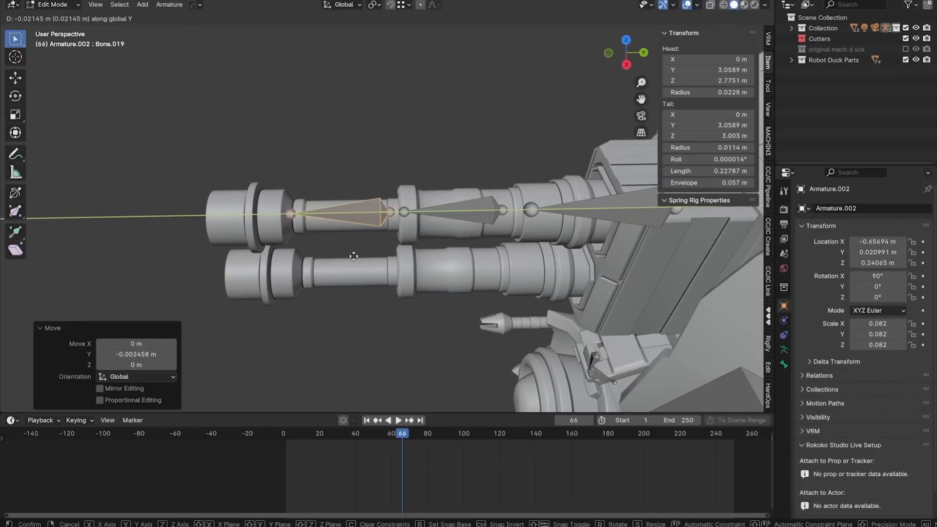
pyautogui.click(353, 256)
# Step: Lower the armature along Z so the gun's bones sit midway between the upper and lower barrels
pyautogui.press('Tab')
pyautogui.moveTo(354, 256); pyautogui.dragTo(490, 324, button='middle')
pyautogui.click(490, 324)
pyautogui.scroll(2, 485, 235)
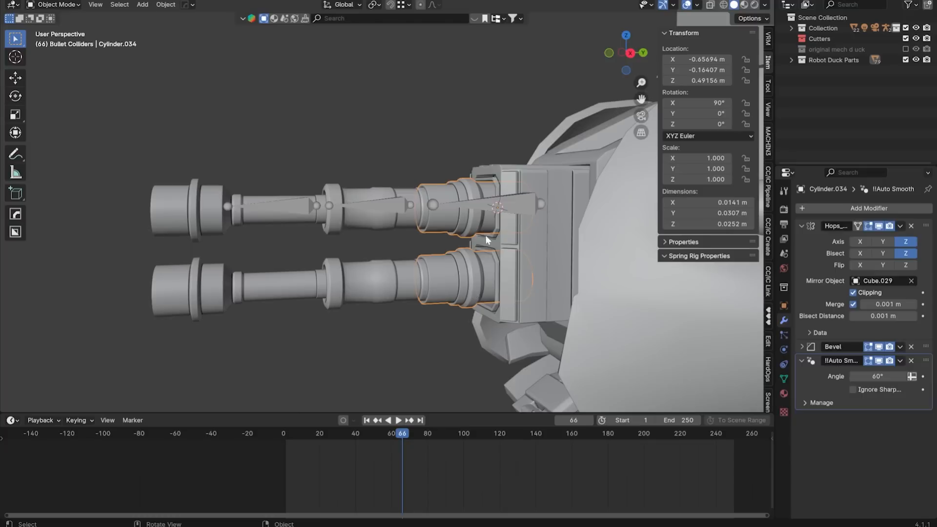
pyautogui.click(485, 237)
pyautogui.moveTo(485, 238); pyautogui.dragTo(464, 267, button='middle')
# Step: Parent the twin gun's front, middle and rear barrel sections to their respective bones
pyautogui.click(304, 254)
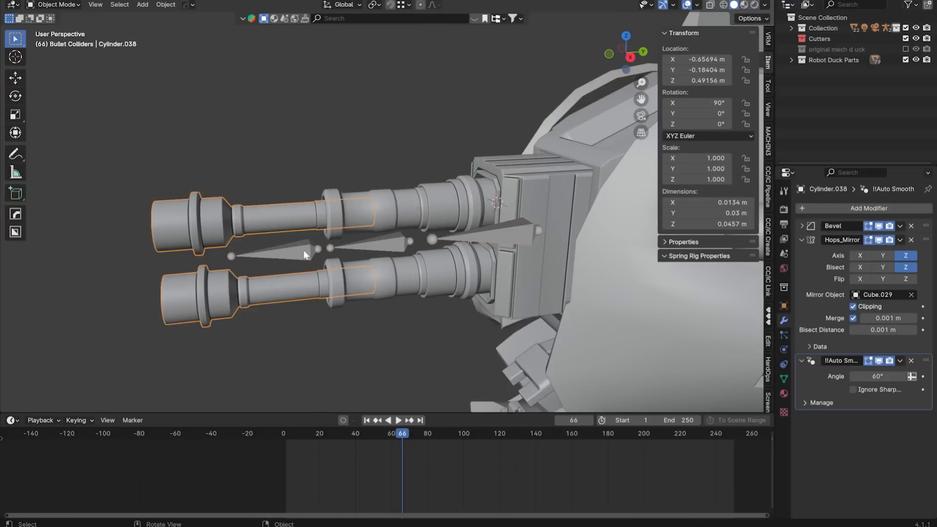
pyautogui.keyDown('shift'); pyautogui.click(305, 254); pyautogui.keyUp('shift')
pyautogui.hotkey('ctrl', 'p')
pyautogui.click(303, 246)
pyautogui.keyDown('shift'); pyautogui.click(395, 237); pyautogui.keyUp('shift')
pyautogui.hotkey('ctrl', 'p')
pyautogui.click(395, 243)
pyautogui.click(478, 223)
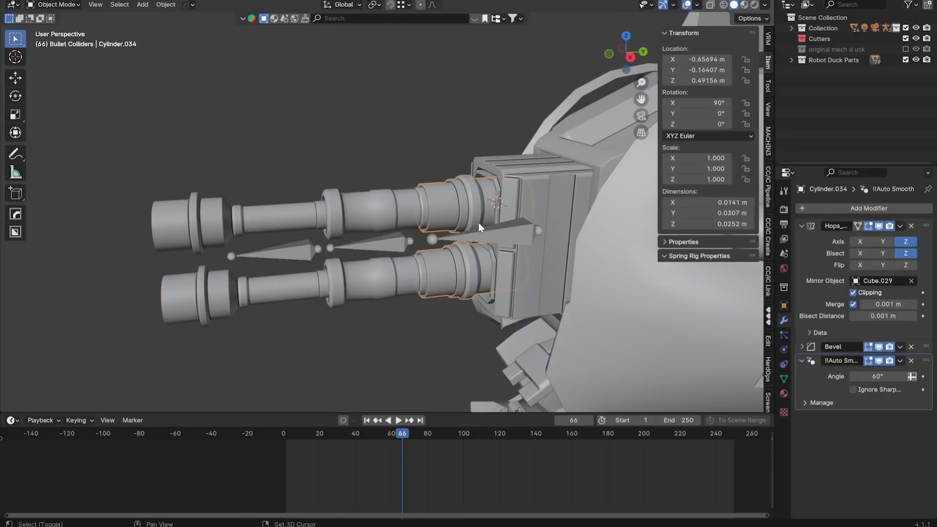
pyautogui.keyDown('shift'); pyautogui.click(475, 236); pyautogui.keyUp('shift')
pyautogui.hotkey('ctrl', 'p')
pyautogui.click(475, 237)
# Step: Nudge the small 0.2 m bone along Y and Z to seat it at the twin gun's mounting block
pyautogui.press('Tab')
pyautogui.press('g')
pyautogui.press('y')
pyautogui.press('Return')
pyautogui.press('g')
pyautogui.press('z')
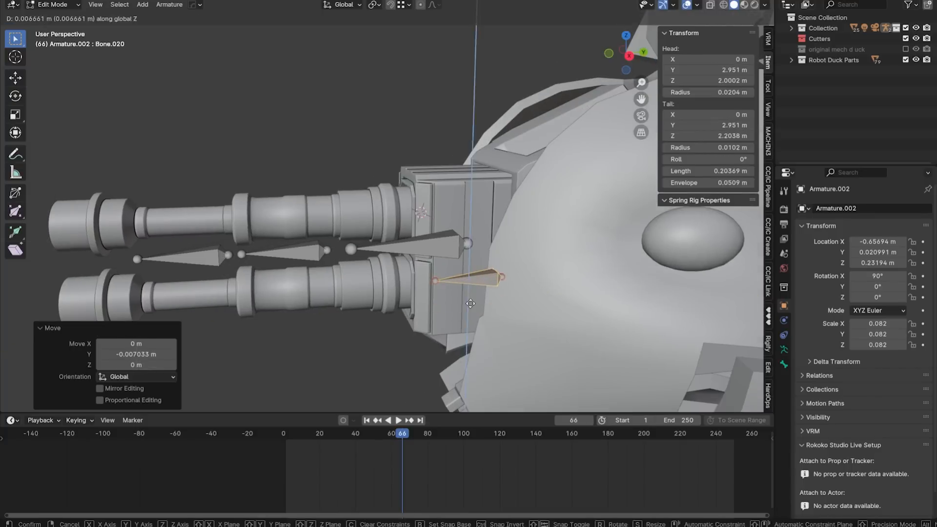
pyautogui.press('Return')
# Step: Chain the twin gun's bones with Keep Offset, parenting the front bone to the middle one and the middle bone to the rear one
pyautogui.moveTo(470, 303); pyautogui.dragTo(292, 281, button='middle')
pyautogui.click(271, 271)
pyautogui.press('g')
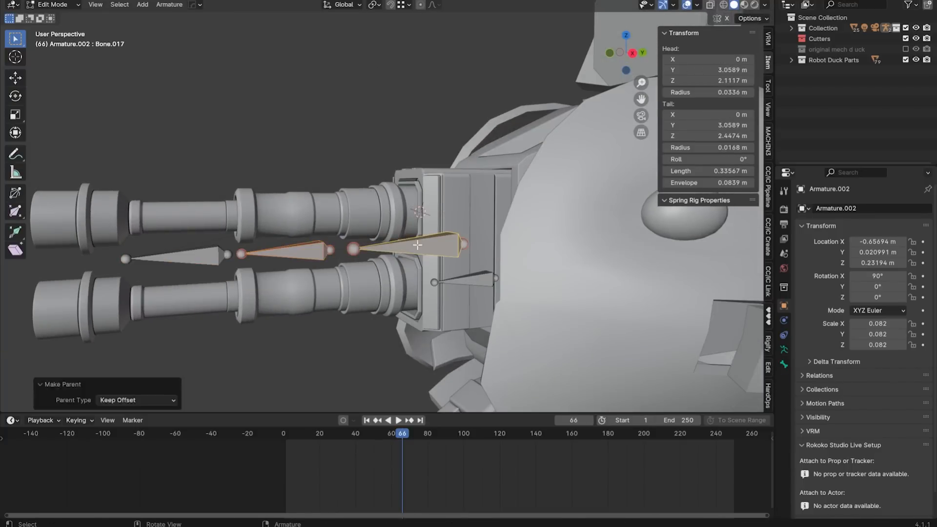
pyautogui.moveTo(473, 276); pyautogui.dragTo(447, 238, button='middle')
pyautogui.click(447, 238)
pyautogui.press('g')
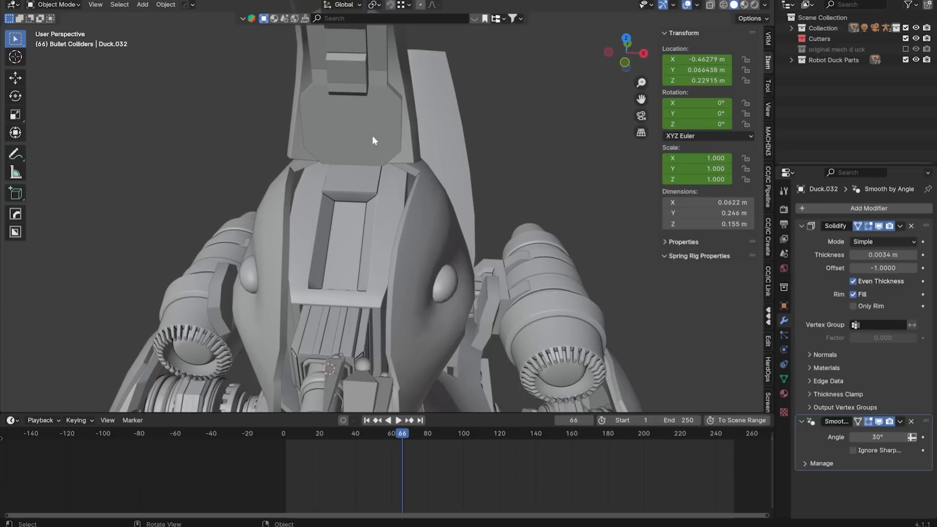
# Step: Add a bone at the hinge where the raised crest meets the top of the head
pyautogui.click(405, 176)
pyautogui.scroll(4, 405, 177)
pyautogui.hotkey('shift', 'a')
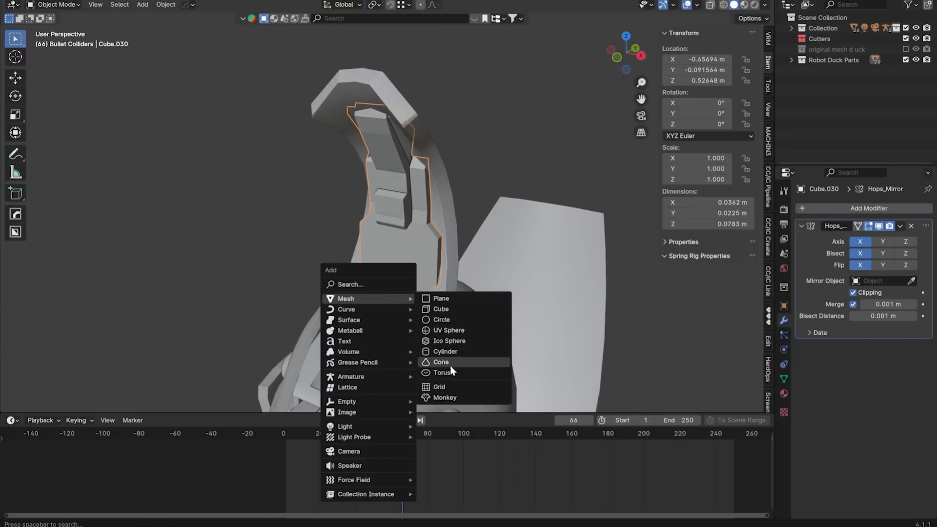
pyautogui.click(454, 266)
pyautogui.hotkey('shift', 'a')
pyautogui.scroll(-4, 432, 365)
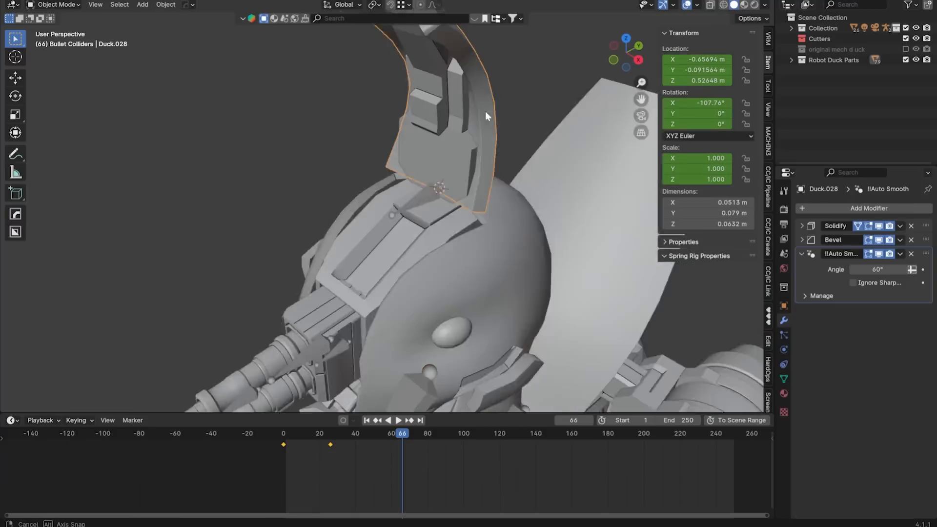
# Step: Stretch the crest bone to the crest's tip and place bones along the chest hatch and the large plate behind the head
pyautogui.press('Tab')
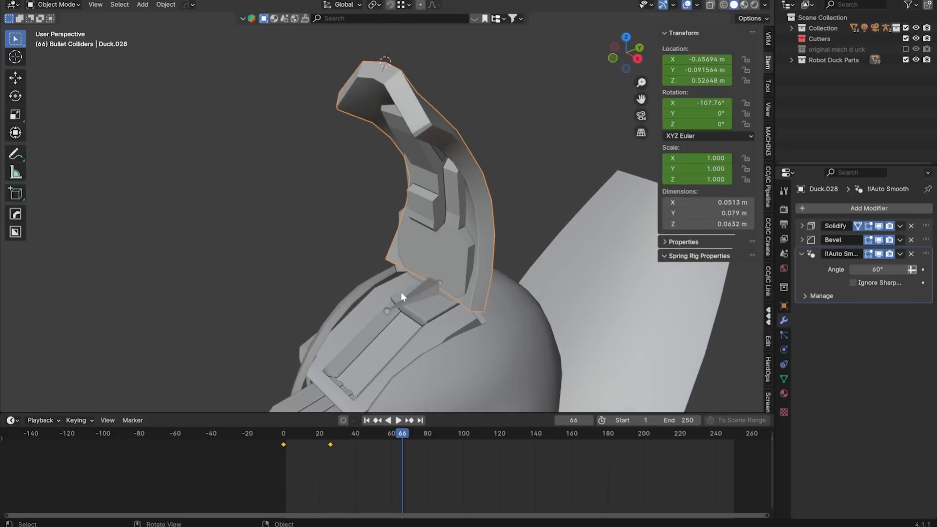
pyautogui.click(400, 291)
pyautogui.press('Tab')
pyautogui.moveTo(399, 201); pyautogui.dragTo(443, 243, button='middle')
pyautogui.press('Tab')
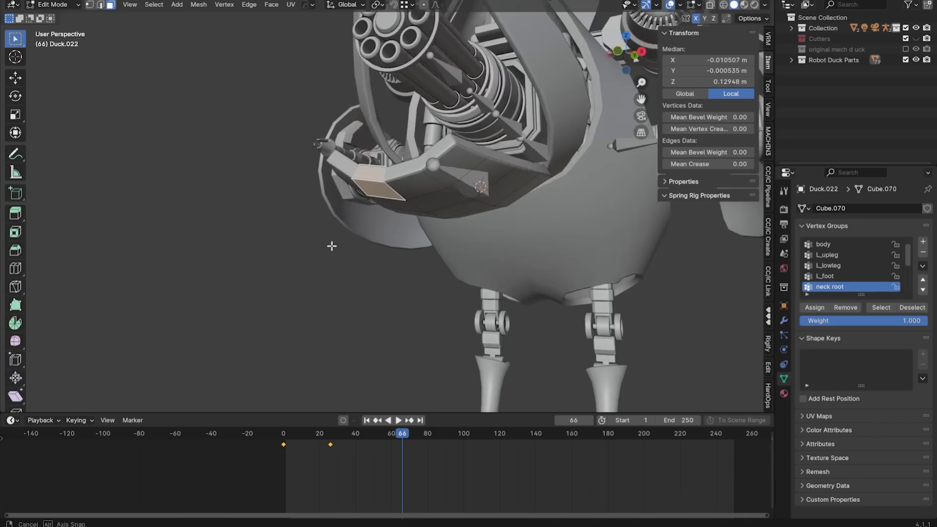
pyautogui.scroll(3, 342, 241)
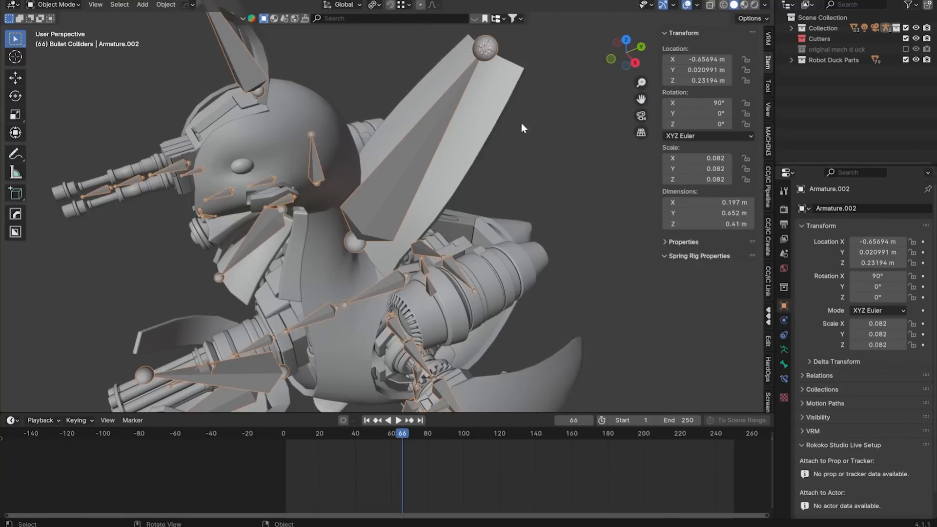
pyautogui.click(432, 134)
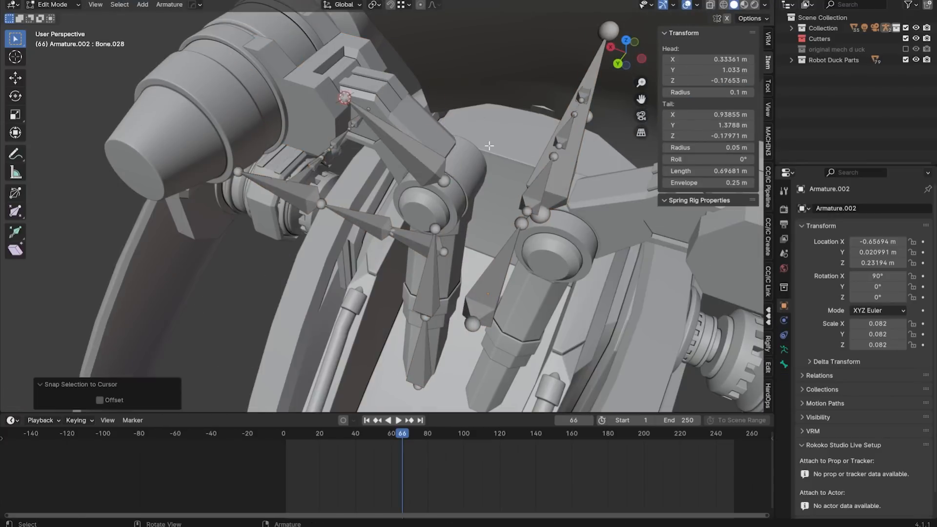
# Step: Extrude a second bone from the end of the jet arm's bone to the centre of the jet engine
pyautogui.moveTo(489, 145); pyautogui.dragTo(427, 280, button='middle')
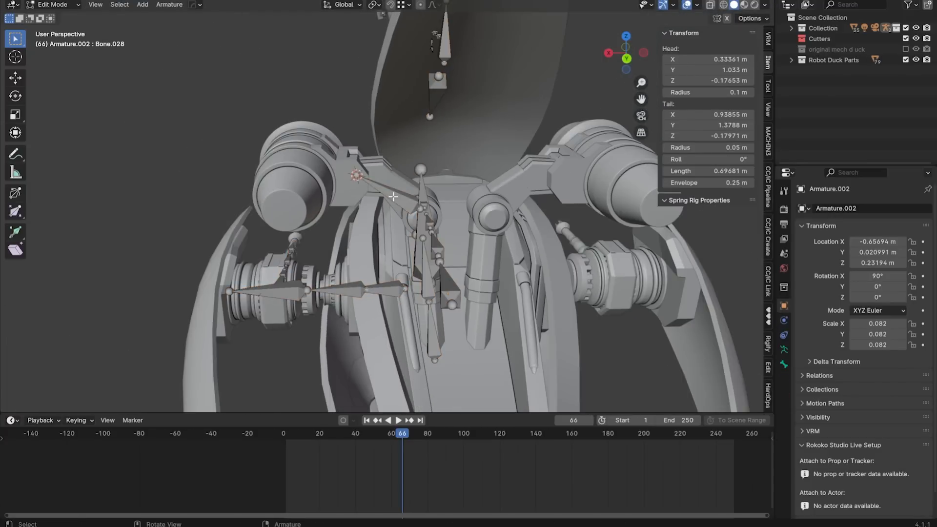
pyautogui.scroll(2, 427, 280)
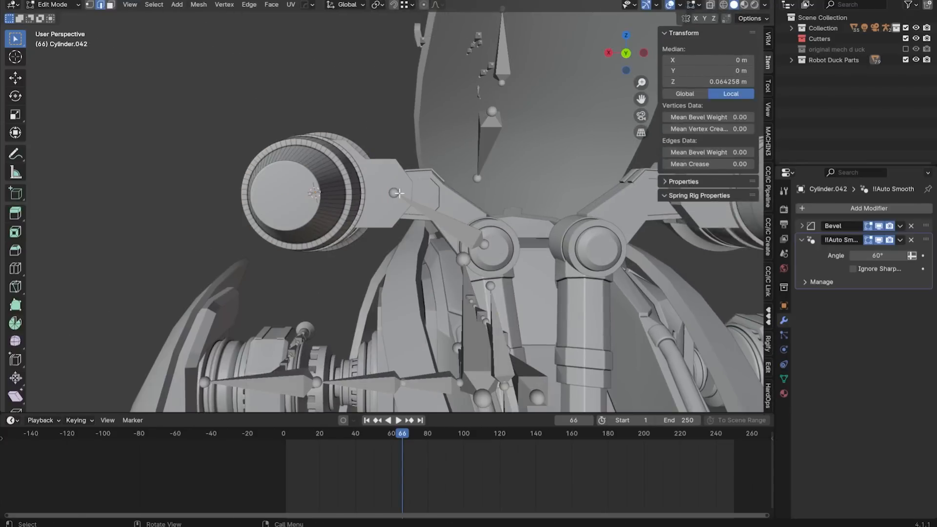
pyautogui.press('x')
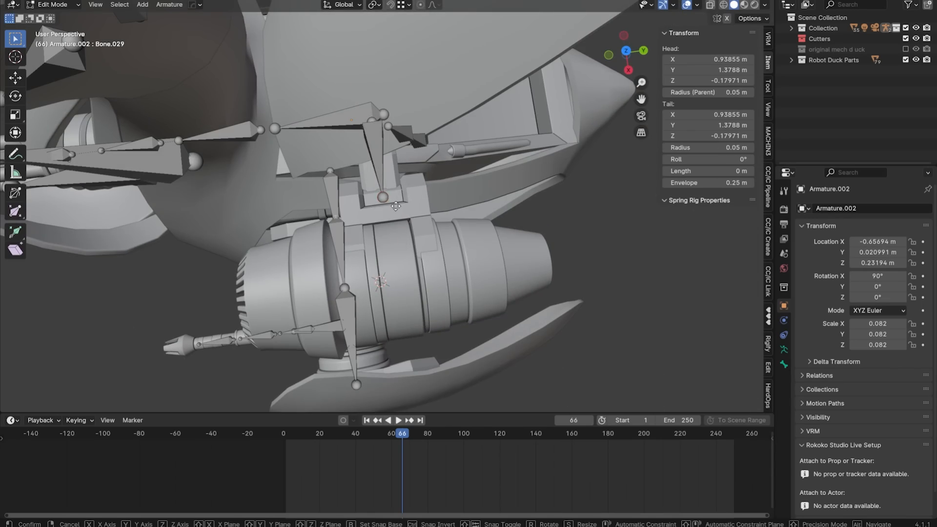
pyautogui.click(396, 206)
# Step: Parent the jet arm's bone to the upper bone of the back slider with Keep Offset
pyautogui.click(402, 254)
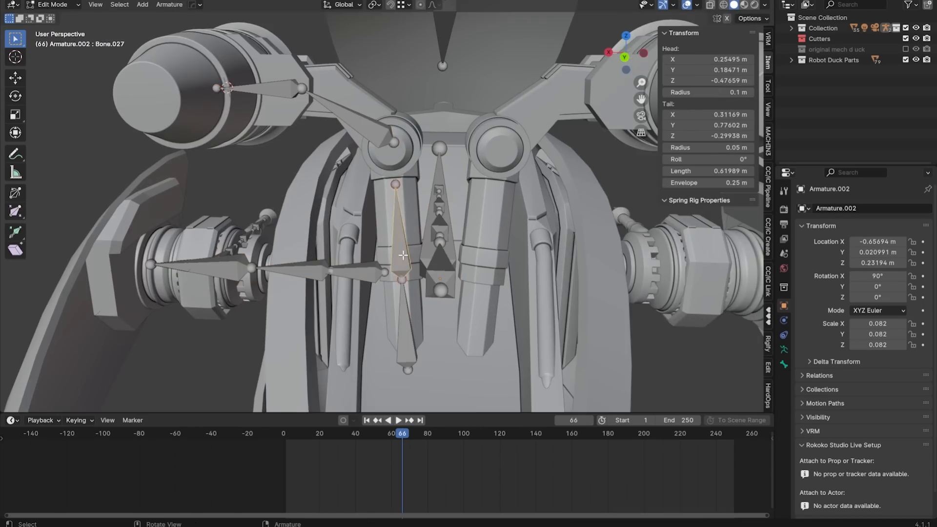
pyautogui.hotkey('ctrl', 'p')
pyautogui.click(347, 196)
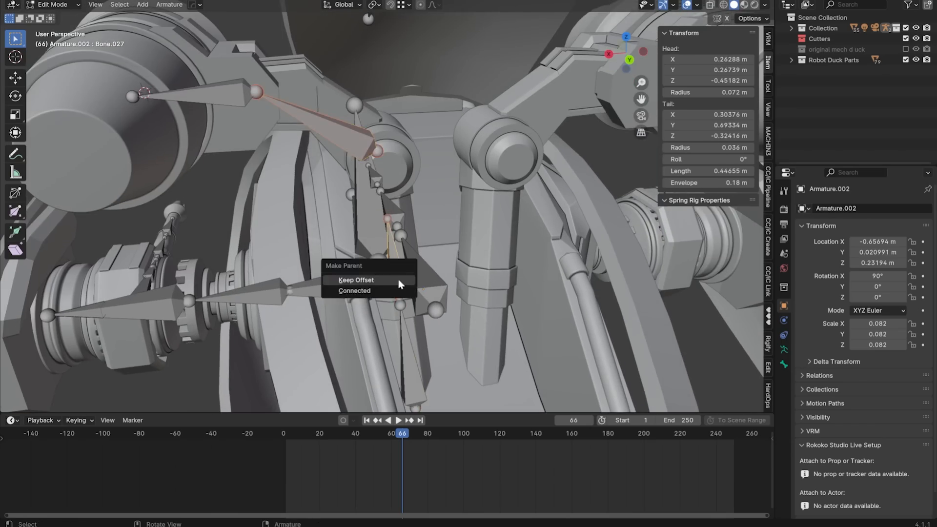
pyautogui.click(400, 284)
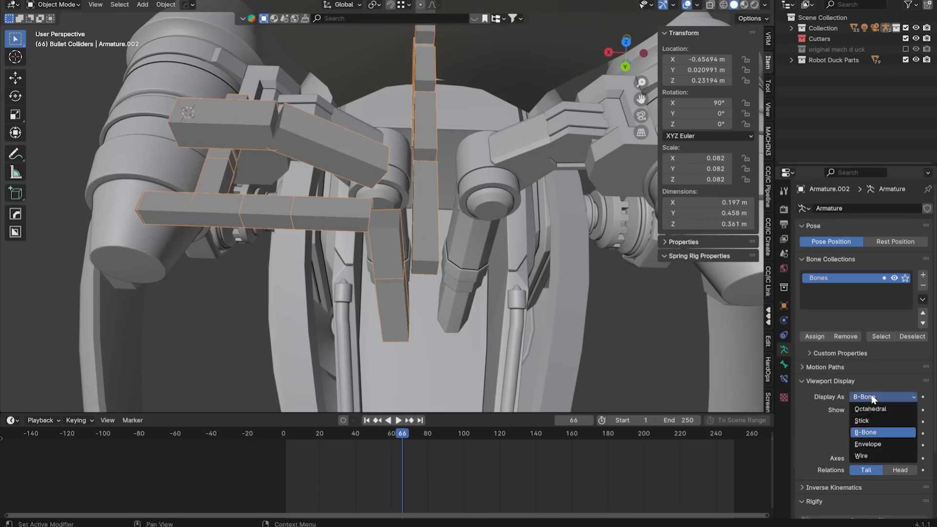
# Step: Display the armature's bones as Stick and parent the back slider, jet arm and engine meshes to their bones
pyautogui.click(861, 421)
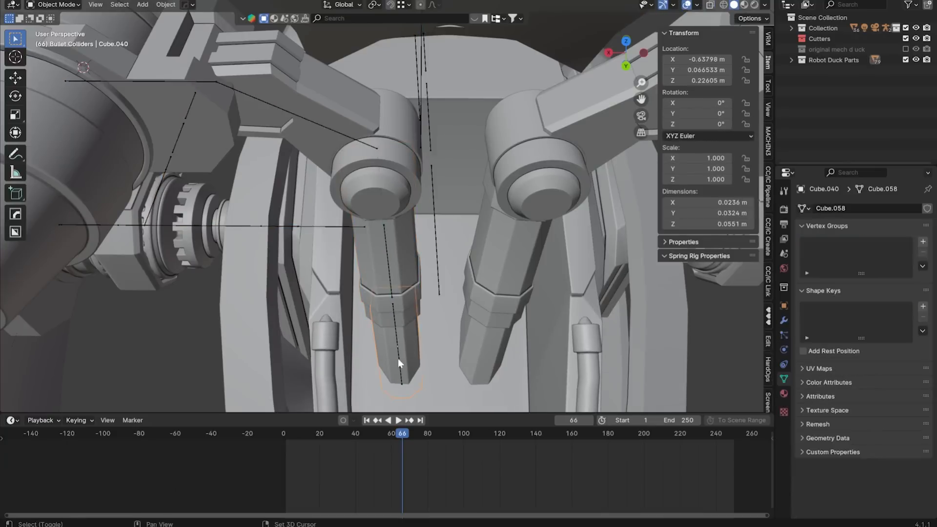
pyautogui.hotkey('ctrl', 'p')
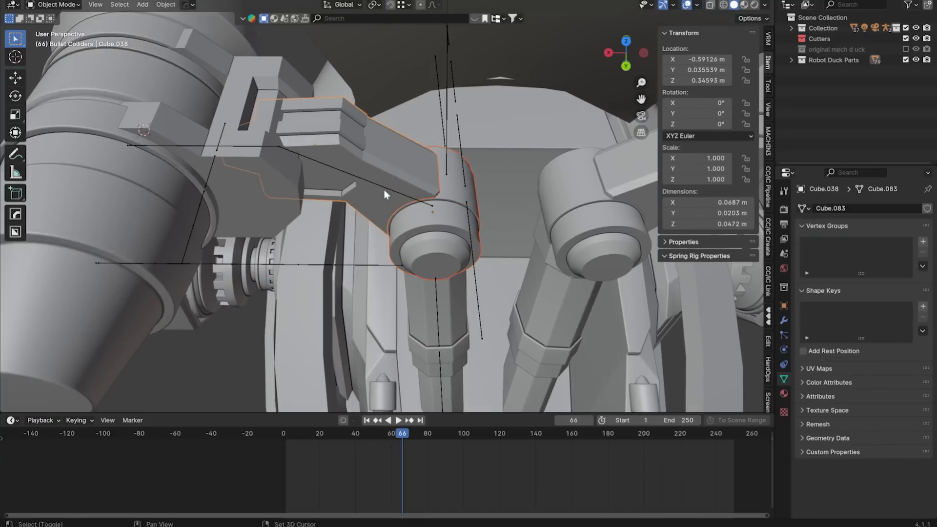
pyautogui.hotkey('ctrl', 'p')
pyautogui.click(390, 188)
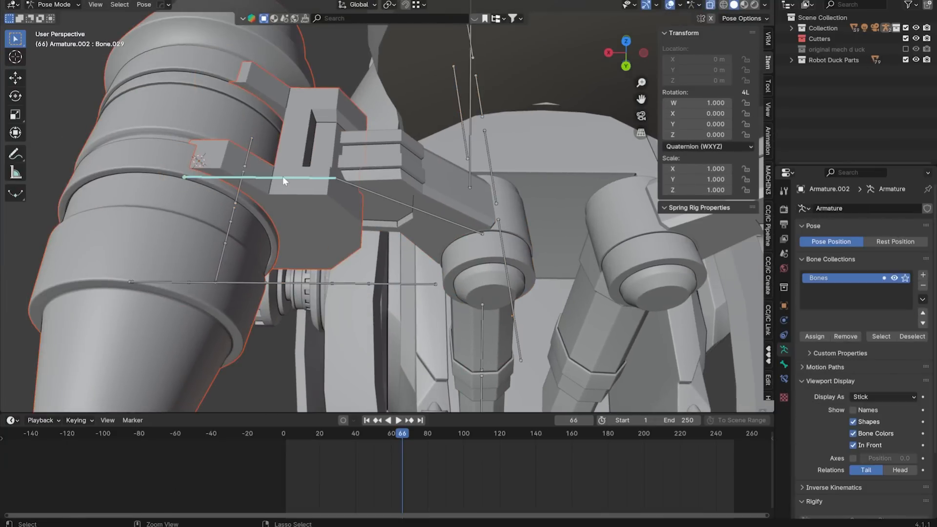
# Step: Test the jet rig by rotating the engine bone about its local Z axis and the slider bone about its local X axis
pyautogui.press('r')
pyautogui.press('y')
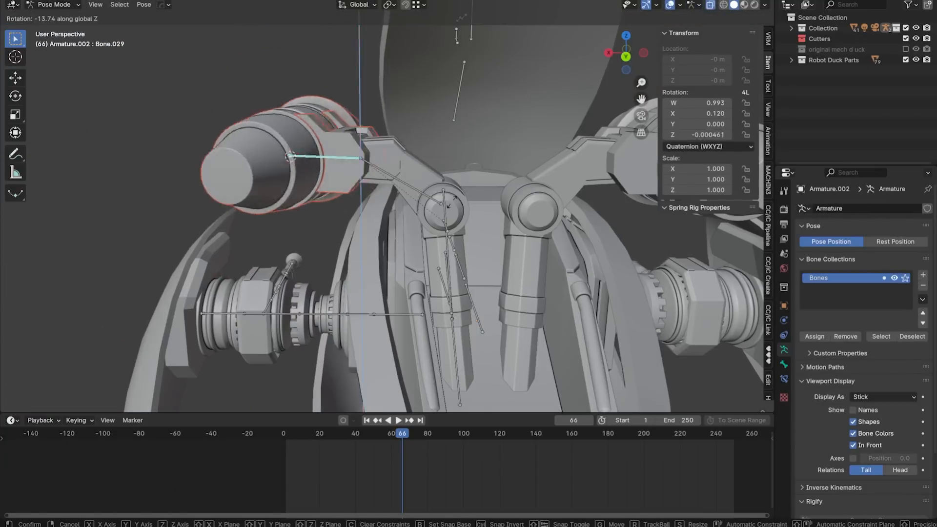
pyautogui.press('z')
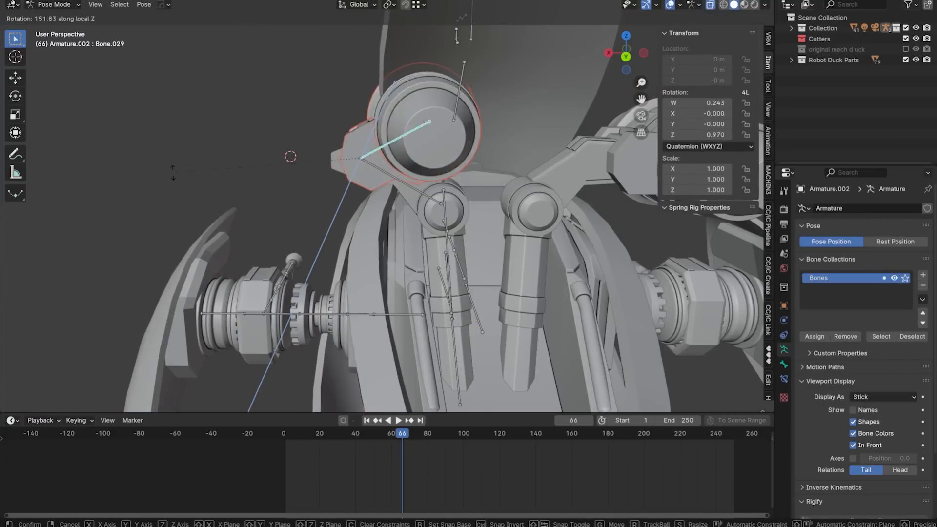
pyautogui.press('Return')
pyautogui.press('r')
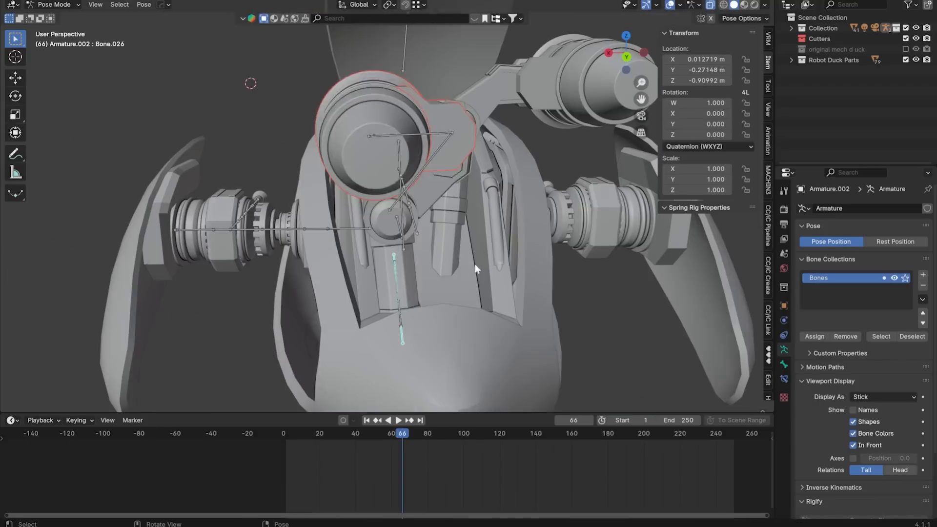
pyautogui.press('r')
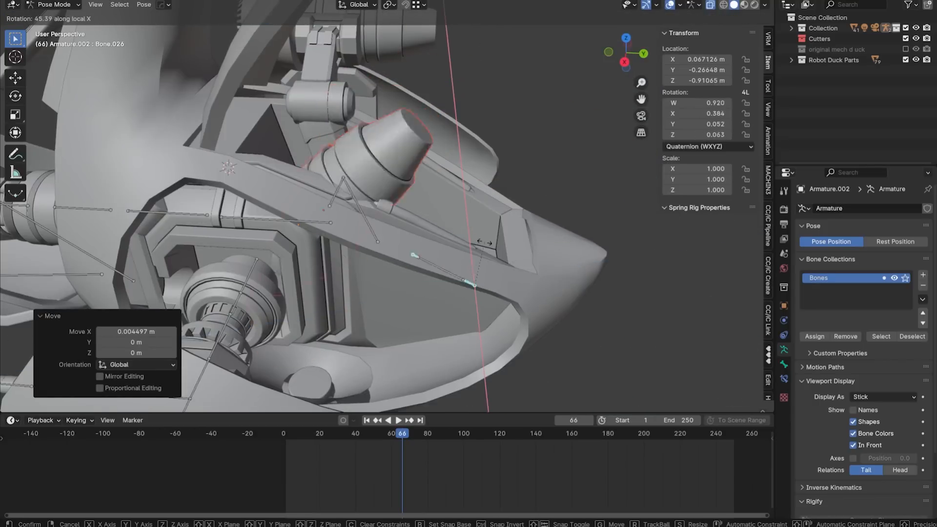
pyautogui.press('Return')
# Step: Parent the back compartment's pistons and inner plates to the armature
pyautogui.press('Tab')
pyautogui.hotkey('ctrl', 'Tab')
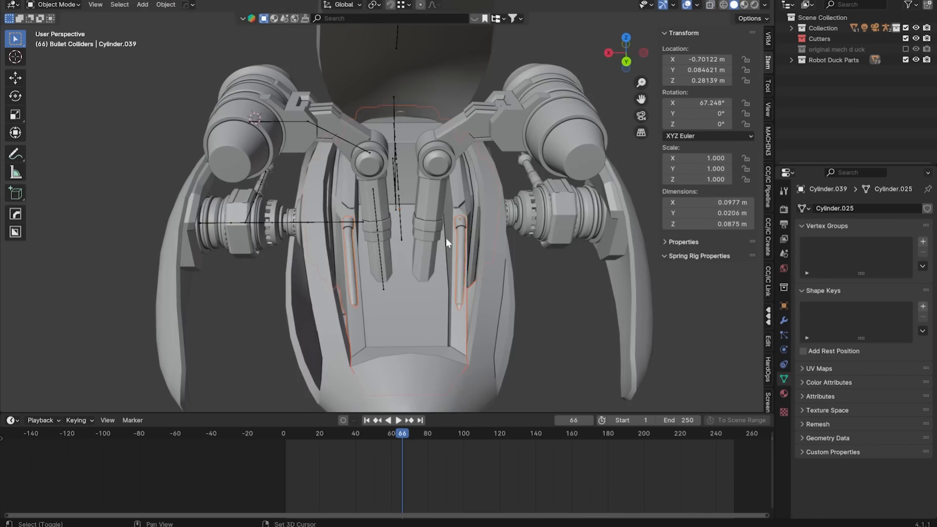
pyautogui.click(423, 216)
pyautogui.hotkey('ctrl', 'Tab')
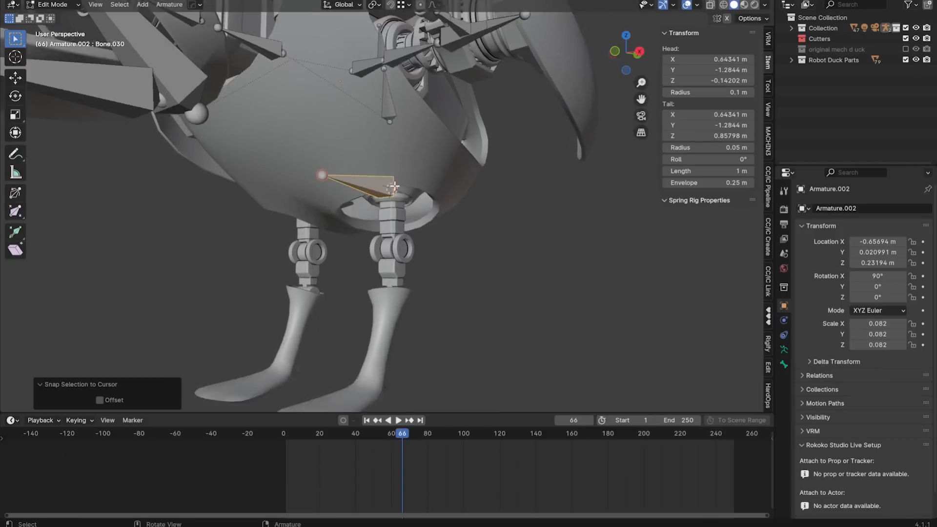
# Step: Rotate the new hip bone 90° about X, scale it to about 0.33 m and move it forward along Y
pyautogui.write('rx90')
pyautogui.press('Return')
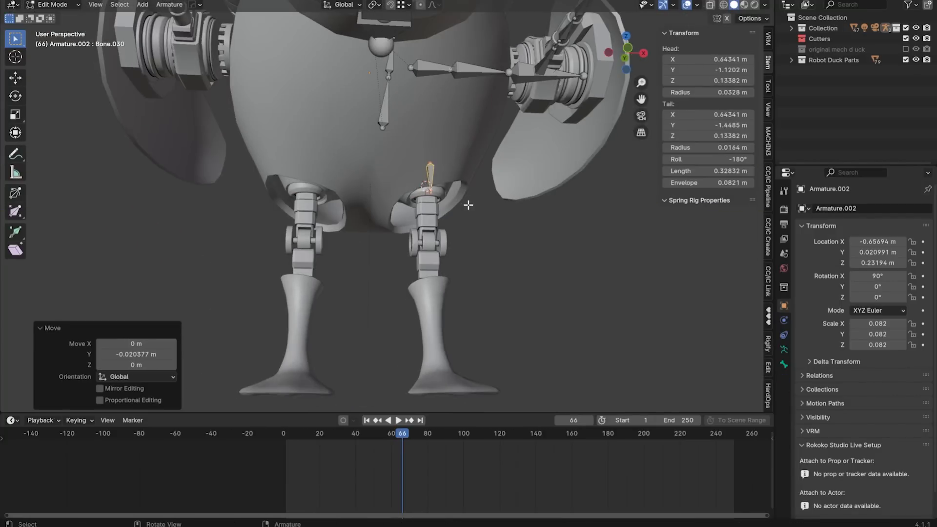
pyautogui.moveTo(464, 203); pyautogui.dragTo(360, 160, button='middle')
pyautogui.press('x')
pyautogui.scroll(-4, 409, 215)
# Step: Duplicate the small hip bone and place a copy about 0.45 m long pointing straight down at the hip joint
pyautogui.hotkey('alt', 'h')
pyautogui.hotkey('shift', 'd')
pyautogui.press('z')
pyautogui.click(404, 201)
pyautogui.press('r')
pyautogui.press('x')
pyautogui.scroll(4, 394, 195)
pyautogui.press('g')
pyautogui.press('y')
pyautogui.click(508, 129)
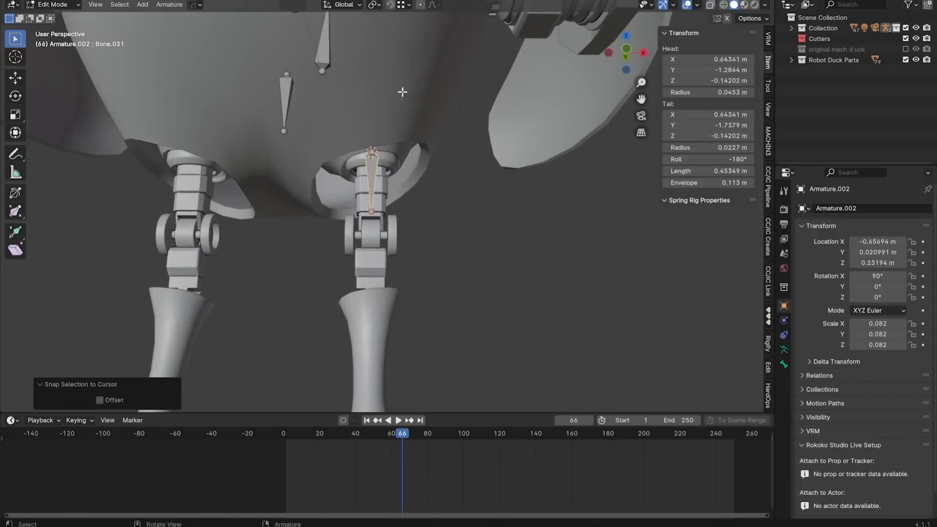
# Step: Duplicate the hip joint's bone downward along Z and snap the copy's lower end to the knee joint
pyautogui.moveTo(402, 91); pyautogui.dragTo(425, 206, button='middle')
pyautogui.moveTo(341, 158); pyautogui.dragTo(400, 137, button='middle')
pyautogui.hotkey('shift', 'd')
pyautogui.press('z')
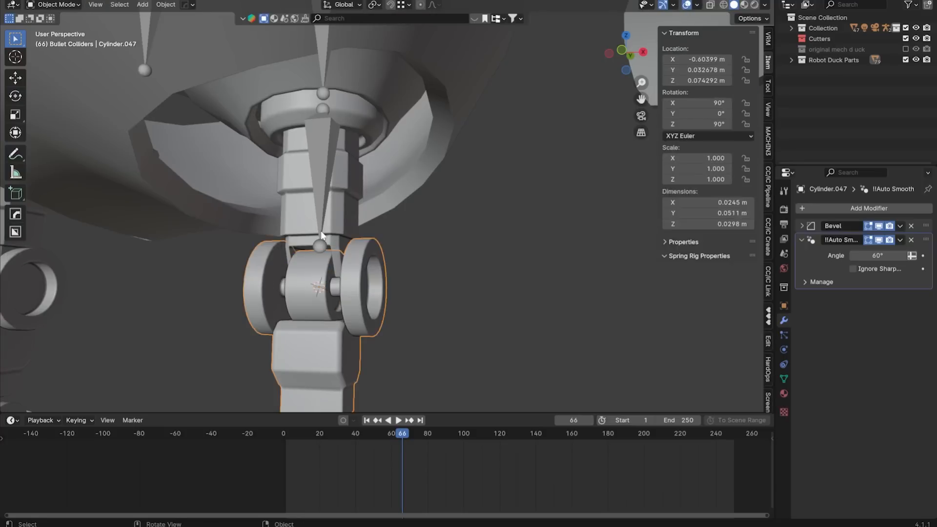
pyautogui.hotkey('shift', 's')
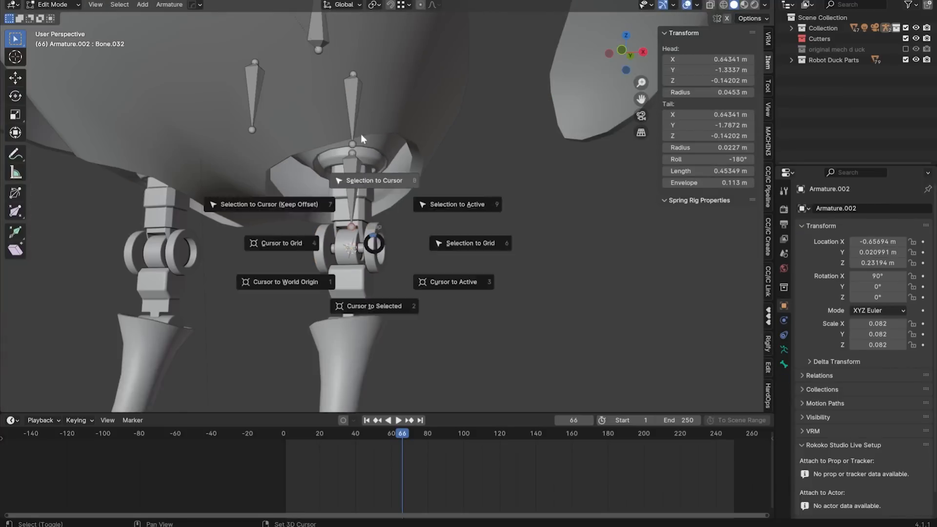
pyautogui.click(374, 180)
pyautogui.moveTo(361, 133); pyautogui.dragTo(371, 161, button='middle')
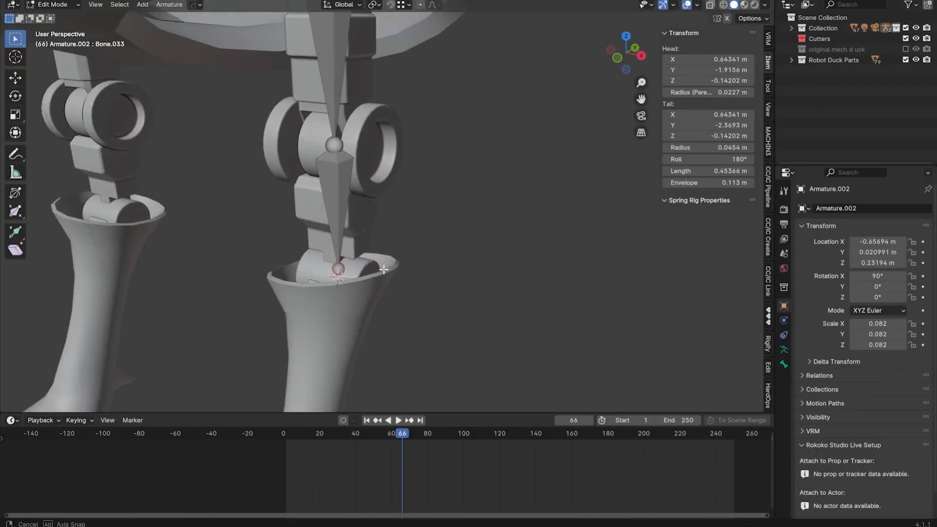
# Step: Extend the leg's bone chain from the knee to the ankle and down into the foot
pyautogui.moveTo(342, 312); pyautogui.dragTo(330, 363, button='middle')
pyautogui.press('g')
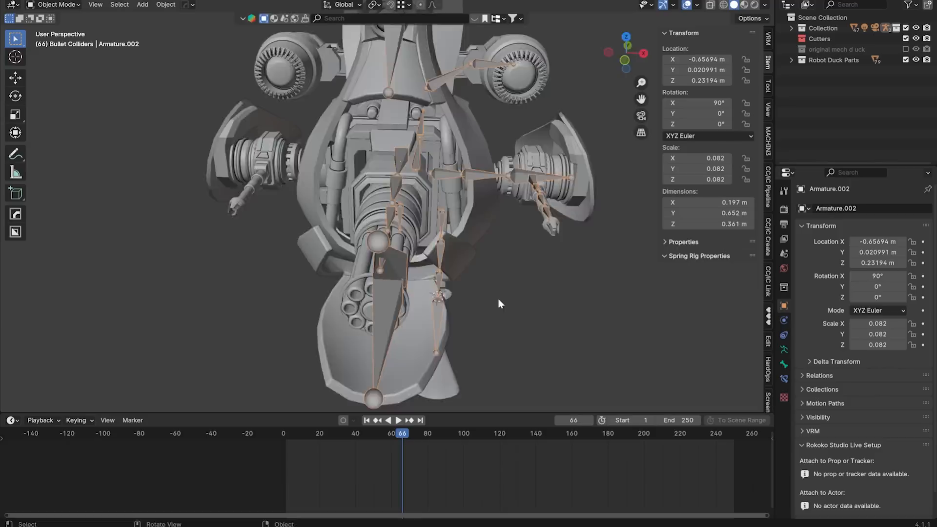
pyautogui.moveTo(498, 298); pyautogui.dragTo(444, 134, button='middle')
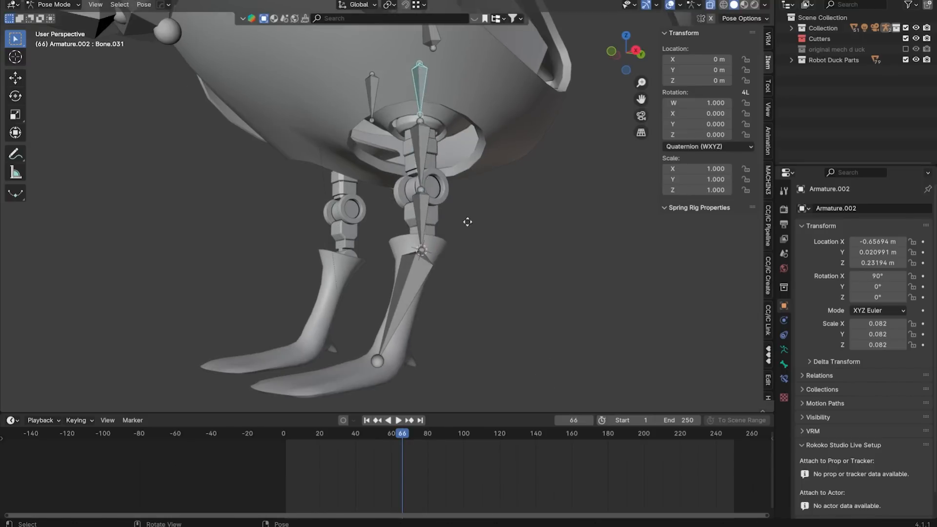
# Step: Test the leg's retraction by sliding its upper bones along Z in Pose Mode, and reset the pose
pyautogui.scroll(3, 404, 192)
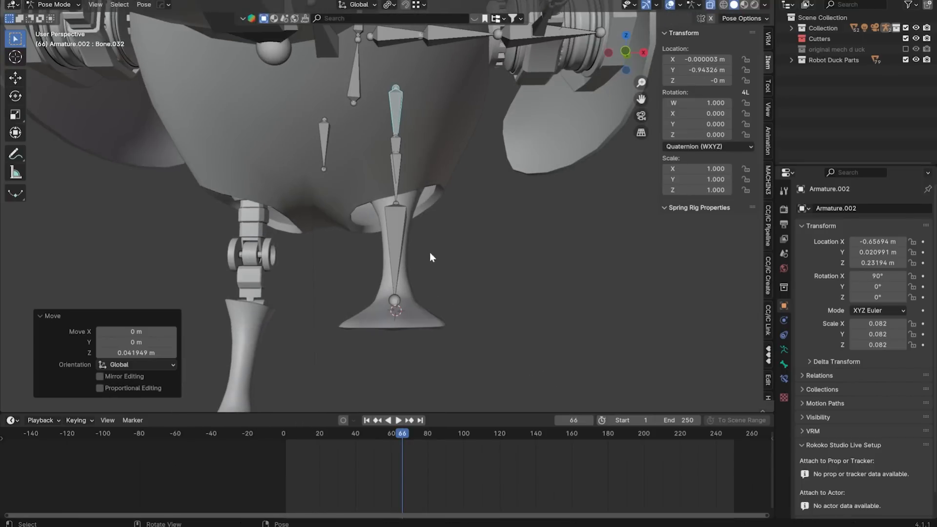
pyautogui.press('g')
pyautogui.press('z')
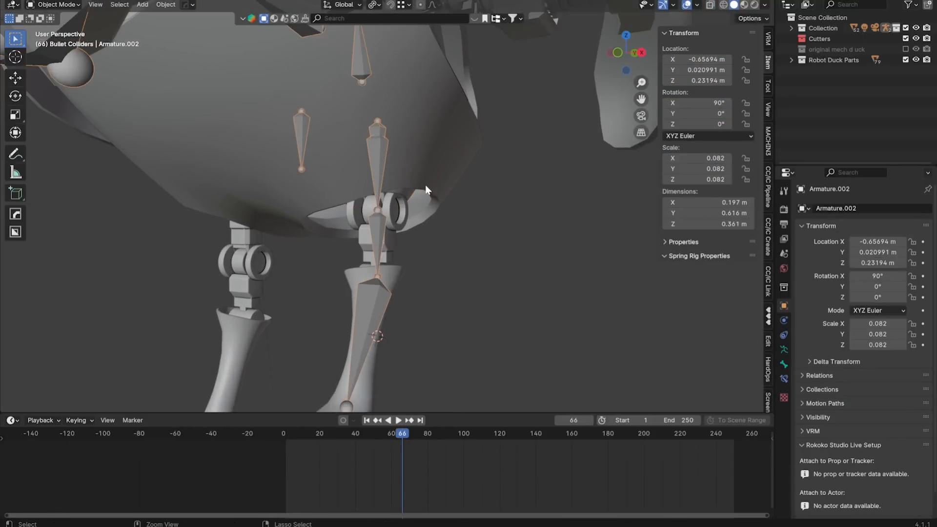
pyautogui.click(379, 156)
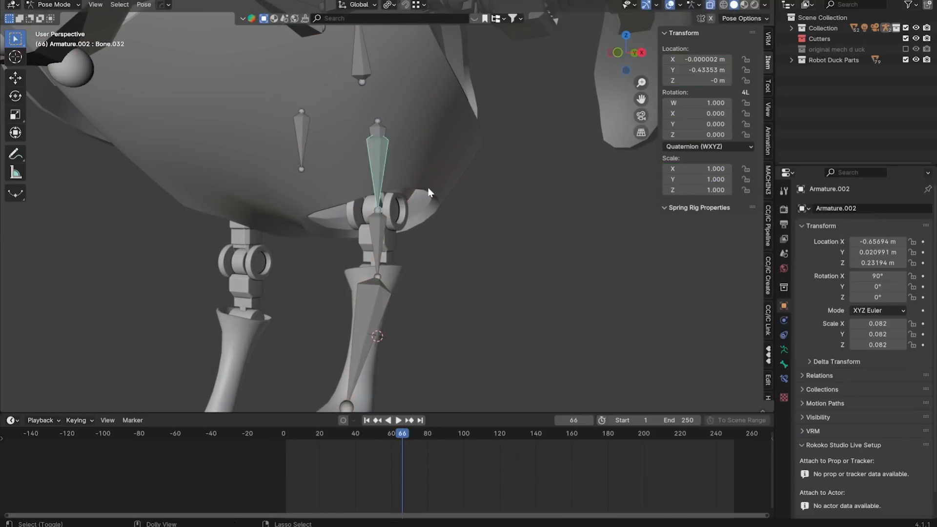
pyautogui.click(143, 4)
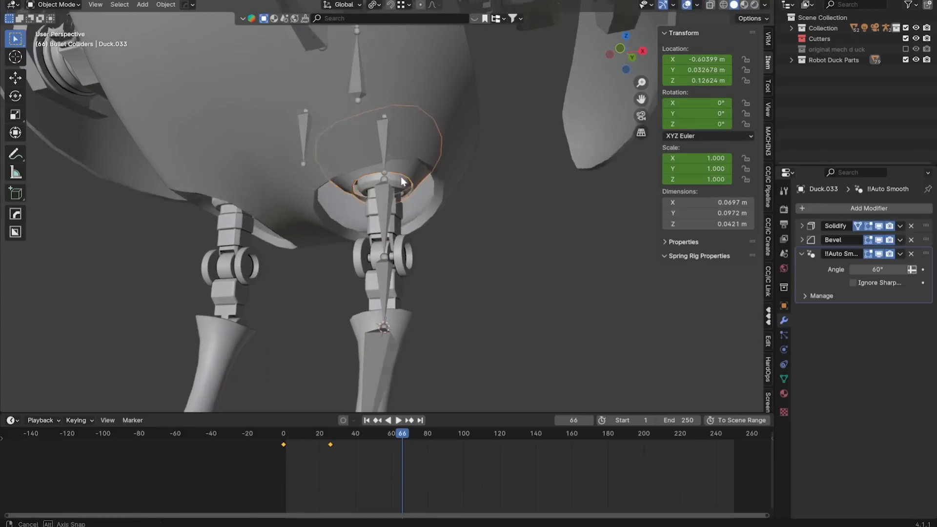
# Step: Test-move the Core bone in Pose Mode to find which mech parts are not attached, cancelling each move
pyautogui.click(306, 138)
pyautogui.click(319, 140)
pyautogui.moveTo(319, 140); pyautogui.dragTo(375, 206, button='middle')
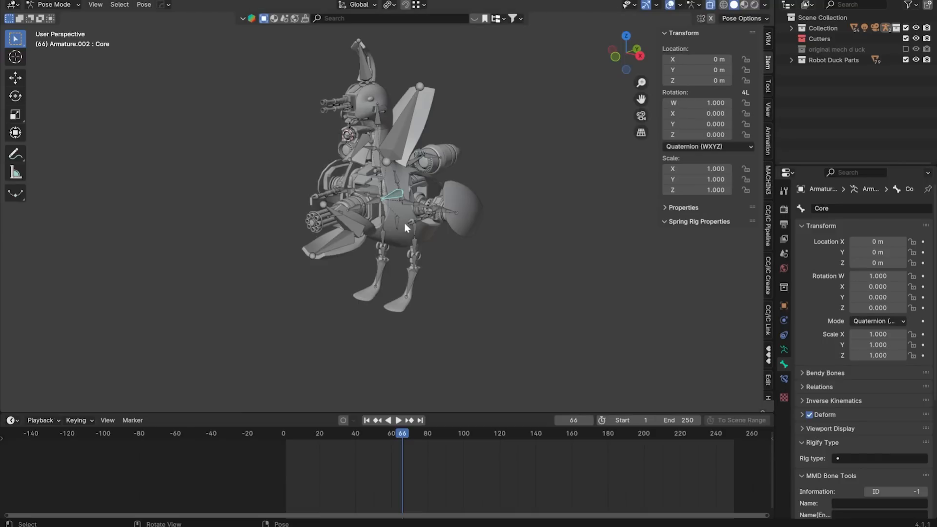
pyautogui.moveTo(405, 227); pyautogui.dragTo(456, 246, button='middle')
pyautogui.press('g')
pyautogui.rightClick(578, 274)
pyautogui.press('g')
pyautogui.rightClick(452, 202)
pyautogui.press('g')
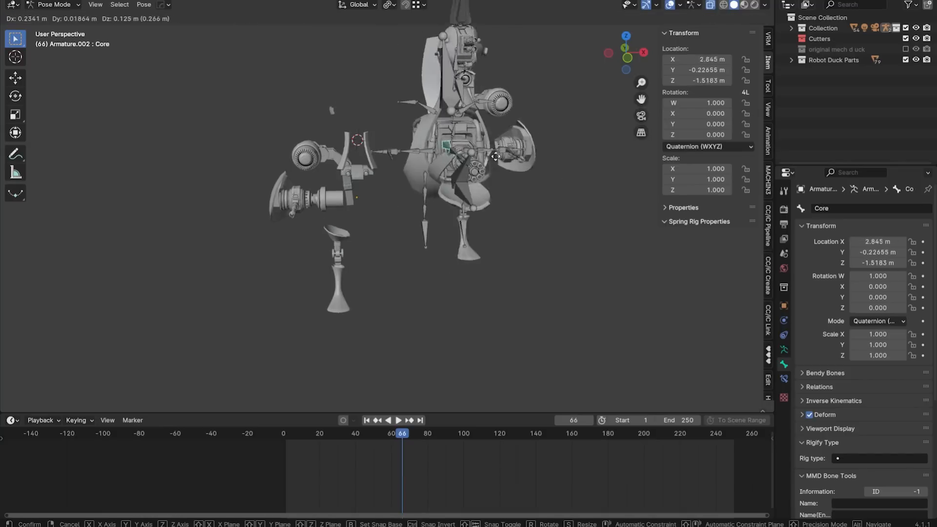
pyautogui.rightClick(488, 219)
pyautogui.moveTo(470, 211); pyautogui.dragTo(450, 223, button='middle')
pyautogui.press('g')
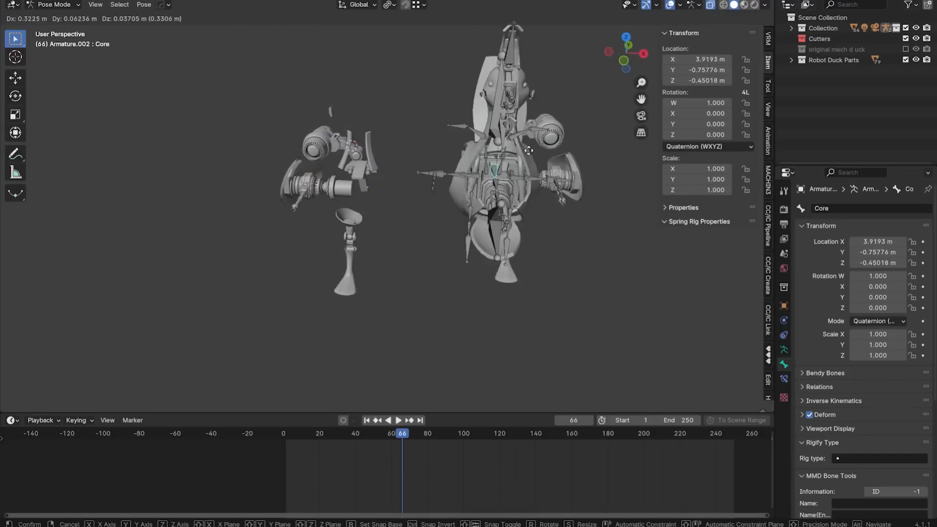
pyautogui.rightClick(403, 128)
pyautogui.scroll(7, 379, 131)
pyautogui.keyDown('shift'); pyautogui.moveTo(380, 131); pyautogui.dragTo(432, 228, button='middle'); pyautogui.keyUp('shift')
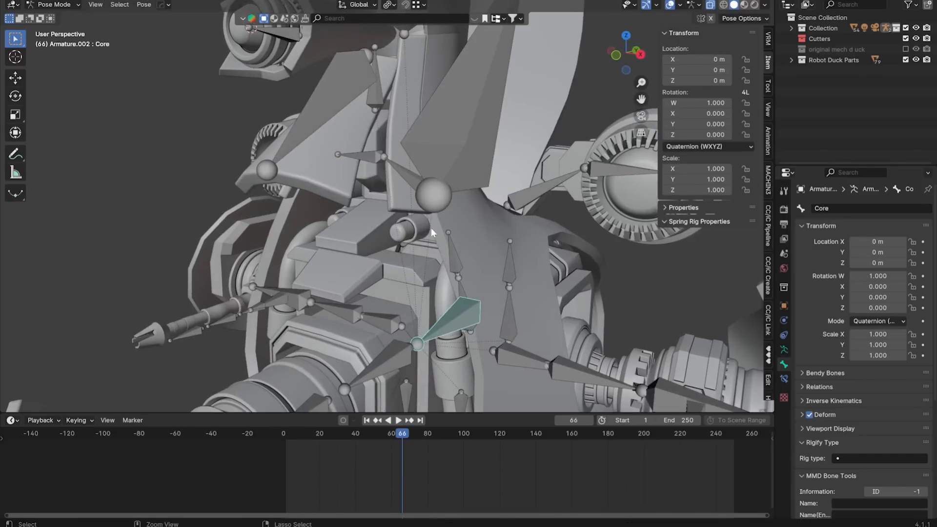
# Step: Parent the long neck plate to the Core bone with the Bone parenting type
pyautogui.hotkey('ctrl', 'Tab')
pyautogui.click(405, 186)
pyautogui.moveTo(406, 186); pyautogui.dragTo(453, 233, button='middle')
pyautogui.keyDown('shift'); pyautogui.click(456, 243); pyautogui.keyUp('shift')
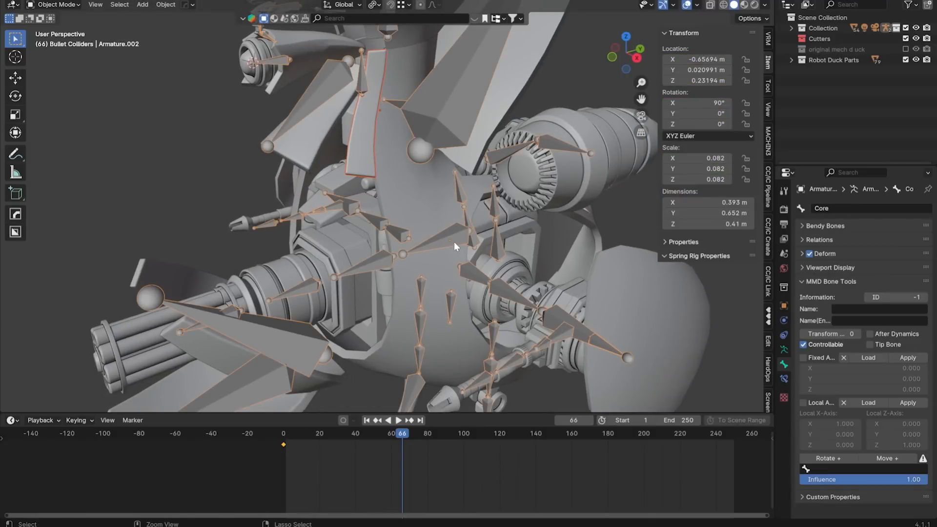
pyautogui.hotkey('ctrl', 'Tab')
pyautogui.hotkey('ctrl', 'Tab')
pyautogui.hotkey('ctrl', 'Tab')
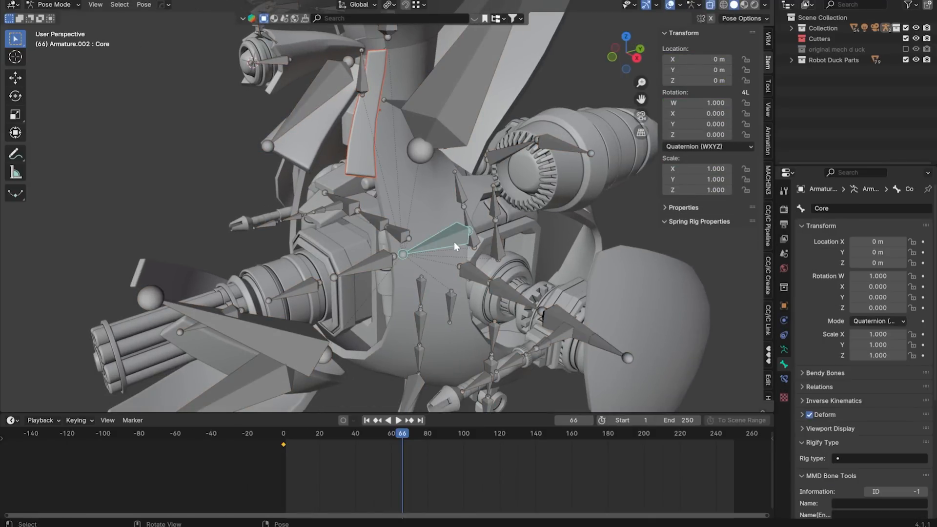
pyautogui.hotkey('ctrl', 'p')
pyautogui.click(400, 330)
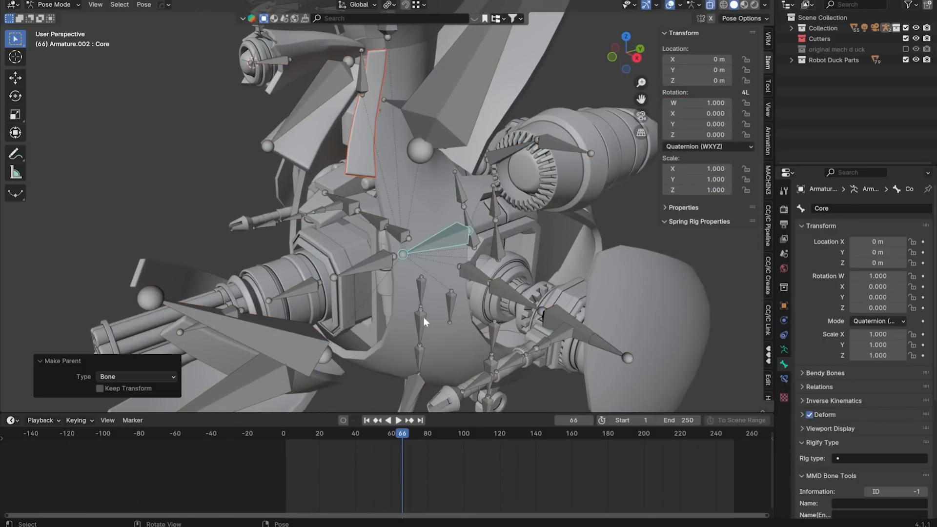
# Step: Test-move the Core bone again to check the neck plate and look for remaining loose parts
pyautogui.hotkey('ctrl', 'Tab')
pyautogui.scroll(-6, 438, 262)
pyautogui.hotkey('ctrl', 'Tab')
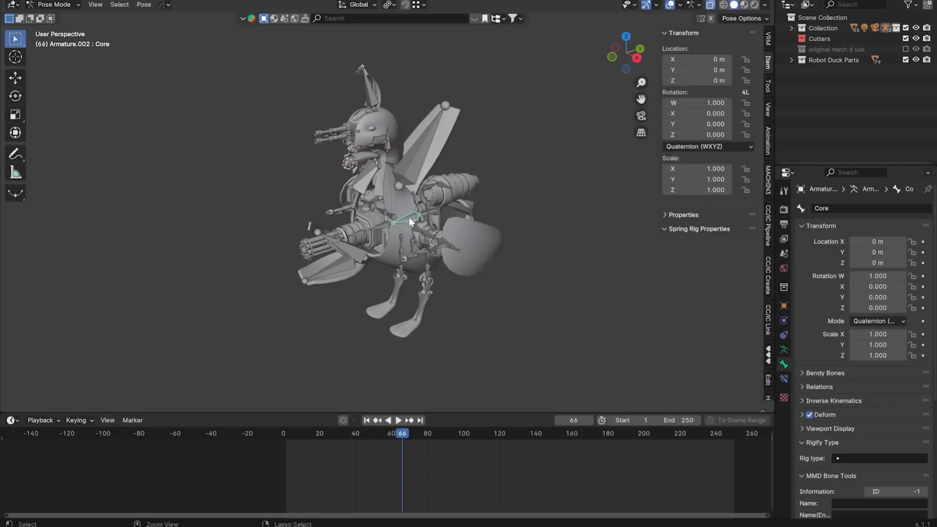
pyautogui.moveTo(409, 218); pyautogui.dragTo(508, 245, button='middle')
pyautogui.press('g')
pyautogui.rightClick(485, 249)
pyautogui.press('g')
pyautogui.rightClick(507, 237)
pyautogui.scroll(6, 370, 189)
pyautogui.moveTo(368, 187); pyautogui.dragTo(370, 171, button='middle')
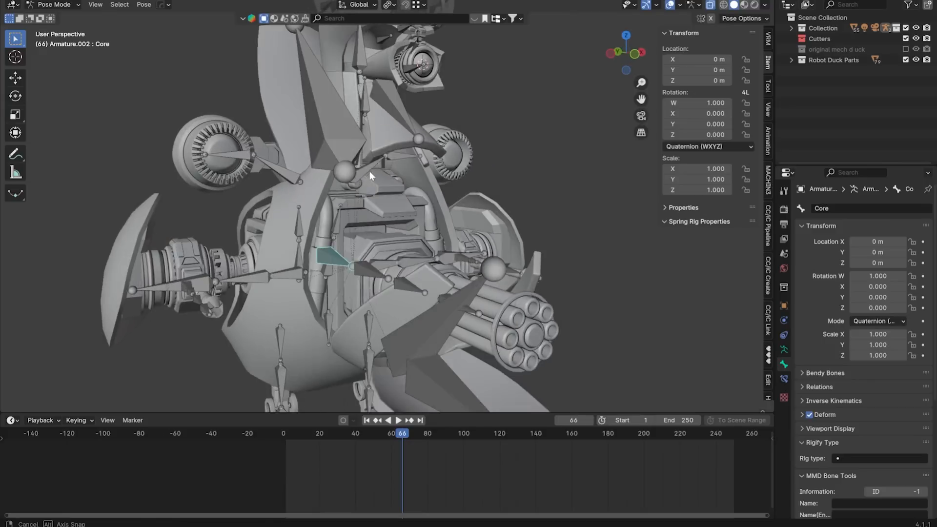
pyautogui.press('g')
pyautogui.rightClick(397, 166)
# Step: Parent the remaining neck panel to the Core bone with the Bone parenting type
pyautogui.hotkey('ctrl', 'Tab')
pyautogui.hotkey('ctrl', 'Tab')
pyautogui.moveTo(353, 98); pyautogui.dragTo(445, 241, button='middle')
pyautogui.hotkey('ctrl', 'Tab')
pyautogui.hotkey('ctrl', 'Tab')
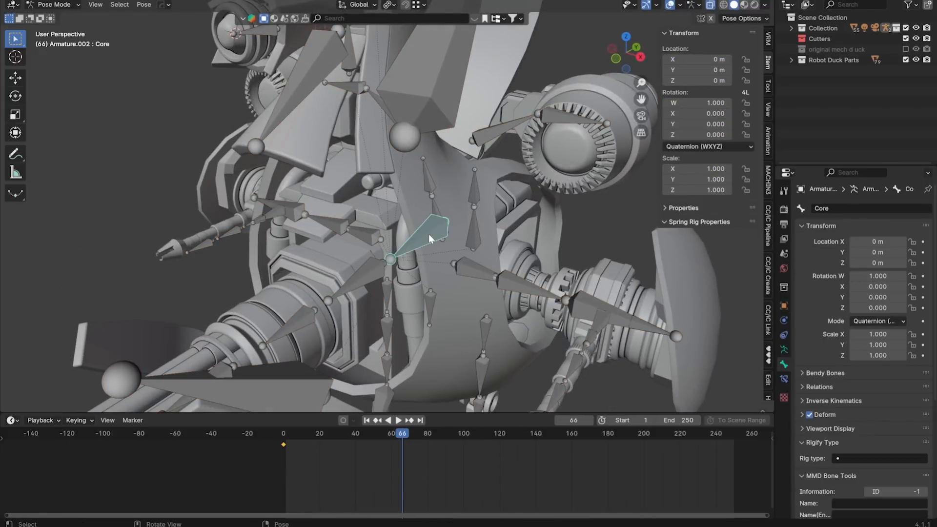
pyautogui.hotkey('ctrl', 'p')
pyautogui.click(428, 233)
# Step: Test-move the Core bone from the front, back and side to check which body parts follow it
pyautogui.hotkey('ctrl', 'Tab')
pyautogui.scroll(-7, 428, 238)
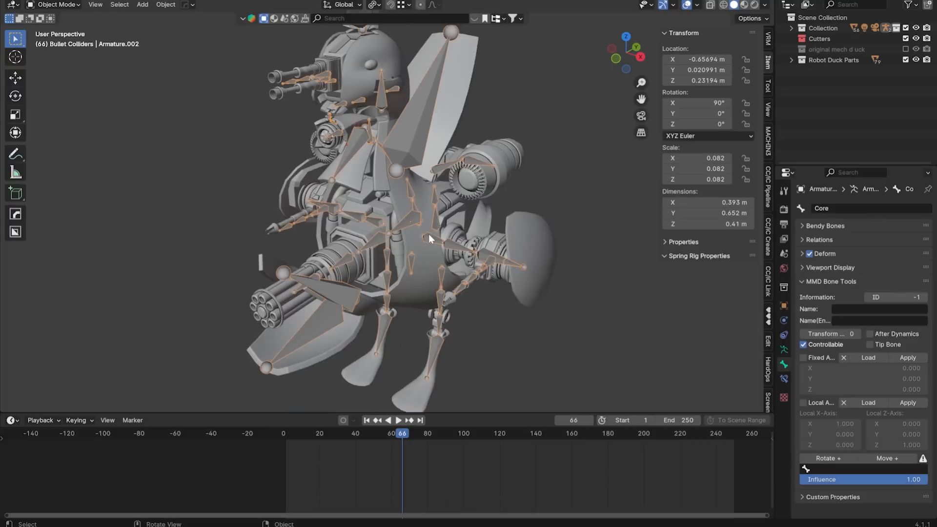
pyautogui.hotkey('ctrl', 'Tab')
pyautogui.moveTo(411, 226); pyautogui.dragTo(451, 176, button='middle')
pyautogui.press('g')
pyautogui.rightClick(663, 172)
pyautogui.moveTo(662, 172); pyautogui.dragTo(458, 239, button='middle')
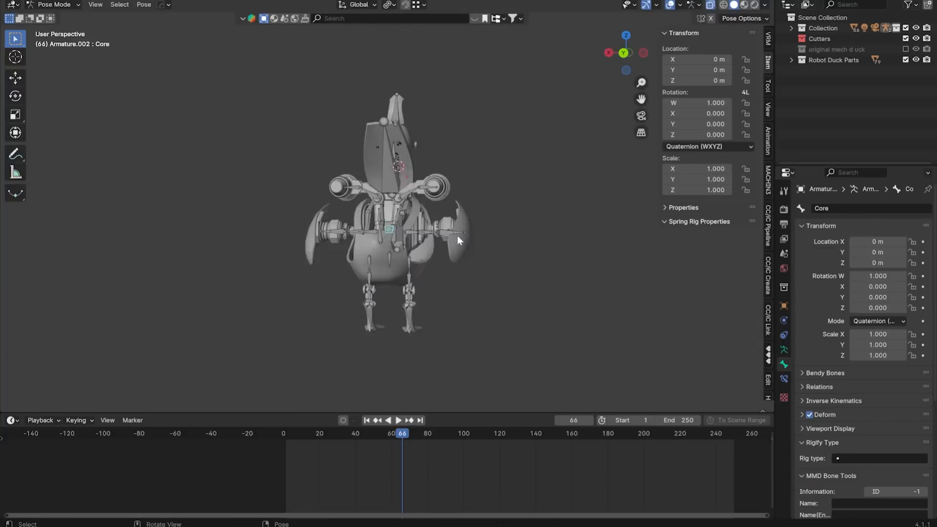
pyautogui.press('g')
pyautogui.rightClick(387, 211)
pyautogui.scroll(5, 387, 211)
pyautogui.press('g')
pyautogui.rightClick(375, 254)
pyautogui.scroll(-5, 375, 255)
pyautogui.moveTo(375, 251); pyautogui.dragTo(366, 251, button='middle')
pyautogui.press('g')
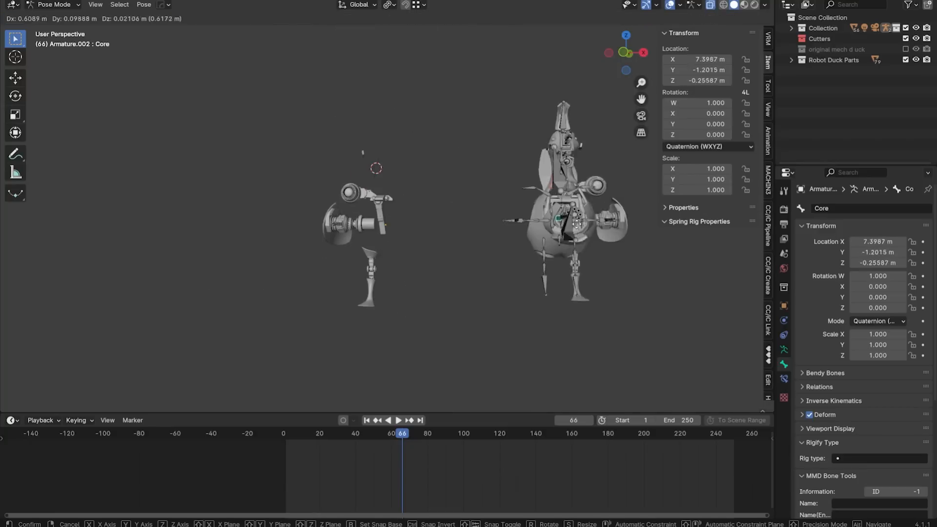
pyautogui.rightClick(537, 249)
pyautogui.moveTo(536, 249); pyautogui.dragTo(405, 280, button='middle')
pyautogui.press('g')
pyautogui.rightClick(462, 249)
pyautogui.press('g')
pyautogui.moveTo(462, 249); pyautogui.dragTo(420, 259, button='middle')
pyautogui.rightClick(388, 276)
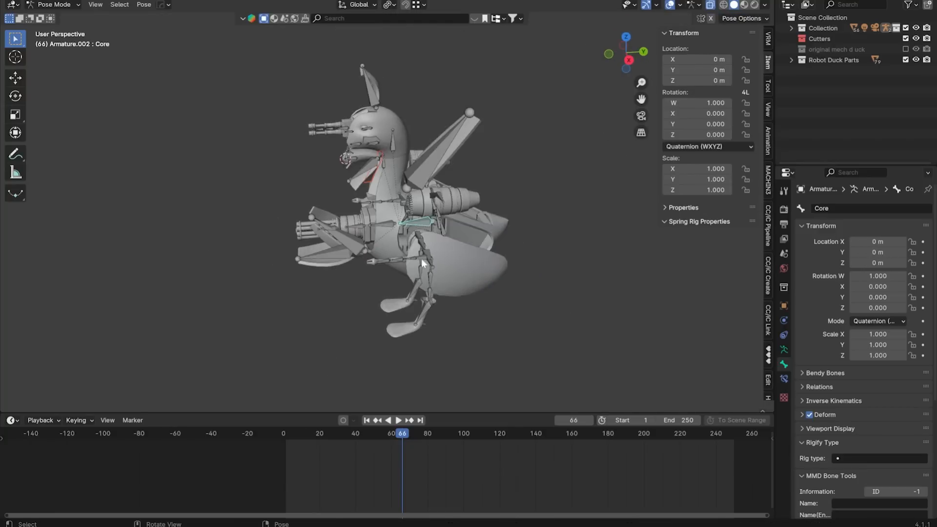
# Step: Test-move the head bone in Pose Mode to check the head parts attached to it, and cancel the move
pyautogui.scroll(2, 420, 258)
pyautogui.click(391, 235)
pyautogui.press('g')
pyautogui.click(391, 105)
pyautogui.press('g')
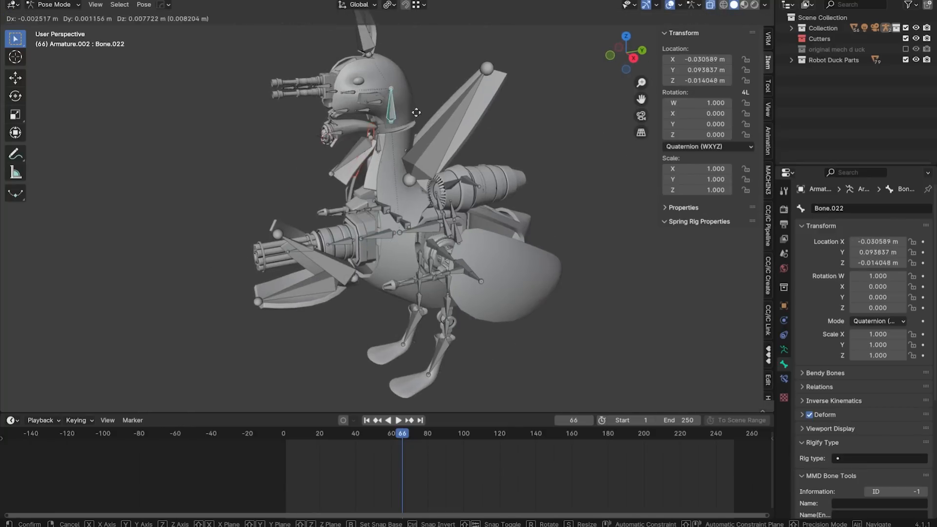
pyautogui.rightClick(372, 193)
pyautogui.moveTo(372, 193); pyautogui.dragTo(340, 227, button='middle')
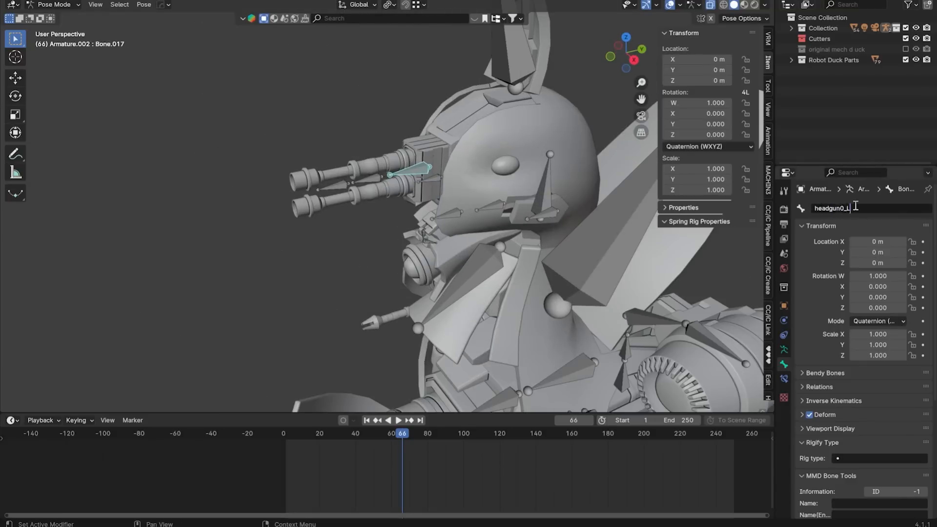
# Step: Rename the head gun's bone headgun0_L, and symmetrize all the armature's bones in Edit Mode
pyautogui.click(858, 208)
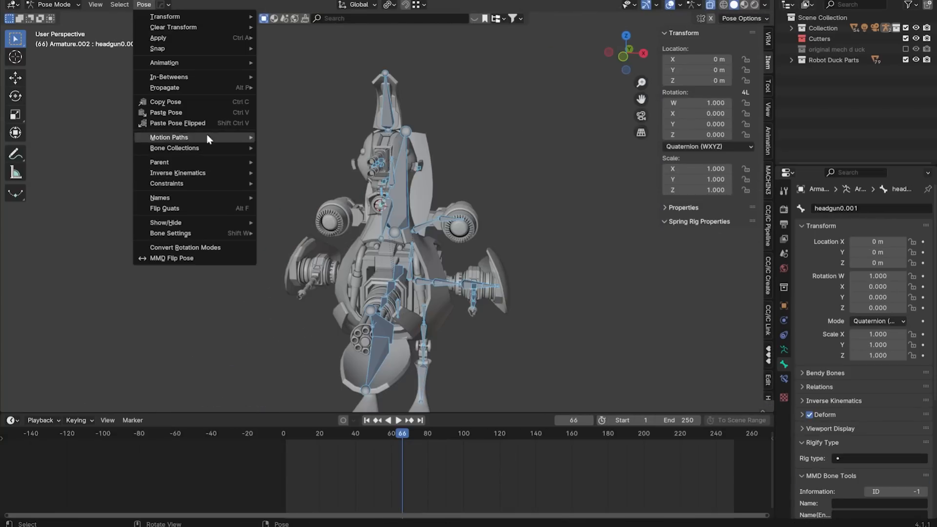
pyautogui.press('Tab')
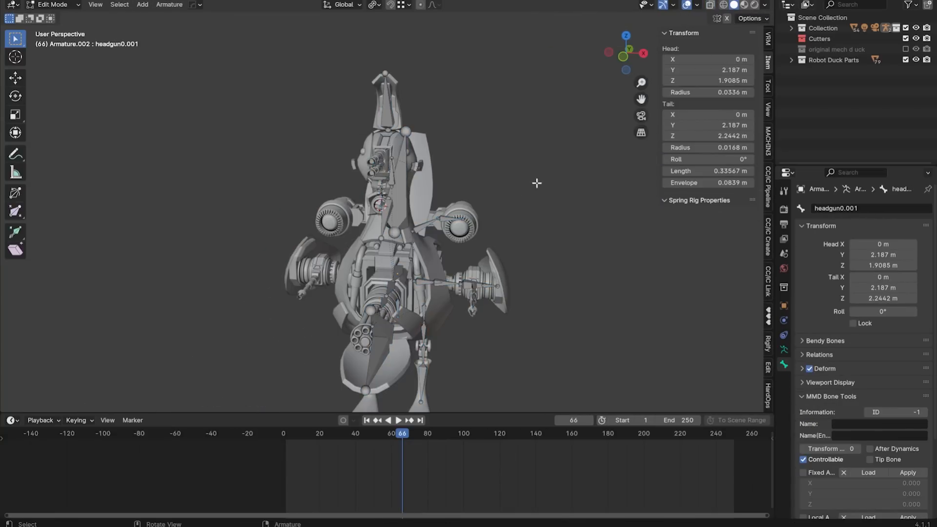
pyautogui.click(168, 4)
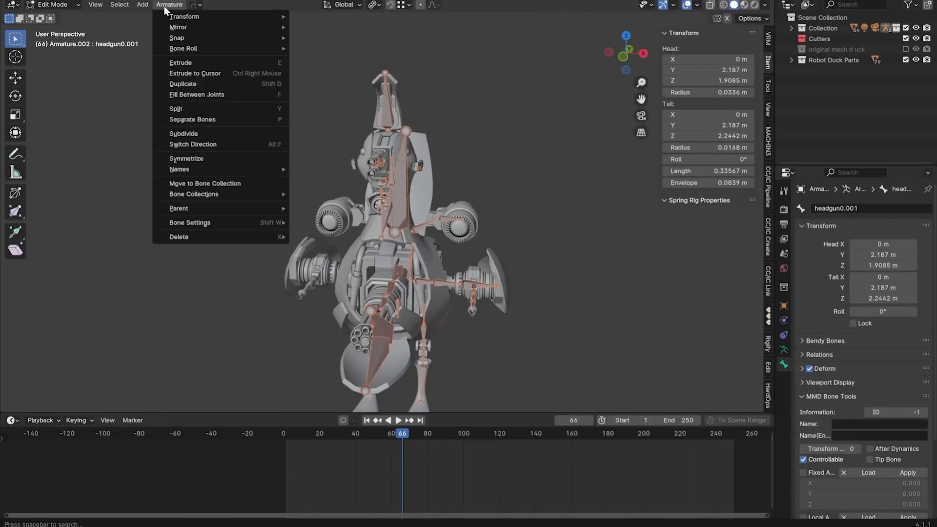
pyautogui.click(216, 160)
# Step: Parent the mirrored side's jet engine parts to the laserarm4_R bone
pyautogui.moveTo(540, 256); pyautogui.dragTo(377, 246, button='middle')
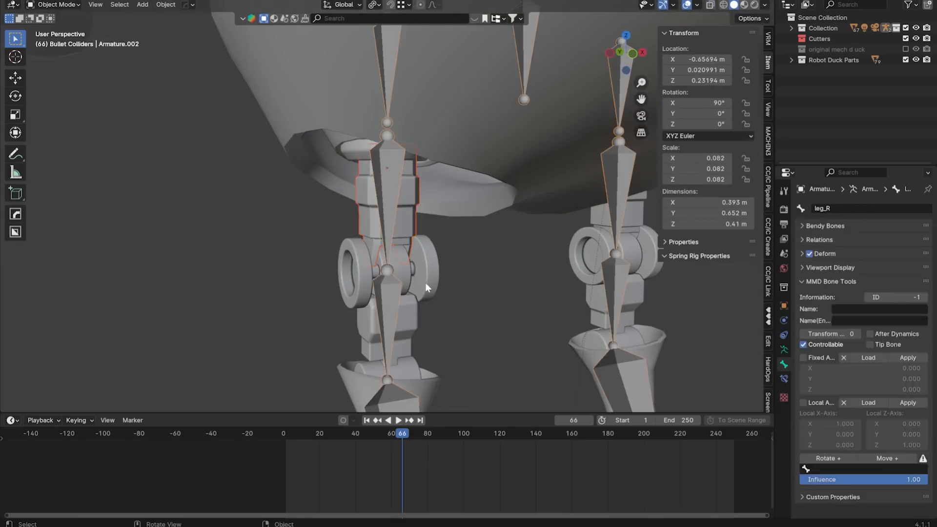
pyautogui.moveTo(426, 283); pyautogui.dragTo(410, 255, button='middle')
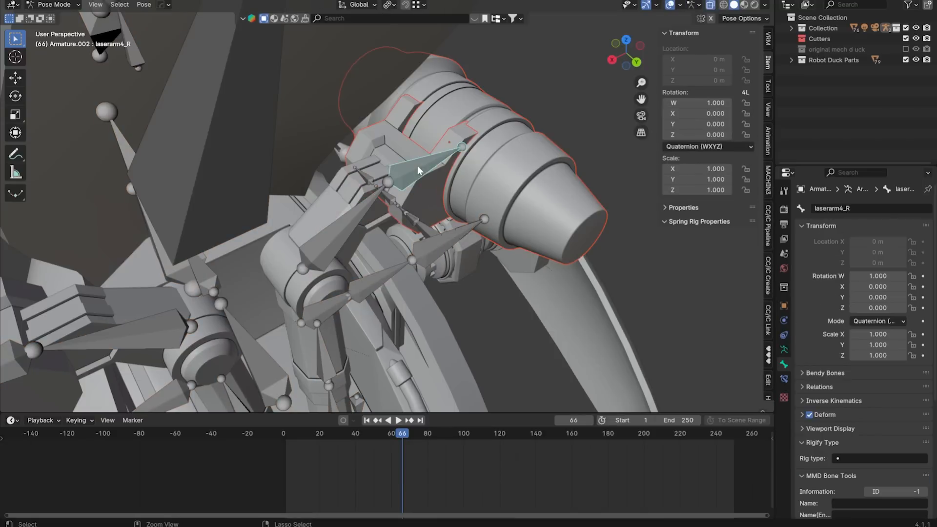
pyautogui.hotkey('ctrl', 'p')
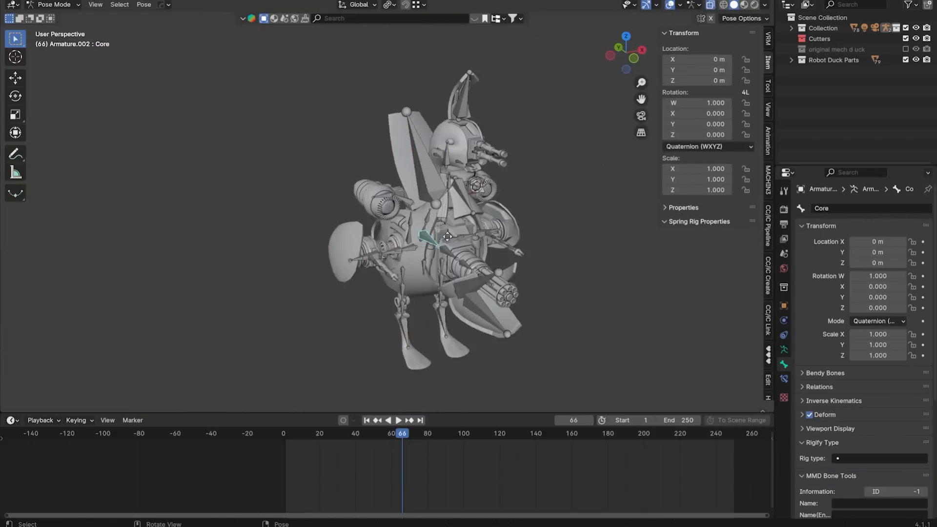
pyautogui.moveTo(439, 229); pyautogui.dragTo(443, 228, button='middle')
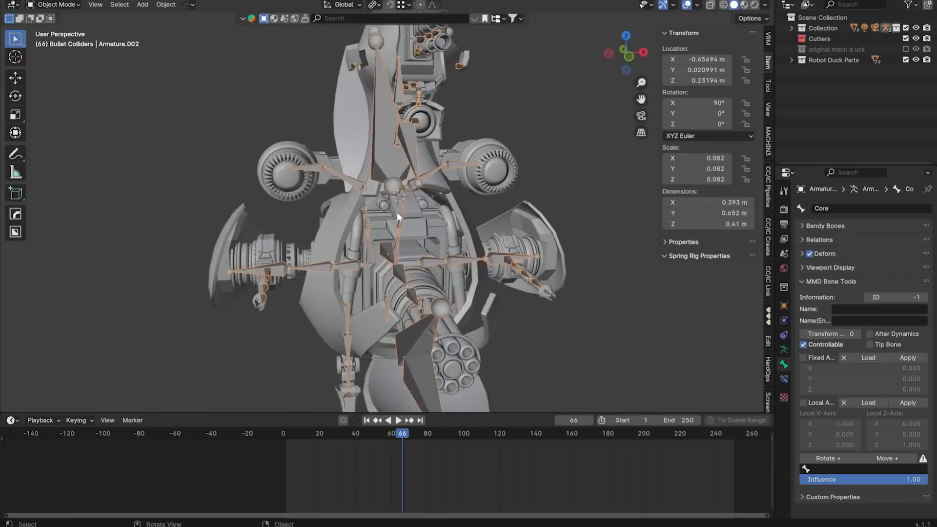
# Step: Parent the right cheek plate to the cheek_R bone with the Bone parenting type
pyautogui.click(396, 212)
pyautogui.scroll(5, 424, 250)
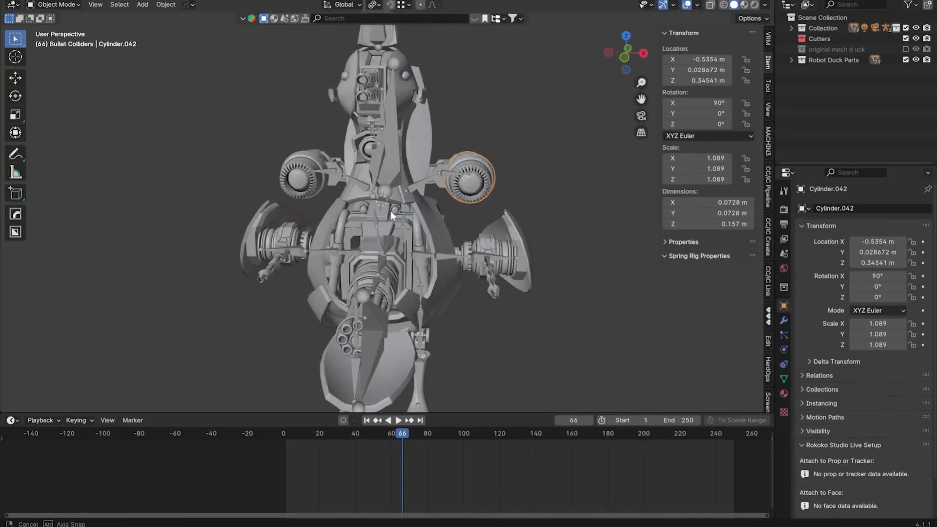
pyautogui.click(386, 248)
pyautogui.moveTo(386, 248); pyautogui.dragTo(379, 201, button='middle')
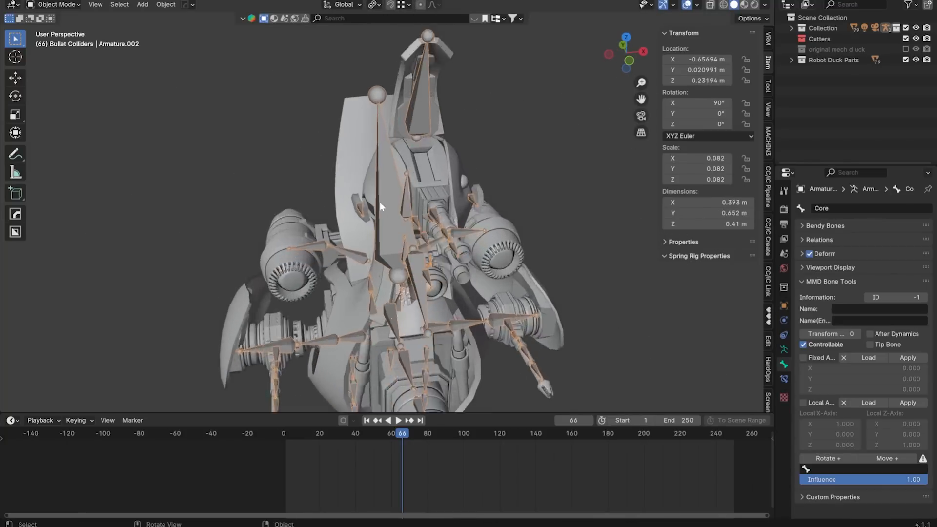
pyautogui.scroll(5, 297, 244)
pyautogui.click(298, 250)
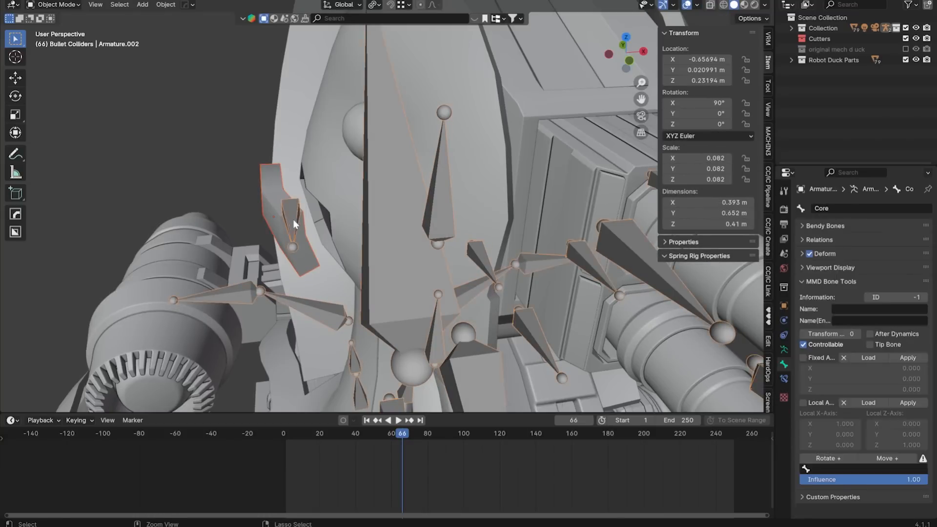
pyautogui.keyDown('ctrl'); pyautogui.keyDown('shift'); pyautogui.click(293, 219); pyautogui.keyUp('shift'); pyautogui.keyUp('ctrl')
pyautogui.hotkey('ctrl', 'p')
pyautogui.click(280, 295)
pyautogui.scroll(-6, 362, 262)
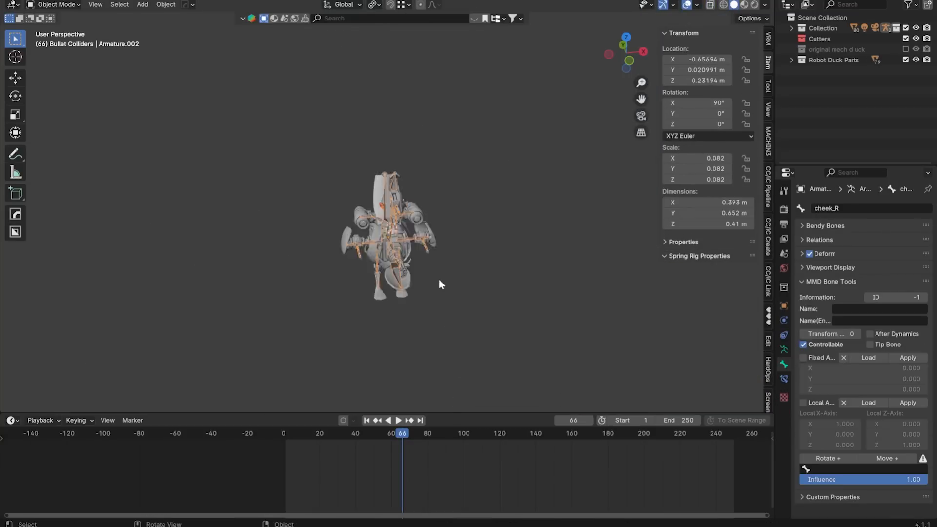
# Step: Add a second core bone, 1 m long and pointing forward, at ground level between the feet
pyautogui.scroll(3, 438, 279)
pyautogui.hotkey('ctrl', 'Tab')
pyautogui.moveTo(482, 280); pyautogui.dragTo(449, 272, button='middle')
pyautogui.scroll(2, 391, 206)
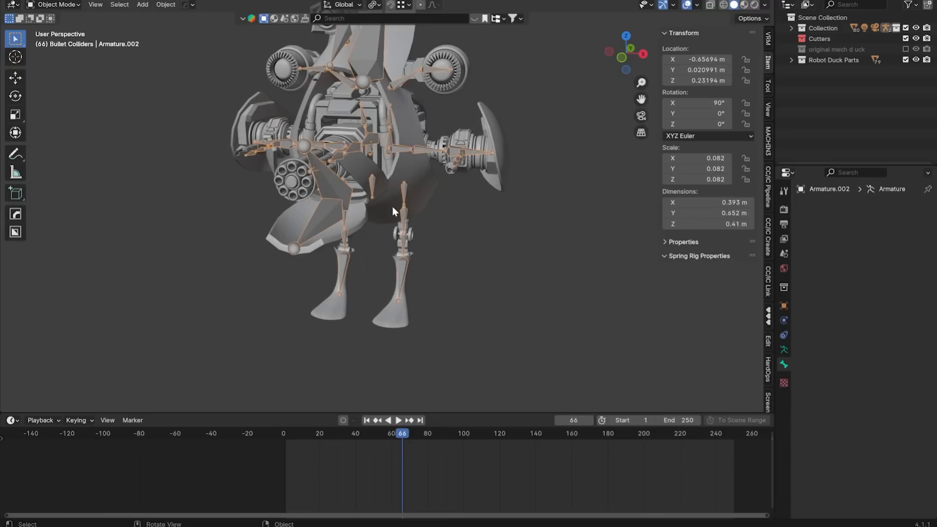
pyautogui.click(391, 206)
pyautogui.moveTo(391, 206); pyautogui.dragTo(611, 52, button='middle')
pyautogui.click(388, 144)
pyautogui.press('Tab')
pyautogui.hotkey('shift', 's')
pyautogui.click(494, 200)
pyautogui.press('KP_1')
pyautogui.press('Tab')
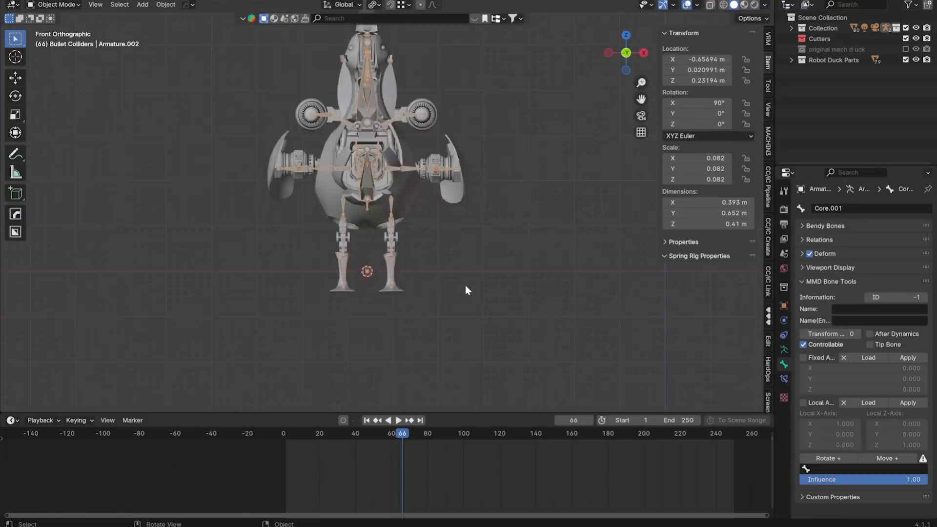
# Step: Place a bone about 0.84 m long from the end of the foot_L bone along the left foot toward the toes
pyautogui.moveTo(464, 290); pyautogui.dragTo(371, 277, button='middle')
pyautogui.scroll(3, 371, 277)
pyautogui.press('Tab')
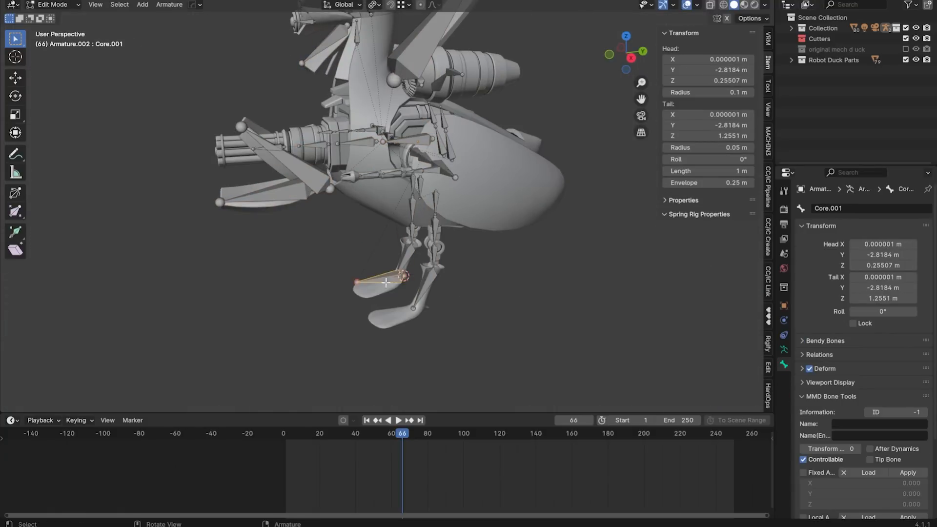
pyautogui.press('Escape')
pyautogui.moveTo(399, 343); pyautogui.dragTo(627, 46, button='middle')
pyautogui.click(627, 52)
pyautogui.click(405, 301)
pyautogui.press('g')
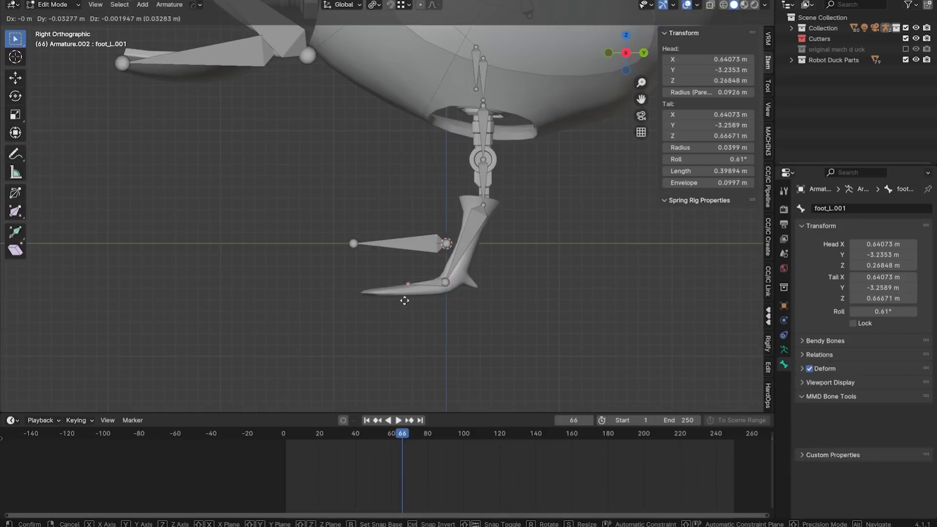
pyautogui.click(388, 305)
pyautogui.click(424, 289)
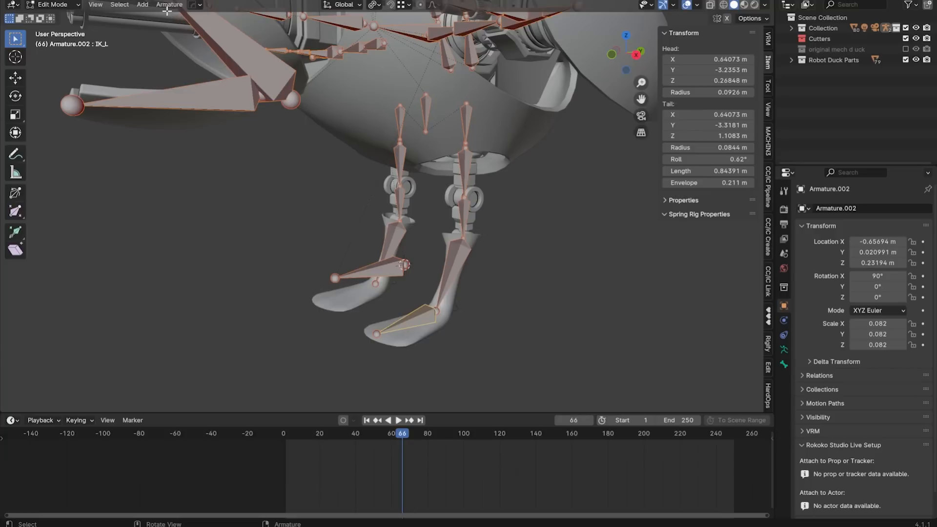
# Step: Symmetrize the IK_L foot bone, and give foot_L an IK constraint targeting bone IK_L of Armature.002
pyautogui.click(170, 4)
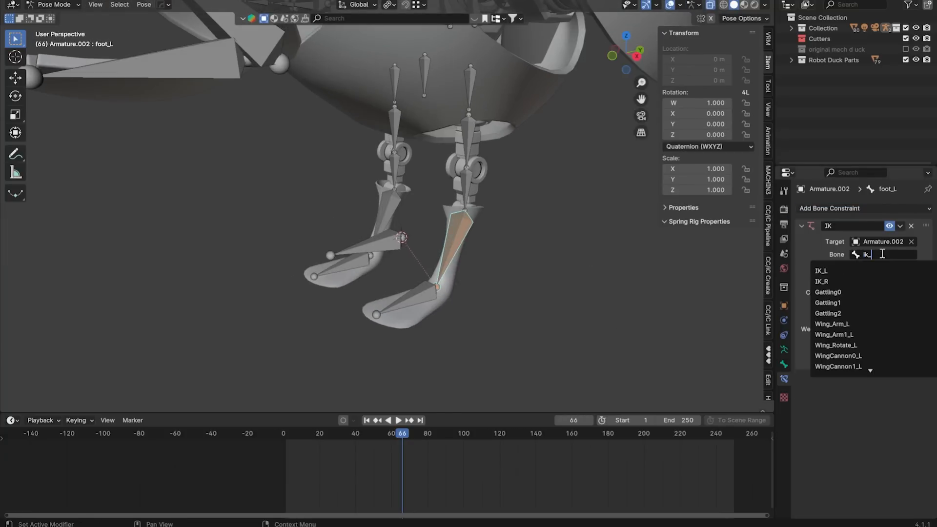
pyautogui.click(821, 270)
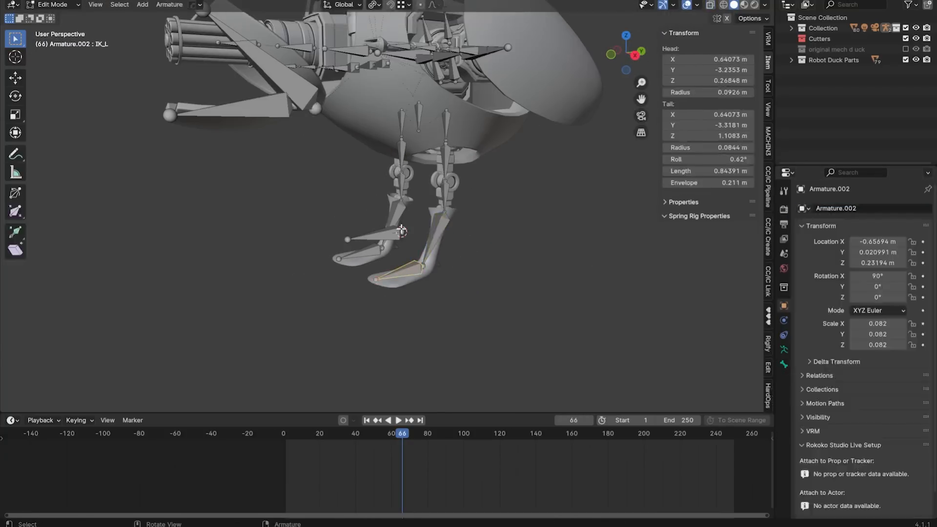
pyautogui.rightClick(455, 275)
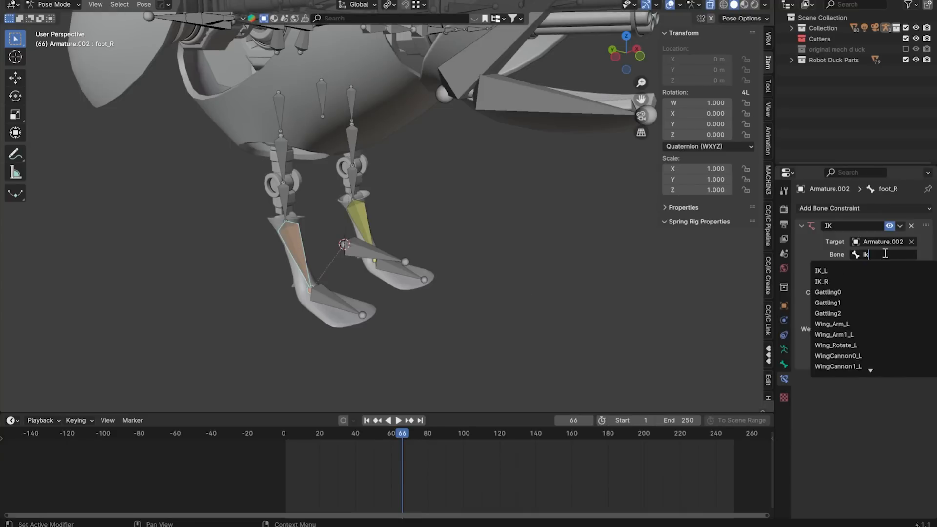
# Step: Target the IK_R bone in foot_R's IK constraint and test the right leg by moving IK_R
pyautogui.click(338, 299)
pyautogui.moveTo(337, 299); pyautogui.dragTo(318, 268, button='middle')
pyautogui.press('g')
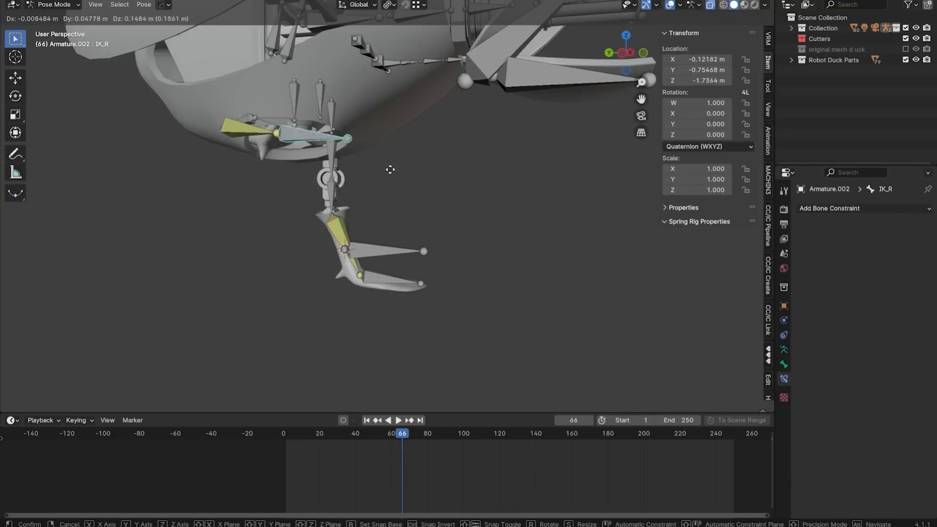
pyautogui.moveTo(389, 172); pyautogui.dragTo(367, 216, button='middle')
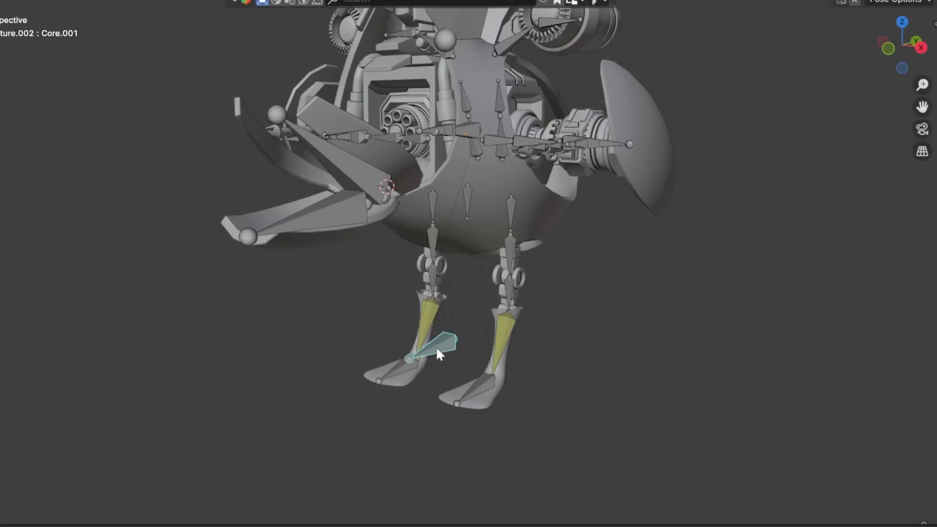
# Step: Try moving and rotating the mech duck's Core bone to test how the body and IK legs follow
pyautogui.moveTo(377, 283)
pyautogui.mouseDown(button='middle')
pyautogui.moveTo(349, 264)
pyautogui.moveTo(386, 295)
pyautogui.mouseUp(button='middle')
pyautogui.moveTo(440, 371); pyautogui.dragTo(536, 335, button='middle')
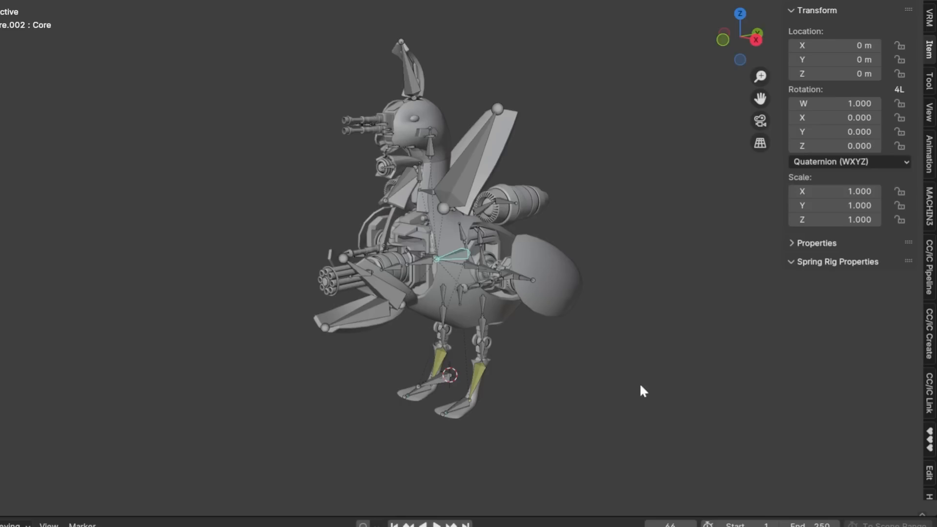
pyautogui.scroll(-2, 450, 251)
pyautogui.moveTo(450, 251); pyautogui.dragTo(503, 275, button='middle')
pyautogui.press('g')
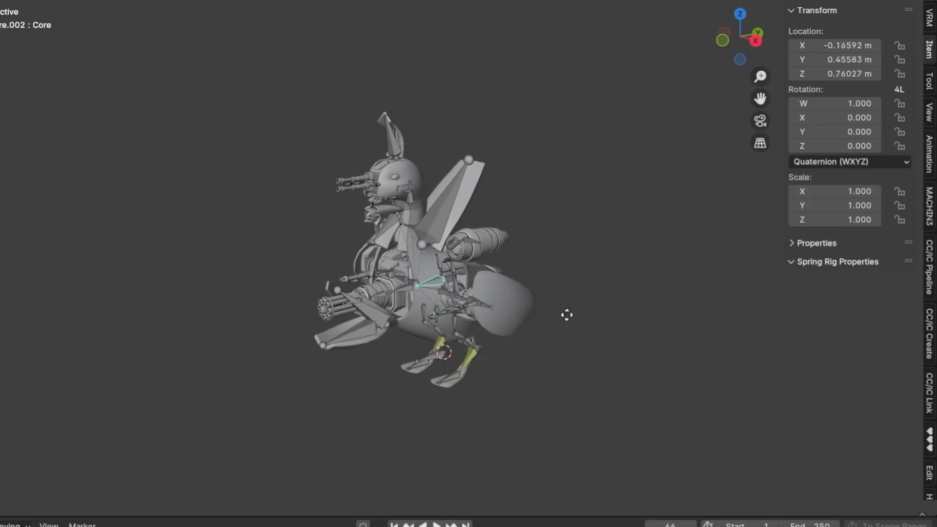
pyautogui.press('Escape')
pyautogui.press('r')
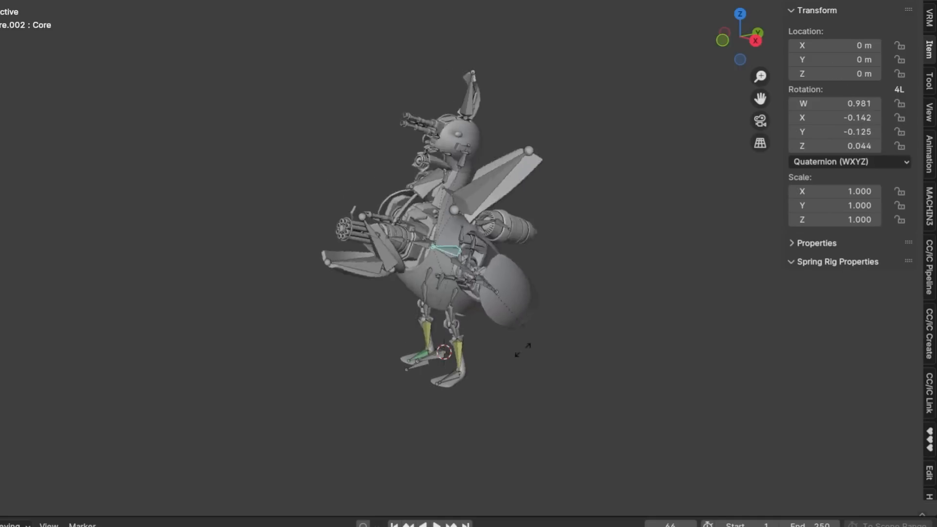
pyautogui.press('Escape')
# Step: Try rotating and moving the body bones of both duck armatures together to compare their movement
pyautogui.press('g')
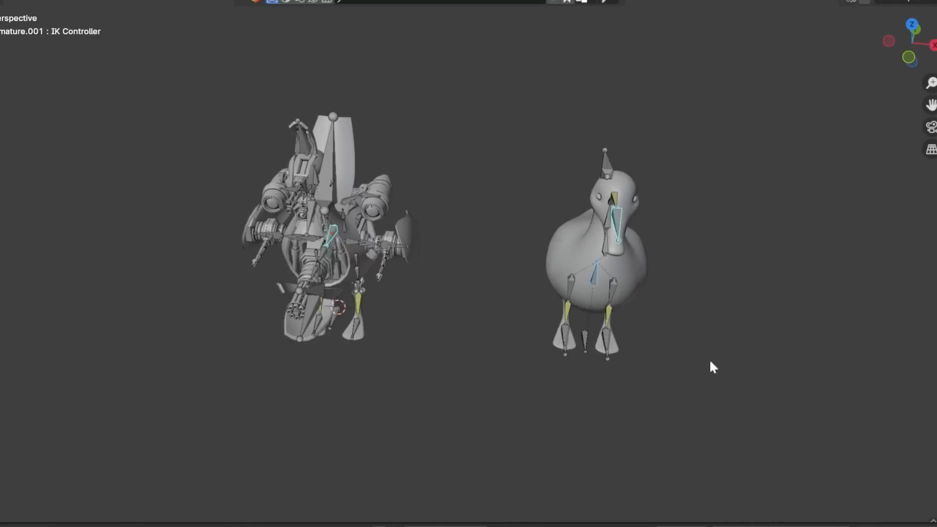
pyautogui.press('s')
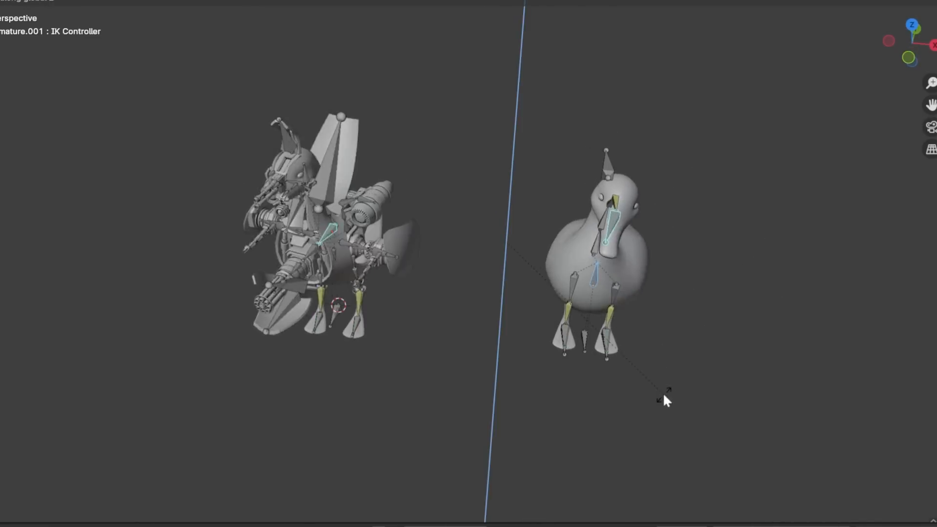
pyautogui.press('g')
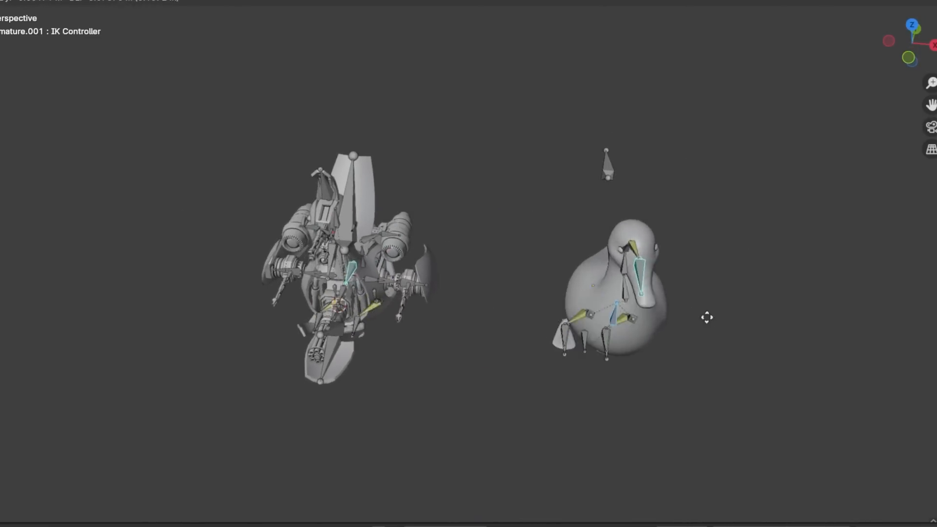
pyautogui.moveTo(706, 318); pyautogui.dragTo(606, 326, button='middle')
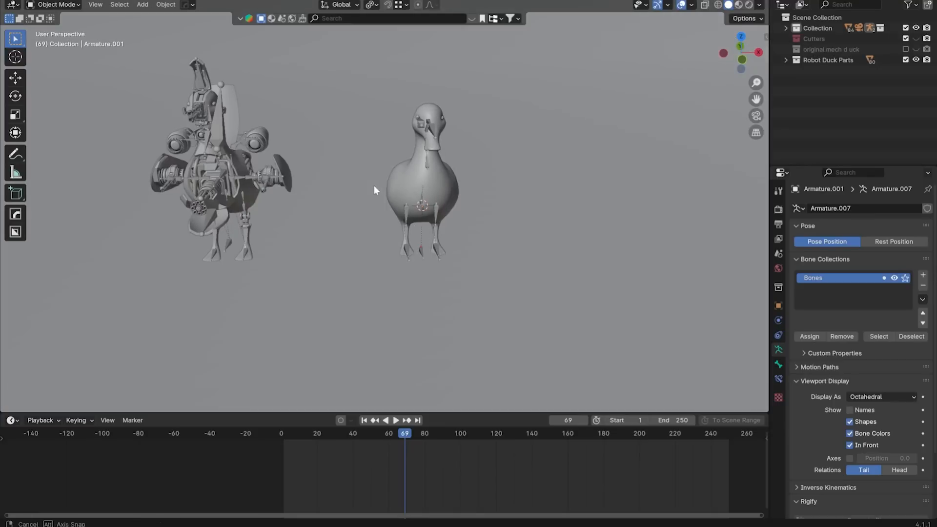
# Step: Try snapping the mech duck's armature to the 3D cursor at the regular duck and moving it down about 0.6 m
pyautogui.click(297, 218)
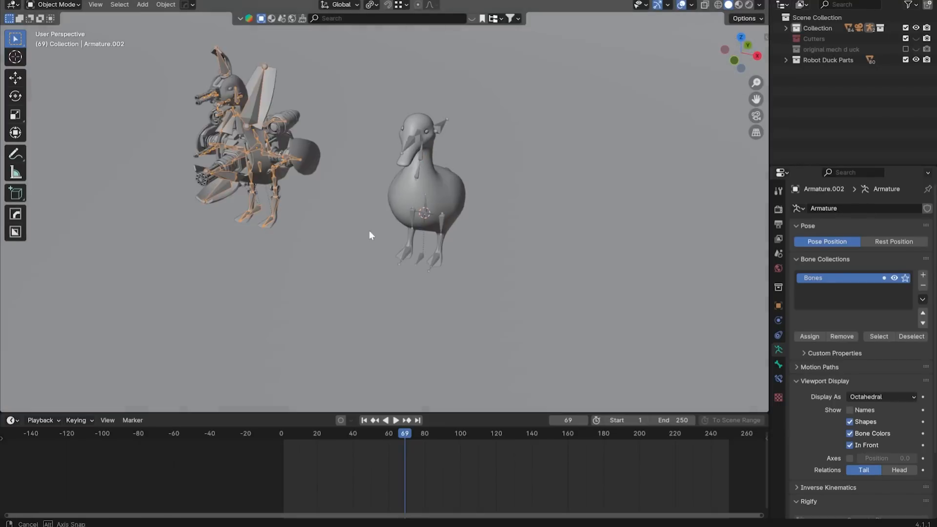
pyautogui.hotkey('shift', 's')
pyautogui.click(377, 182)
pyautogui.moveTo(537, 207); pyautogui.dragTo(483, 208, button='middle')
pyautogui.press('g')
pyautogui.press('z')
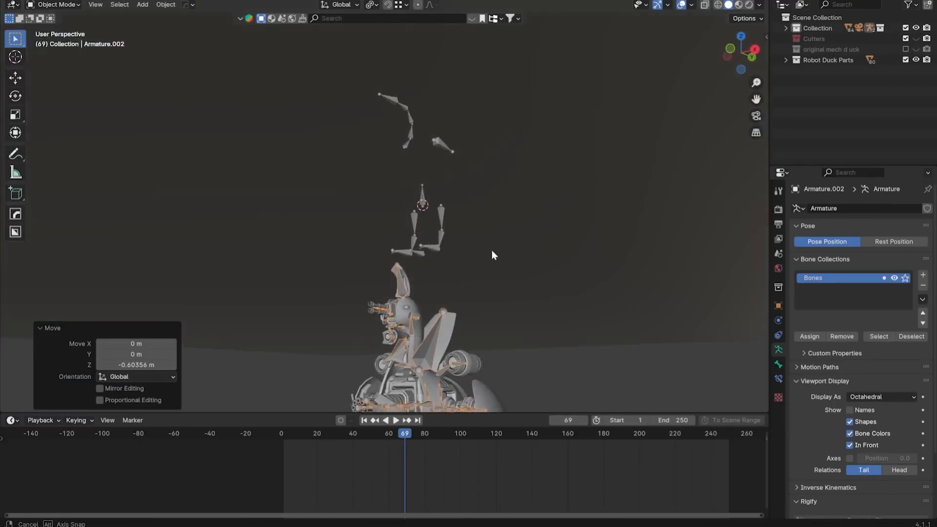
pyautogui.moveTo(494, 255); pyautogui.dragTo(438, 362, button='middle')
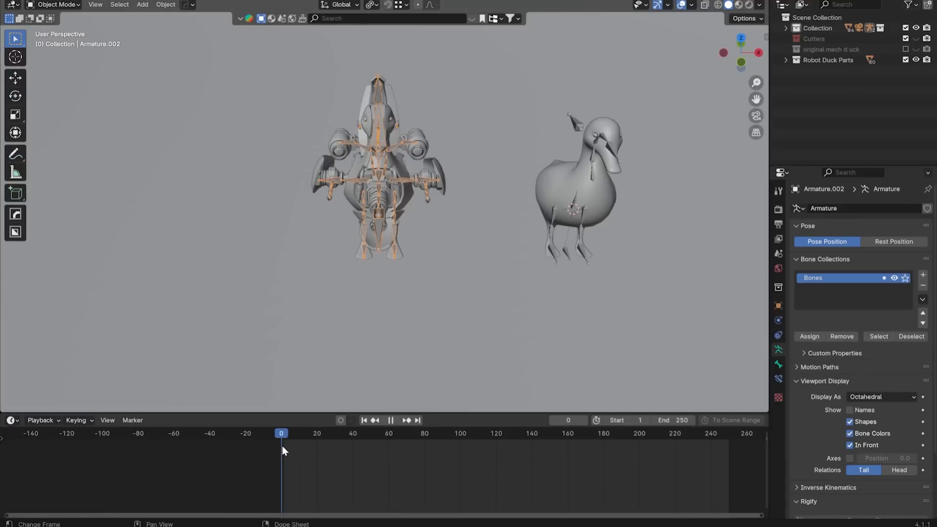
# Step: Keyframe all of the mech duck's bones in their unfolded pose at frame 60
pyautogui.scroll(2, 414, 226)
pyautogui.moveTo(414, 225); pyautogui.dragTo(458, 224, button='middle')
pyautogui.moveTo(284, 436); pyautogui.dragTo(389, 441)
pyautogui.hotkey('ctrl', 'Tab')
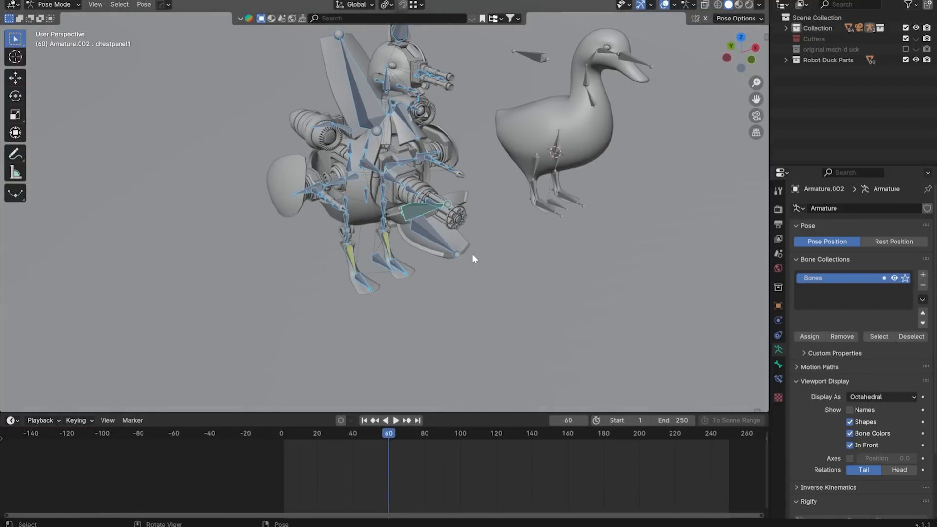
pyautogui.press('i')
pyautogui.hotkey('alt', 'a')
pyautogui.scroll(3, 446, 287)
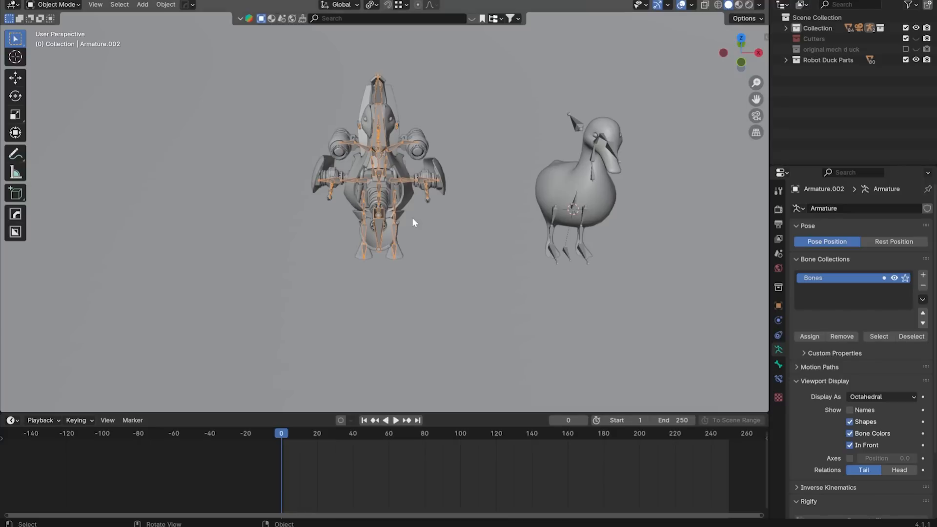
# Step: Retime the mech parts' transformation keyframes, shifting laserarm0_R's Z location and rotation keyframes forward by 39 frames
pyautogui.scroll(3, 412, 218)
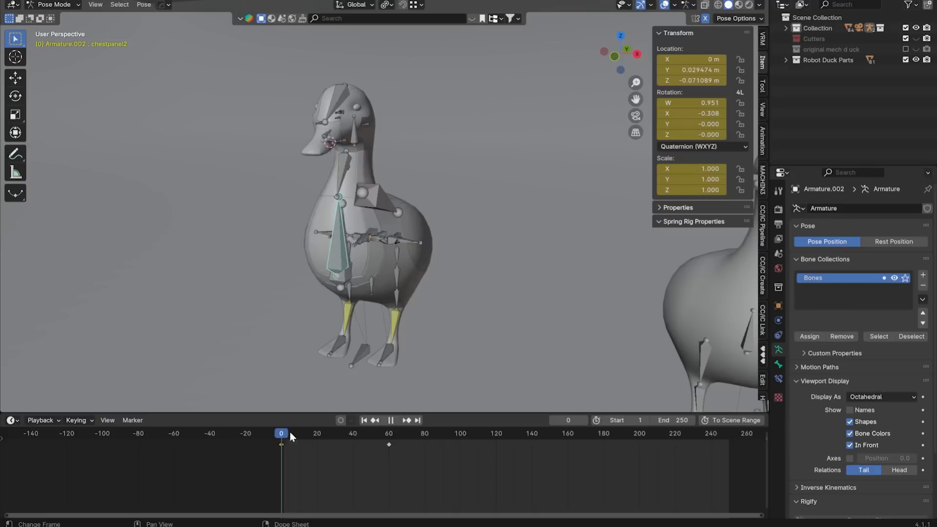
pyautogui.moveTo(289, 432); pyautogui.dragTo(275, 472)
pyautogui.moveTo(417, 473); pyautogui.dragTo(282, 471)
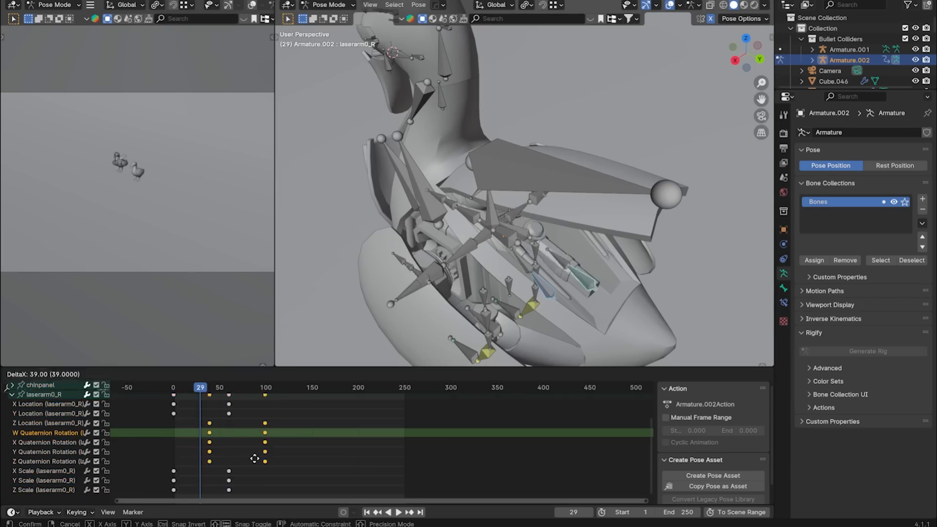
pyautogui.moveTo(247, 412); pyautogui.dragTo(250, 412)
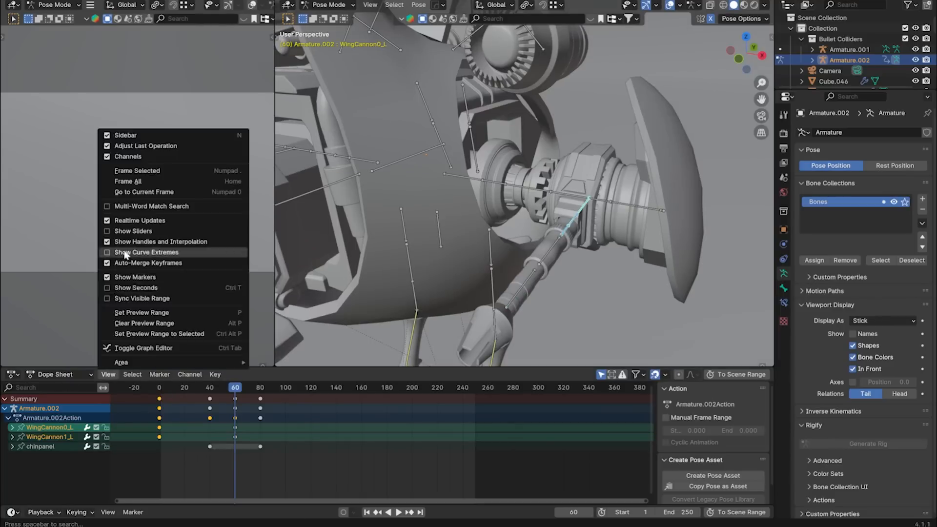
pyautogui.press('g')
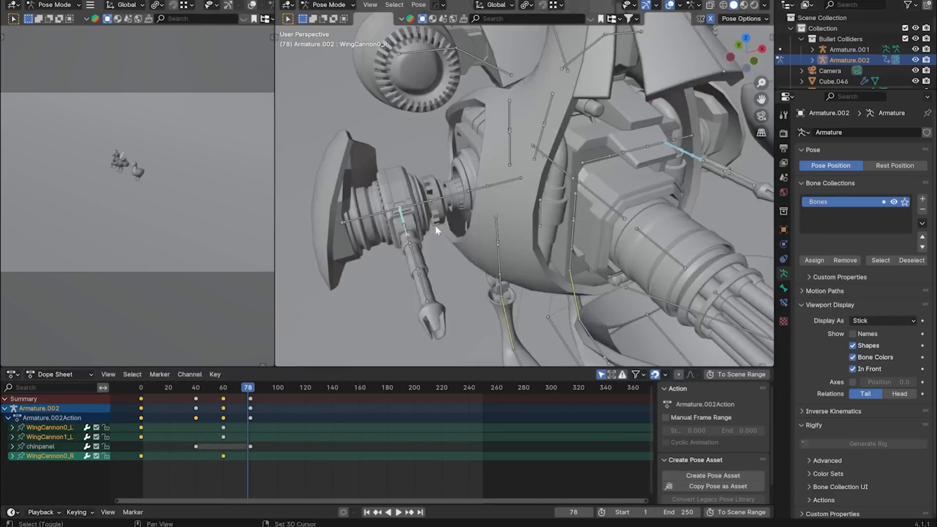
pyautogui.moveTo(439, 196); pyautogui.dragTo(412, 205, button='middle')
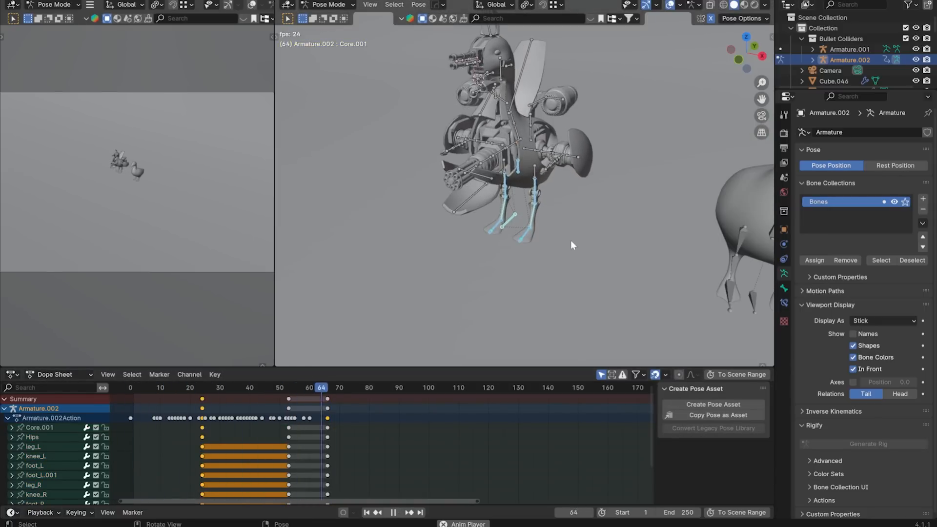
# Step: Play back the mech duck's transformation from the start to check the timing of its parts
pyautogui.press('space')
pyautogui.moveTo(570, 241); pyautogui.dragTo(610, 212, button='middle')
pyautogui.scroll(2, 578, 213)
pyautogui.moveTo(242, 388); pyautogui.dragTo(160, 398)
pyautogui.press('space')
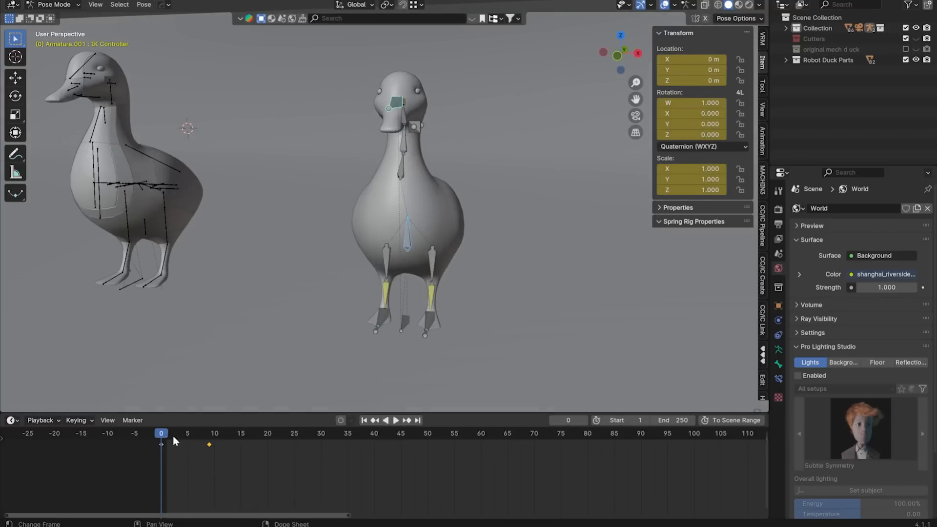
# Step: Animate the regular duck looking around by keyframing its IK Controller poses at frames 18, 27, 38 and 55
pyautogui.moveTo(174, 442); pyautogui.dragTo(368, 423)
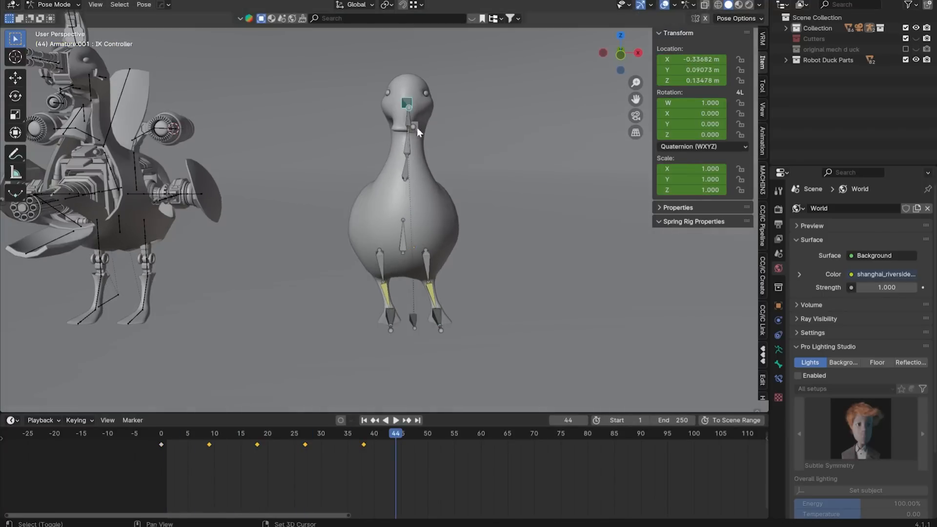
pyautogui.moveTo(417, 128); pyautogui.dragTo(458, 144)
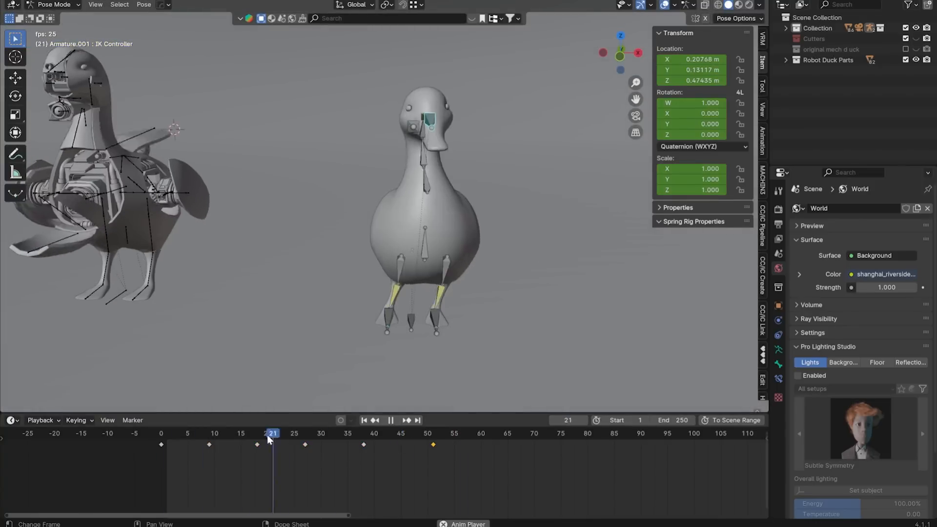
pyautogui.press('space')
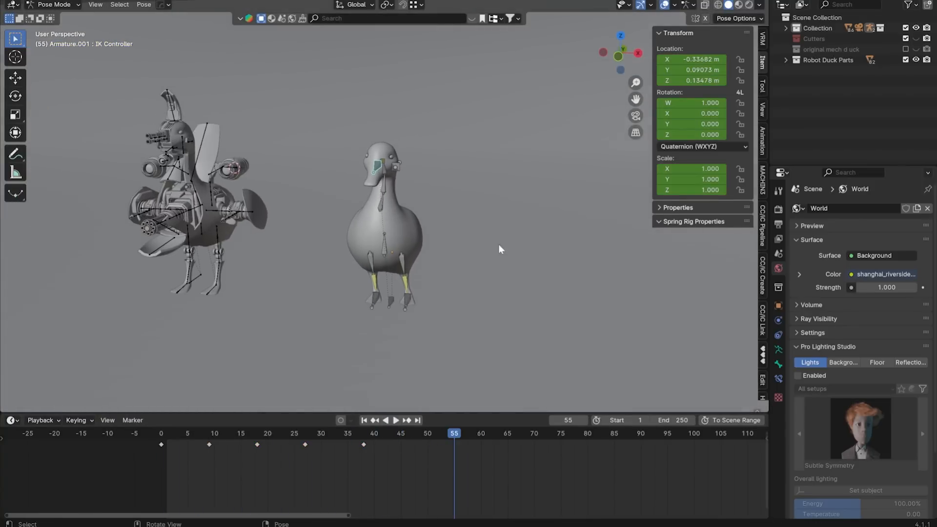
pyautogui.click(519, 320)
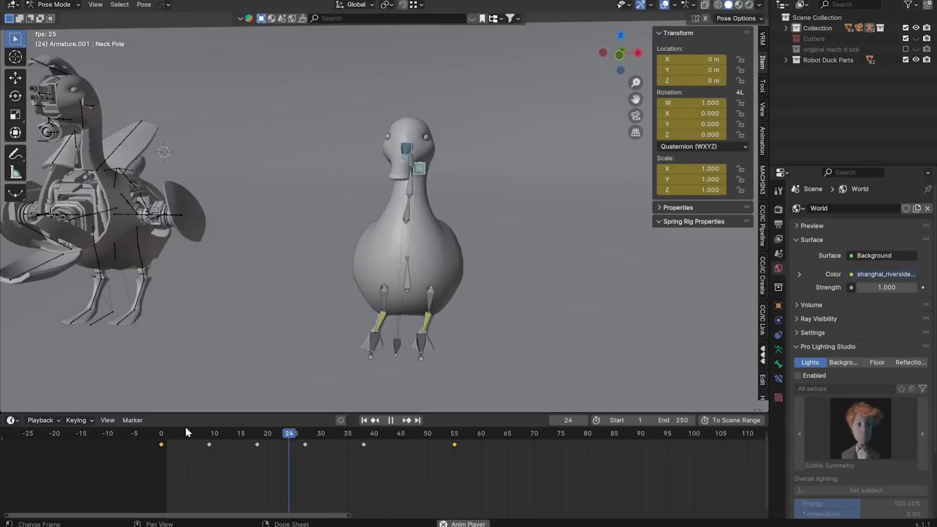
pyautogui.moveTo(326, 432); pyautogui.dragTo(364, 435)
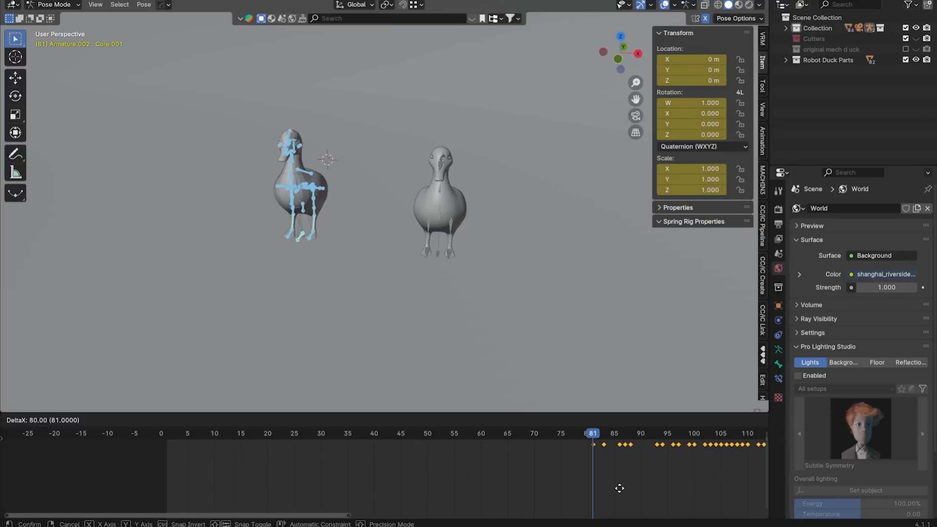
# Step: Shift all mech duck keyframes by 80 frames to start at frame 81, and align its armature with the regular duck
pyautogui.click(253, 250)
pyautogui.press('g')
pyautogui.press('y')
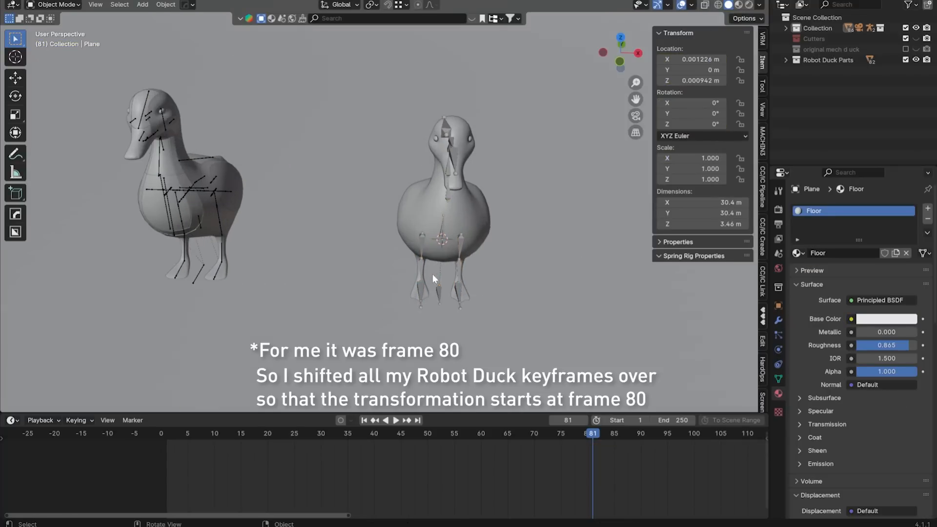
pyautogui.hotkey('ctrl', 'Tab')
pyautogui.click(441, 300)
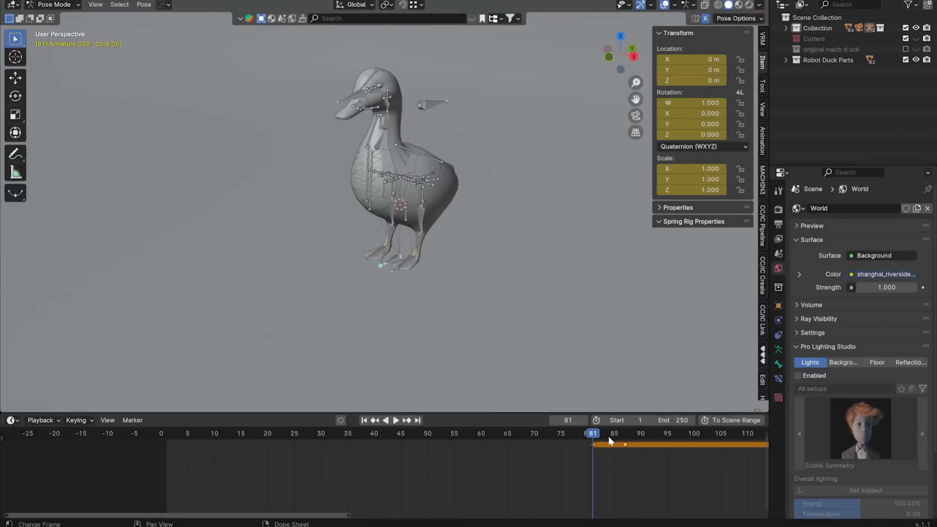
# Step: Move the regular duck's Root bone about 9.7 m down, below the floor, at frame 81
pyautogui.click(512, 103)
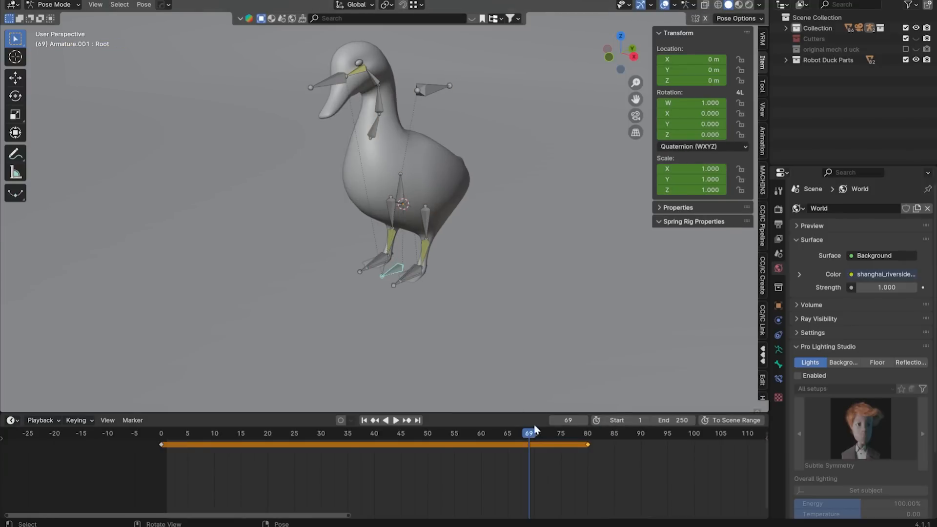
pyautogui.click(591, 445)
pyautogui.scroll(-3, 474, 198)
pyautogui.moveTo(474, 198); pyautogui.dragTo(454, 263, button='middle')
pyautogui.press('g')
pyautogui.press('z')
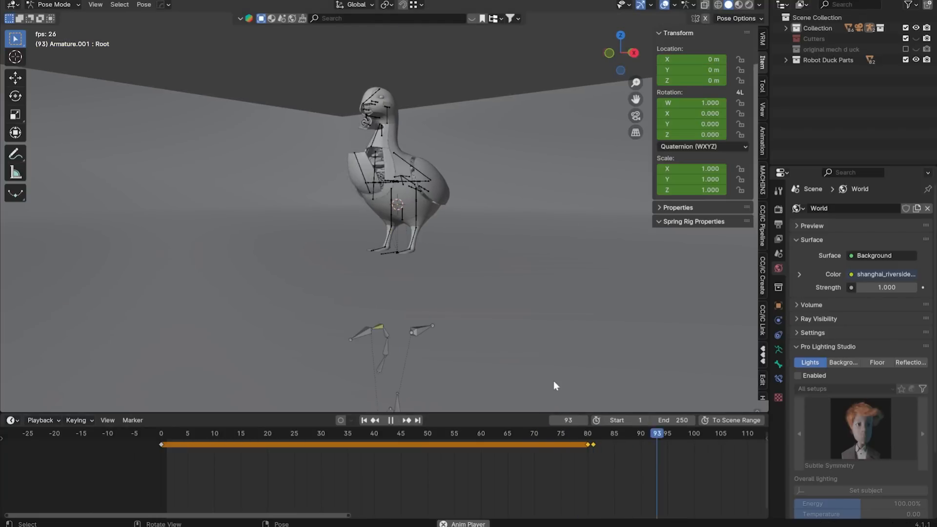
# Step: Play the animation around frame 80 and examine the switch from the regular duck to the mech duck
pyautogui.press('Escape')
pyautogui.moveTo(561, 361); pyautogui.dragTo(500, 291, button='middle')
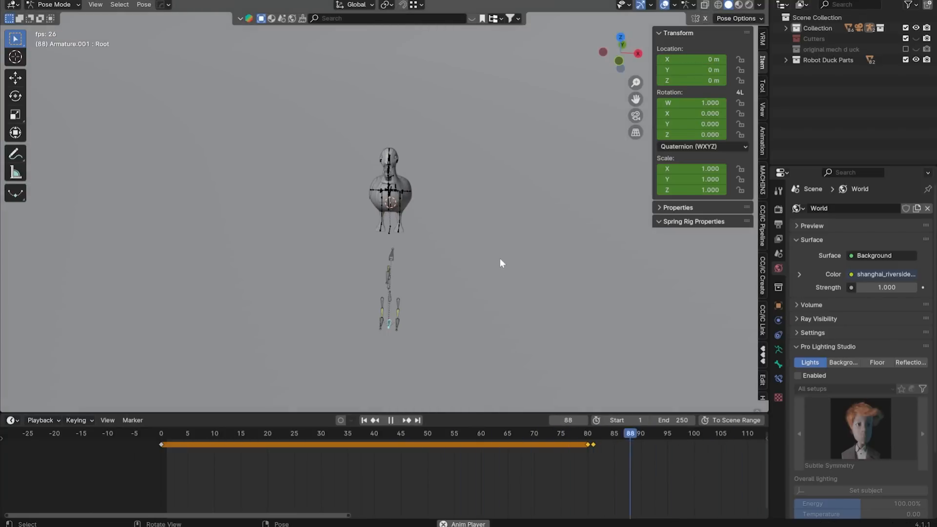
pyautogui.scroll(2, 407, 183)
pyautogui.moveTo(469, 195); pyautogui.dragTo(410, 198, button='middle')
pyautogui.keyDown('shift'); pyautogui.moveTo(410, 197); pyautogui.dragTo(414, 233, button='middle'); pyautogui.keyUp('shift')
pyautogui.press('space')
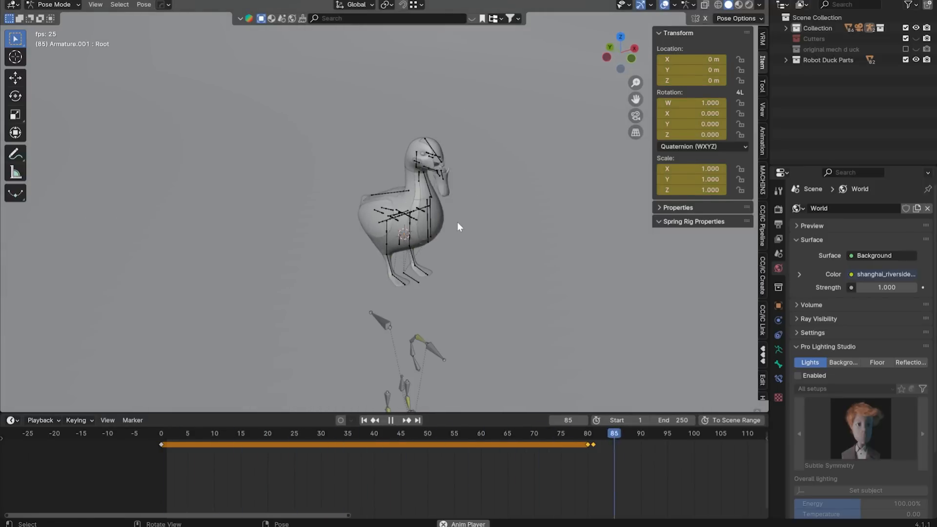
pyautogui.press('space')
pyautogui.press('space')
pyautogui.click(587, 438)
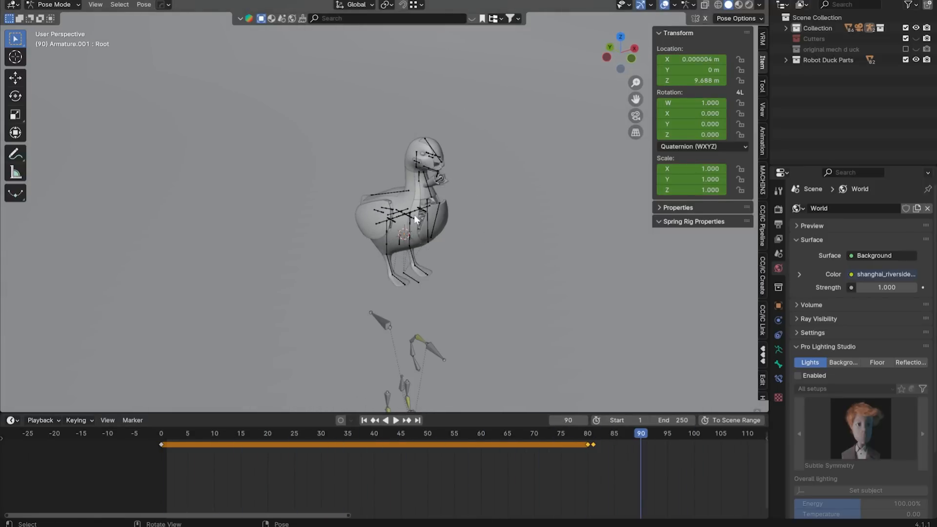
# Step: Play the mech duck's transformation in Pose Mode and preview the regular duck in rendered shading
pyautogui.press('Tab')
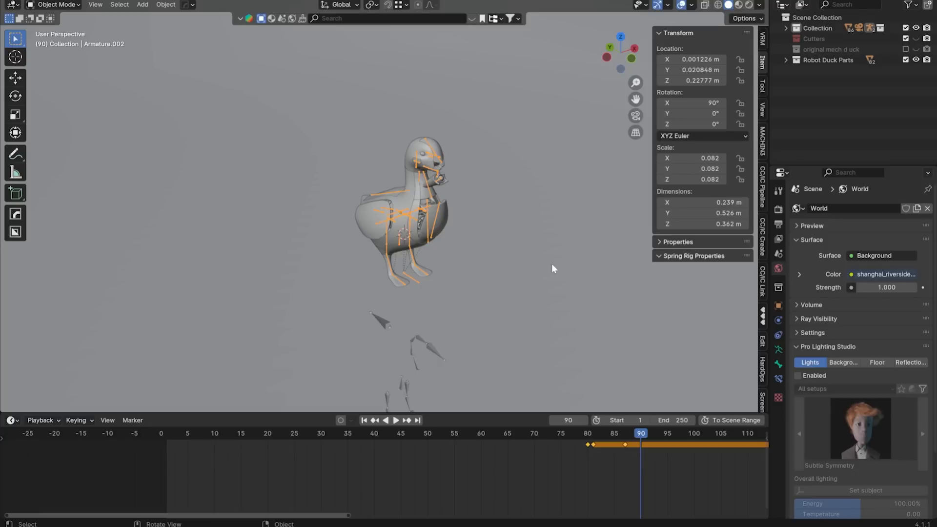
pyautogui.hotkey('ctrl', 'Tab')
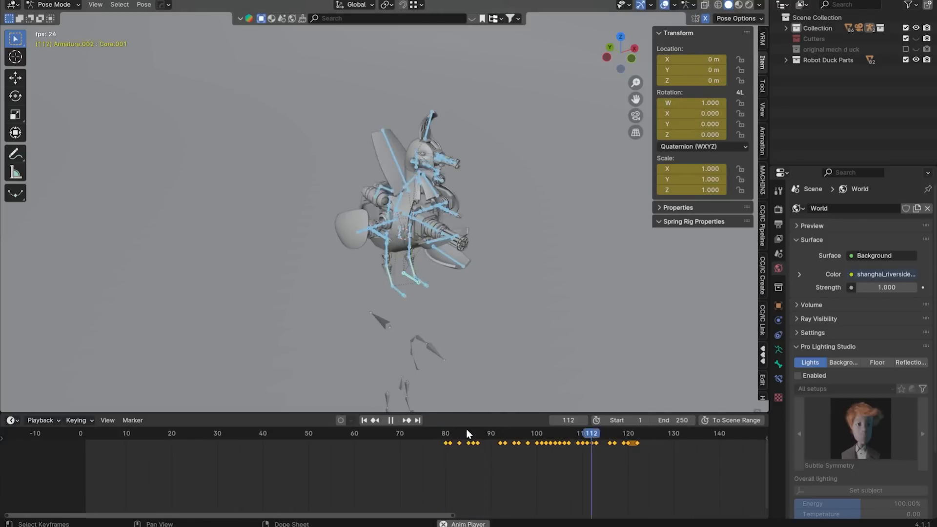
pyautogui.press('space')
pyautogui.scroll(3, 382, 199)
pyautogui.click(373, 183)
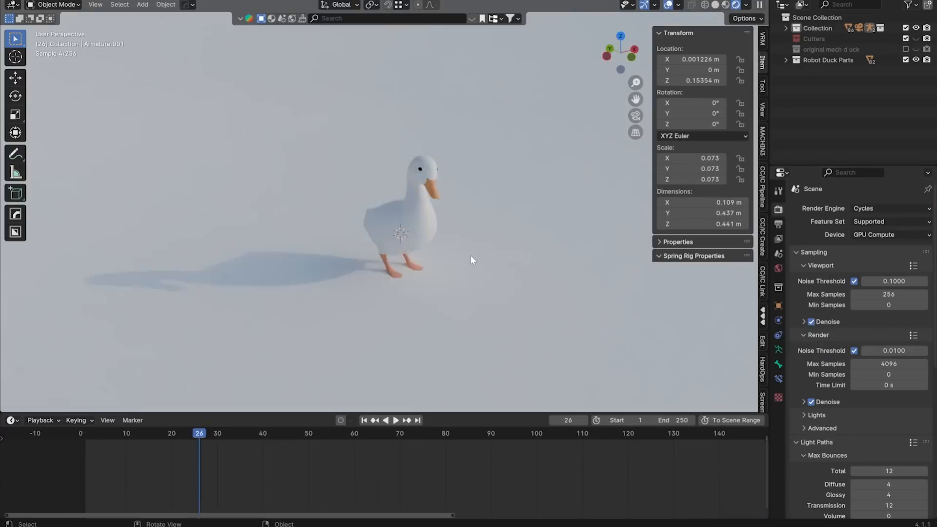
# Step: Examine the two regular ducks above the floor and the mech duck's armature hidden beneath one of them
pyautogui.click(453, 456)
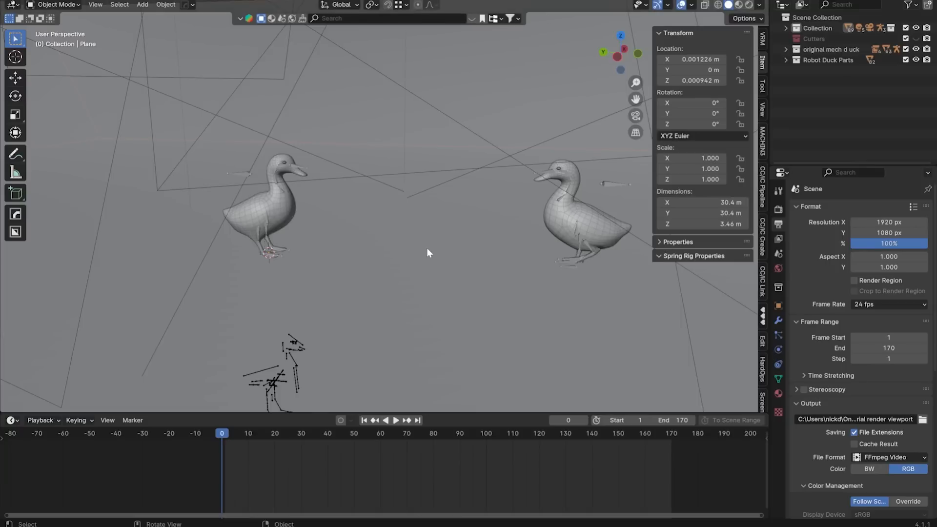
pyautogui.moveTo(433, 249); pyautogui.dragTo(349, 128, button='middle')
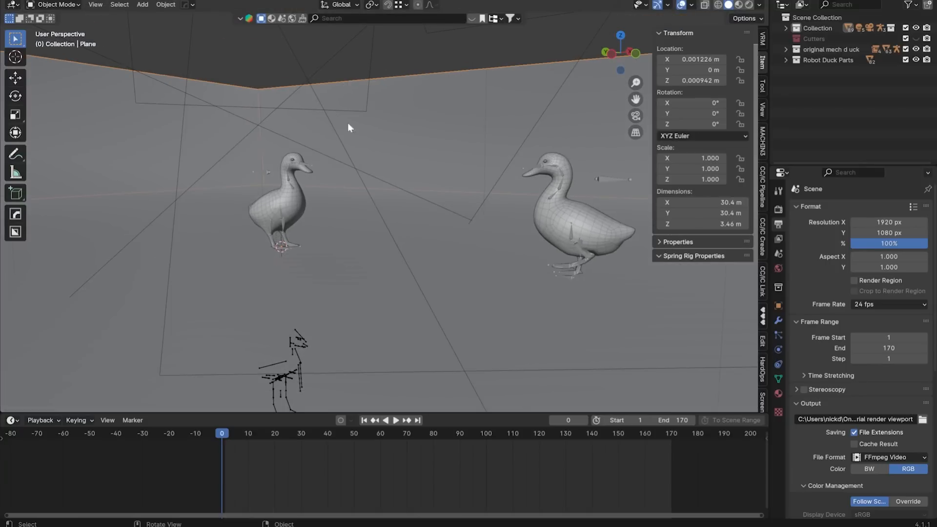
pyautogui.click(343, 52)
pyautogui.hotkey('alt', 'a')
pyautogui.moveTo(430, 206); pyautogui.dragTo(426, 245, button='middle')
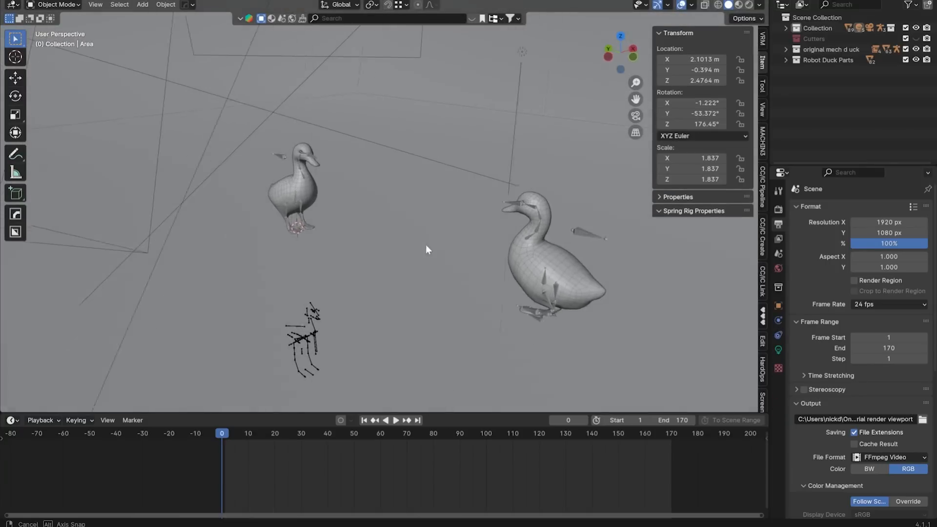
pyautogui.keyDown('shift'); pyautogui.moveTo(382, 224); pyautogui.dragTo(459, 225, button='middle'); pyautogui.keyUp('shift')
pyautogui.scroll(4, 401, 211)
pyautogui.moveTo(401, 211)
pyautogui.mouseDown(button='middle')
pyautogui.moveTo(528, 198)
pyautogui.moveTo(385, 210)
pyautogui.mouseUp(button='middle')
pyautogui.moveTo(318, 213); pyautogui.dragTo(369, 187, button='middle')
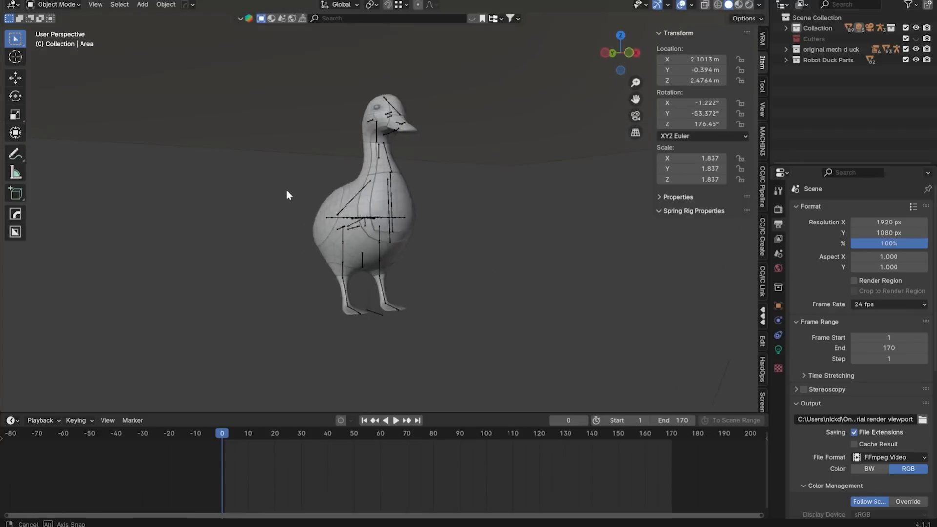
pyautogui.moveTo(287, 195)
pyautogui.mouseDown(button='middle')
pyautogui.moveTo(270, 193)
pyautogui.moveTo(379, 196)
pyautogui.moveTo(304, 198)
pyautogui.mouseUp(button='middle')
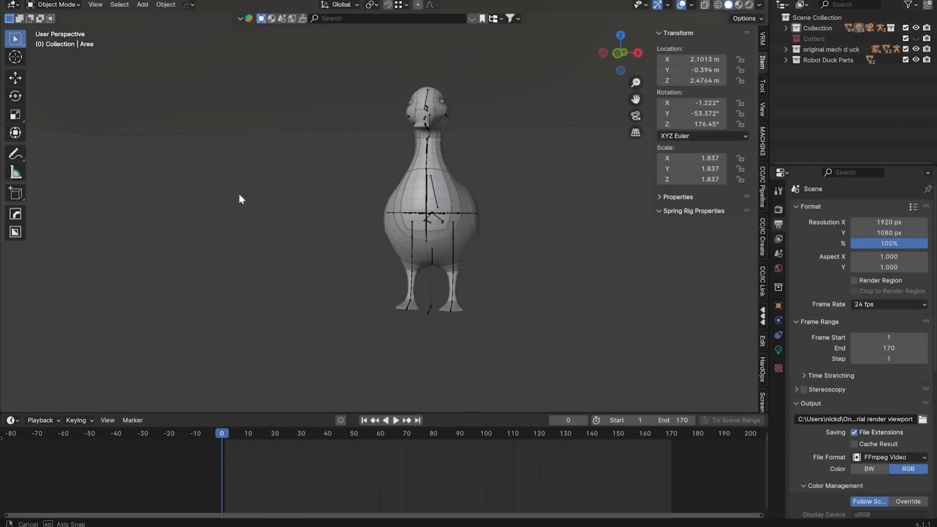
pyautogui.moveTo(239, 195); pyautogui.dragTo(394, 202, button='middle')
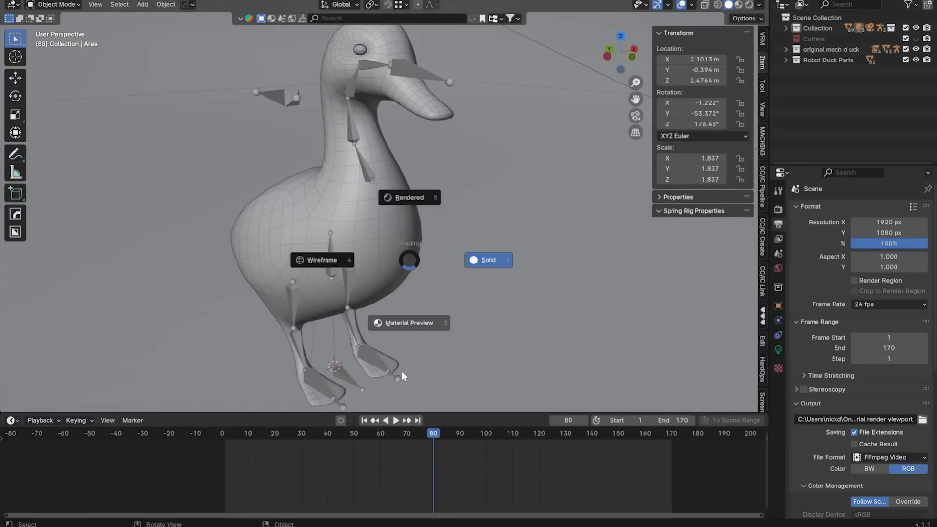
# Step: Preview the transformation in Material Preview shading with overlays hidden, scrubbing the timeline from frame 111 to 135
pyautogui.click(402, 375)
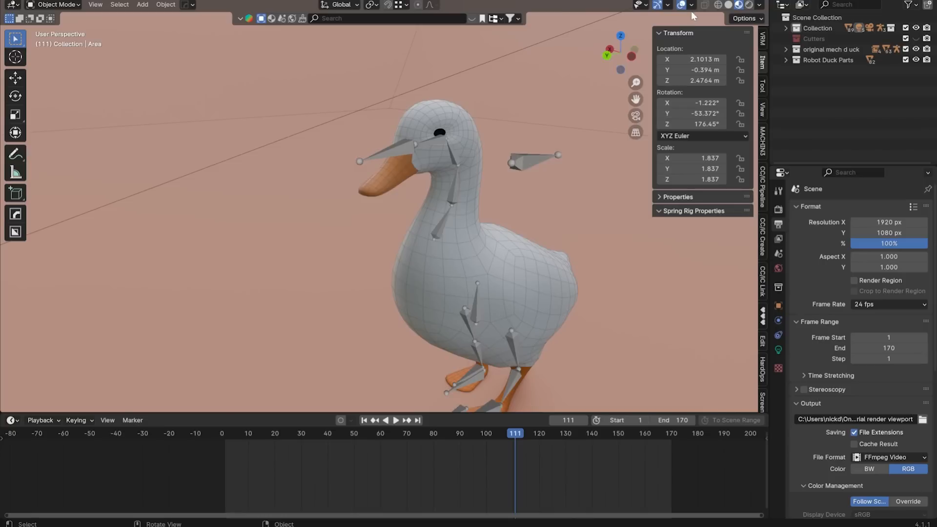
pyautogui.click(681, 5)
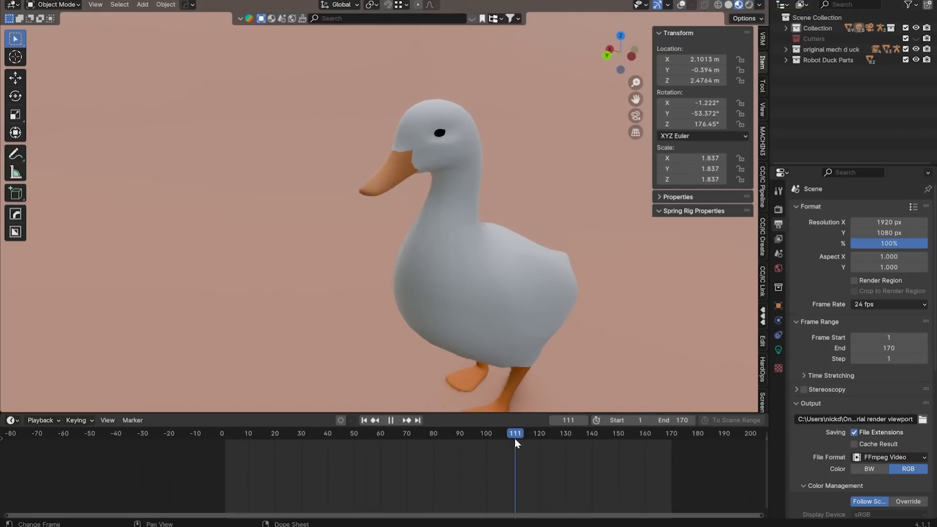
pyautogui.moveTo(514, 438); pyautogui.dragTo(558, 475)
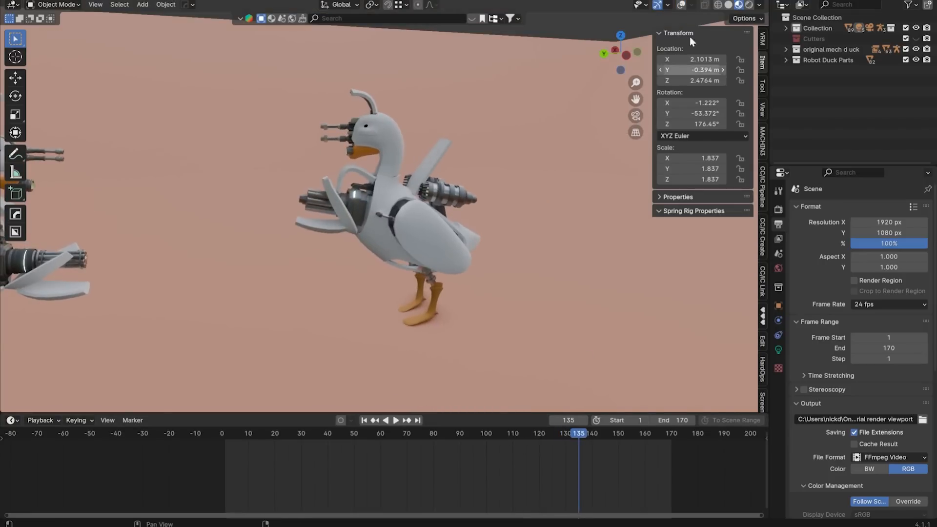
# Step: Return to solid shading with overlays shown and scrub through both ducks' mech transformations up to frame 150
pyautogui.click(728, 5)
pyautogui.moveTo(559, 360)
pyautogui.mouseDown(button='middle')
pyautogui.moveTo(527, 324)
pyautogui.moveTo(499, 237)
pyautogui.mouseUp(button='middle')
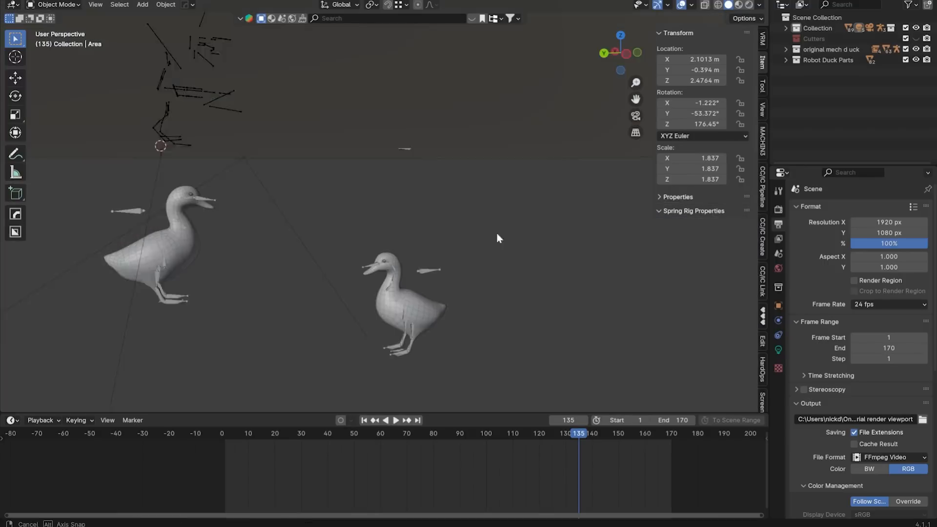
pyautogui.moveTo(505, 440); pyautogui.dragTo(526, 441)
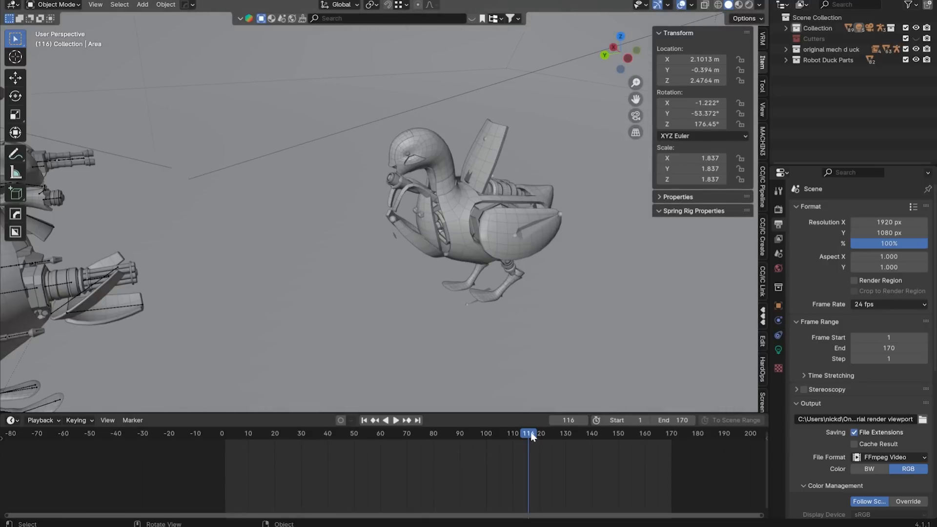
pyautogui.moveTo(532, 435); pyautogui.dragTo(625, 467)
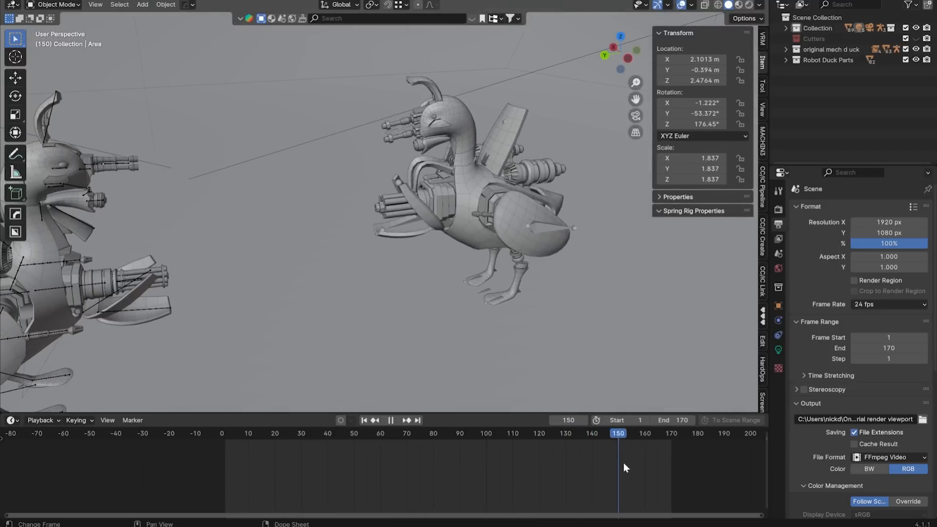
pyautogui.moveTo(518, 342); pyautogui.dragTo(363, 264, button='middle')
pyautogui.scroll(4, 381, 284)
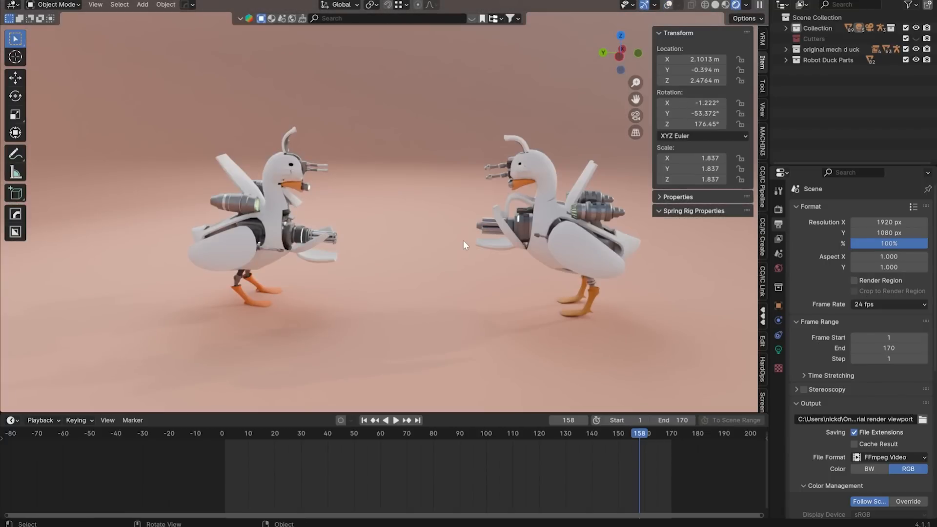
# Step: Examine both mech ducks in rendered shading while scrubbing back from frame 158, and preview the laser-blast scene at frame 315 in rendered shading
pyautogui.moveTo(463, 240)
pyautogui.mouseDown(button='middle')
pyautogui.moveTo(344, 259)
pyautogui.moveTo(272, 257)
pyautogui.moveTo(530, 389)
pyautogui.mouseUp(button='middle')
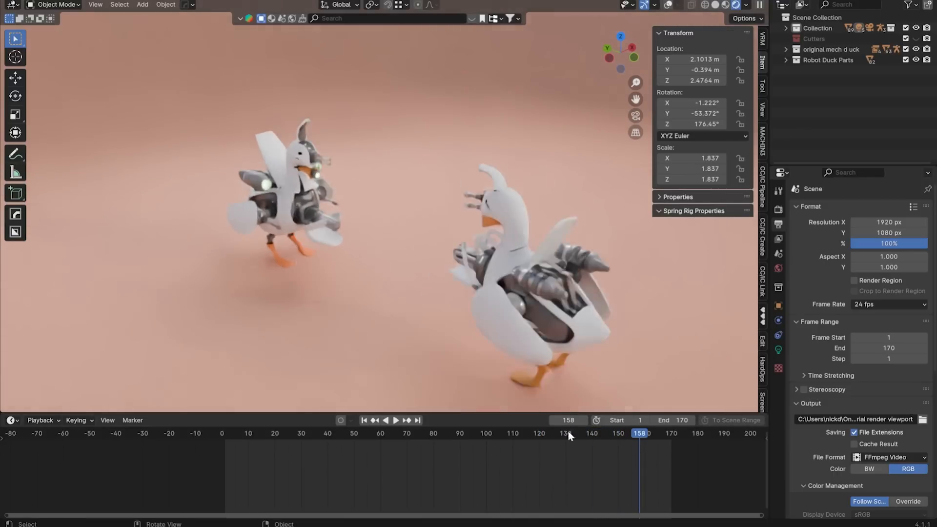
pyautogui.moveTo(530, 450); pyautogui.dragTo(380, 453)
pyautogui.moveTo(423, 282); pyautogui.dragTo(408, 247, button='middle')
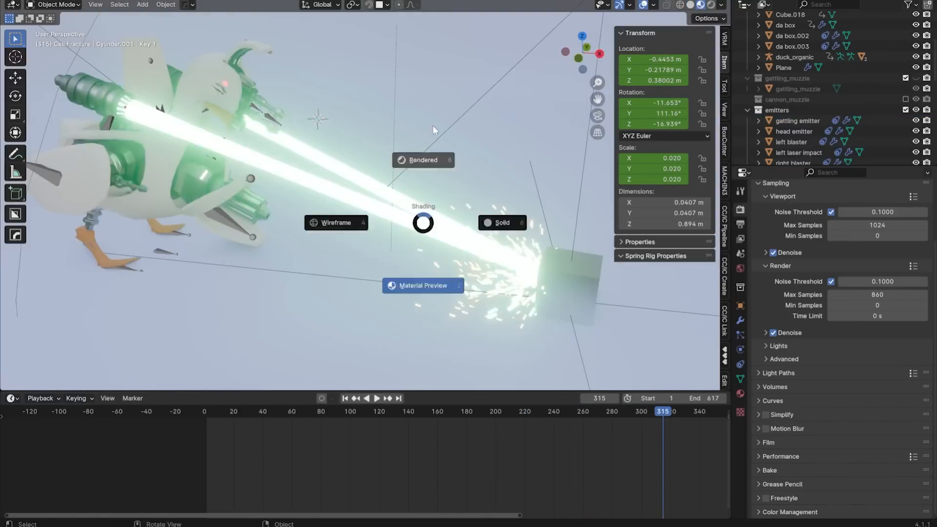
pyautogui.click(421, 171)
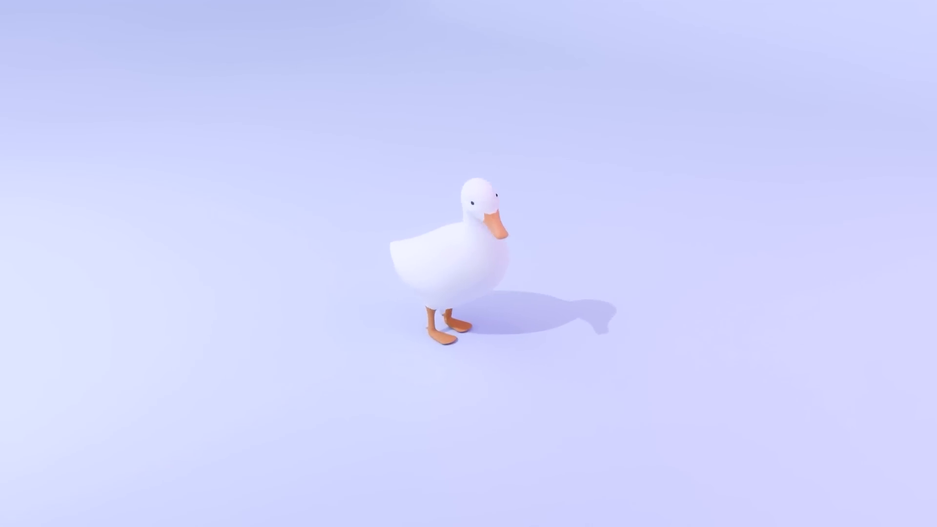